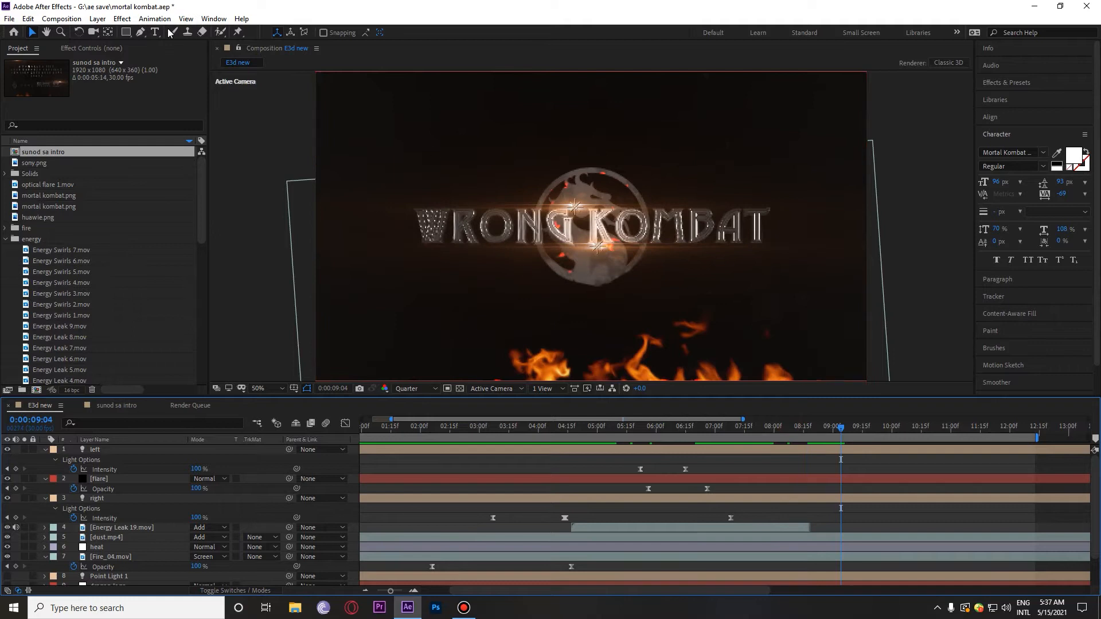
# - Start a new empty project, dismissing the save prompt for the current one
pyautogui.click(9, 18)
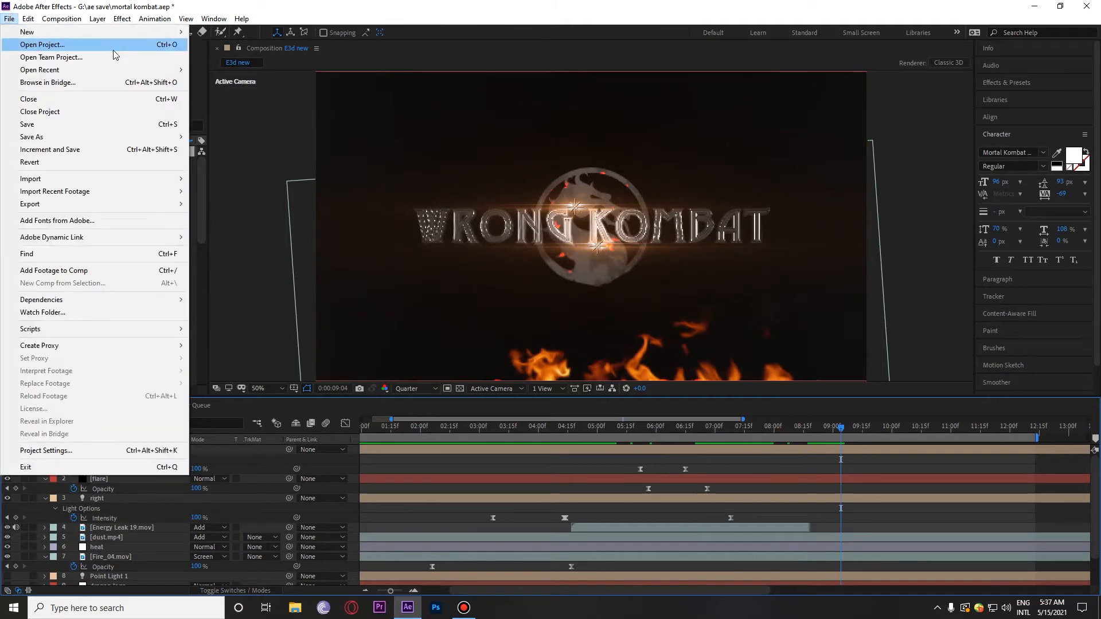
pyautogui.click(101, 68)
pyautogui.moveTo(87, 32)
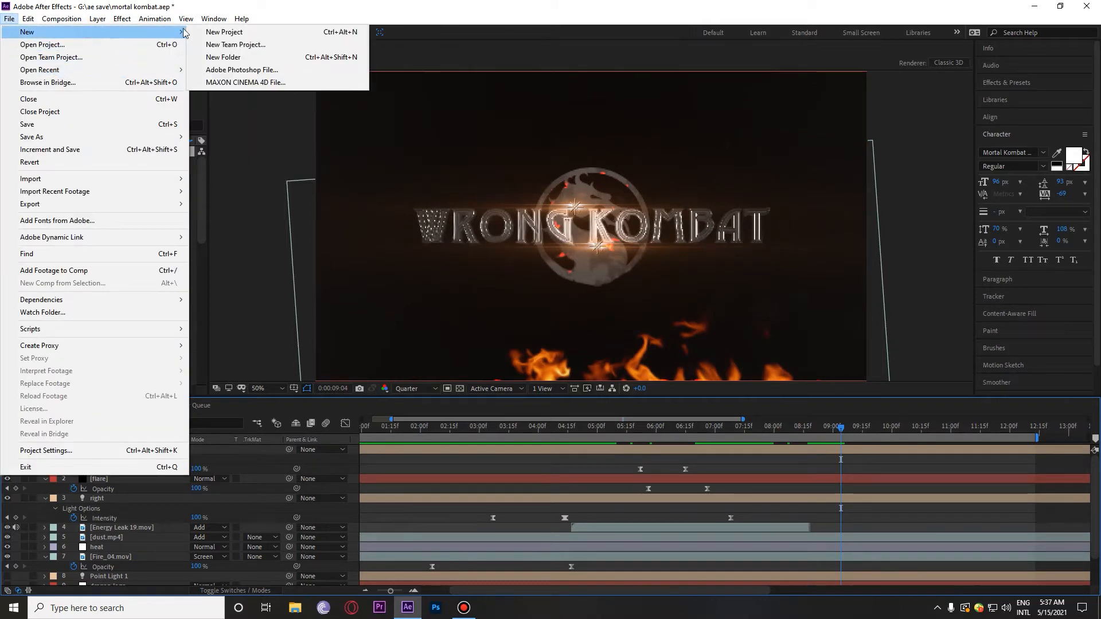
pyautogui.click(221, 32)
pyautogui.click(565, 318)
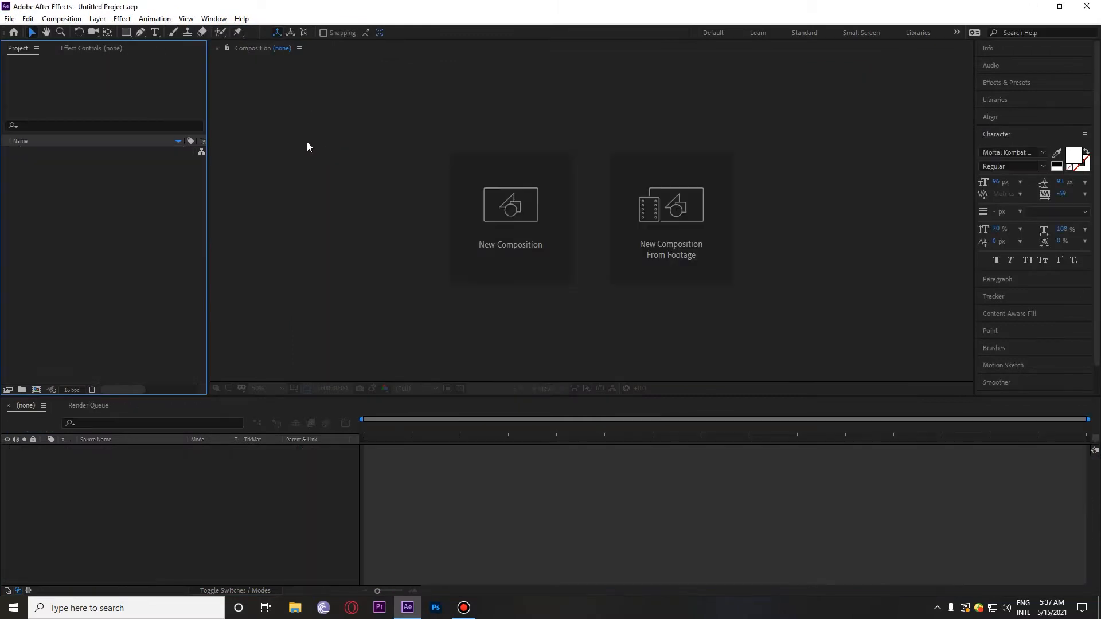
# - Create a 1920 x 1080 composition named Tutorial at 30 fps with a duration of 0:00:25:14
pyautogui.click(462, 172)
pyautogui.write('Tutorial')
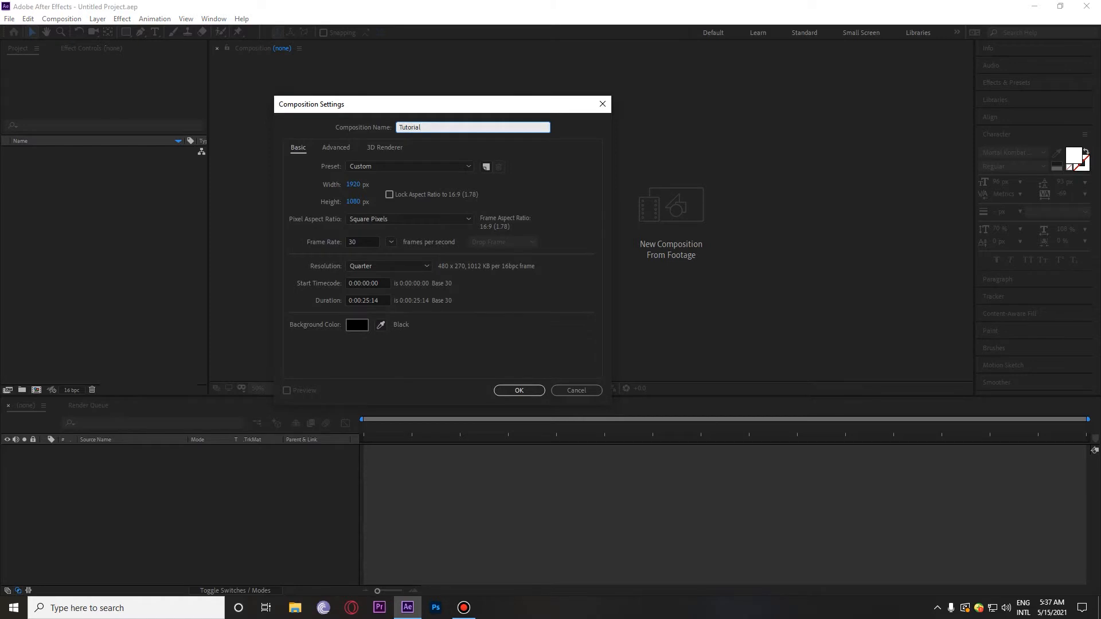
pyautogui.click(536, 389)
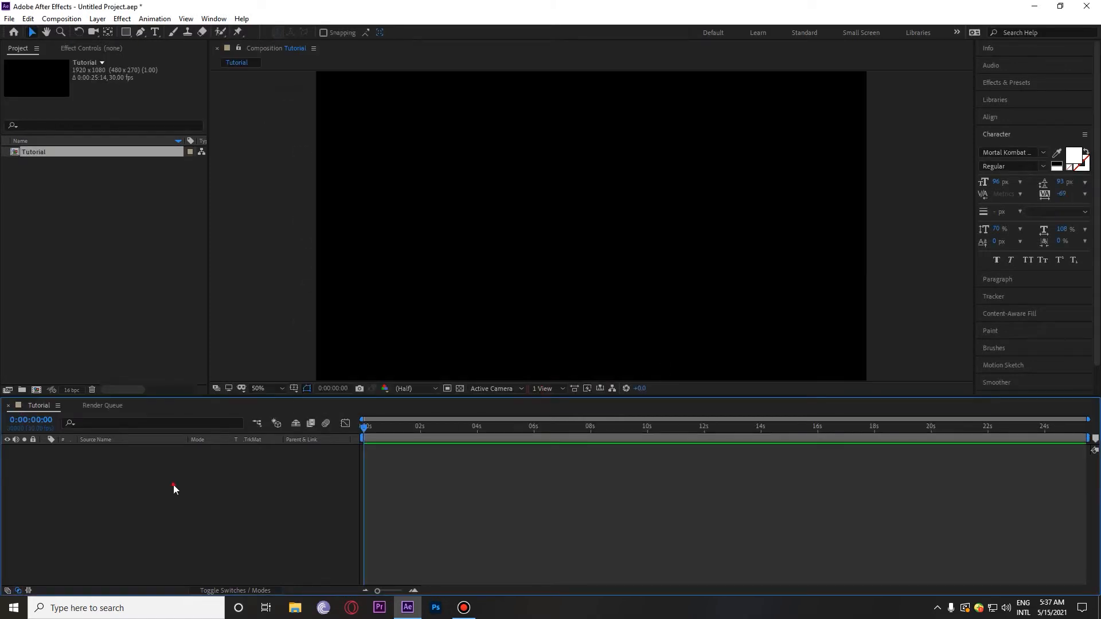
# - Import the mortal kombat PNG from the Downloads folder into the Tutorial composition's timeline
pyautogui.click(295, 608)
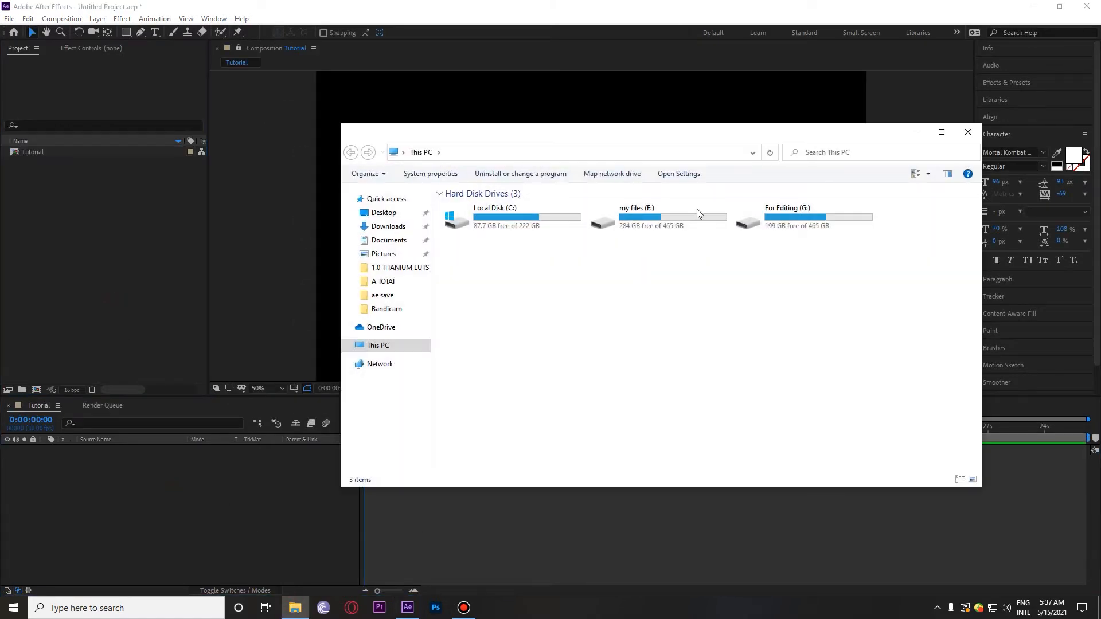
pyautogui.click(389, 226)
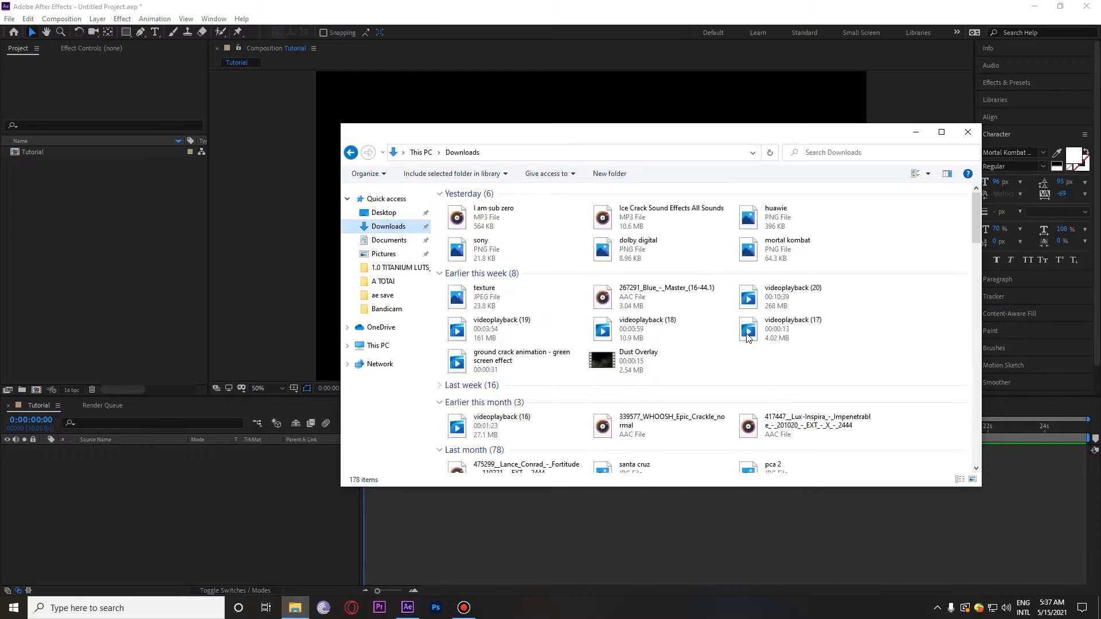
pyautogui.moveTo(797, 248); pyautogui.dragTo(200, 490)
pyautogui.click(241, 515)
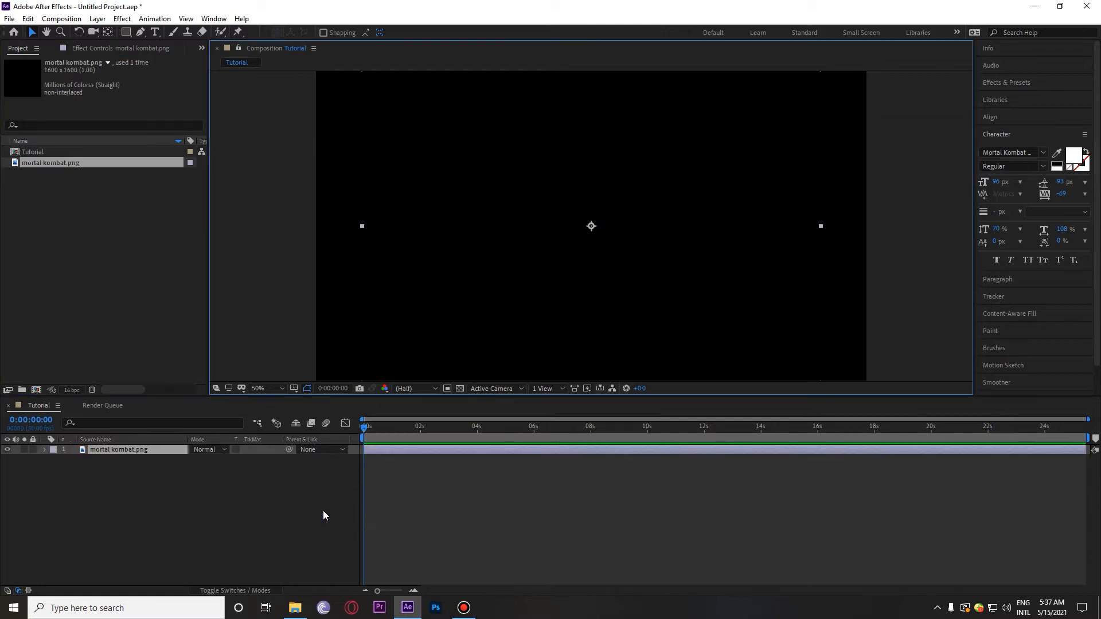
# - Show the transparency grid behind the black mortal kombat logo in the composition view
pyautogui.click(164, 452)
pyautogui.click(460, 389)
pyautogui.press('a')
pyautogui.click(217, 463)
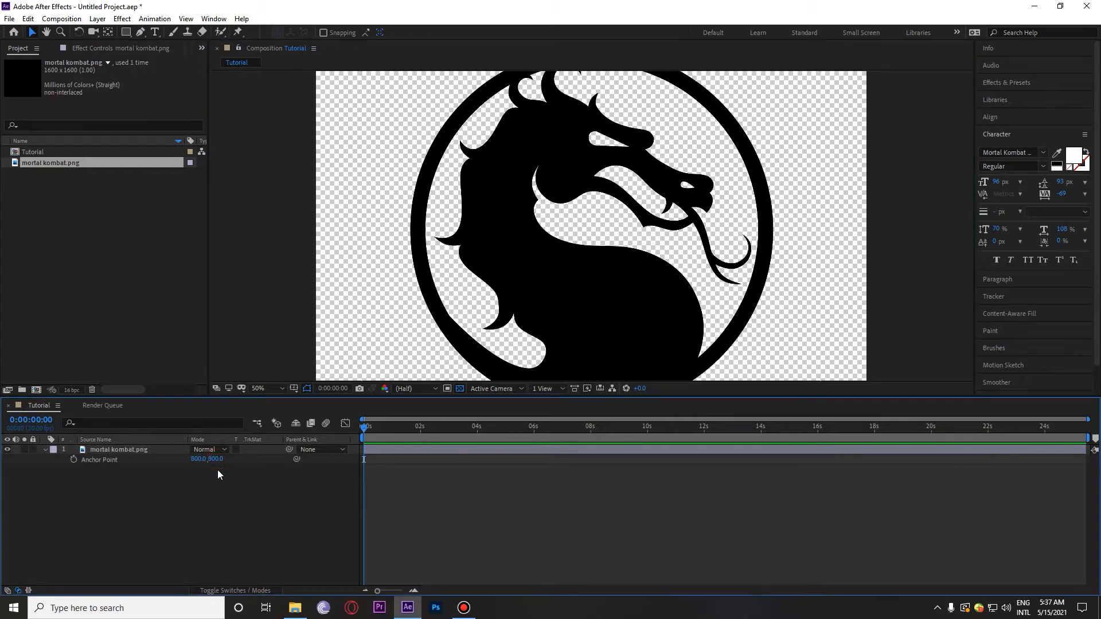
pyautogui.click(166, 466)
pyautogui.click(162, 464)
# - Scale the mortal kombat.png layer to 35%
pyautogui.click(156, 452)
pyautogui.press('s')
pyautogui.moveTo(226, 460); pyautogui.dragTo(226, 526)
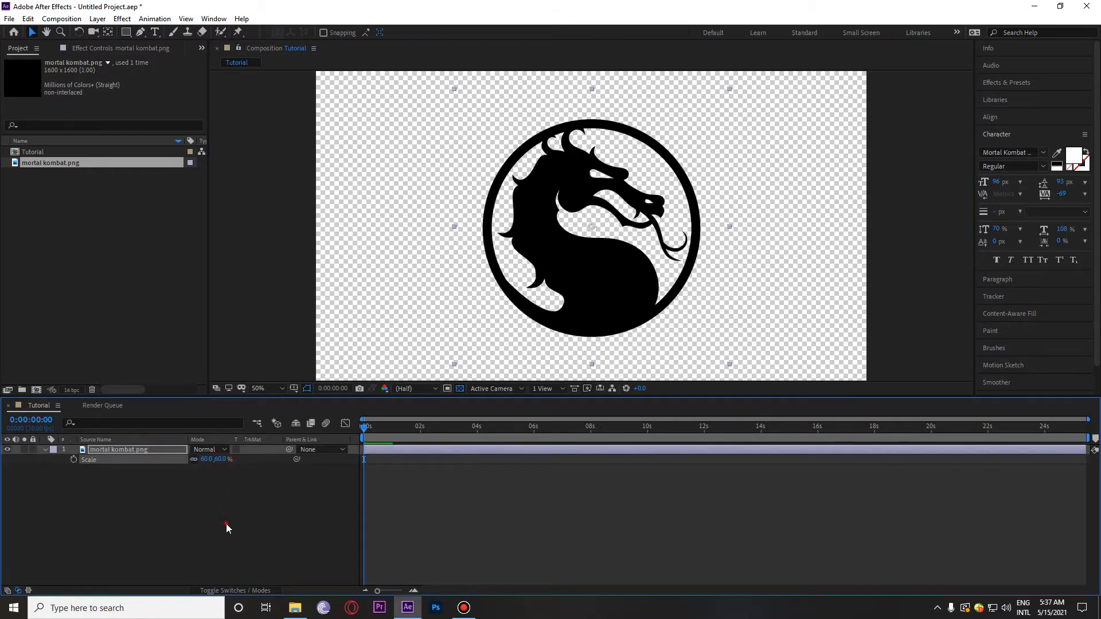
pyautogui.moveTo(211, 460); pyautogui.dragTo(228, 505)
pyautogui.click(228, 505)
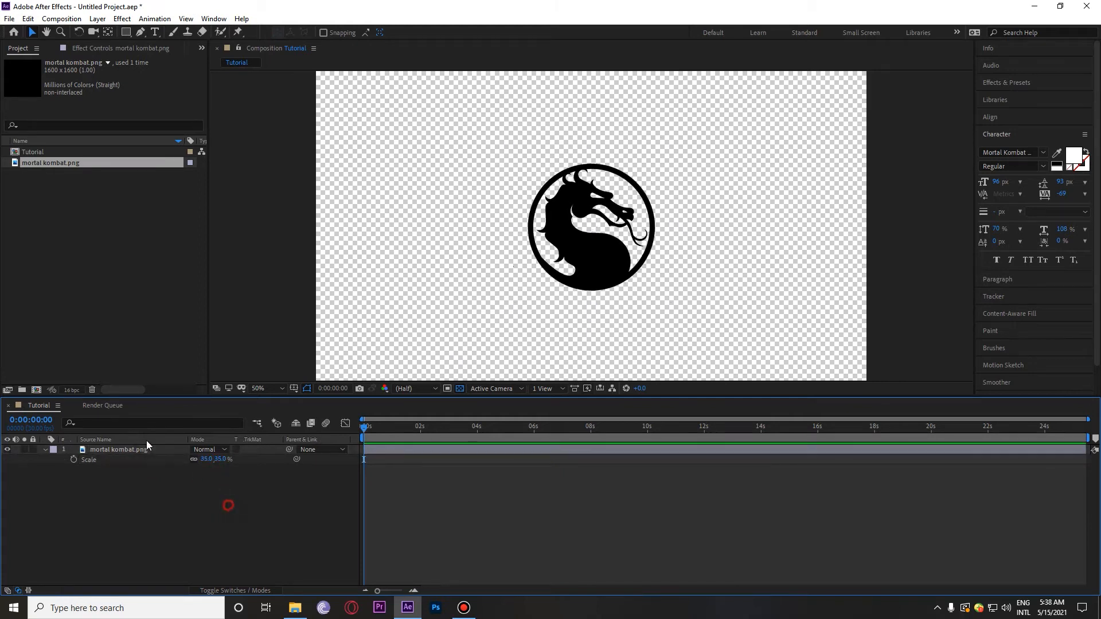
# - Auto-trace the mortal kombat.png layer into a masked solid and delete the original image layer
pyautogui.rightClick(129, 453)
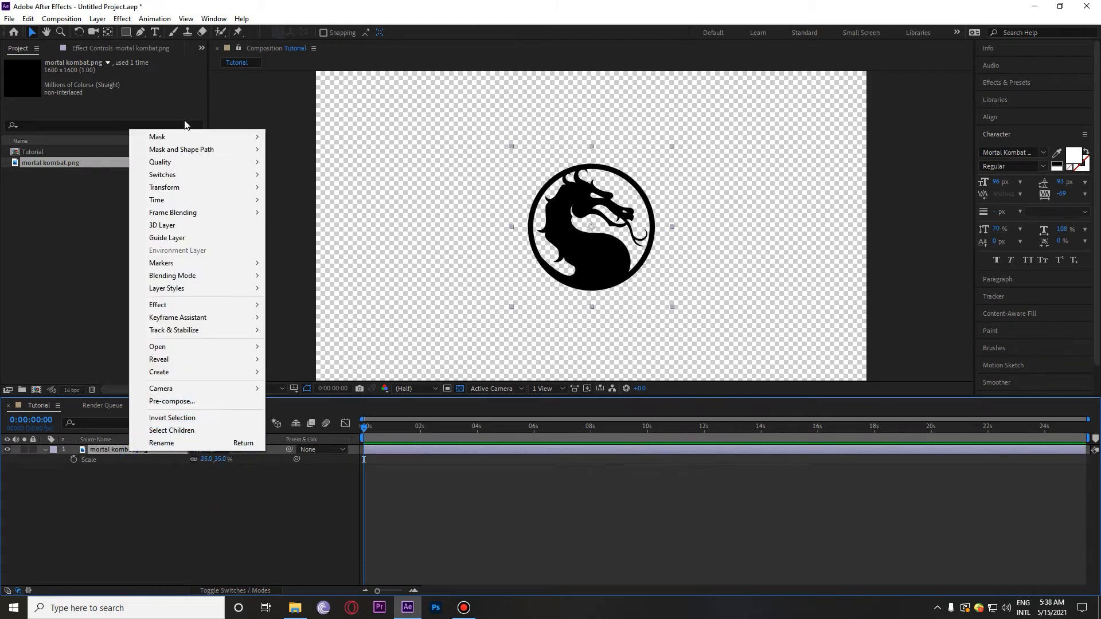
pyautogui.click(98, 19)
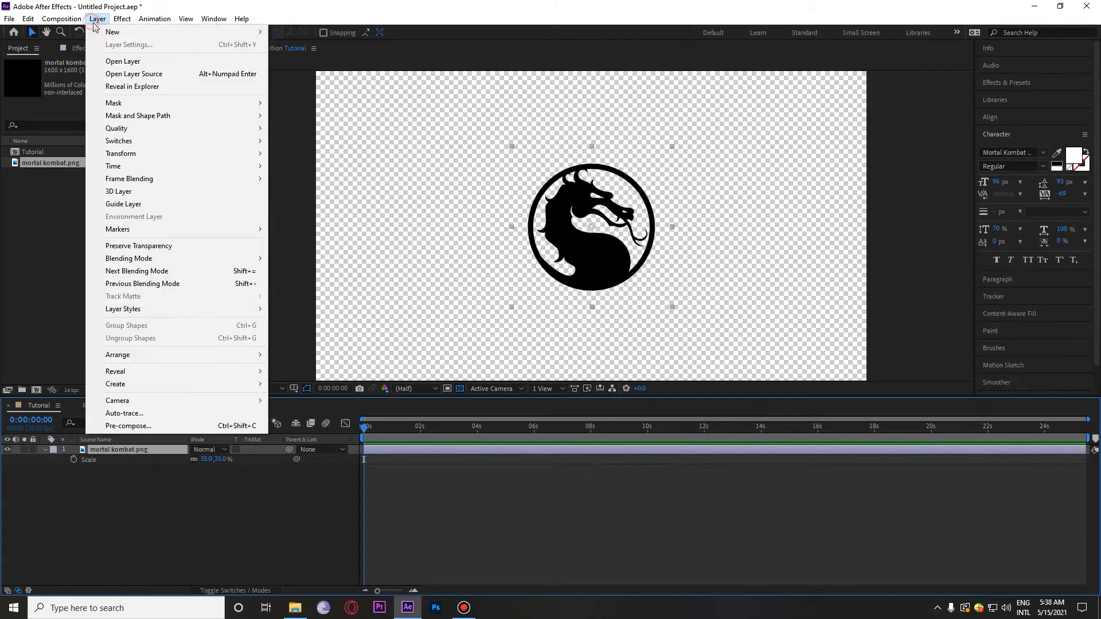
pyautogui.click(133, 417)
pyautogui.click(231, 421)
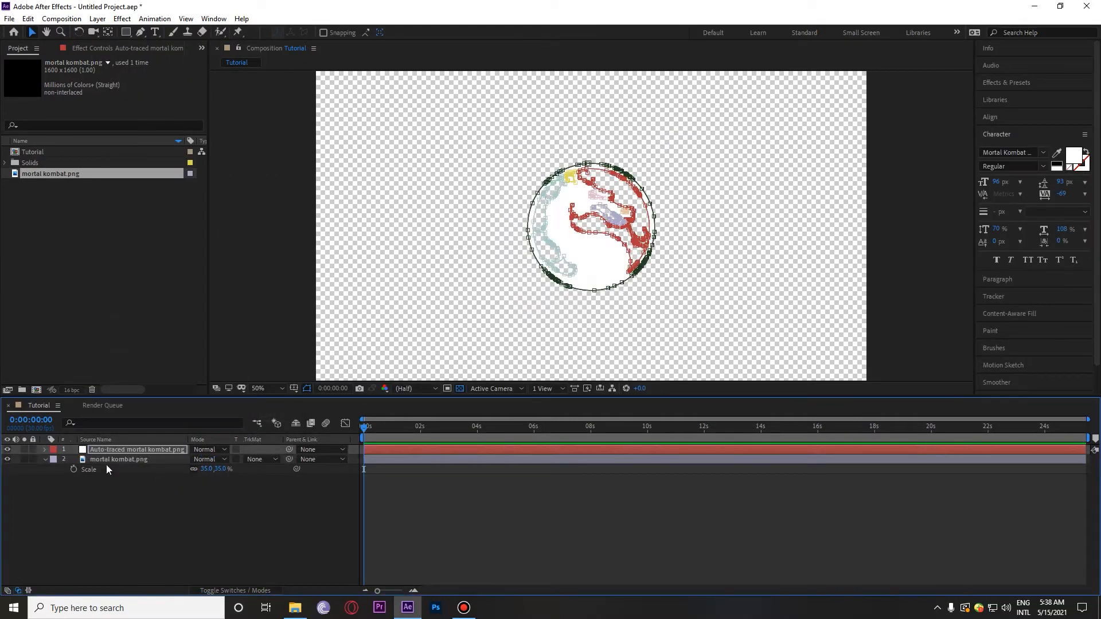
pyautogui.click(119, 464)
pyautogui.press('Delete')
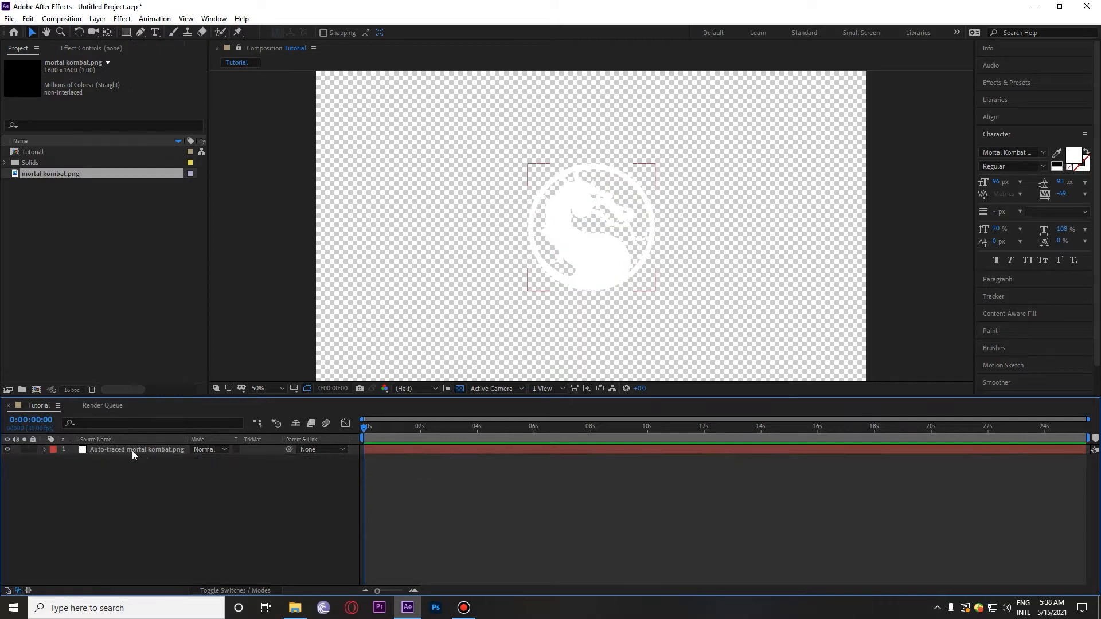
# - Rename the auto-traced layer as logo dragon and turn off the transparency grid
pyautogui.rightClick(132, 450)
pyautogui.click(168, 440)
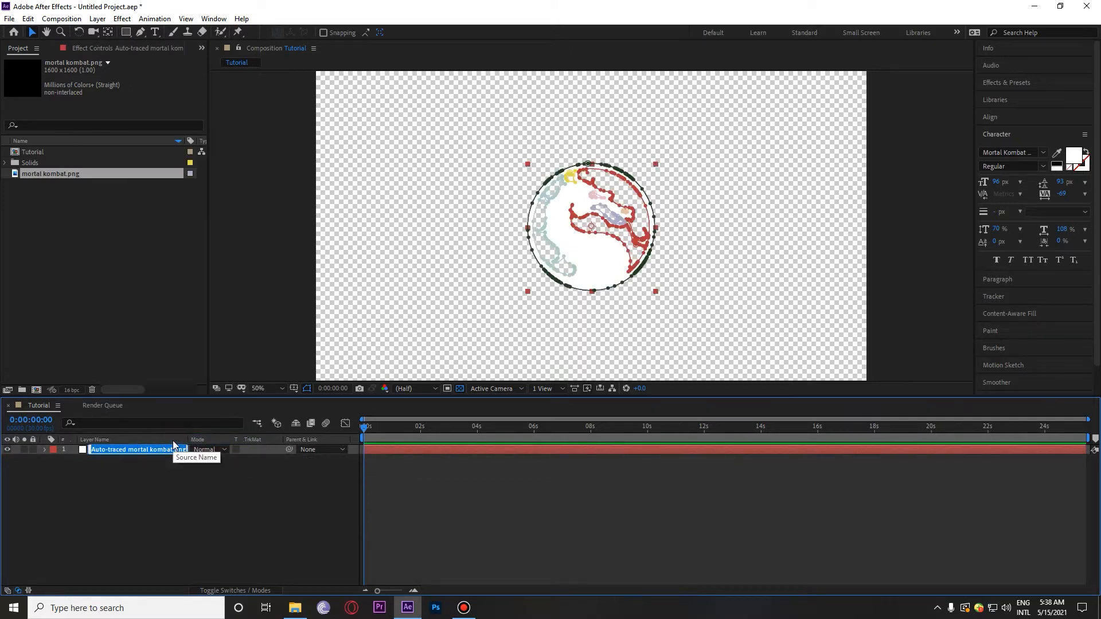
pyautogui.write('logo dragon')
pyautogui.click(161, 561)
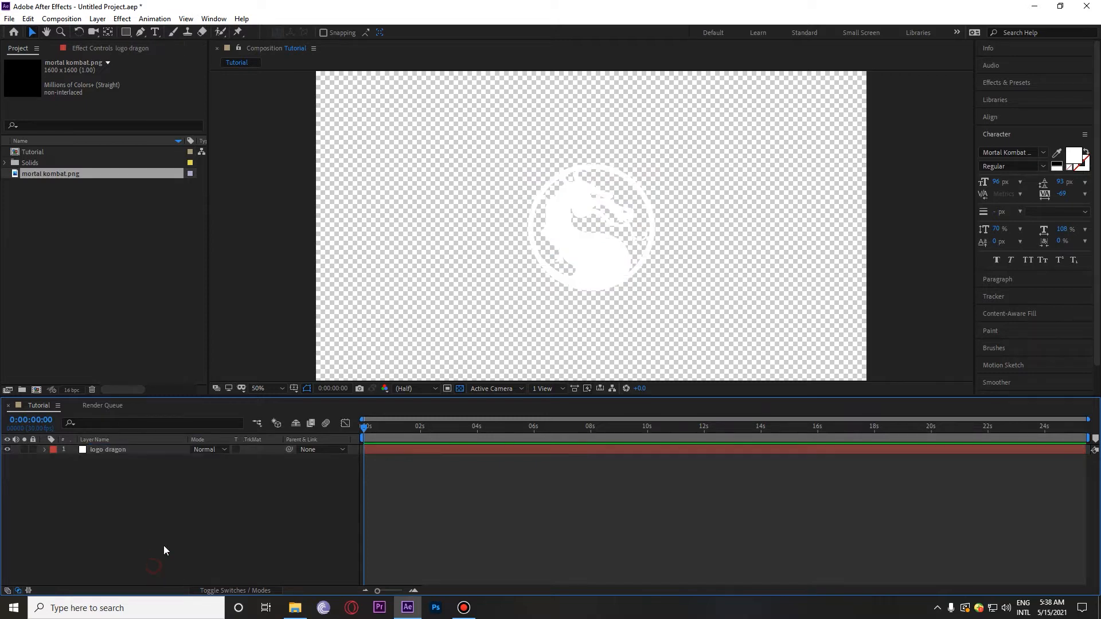
pyautogui.click(461, 389)
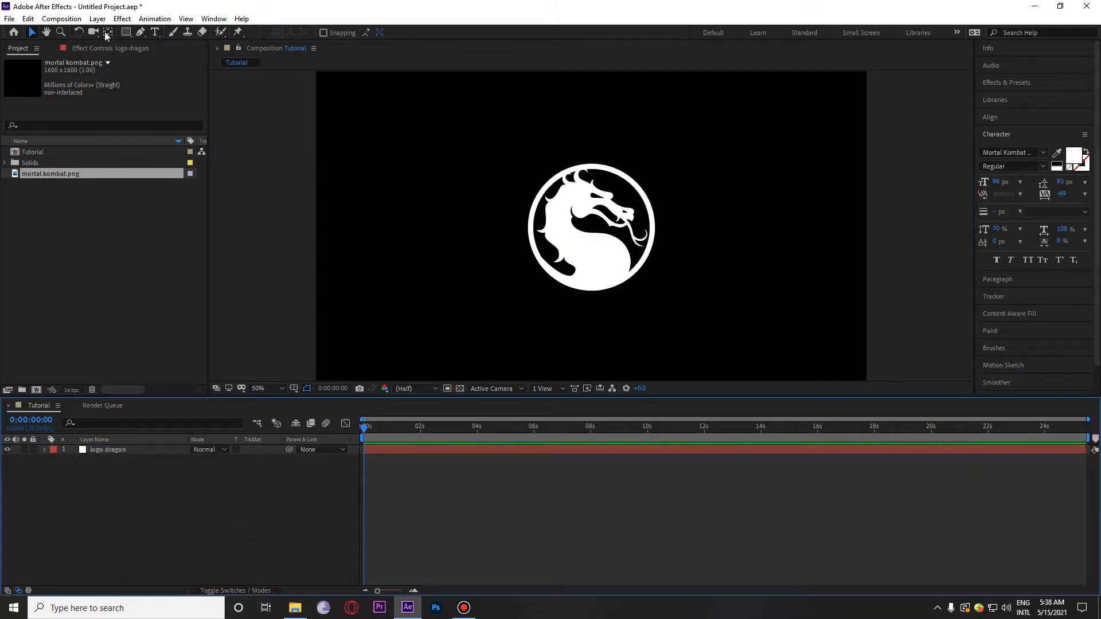
# - Add a text layer reading "this is not a templkate" over the logo
pyautogui.click(156, 32)
pyautogui.click(472, 239)
pyautogui.write('this is no')
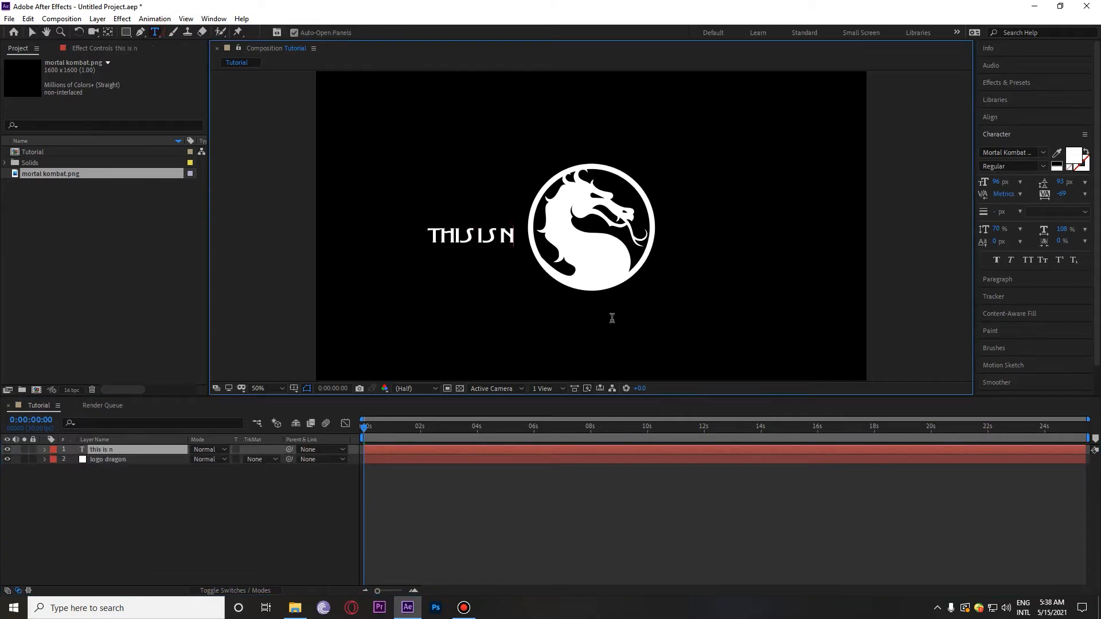
pyautogui.write('t a tem')
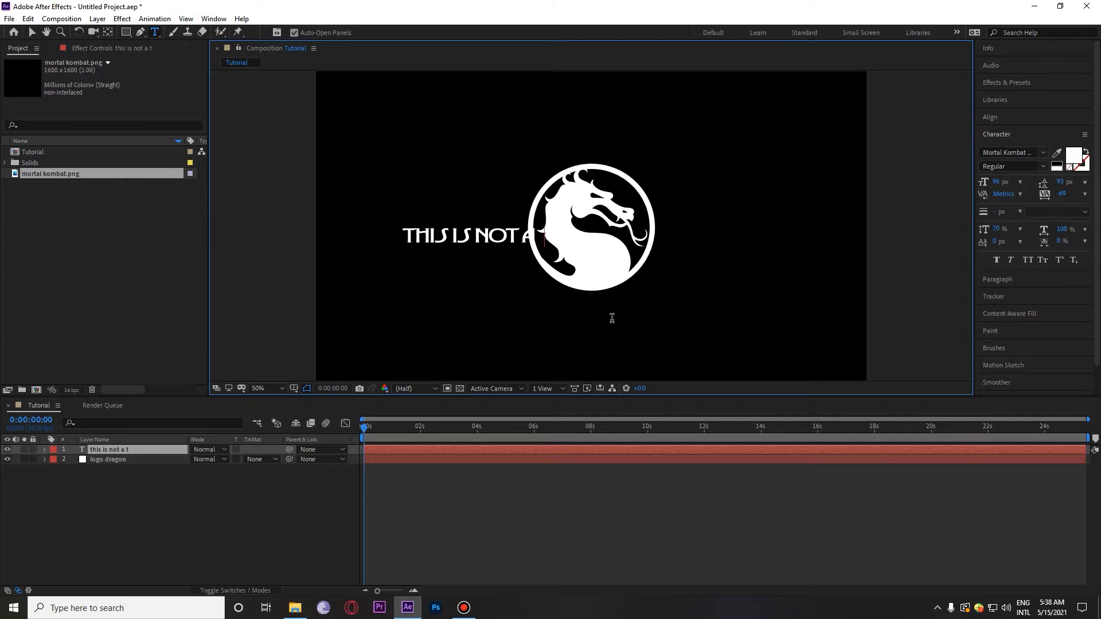
pyautogui.write('plkate')
pyautogui.press('KP_Enter')
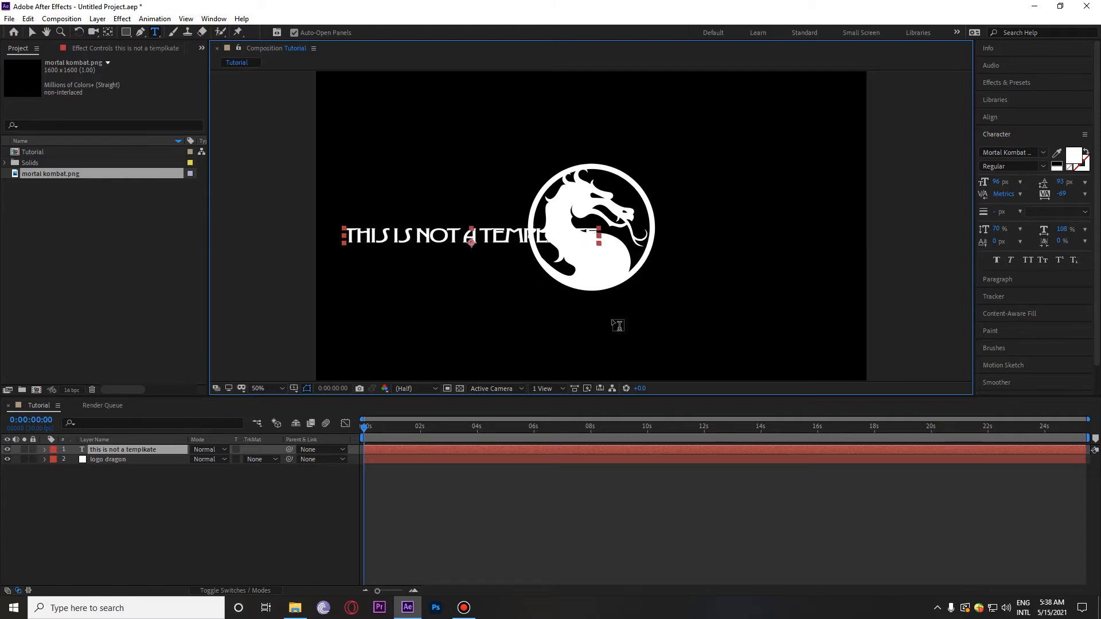
# - Move the text to the horizontal middle of the composition, across the dragon logo
pyautogui.hotkey('ctrl', 'Home')
pyautogui.press('v')
pyautogui.moveTo(677, 223)
pyautogui.mouseDown()
pyautogui.moveTo(676, 264)
pyautogui.moveTo(676, 239)
pyautogui.mouseUp()
# - Solo the text layer, correct its wording to "this is not a template", and turn solo off
pyautogui.click(24, 450)
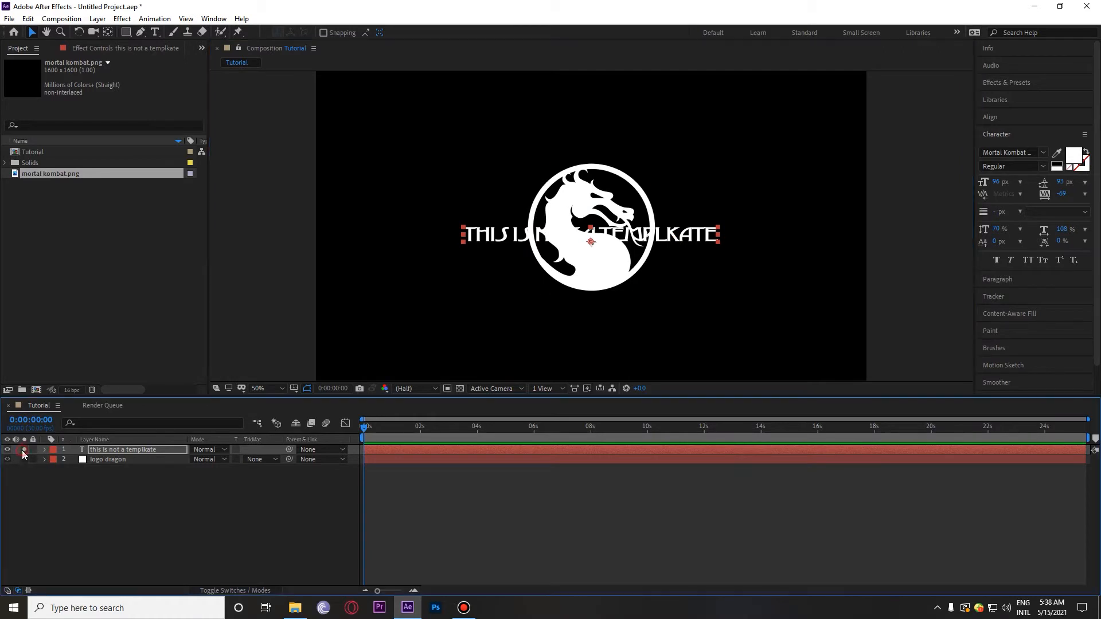
pyautogui.doubleClick(110, 449)
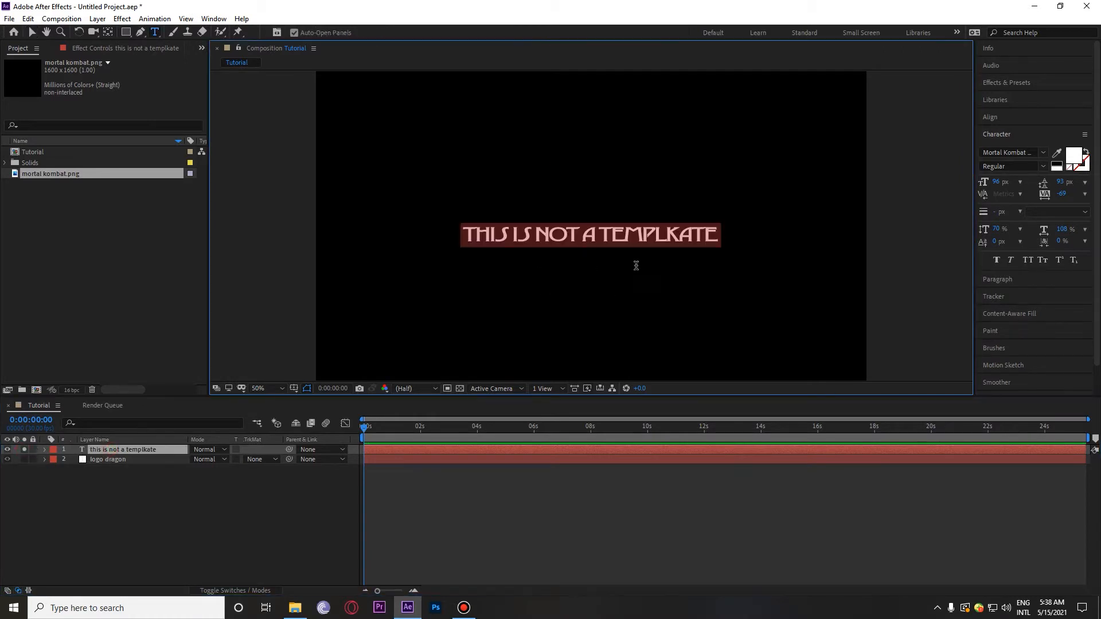
pyautogui.click(683, 232)
pyautogui.press('BackSpace')
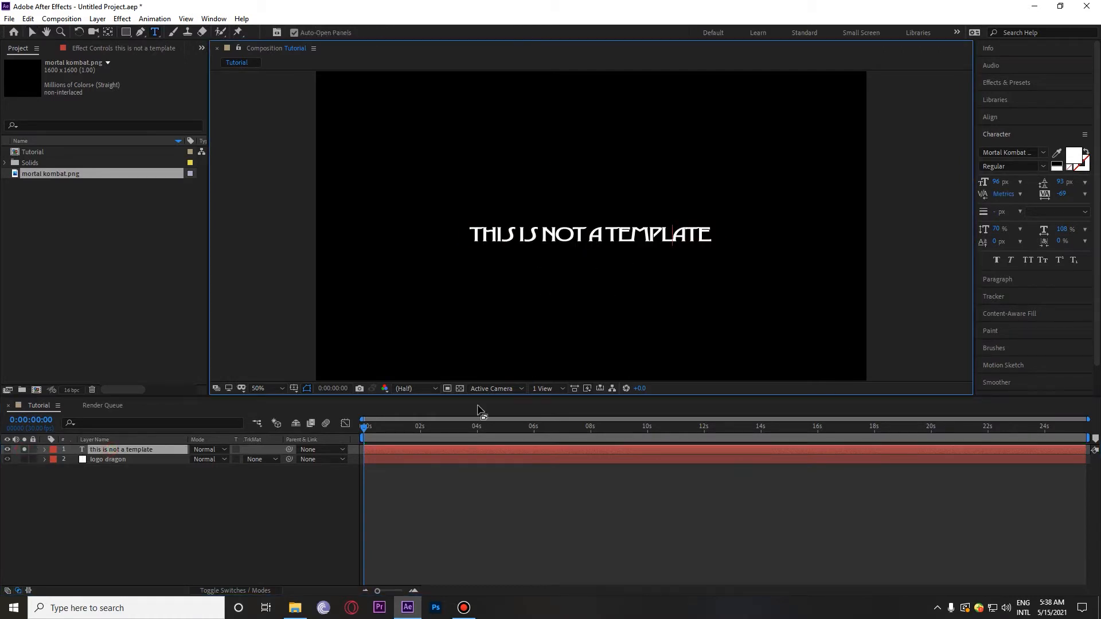
pyautogui.click(265, 566)
pyautogui.click(24, 451)
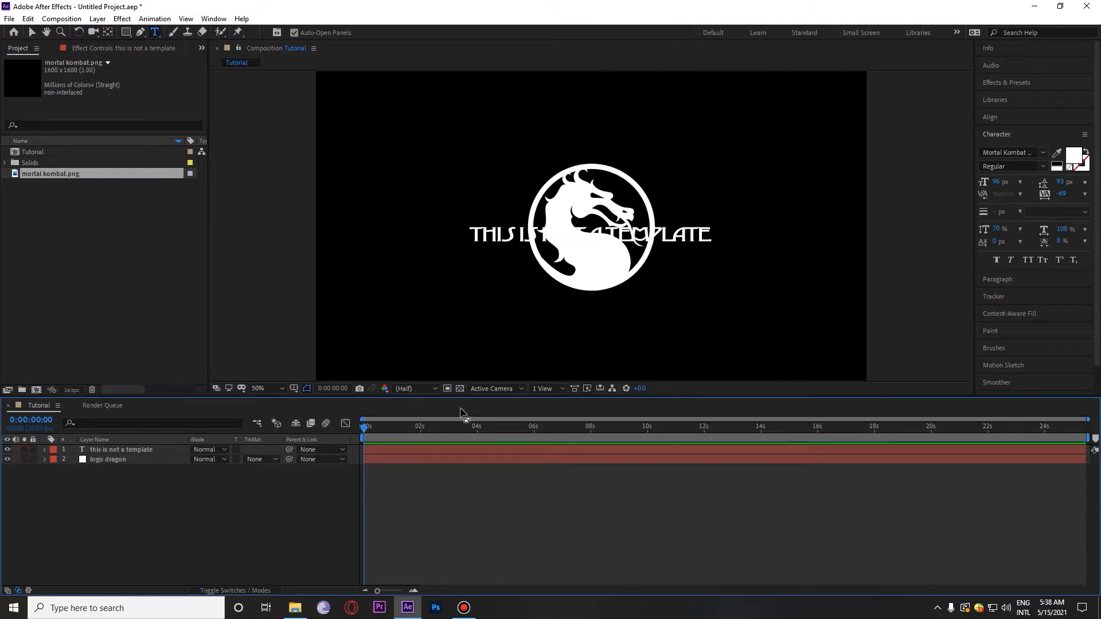
# - Centre the corrected text exactly in the middle of the composition
pyautogui.click(160, 453)
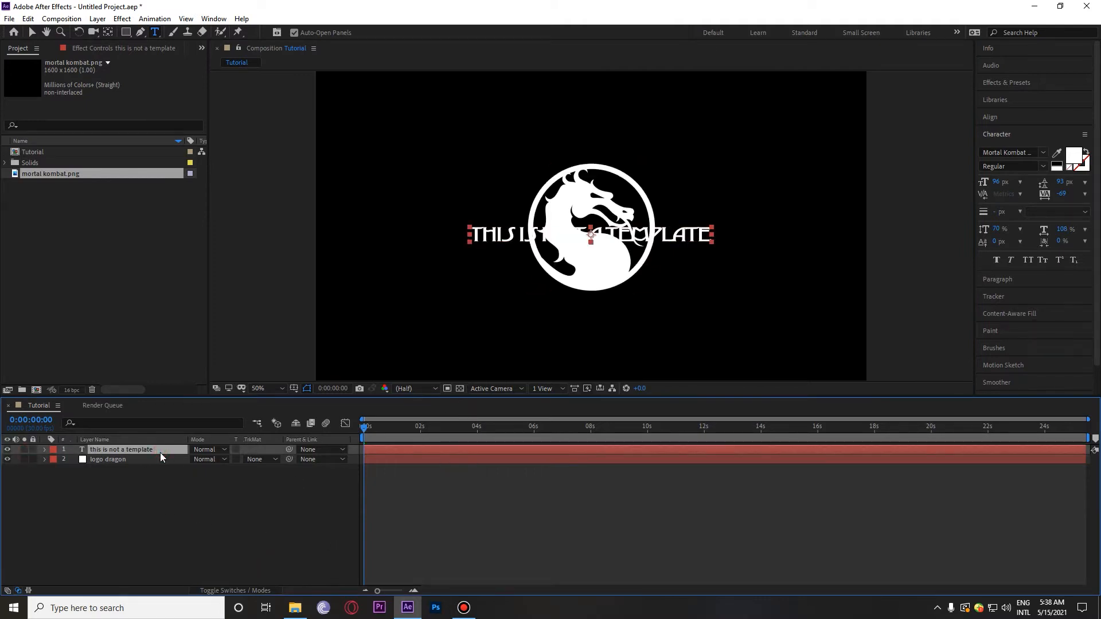
pyautogui.press('v')
pyautogui.click(138, 528)
pyautogui.click(156, 453)
pyautogui.click(214, 523)
# - Create a black 1920 x 1080 solid named e3d above the text and logo layers
pyautogui.rightClick(116, 498)
pyautogui.click(94, 546)
pyautogui.hotkey('ctrl', 'y')
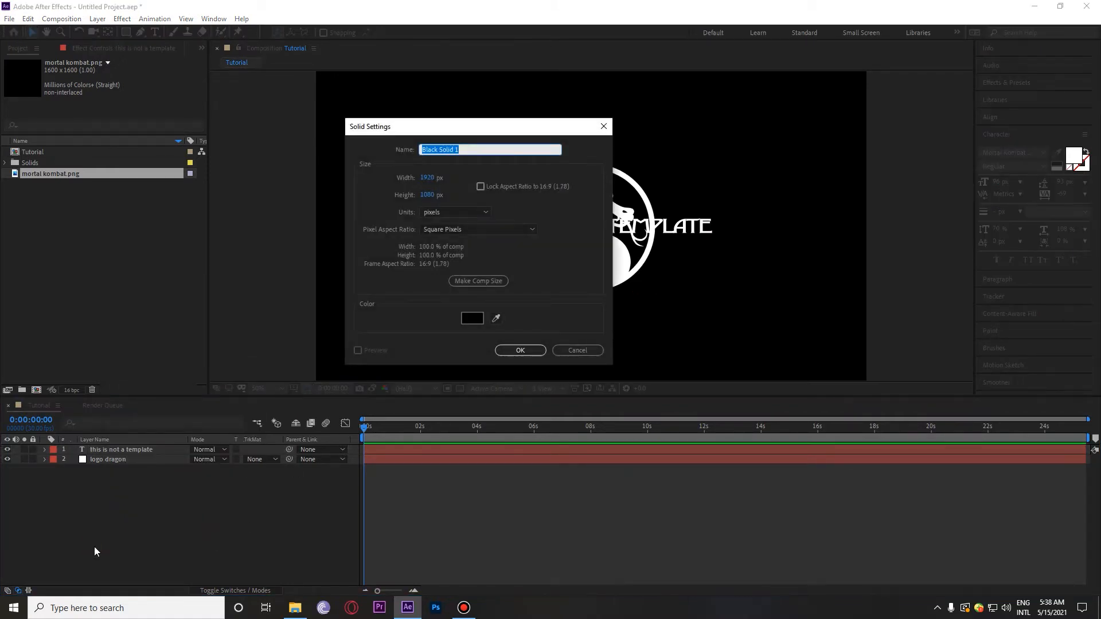
pyautogui.write('3d')
pyautogui.click(520, 351)
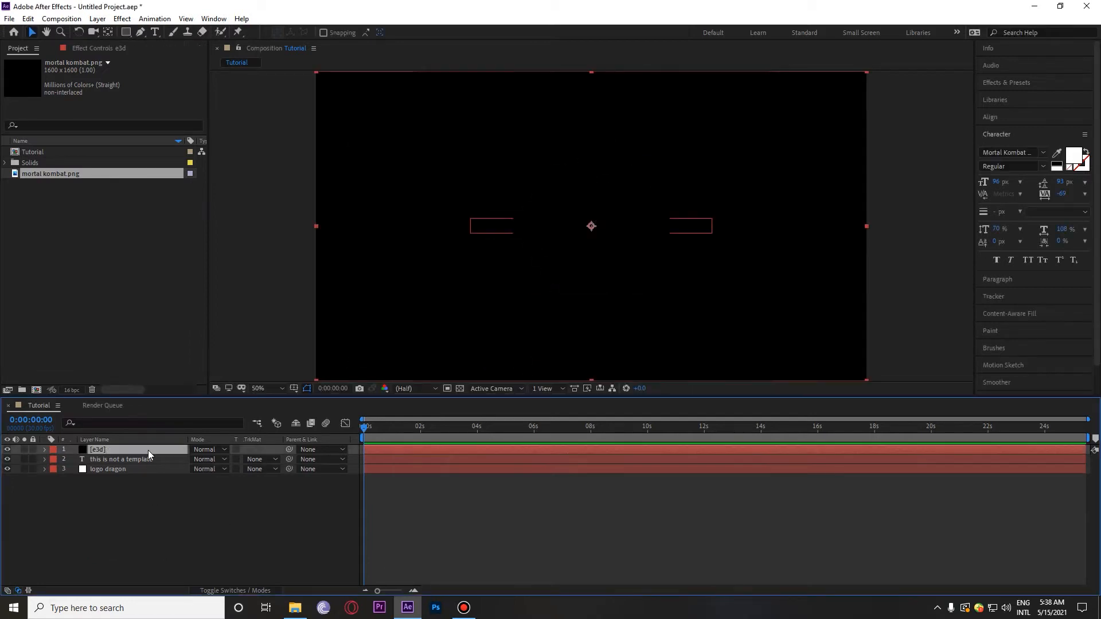
# - Find the Element effect and apply it to the e3d solid
pyautogui.hotkey('ctrl', 'space')
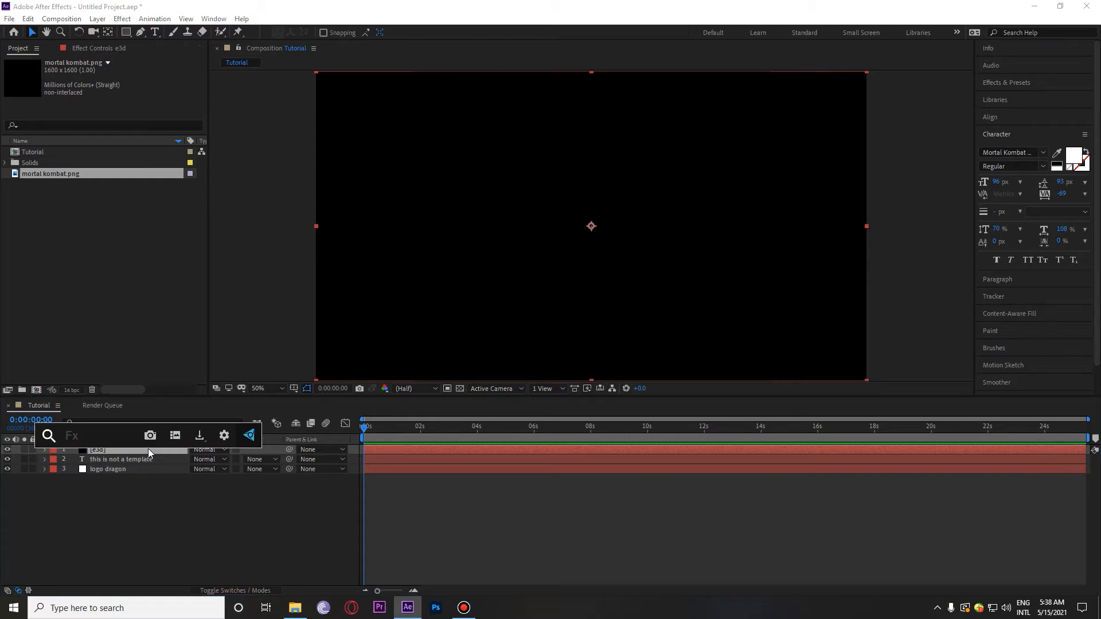
pyautogui.write('elem')
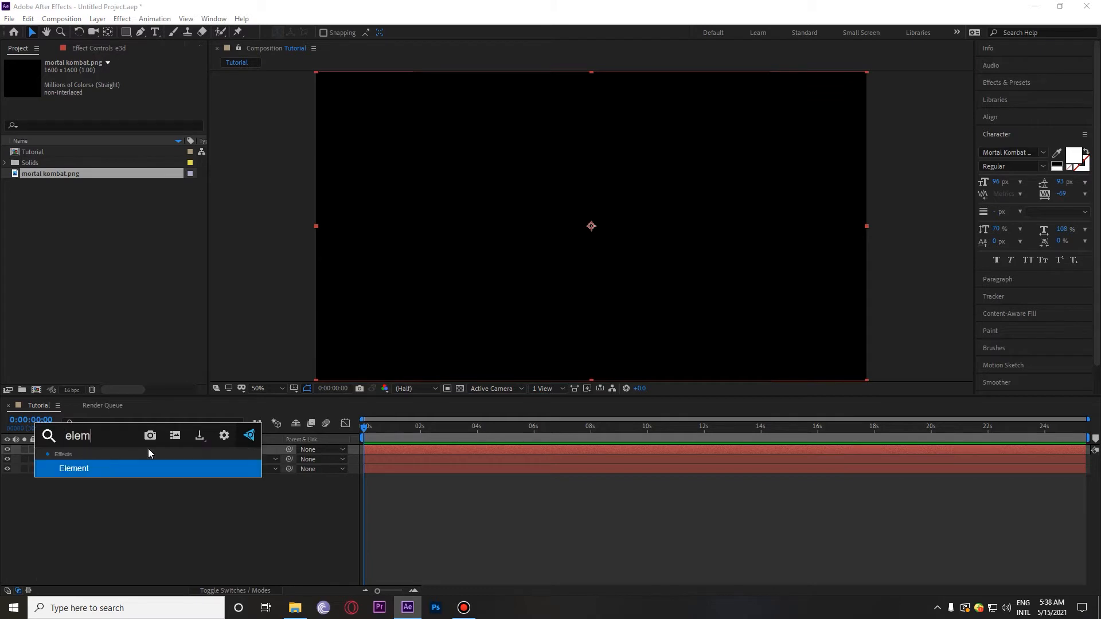
pyautogui.click(143, 468)
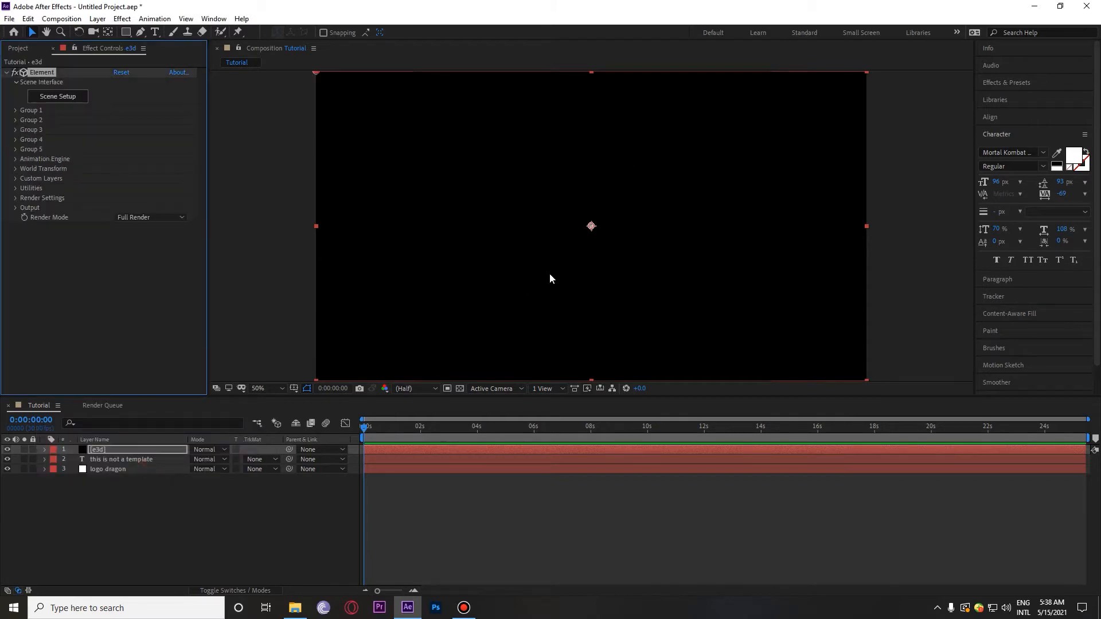
# - In Element's Custom Text and Masks, set Path Layer 1 to logo dragon and Path Layer 2 to this is not a template
pyautogui.click(16, 178)
pyautogui.click(25, 188)
pyautogui.click(131, 198)
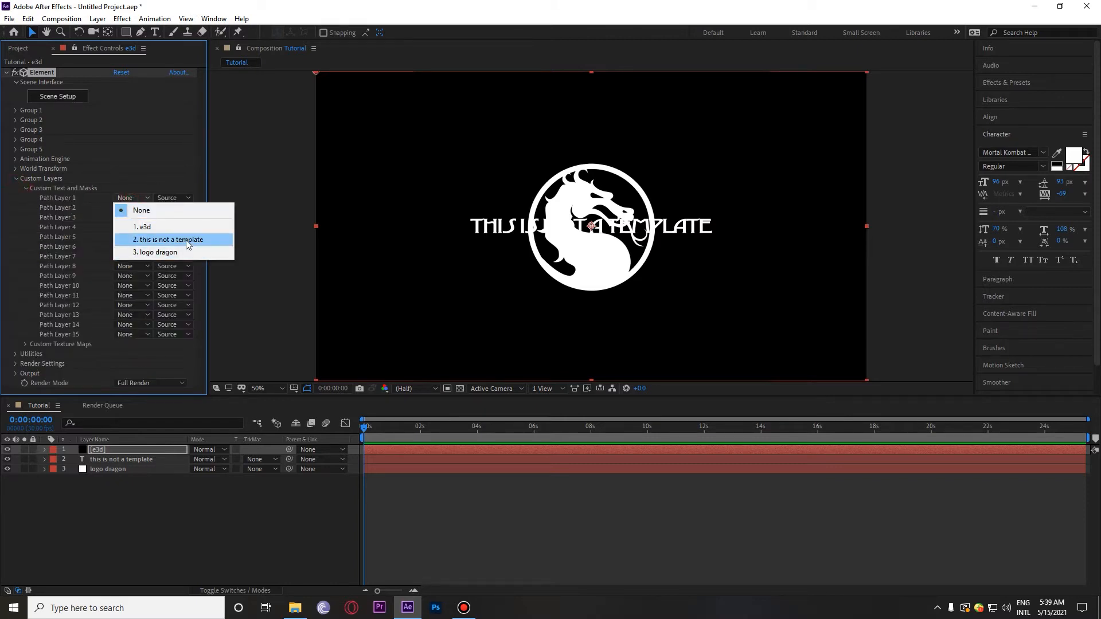
pyautogui.click(172, 252)
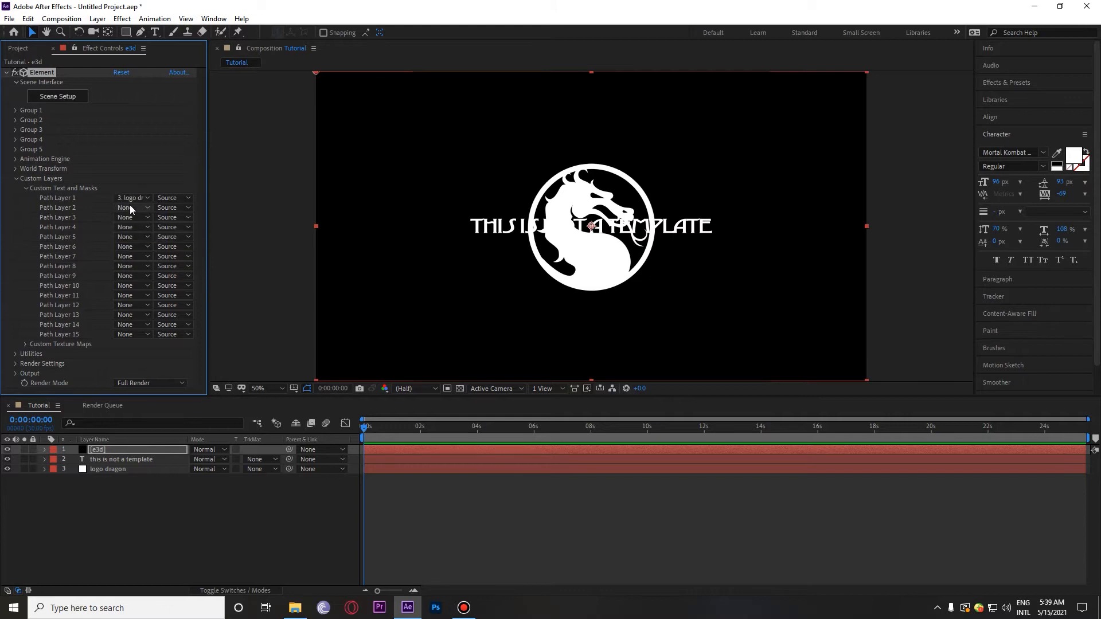
pyautogui.click(129, 208)
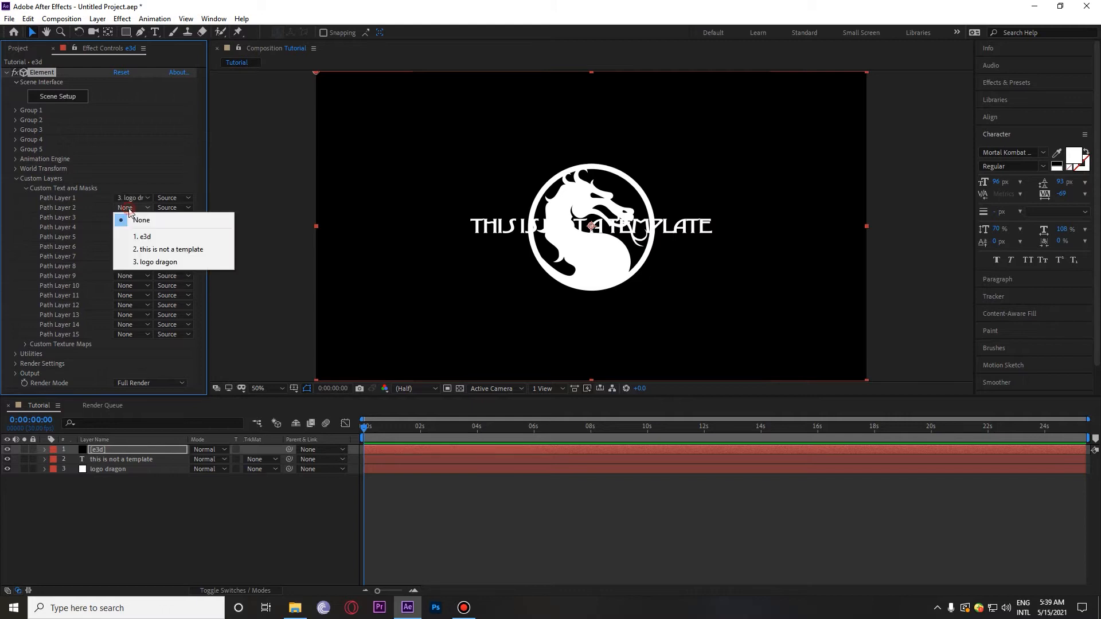
pyautogui.click(189, 250)
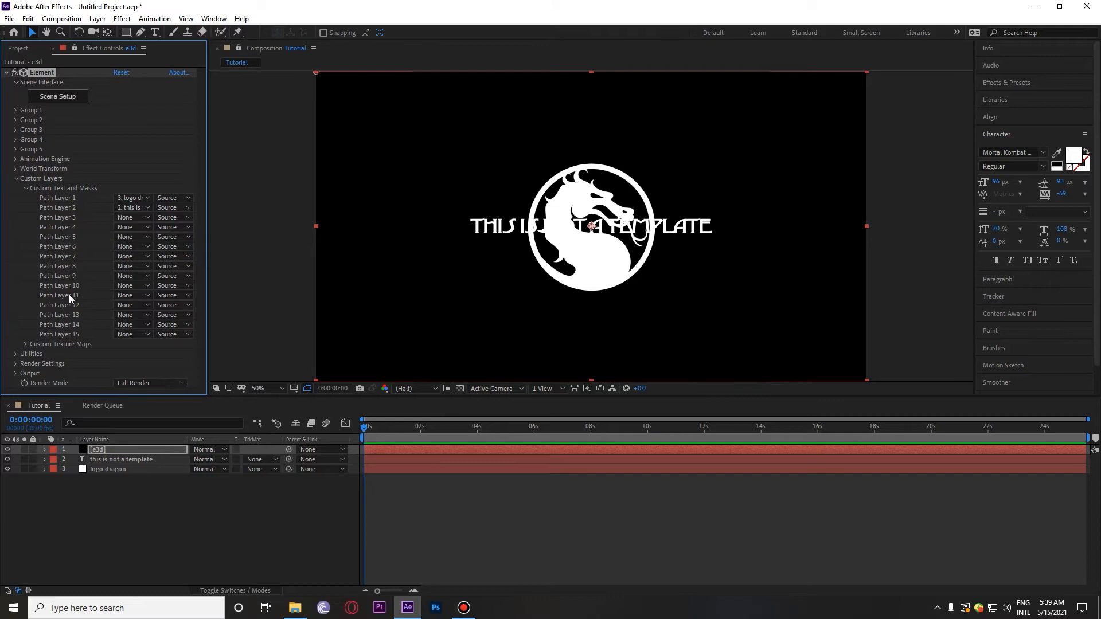
# - Hide the this is not a template and logo dragon layers, and open Element's Scene Setup
pyautogui.click(7, 460)
pyautogui.click(7, 469)
pyautogui.click(65, 97)
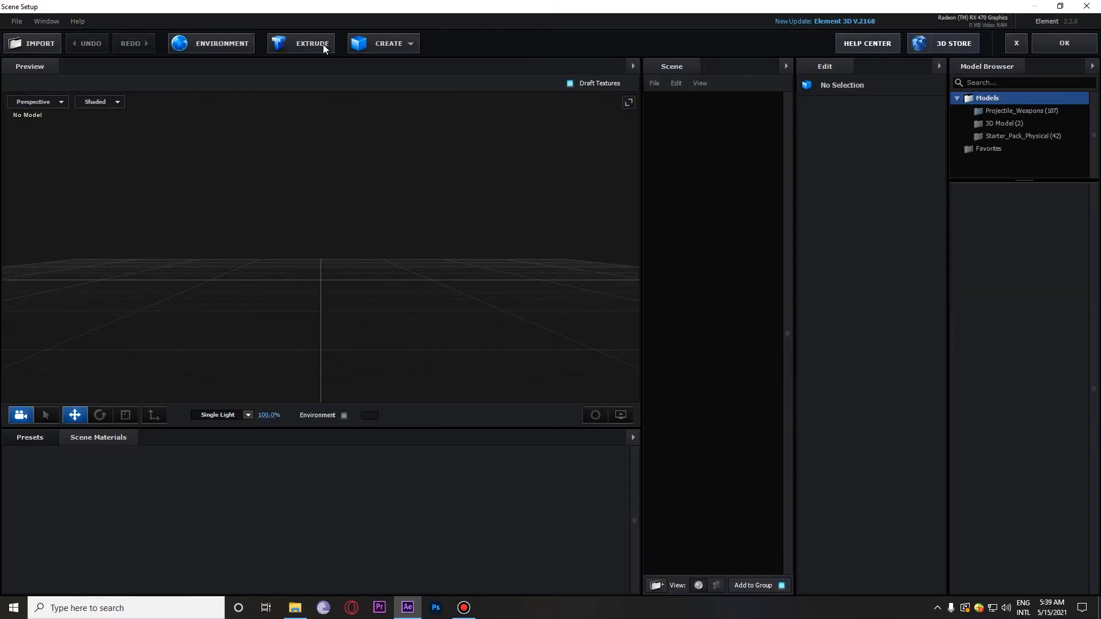
# - Create an extrusion of the logo from Custom Path 1 and scale the model down to 34.5%
pyautogui.click(301, 43)
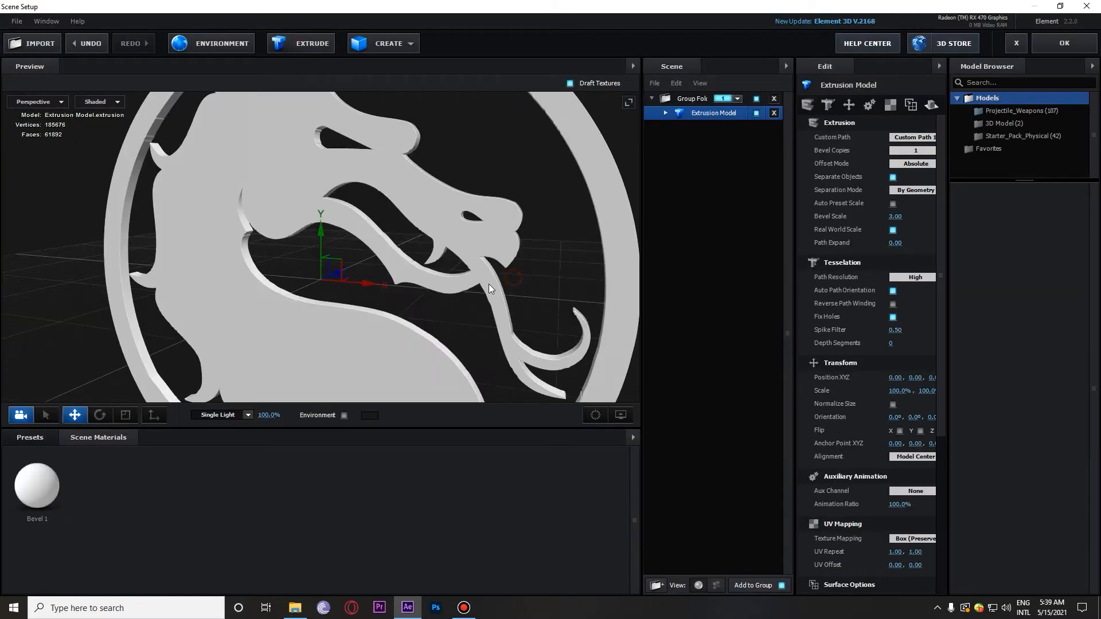
pyautogui.moveTo(475, 285)
pyautogui.mouseDown()
pyautogui.moveTo(479, 258)
pyautogui.moveTo(432, 276)
pyautogui.moveTo(463, 298)
pyautogui.mouseUp()
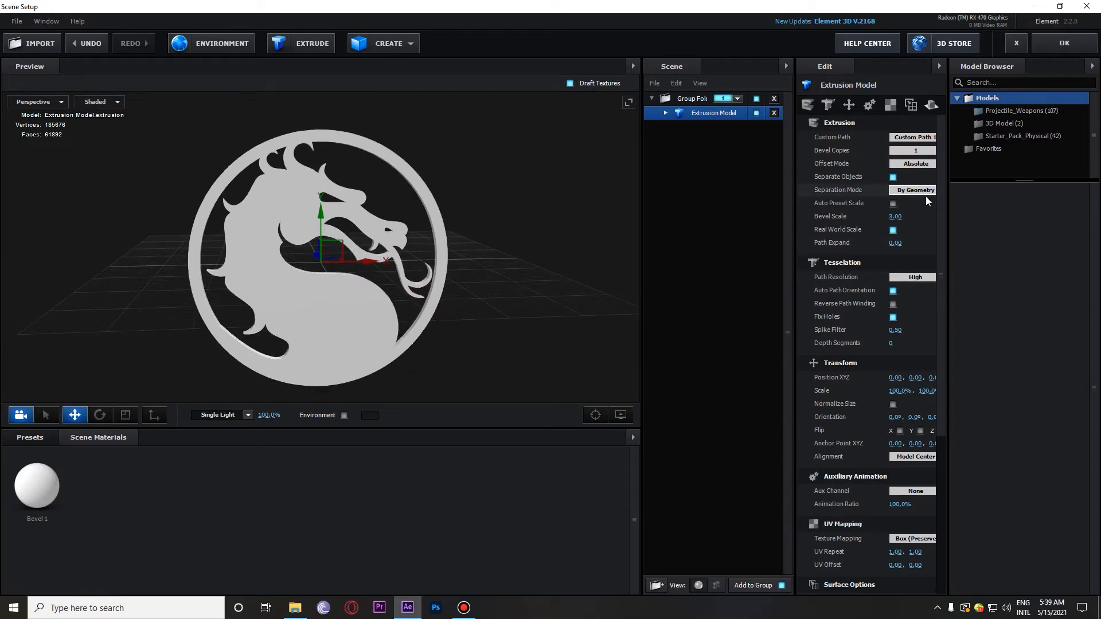
pyautogui.moveTo(899, 391); pyautogui.dragTo(890, 459)
pyautogui.moveTo(416, 335); pyautogui.dragTo(480, 302)
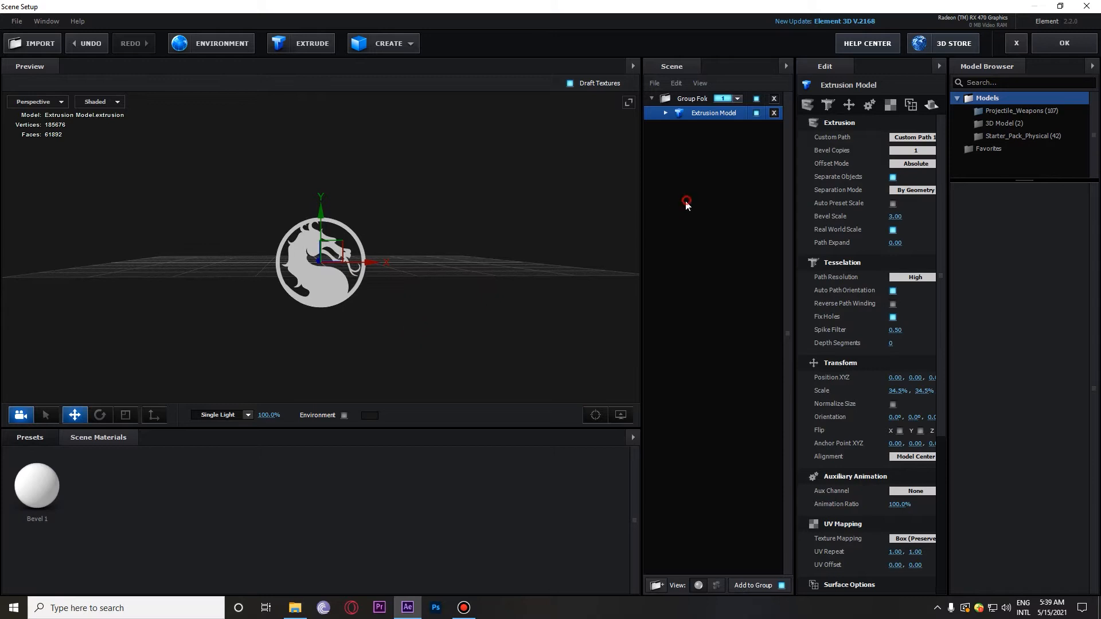
pyautogui.moveTo(372, 320); pyautogui.dragTo(682, 145)
# - Duplicate the logo's extrusion model and set the copy's Custom Path to Custom Path 2
pyautogui.hotkey('ctrl', 'd')
pyautogui.click(725, 126)
pyautogui.click(932, 138)
pyautogui.click(931, 153)
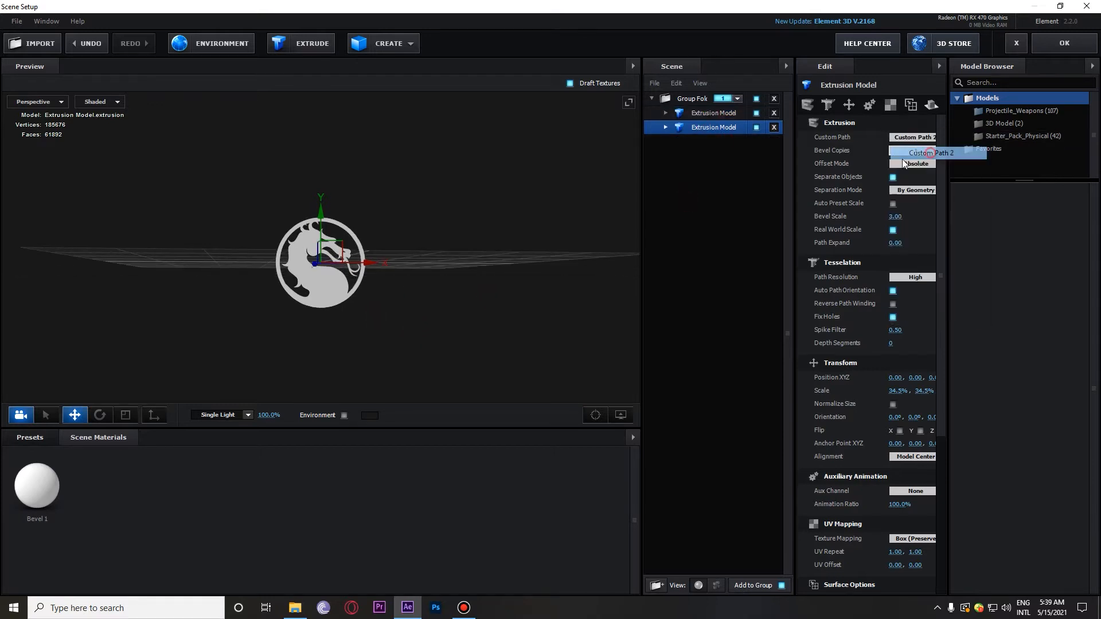
pyautogui.moveTo(425, 270); pyautogui.dragTo(420, 285)
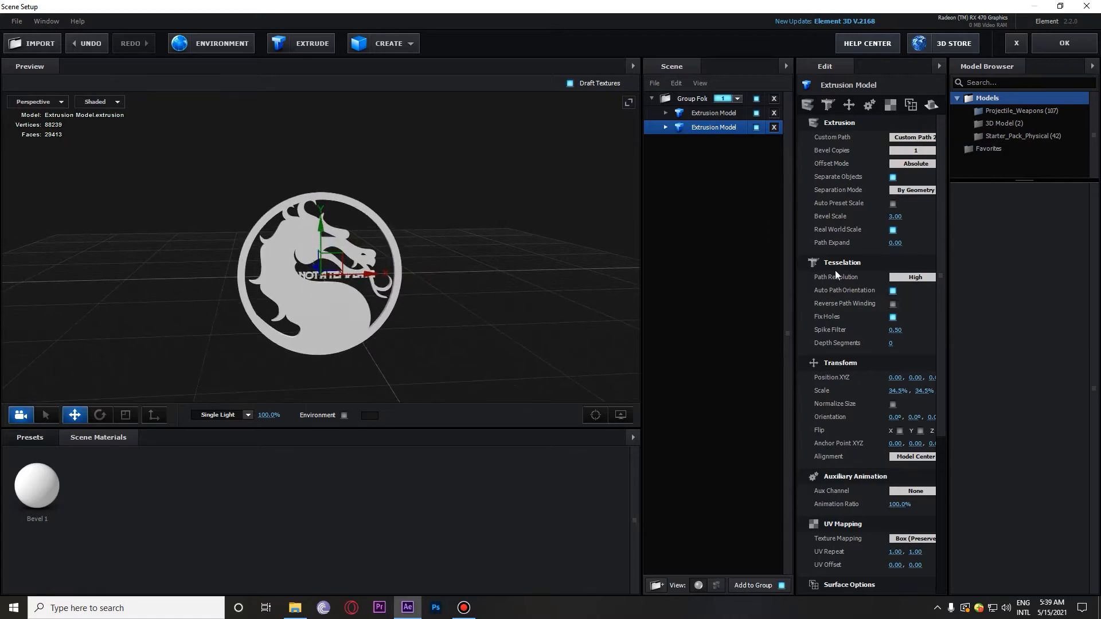
# - Scale the text's extrusion model up to 90.5%
pyautogui.click(716, 113)
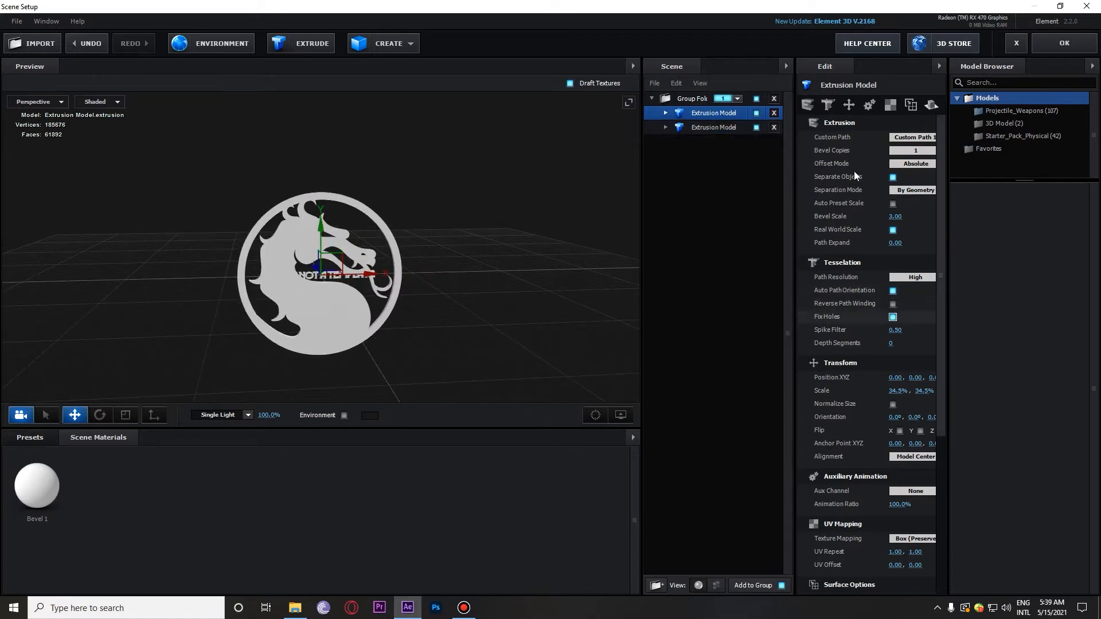
pyautogui.click(701, 128)
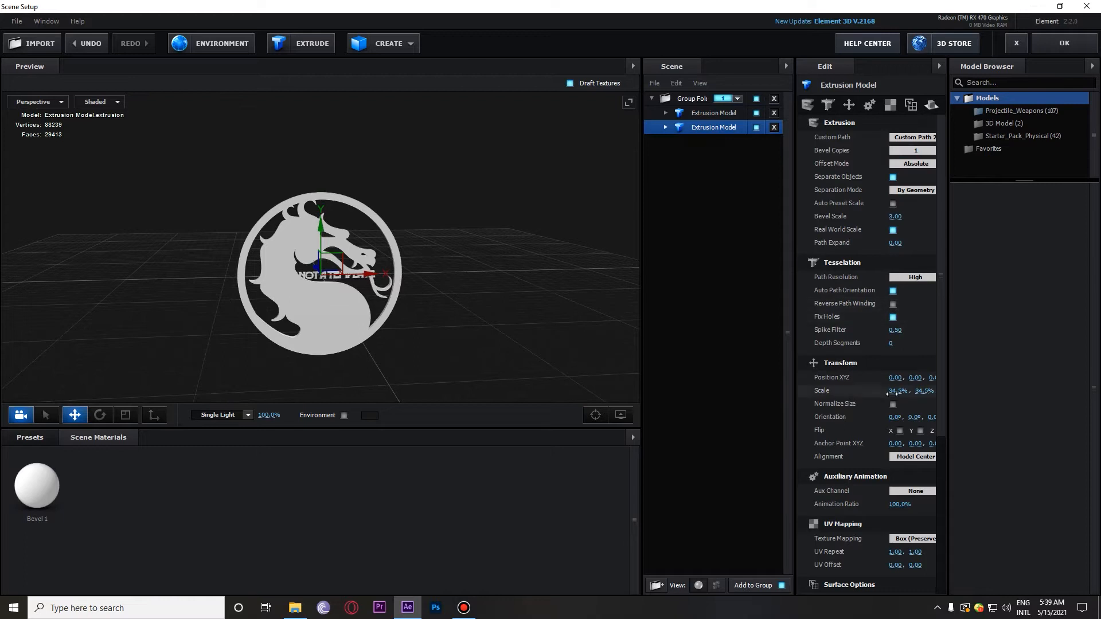
pyautogui.moveTo(895, 393); pyautogui.dragTo(926, 393)
pyautogui.moveTo(480, 325); pyautogui.dragTo(529, 321)
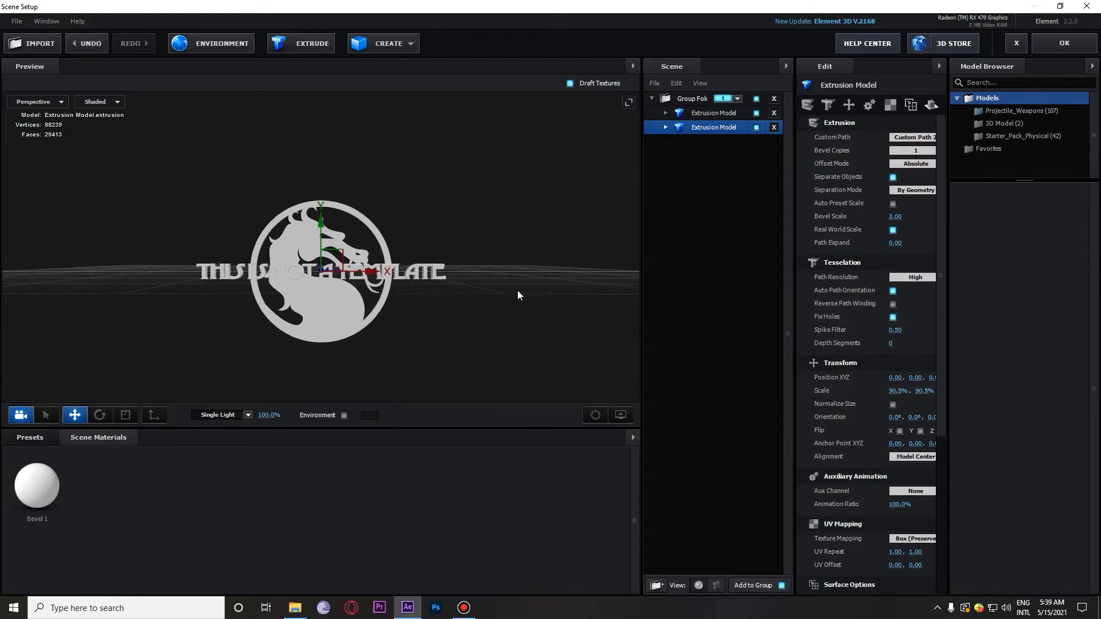
# - Scale the logo extrusion down to 22% and lower the text extrusion to a Y position of -0.04
pyautogui.moveTo(322, 234); pyautogui.dragTo(322, 245)
pyautogui.click(722, 111)
pyautogui.moveTo(897, 395); pyautogui.dragTo(896, 406)
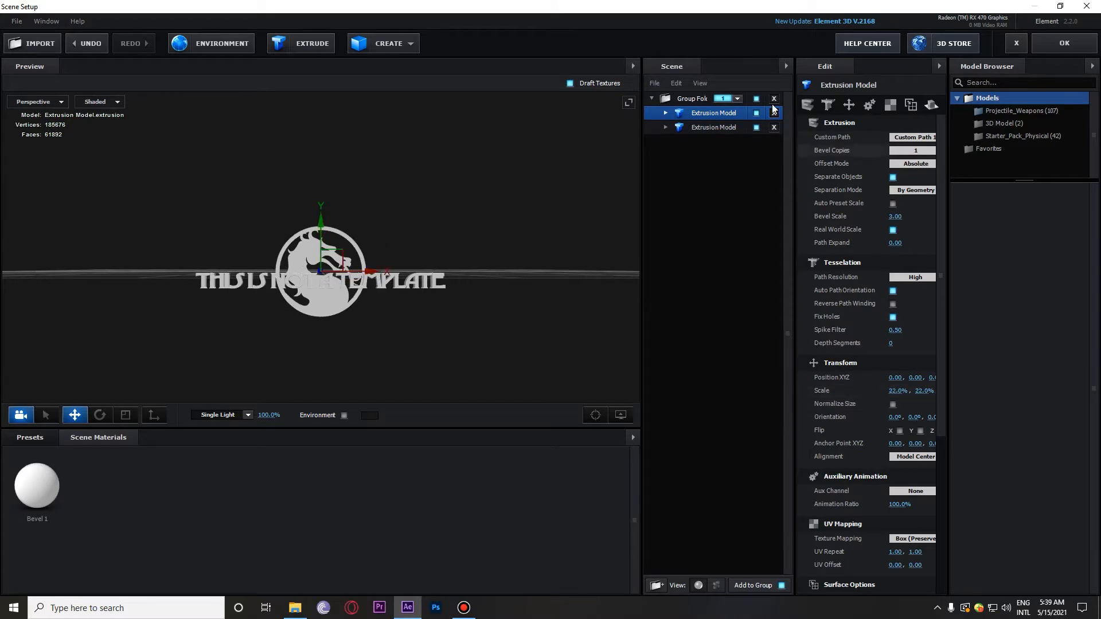
pyautogui.click(707, 128)
pyautogui.moveTo(322, 245); pyautogui.dragTo(323, 239)
# - Duplicate the group folder holding the logo and text, and assign the lower folder to group 2
pyautogui.click(692, 100)
pyautogui.hotkey('ctrl', 'd')
pyautogui.click(738, 141)
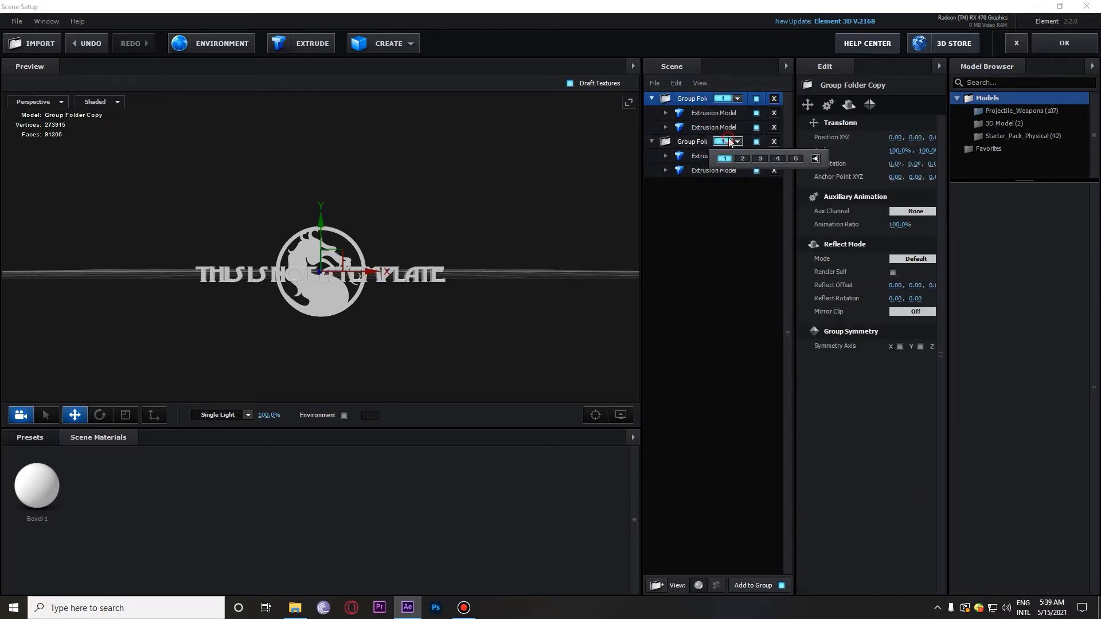
# - Tell the logo and text extrusions apart, and reduce the group 2 folder to the text extrusion alone
pyautogui.click(704, 128)
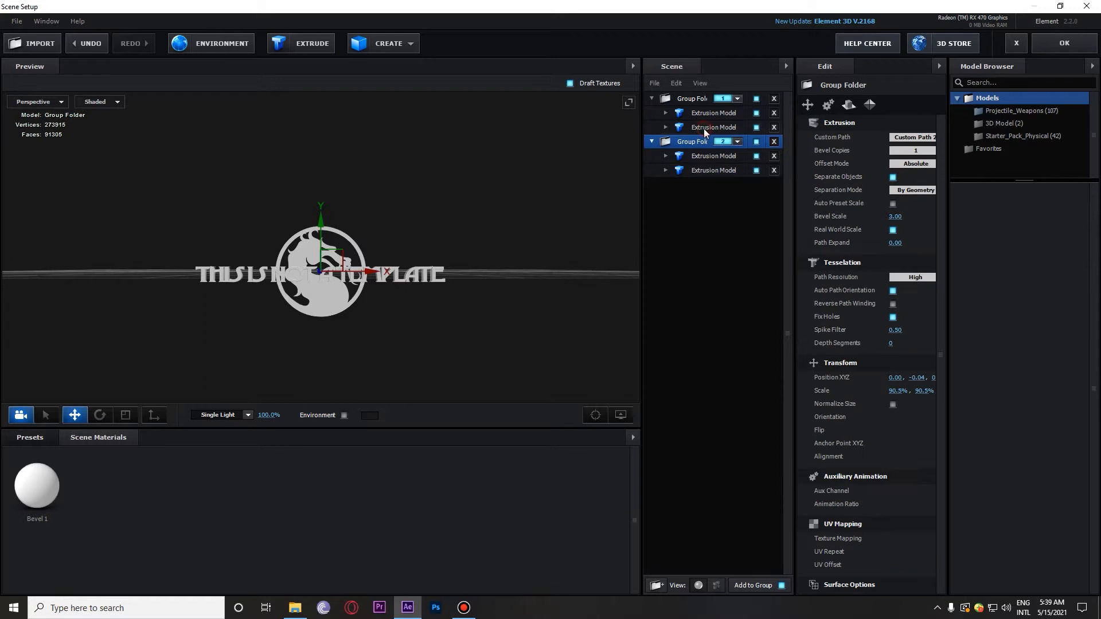
pyautogui.click(709, 114)
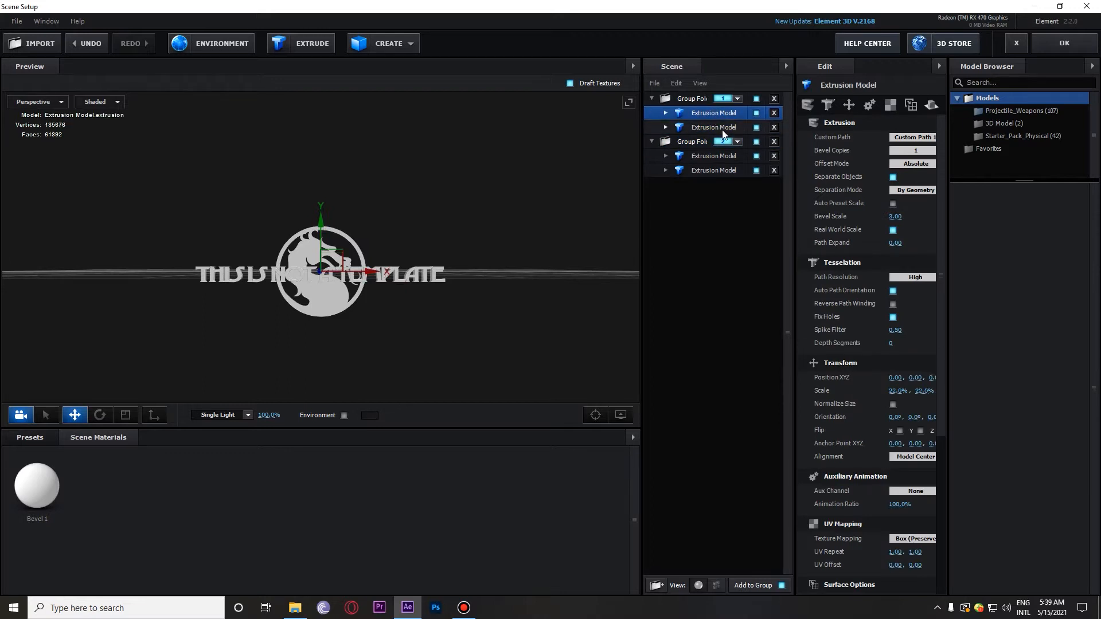
pyautogui.click(712, 127)
pyautogui.click(756, 128)
pyautogui.click(755, 127)
pyautogui.click(757, 113)
pyautogui.click(757, 113)
pyautogui.click(757, 113)
pyautogui.click(757, 113)
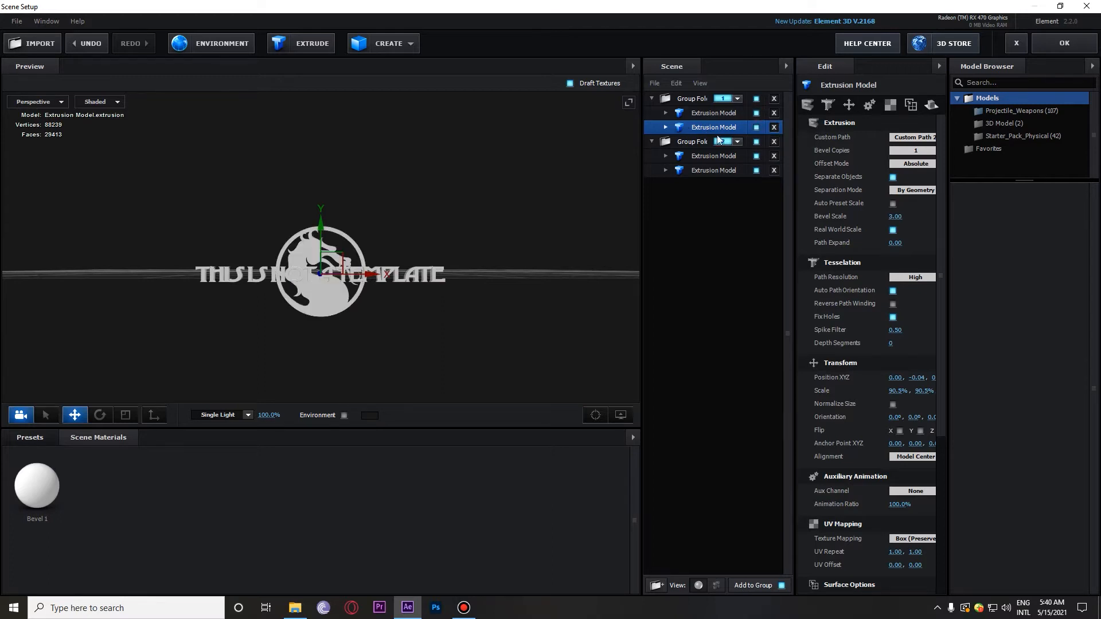
pyautogui.click(713, 156)
pyautogui.click(772, 171)
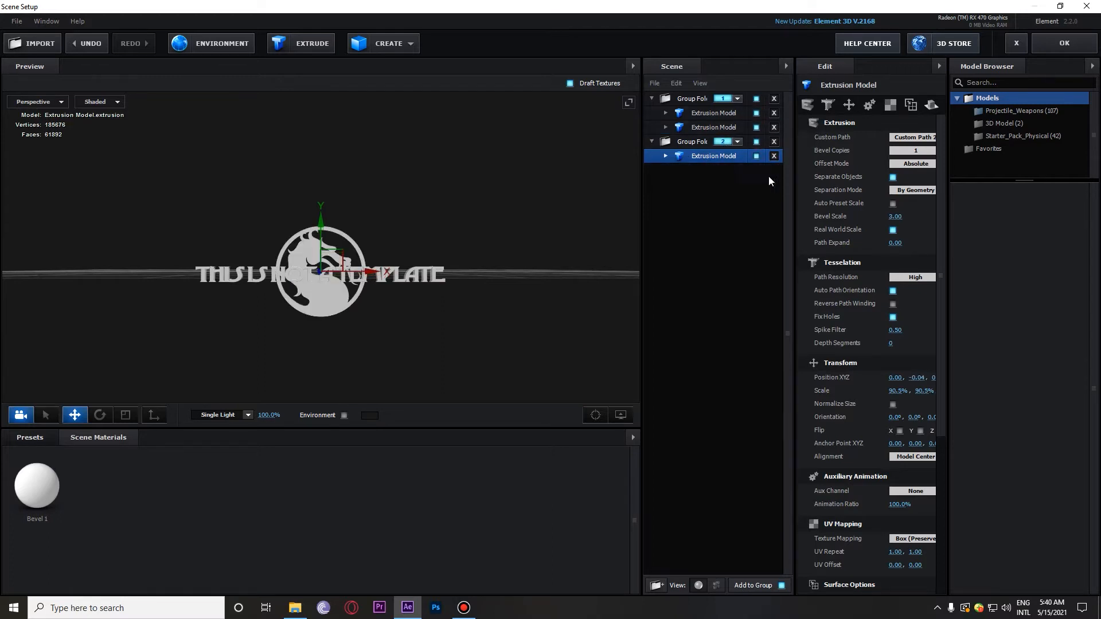
pyautogui.click(707, 115)
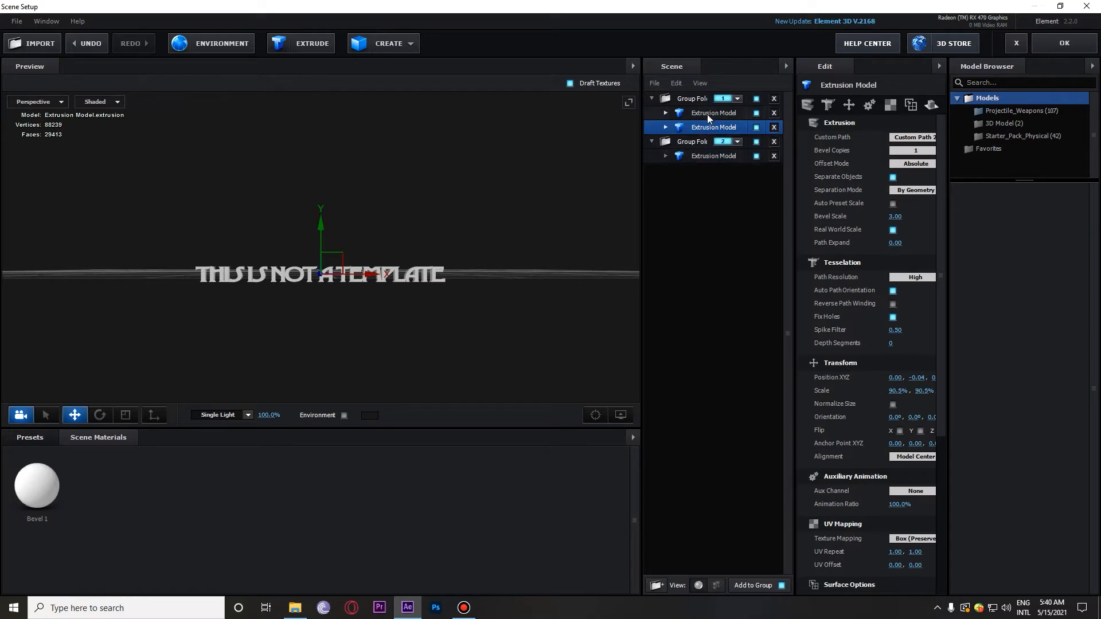
pyautogui.press('Delete')
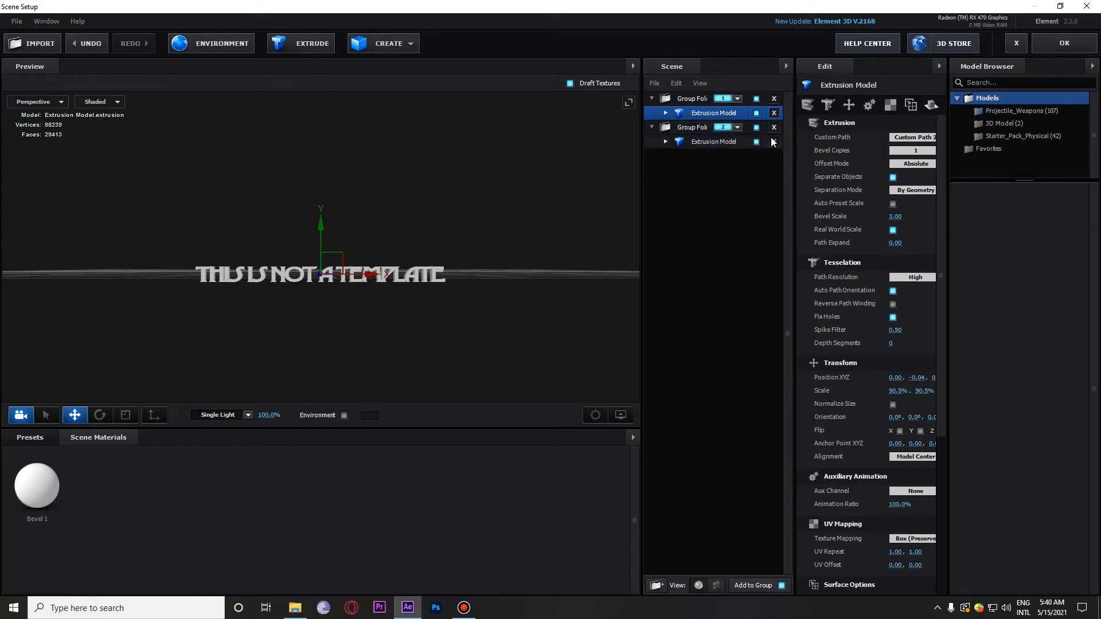
pyautogui.click(690, 101)
pyautogui.click(704, 128)
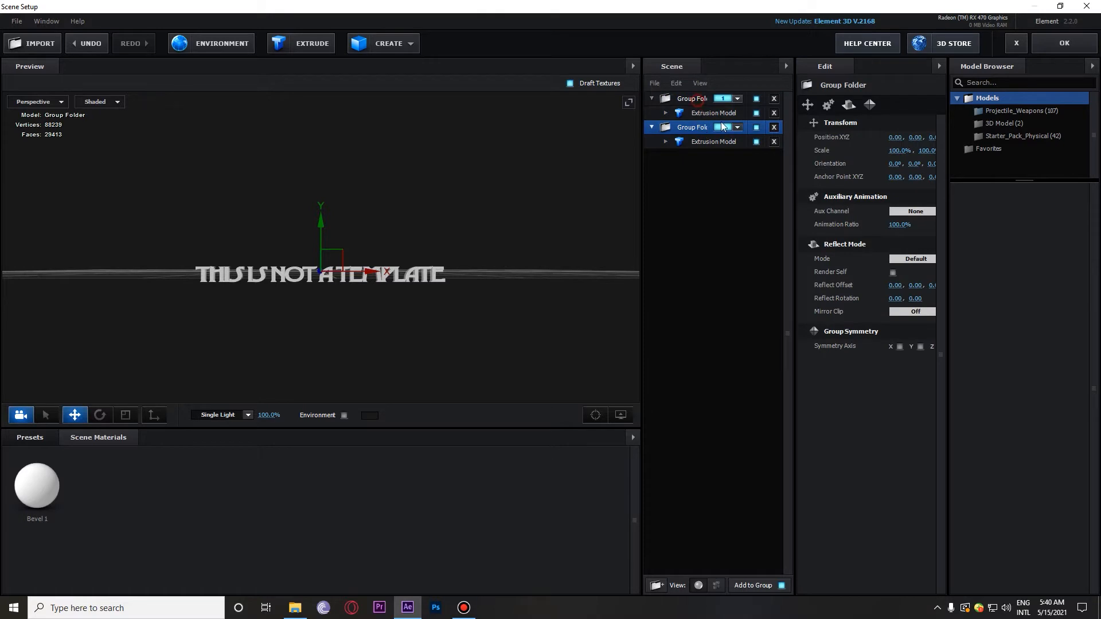
pyautogui.click(716, 113)
pyautogui.click(930, 141)
pyautogui.click(934, 149)
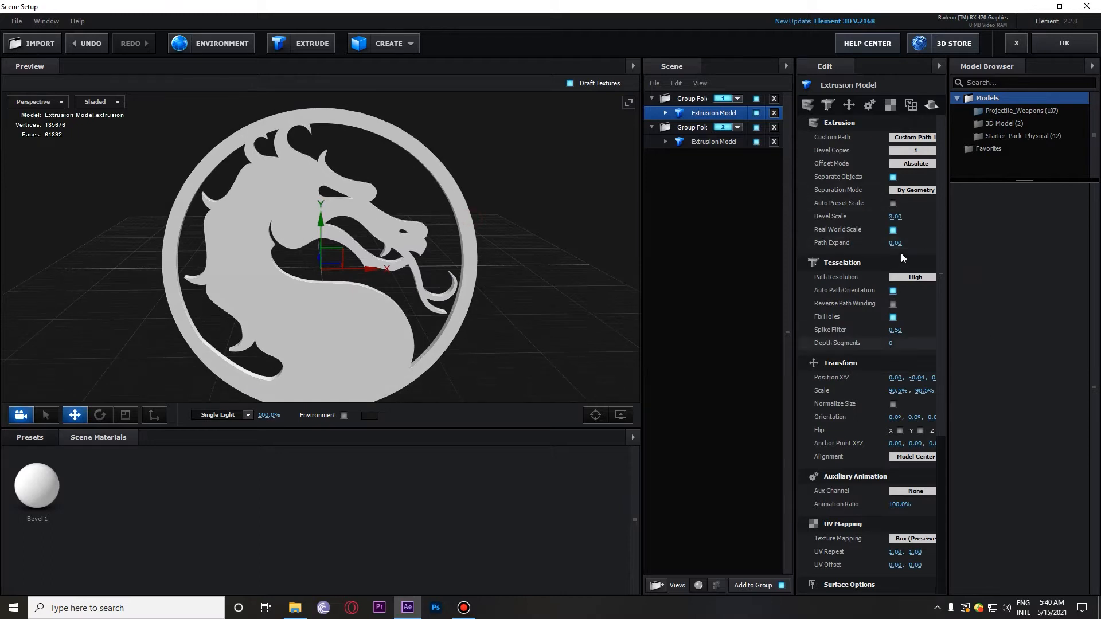
pyautogui.moveTo(898, 391); pyautogui.dragTo(899, 391)
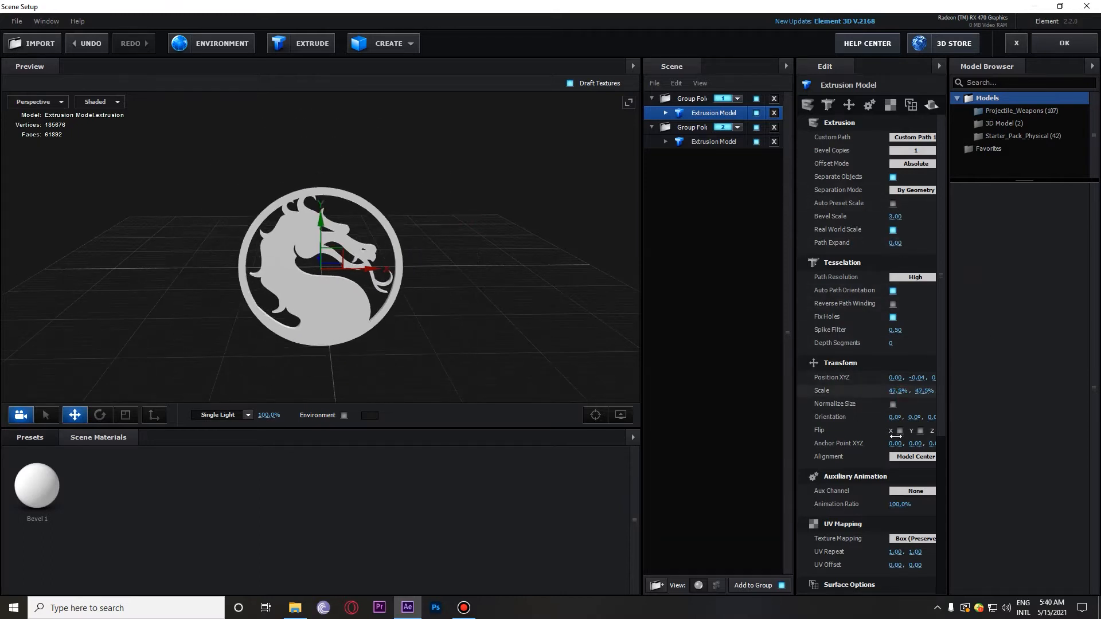
pyautogui.hotkey('ctrl', 'z')
pyautogui.hotkey('ctrl', 'z')
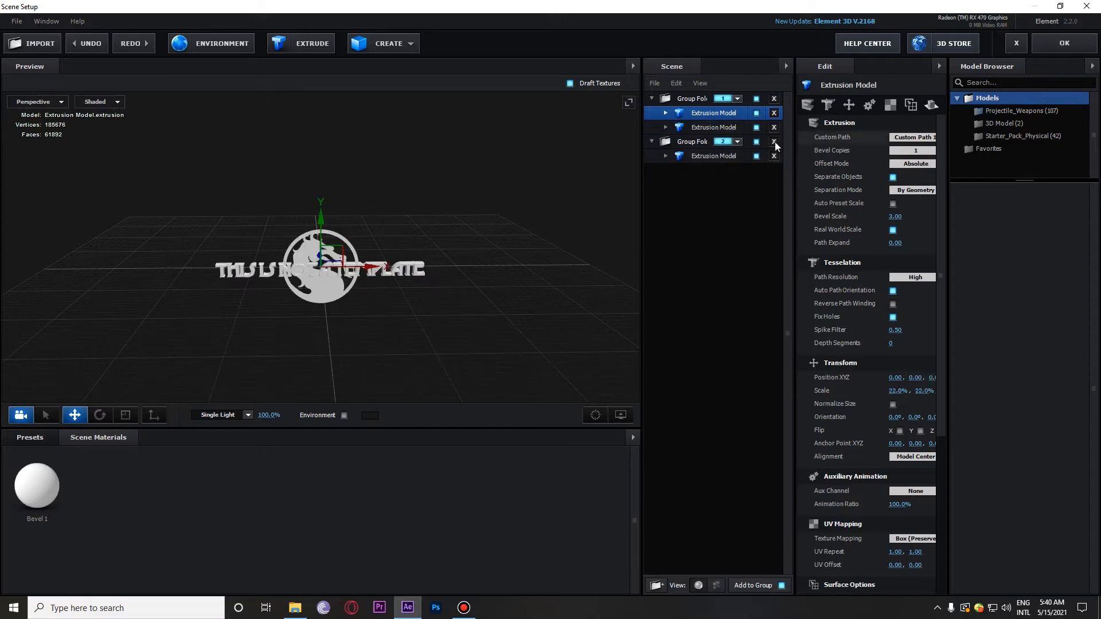
# - Delete the text extrusion from the group 1 folder, leaving only the logo extrusion there
pyautogui.click(715, 128)
pyautogui.press('Delete')
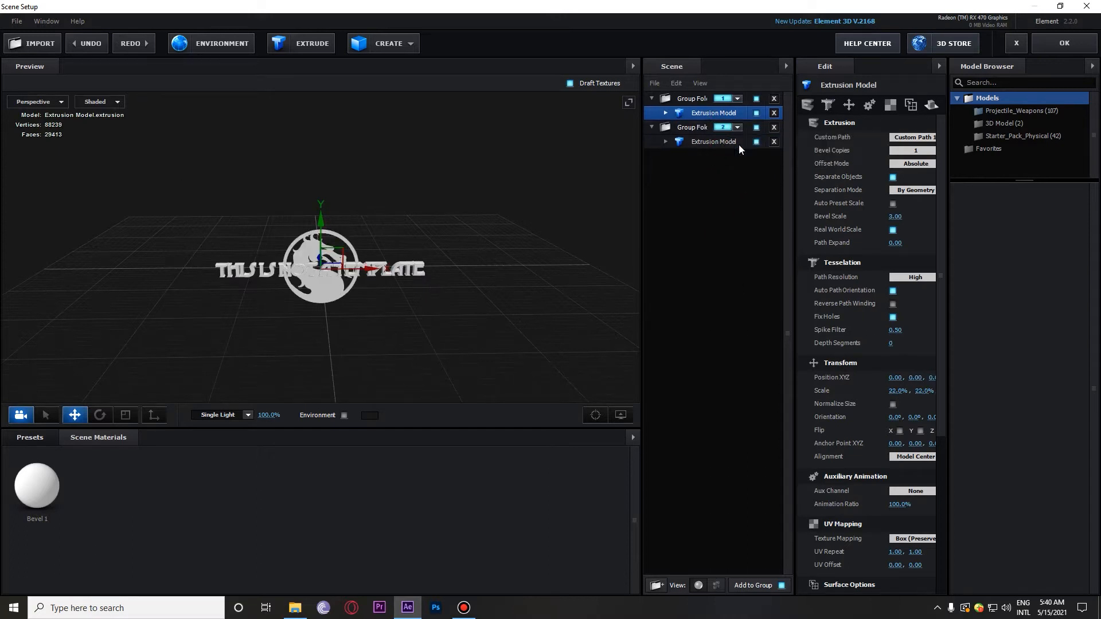
pyautogui.click(700, 141)
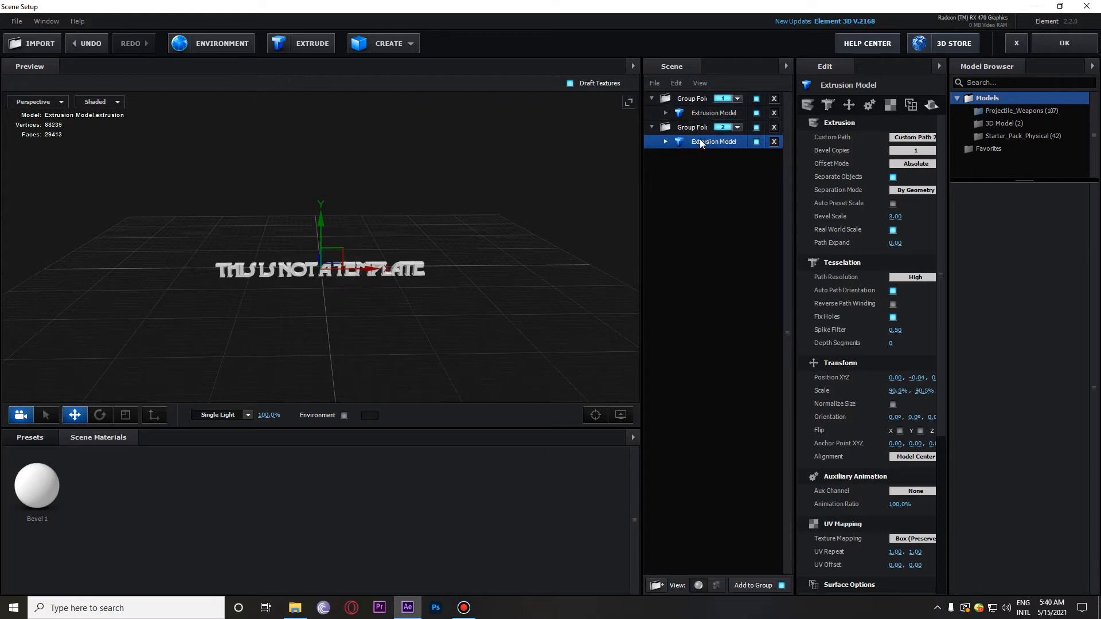
pyautogui.click(696, 114)
pyautogui.scroll(5, 442, 287)
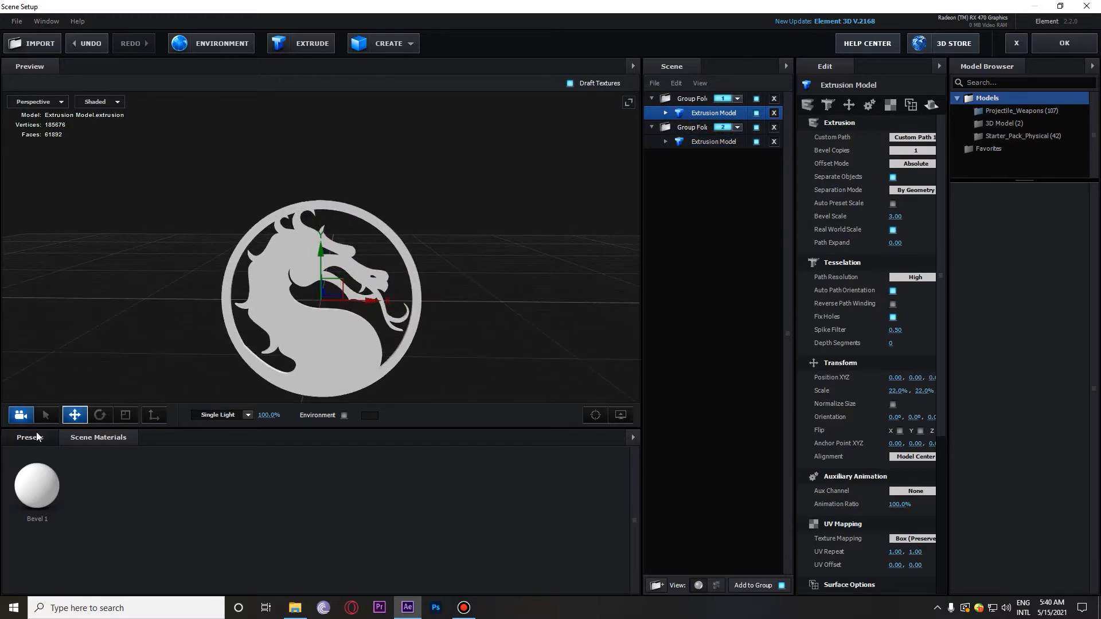
# - Apply Physical bevel preset 12 to the logo extrusion and turn off its 07_Old Blue Junk bevel
pyautogui.click(30, 437)
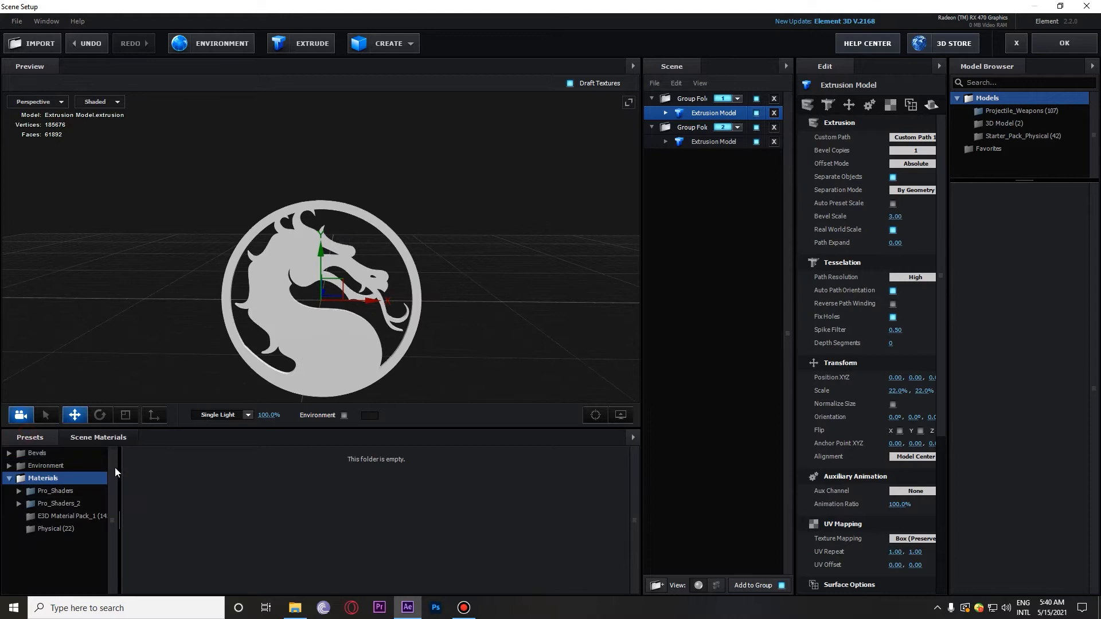
pyautogui.click(69, 466)
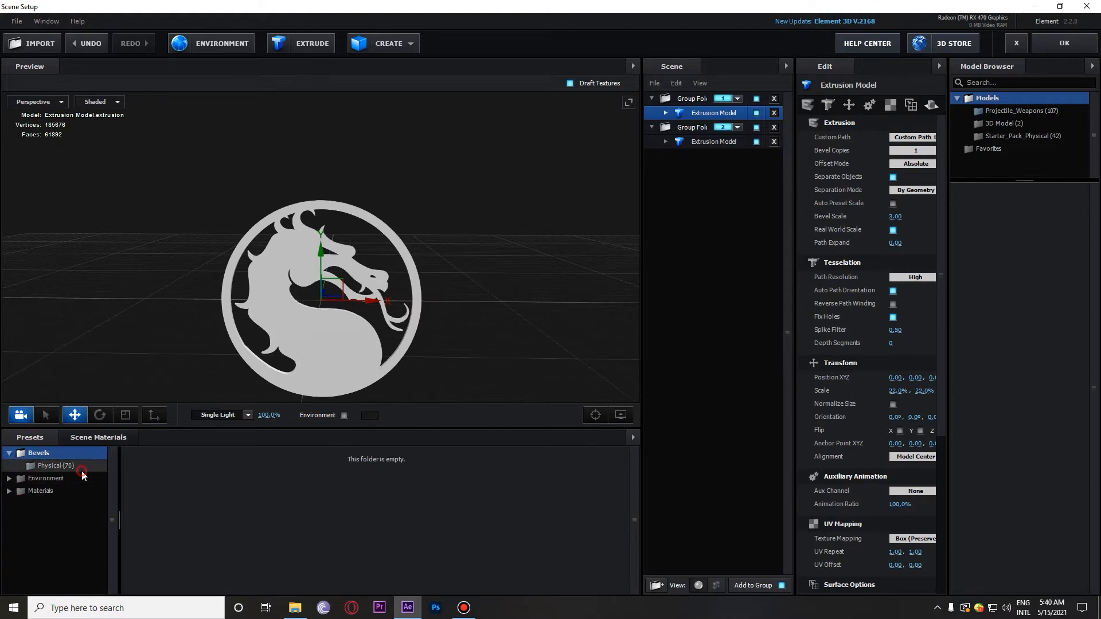
pyautogui.scroll(-2, 523, 522)
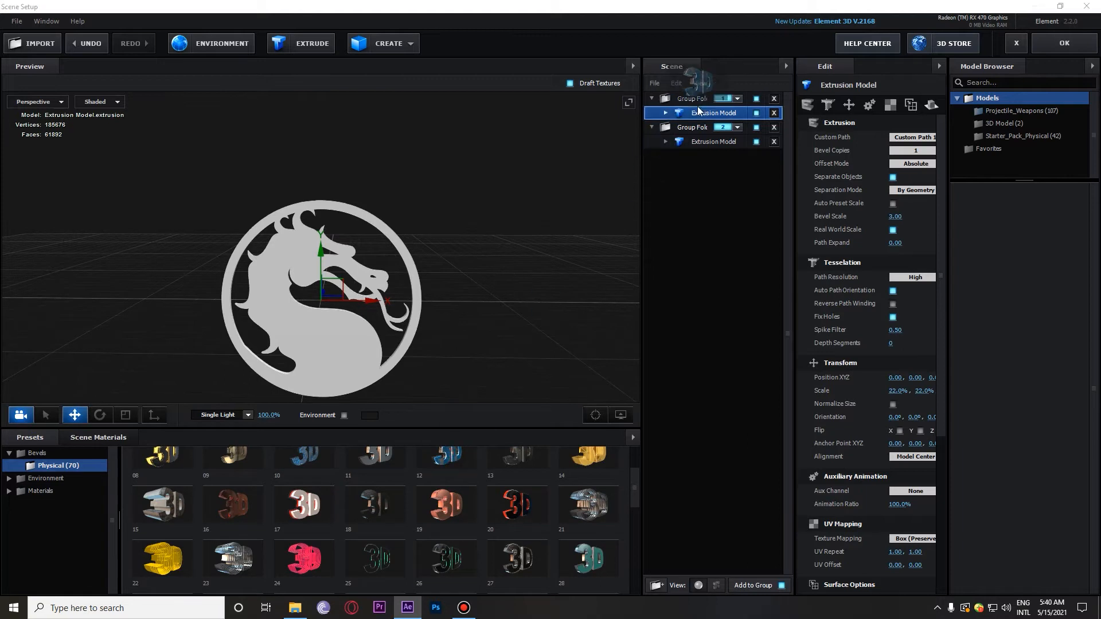
pyautogui.click(695, 99)
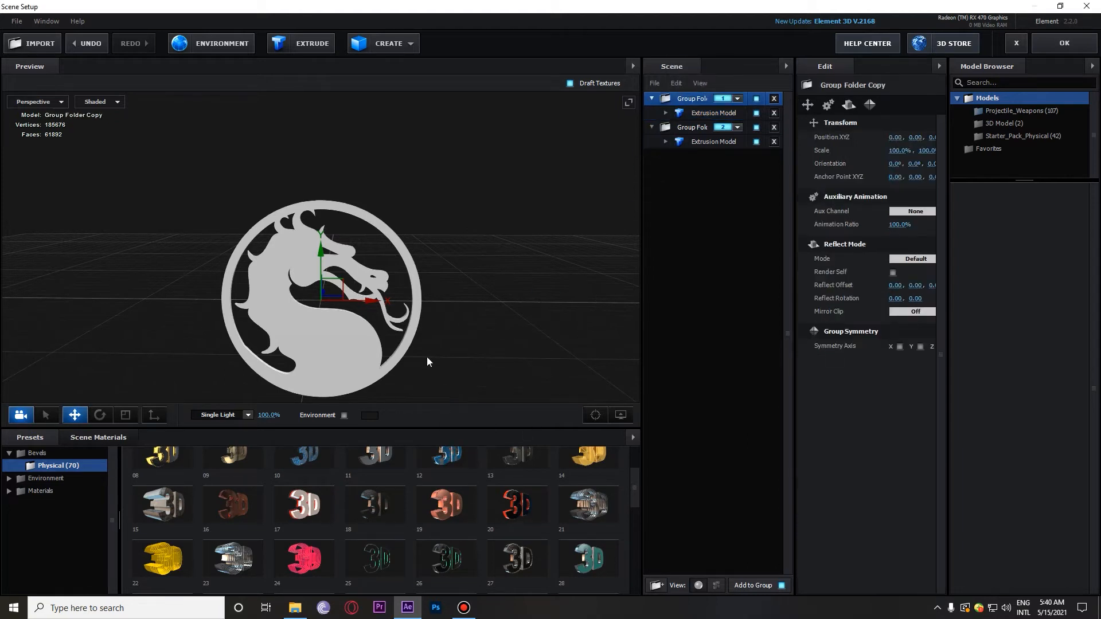
pyautogui.scroll(1, 451, 503)
pyautogui.moveTo(452, 473); pyautogui.dragTo(706, 113)
pyautogui.moveTo(466, 367); pyautogui.dragTo(573, 190)
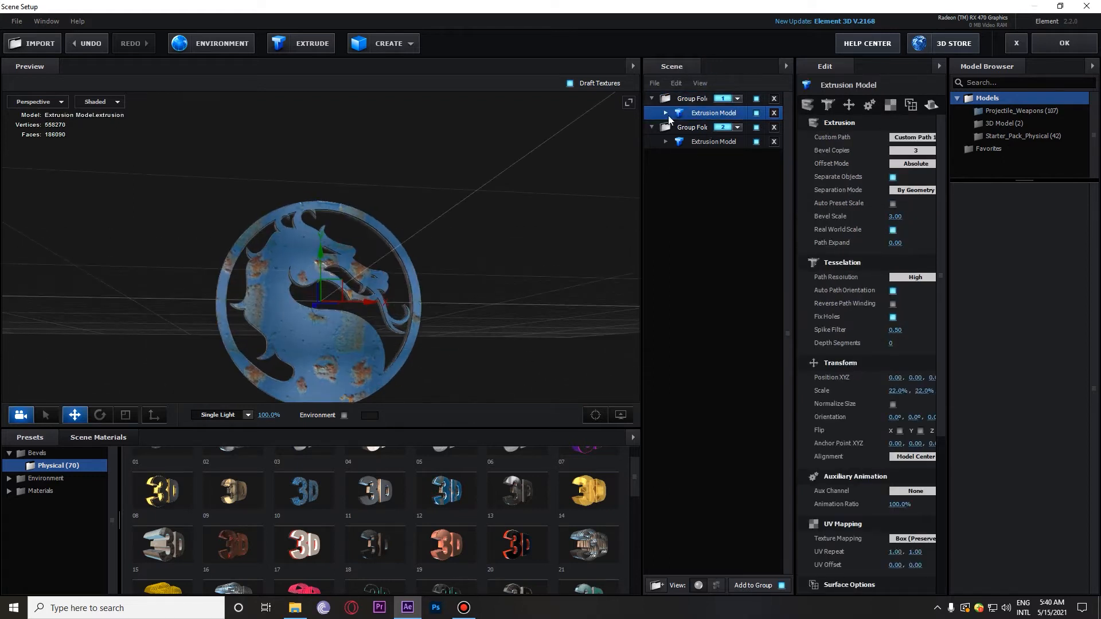
pyautogui.click(665, 113)
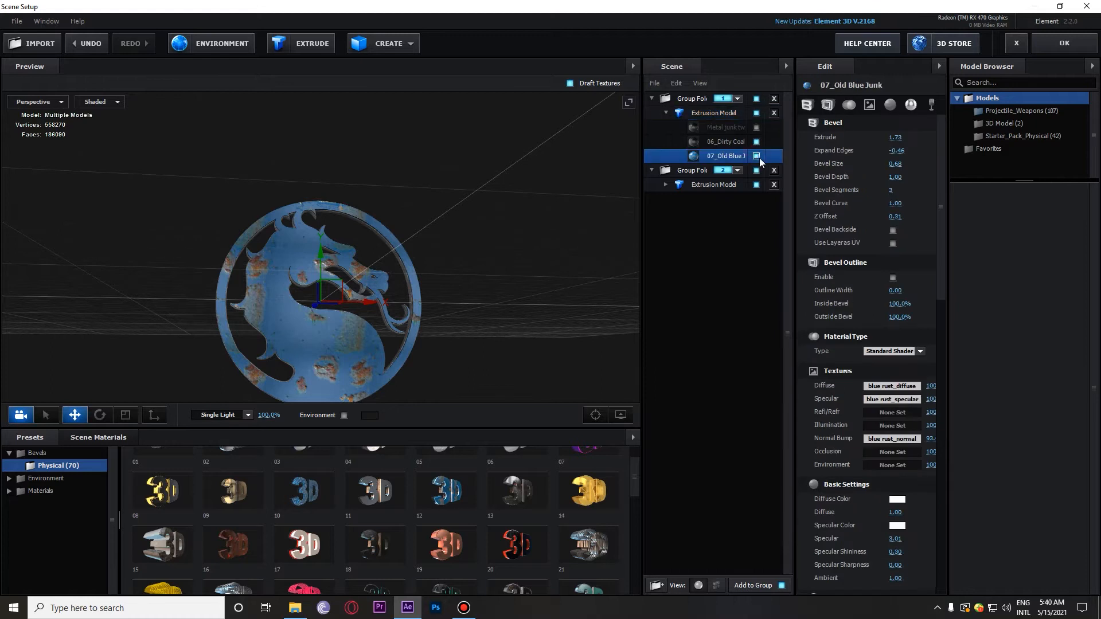
pyautogui.click(759, 156)
# - Apply the 22_Hot rock material from E3D Material Pack_1 to the whole logo extrusion
pyautogui.click(55, 490)
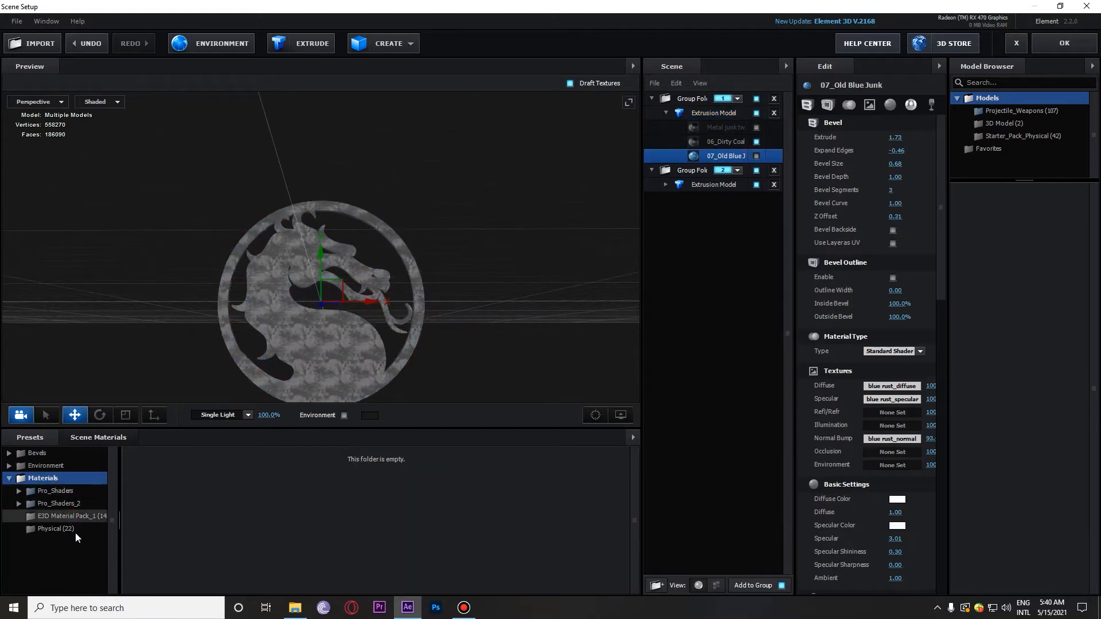
pyautogui.click(80, 517)
pyautogui.scroll(-3, 446, 531)
pyautogui.scroll(2, 447, 531)
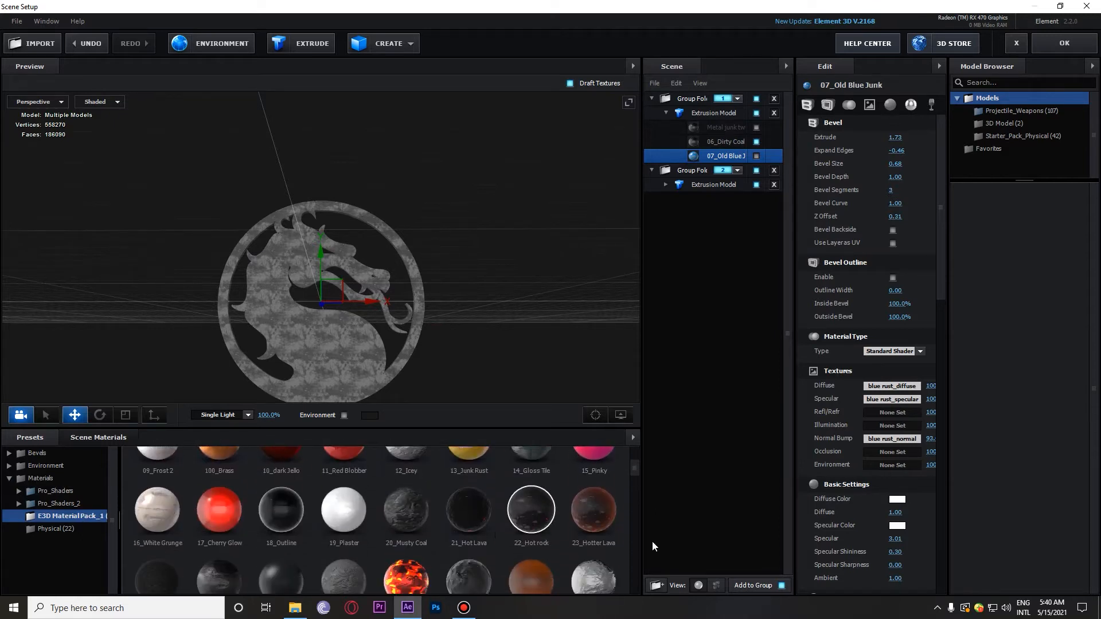
pyautogui.moveTo(531, 509); pyautogui.dragTo(720, 112)
pyautogui.moveTo(417, 358); pyautogui.dragTo(532, 319)
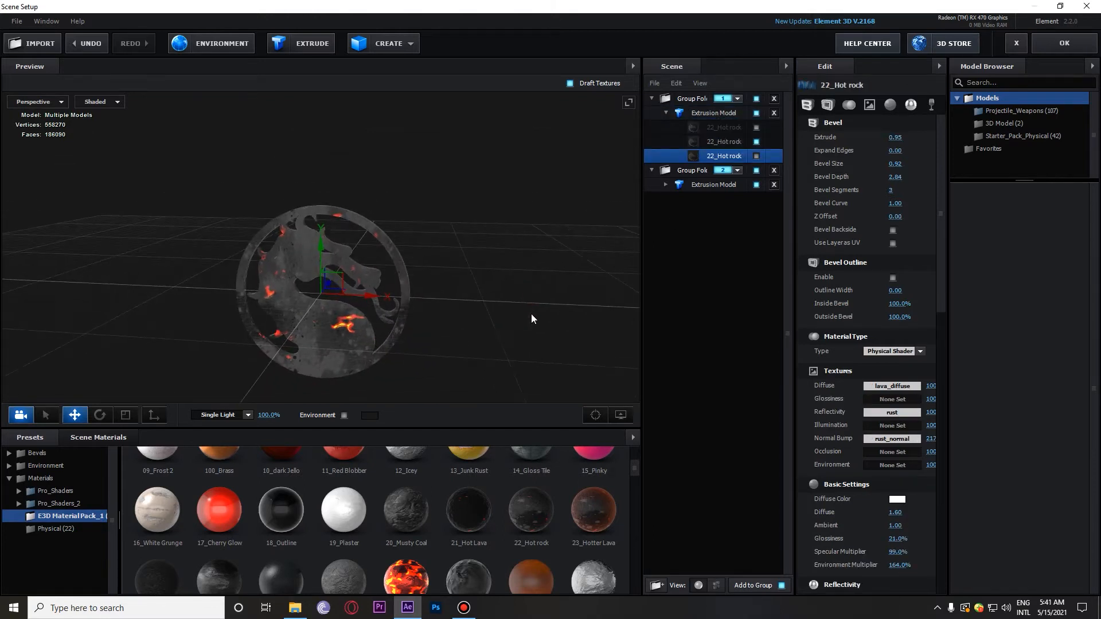
# - Apply Physical bevel preset 02 to the text extrusion in the group 2 folder
pyautogui.click(691, 171)
pyautogui.click(652, 99)
pyautogui.click(703, 123)
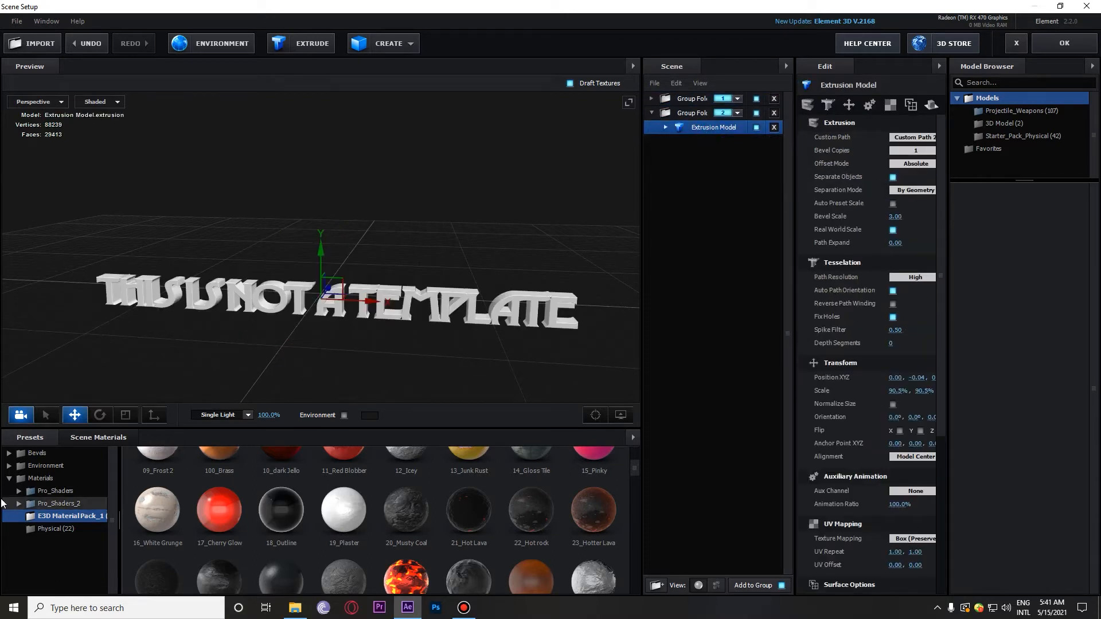
pyautogui.doubleClick(37, 453)
pyautogui.click(57, 465)
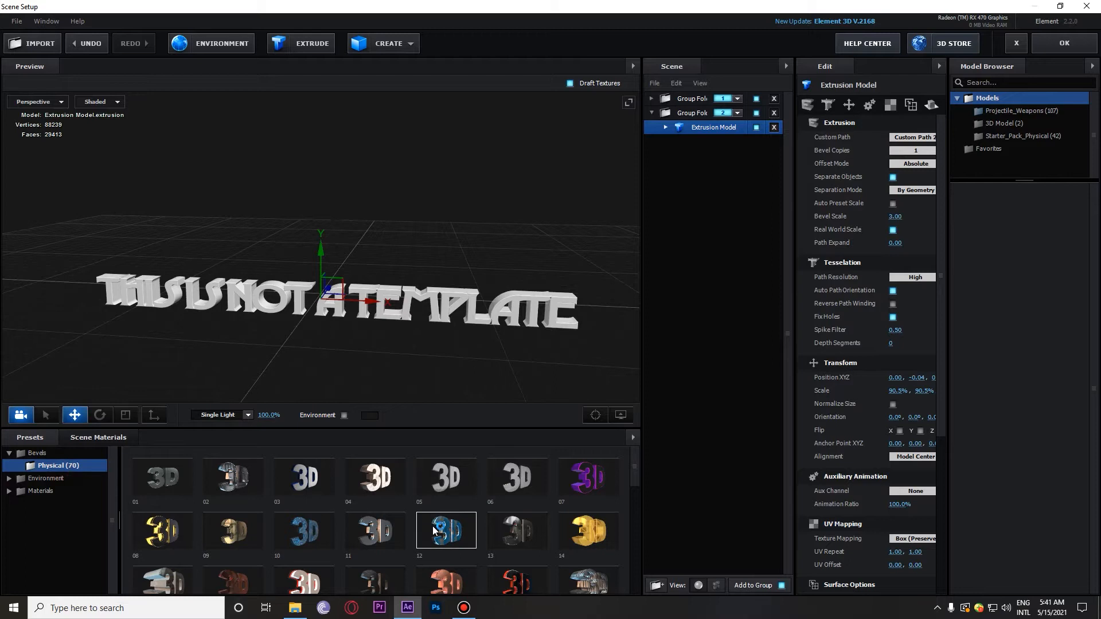
pyautogui.scroll(-1, 580, 537)
pyautogui.scroll(1, 503, 528)
pyautogui.moveTo(233, 477); pyautogui.dragTo(713, 128)
pyautogui.moveTo(307, 360); pyautogui.dragTo(504, 323)
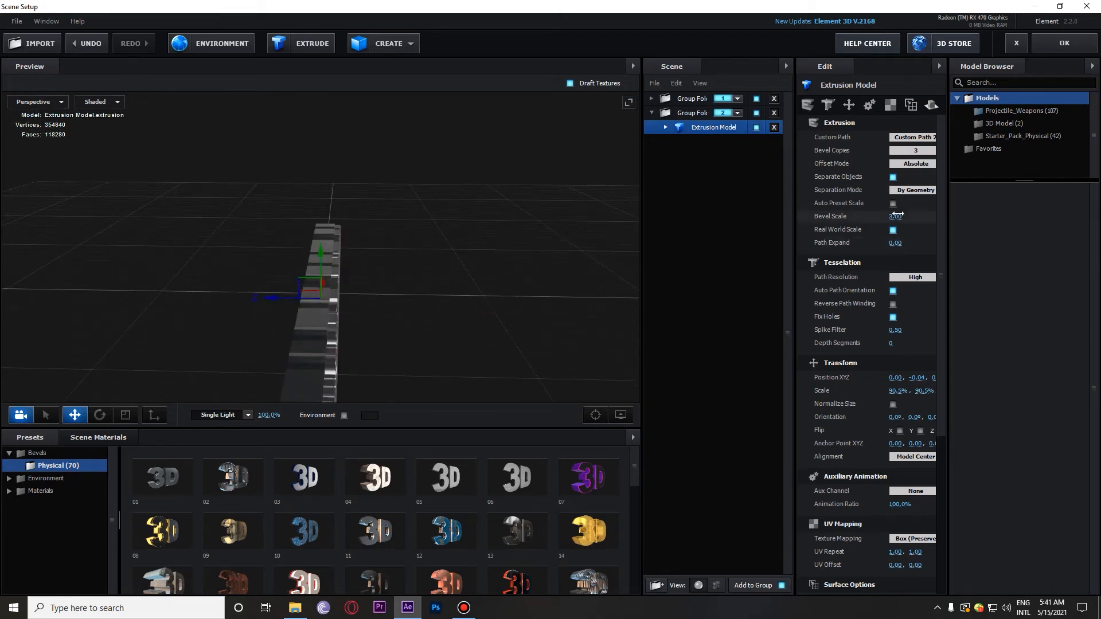
# - Adjust the text extrusion's Path Expand, collapse the group 2 folder and accept the scene setup
pyautogui.moveTo(893, 244); pyautogui.dragTo(885, 313)
pyautogui.moveTo(367, 321); pyautogui.dragTo(519, 324)
pyautogui.click(651, 113)
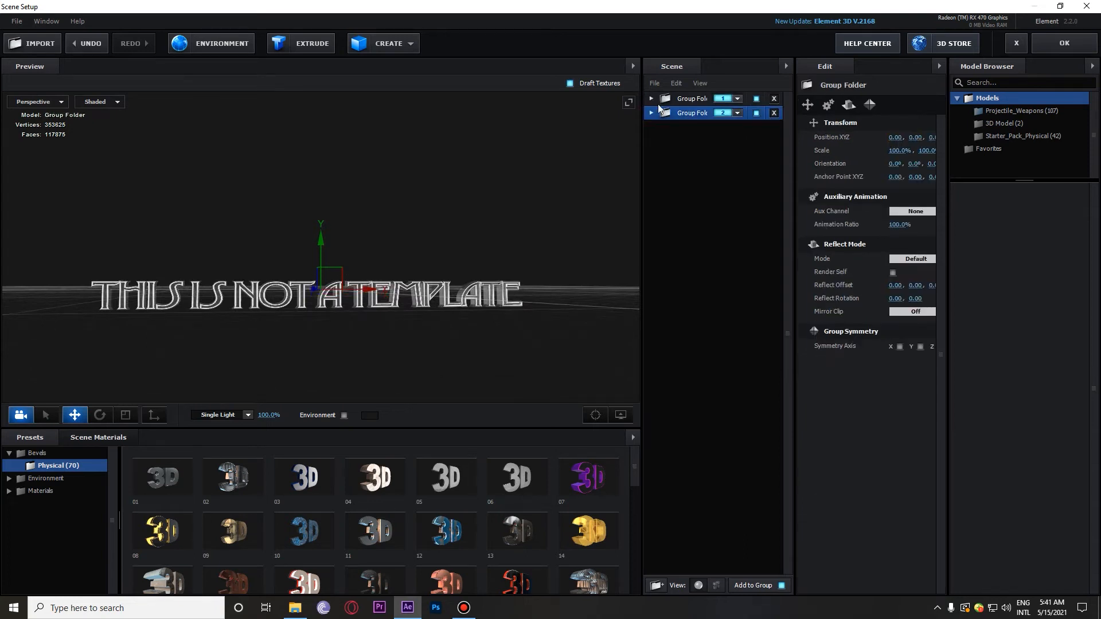
pyautogui.click(1076, 44)
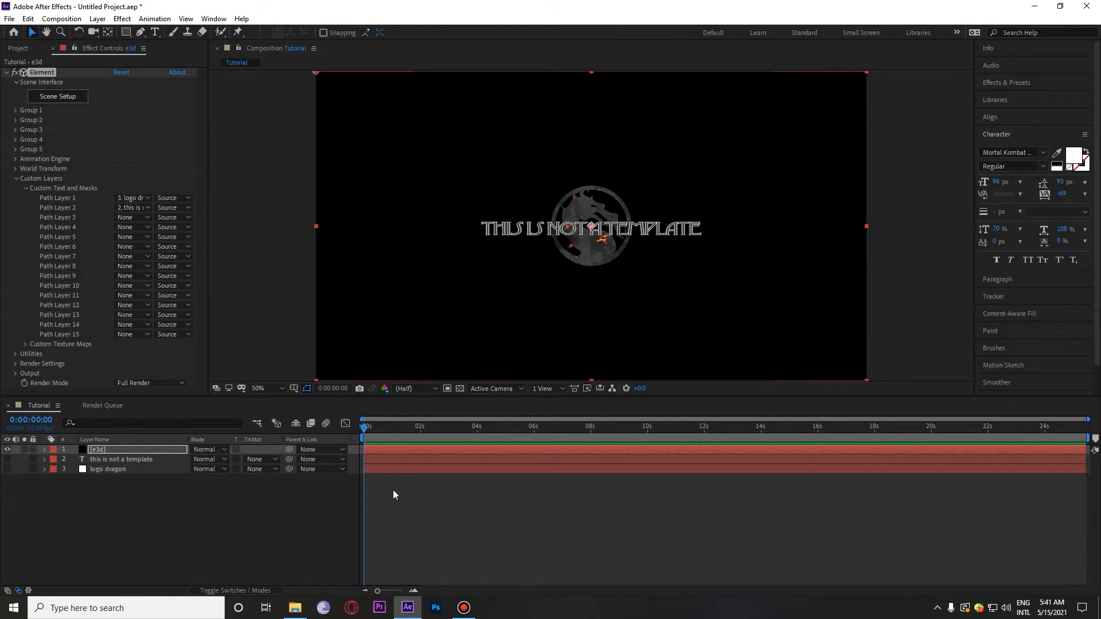
# - Expand the Group 1 Particle Replicator settings in the e3d layer's Element effect
pyautogui.click(233, 503)
pyautogui.click(137, 450)
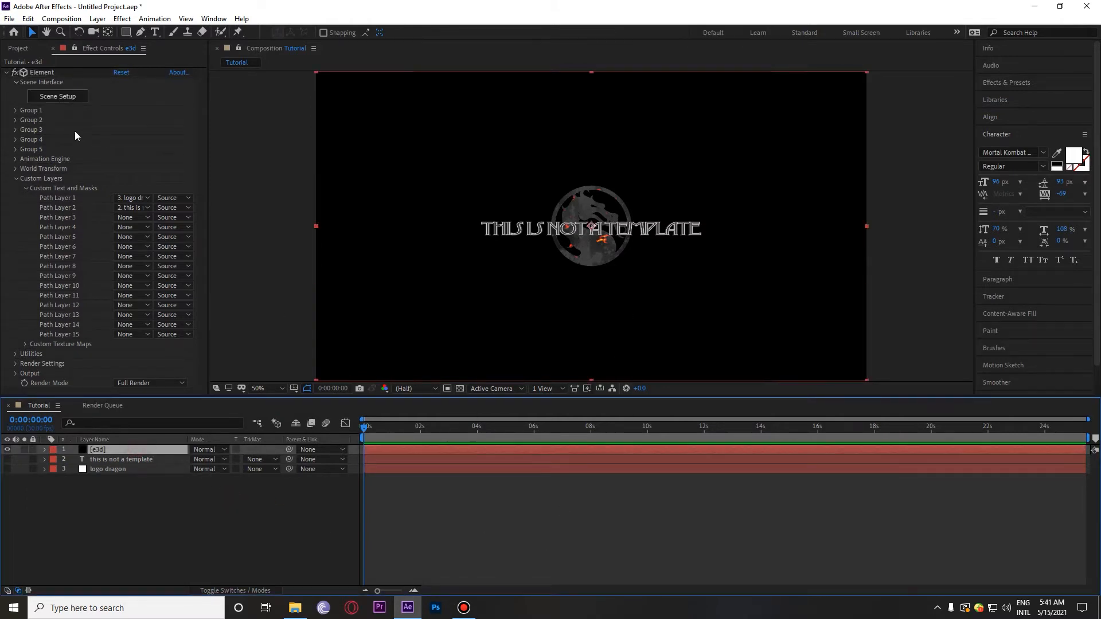
pyautogui.click(17, 110)
pyautogui.click(25, 130)
# - Try out Position Z and particle Z Size changes on the group 1 logo, undoing each one
pyautogui.moveTo(118, 168); pyautogui.dragTo(160, 175)
pyautogui.hotkey('ctrl', 'z')
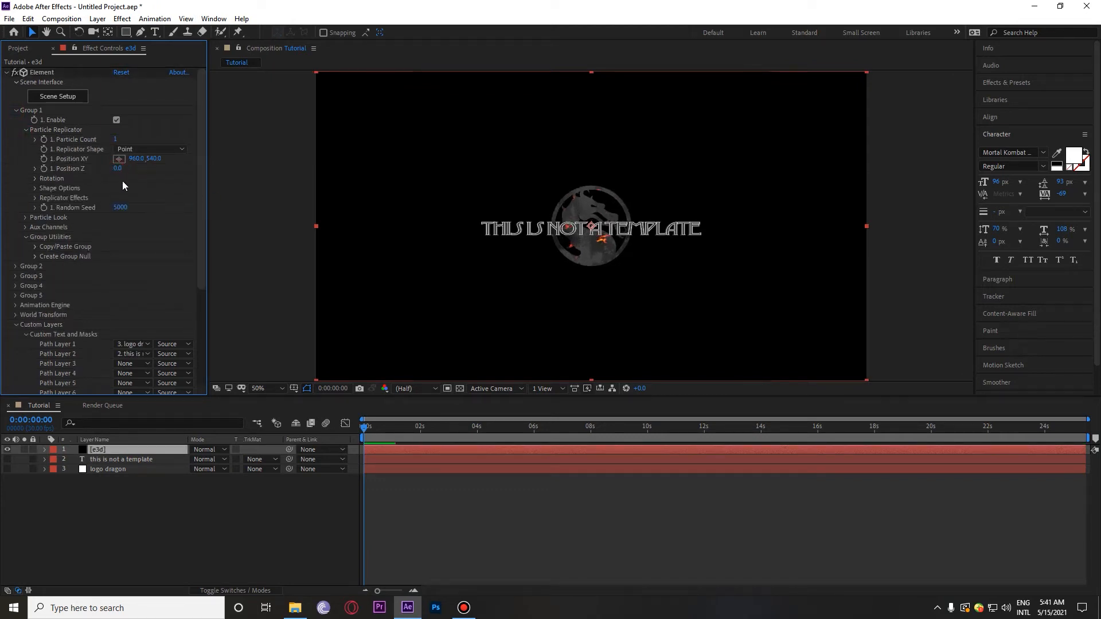
pyautogui.click(26, 218)
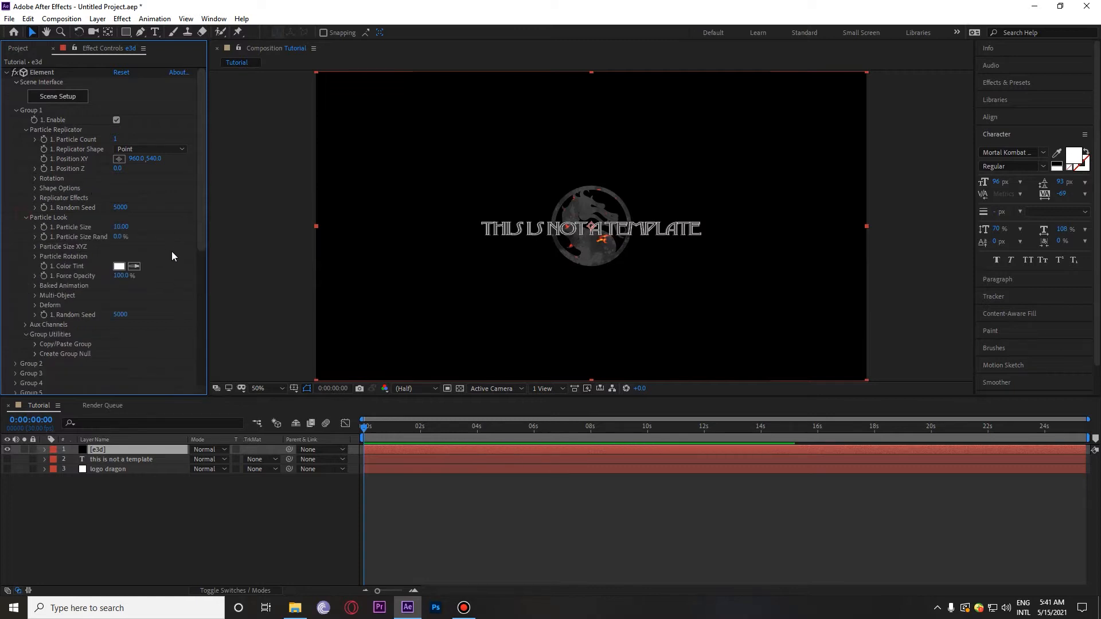
pyautogui.click(35, 247)
pyautogui.moveTo(117, 274); pyautogui.dragTo(44, 295)
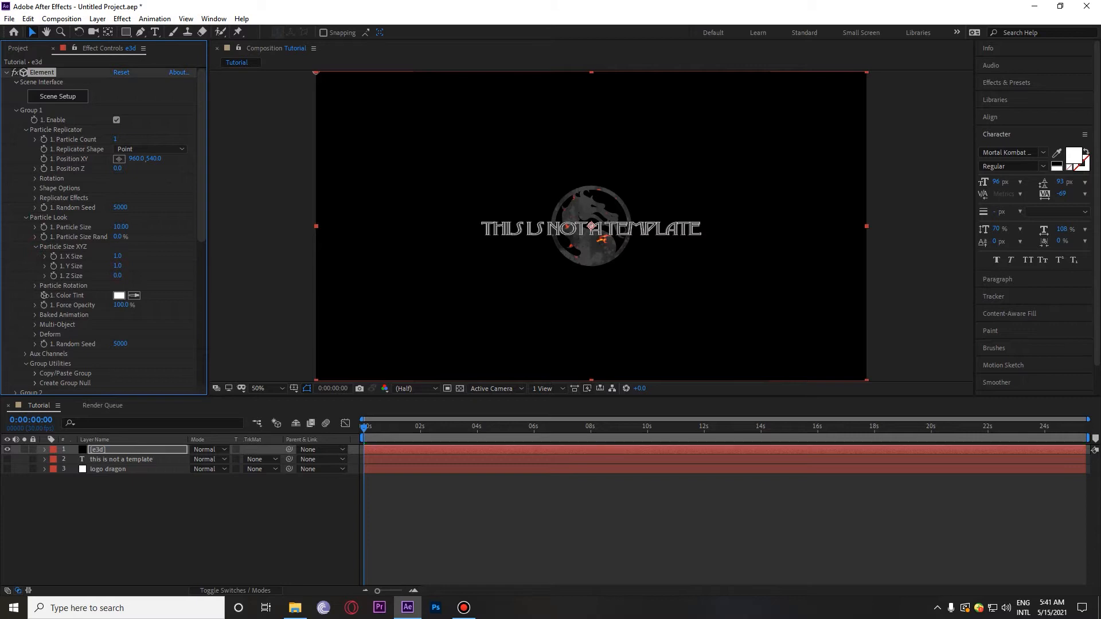
pyautogui.hotkey('ctrl', 'z')
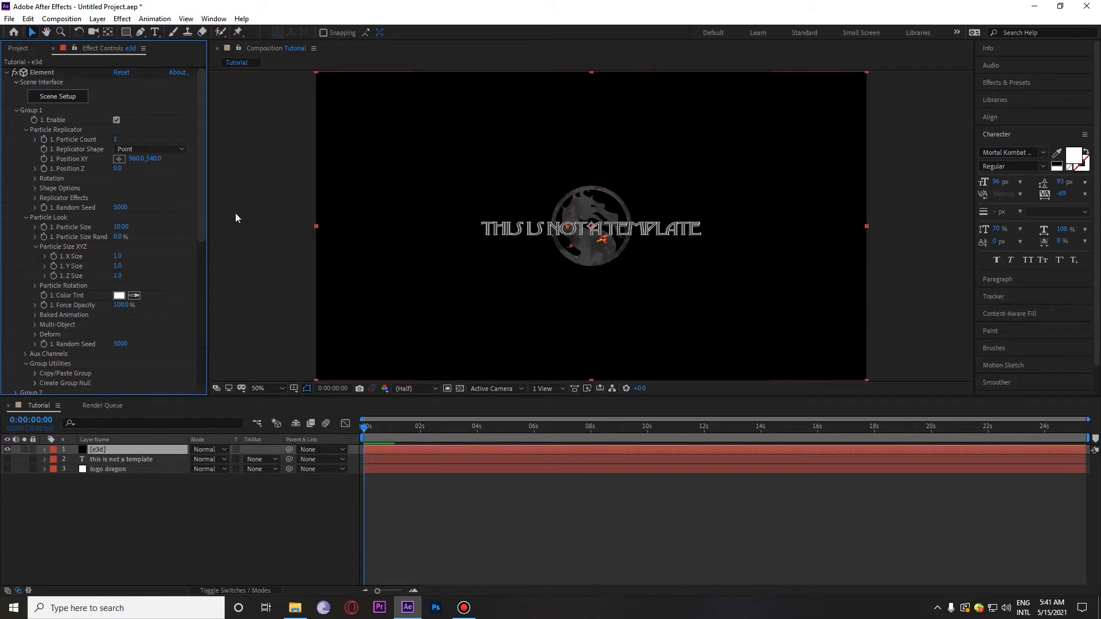
# - Push the group 1 logo back to Position Z 7930 and keyframe it at 0:00:00:00
pyautogui.moveTo(116, 168)
pyautogui.mouseDown()
pyautogui.moveTo(81, 176)
pyautogui.moveTo(71, 210)
pyautogui.moveTo(344, 234)
pyautogui.moveTo(208, 287)
pyautogui.moveTo(450, 304)
pyautogui.moveTo(602, 327)
pyautogui.moveTo(654, 352)
pyautogui.moveTo(158, 198)
pyautogui.moveTo(132, 175)
pyautogui.moveTo(330, 303)
pyautogui.mouseUp()
pyautogui.moveTo(391, 428); pyautogui.dragTo(309, 428)
pyautogui.click(44, 169)
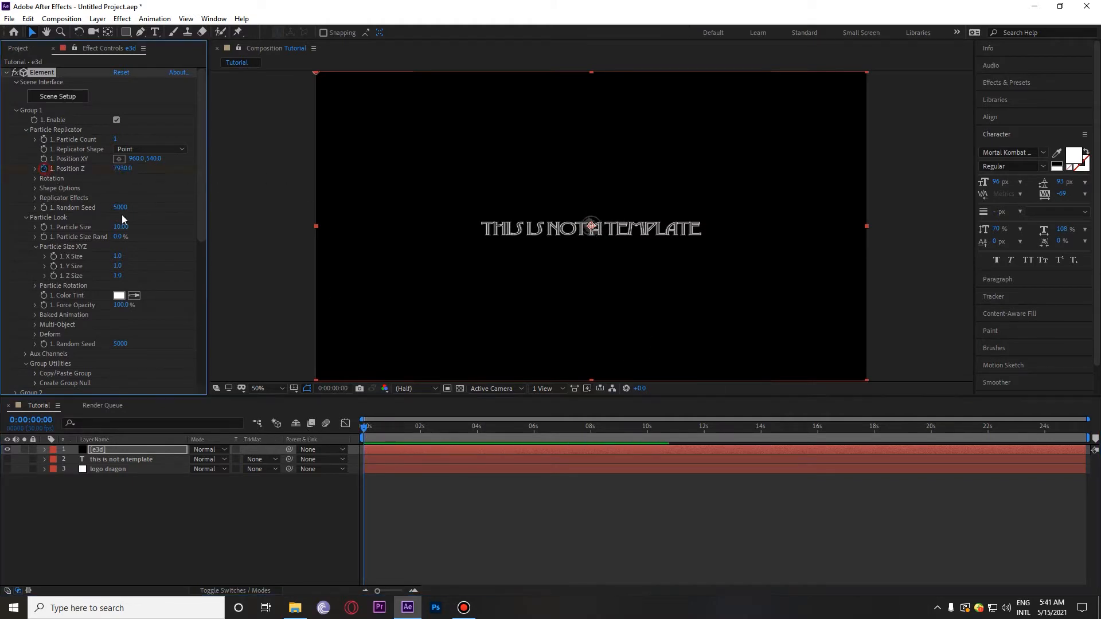
# - Keyframe group 1's Position Z at 0 at 0:00:06:02
pyautogui.moveTo(380, 425); pyautogui.dragTo(536, 458)
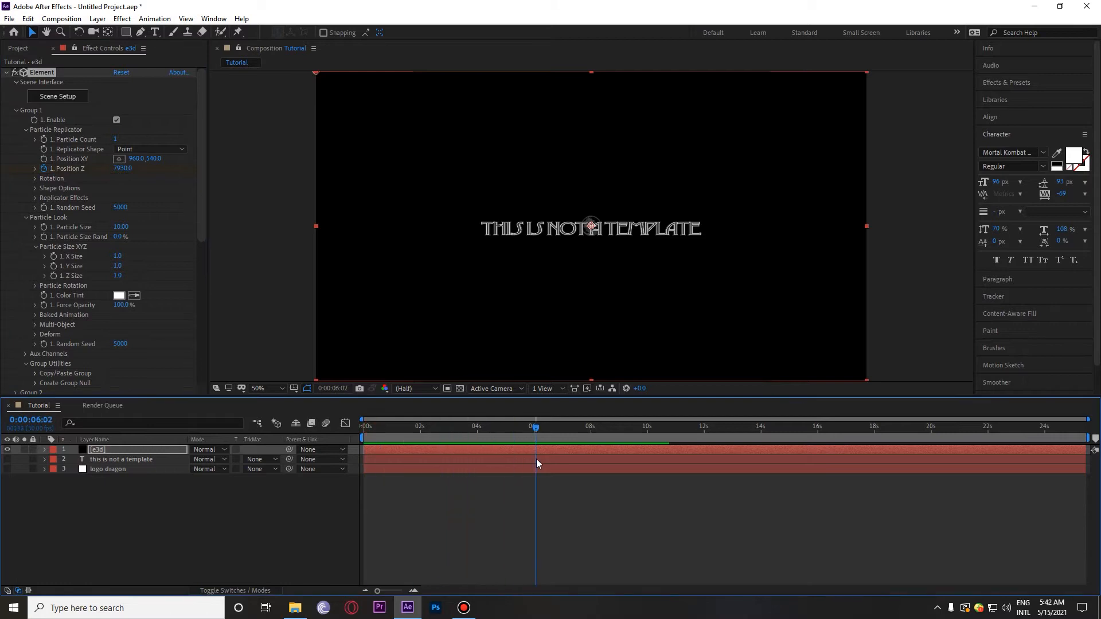
pyautogui.moveTo(120, 172); pyautogui.dragTo(116, 173)
pyautogui.click(125, 169)
pyautogui.write('0')
pyautogui.press('Return')
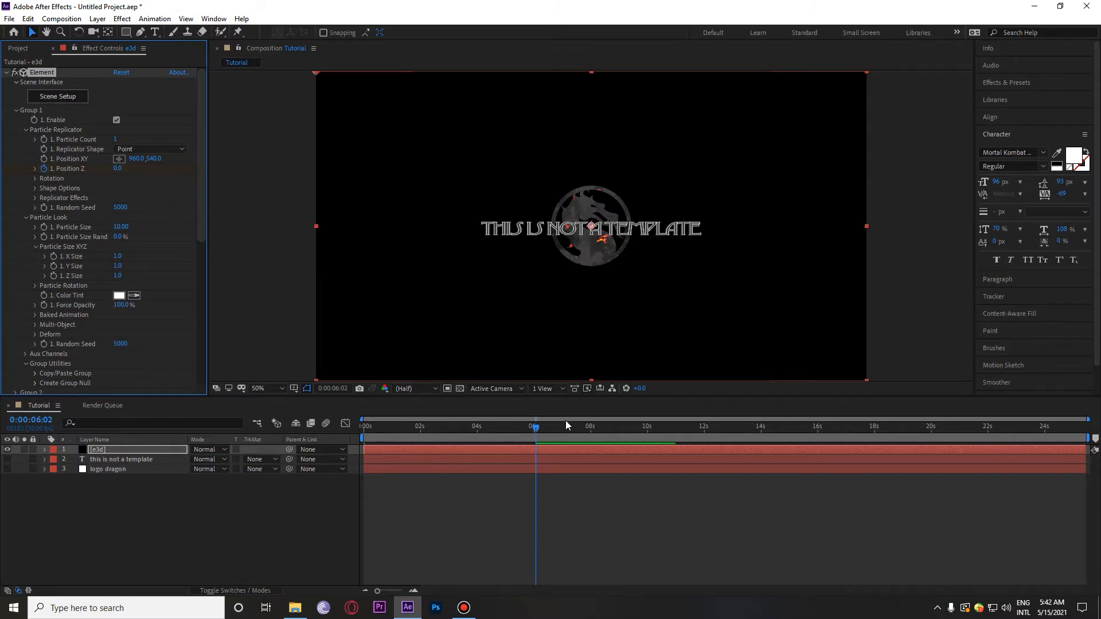
# - Reveal and preview the Position Z keyframes, and shift the ending keyframe to about 3.5 seconds
pyautogui.press('u')
pyautogui.press('Home')
pyautogui.press('space')
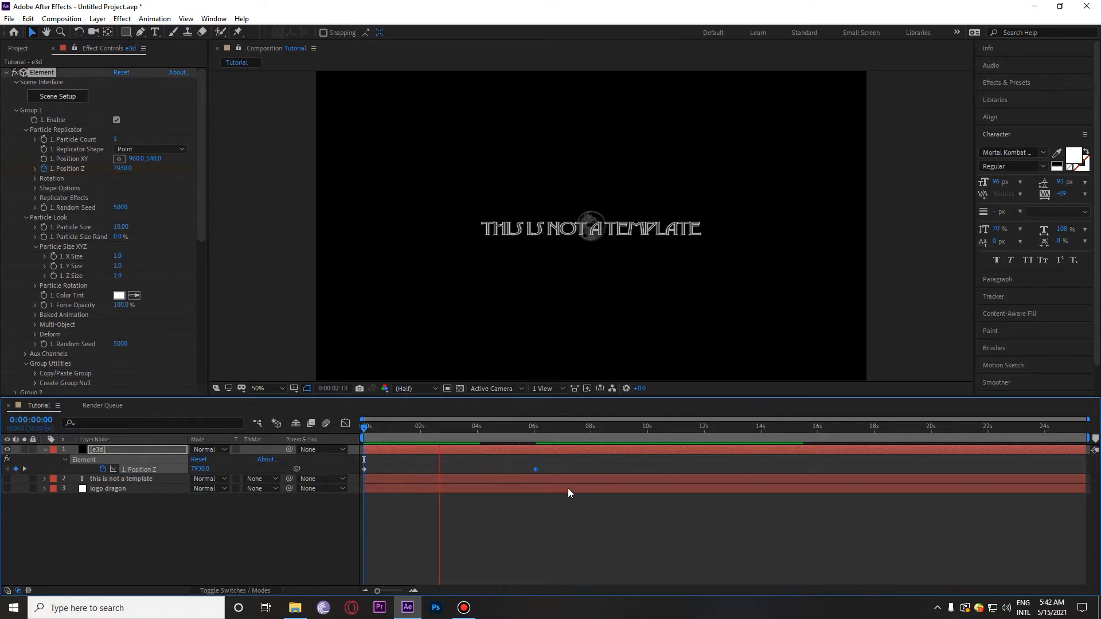
pyautogui.press('space')
pyautogui.moveTo(534, 470); pyautogui.dragTo(465, 470)
pyautogui.press('space')
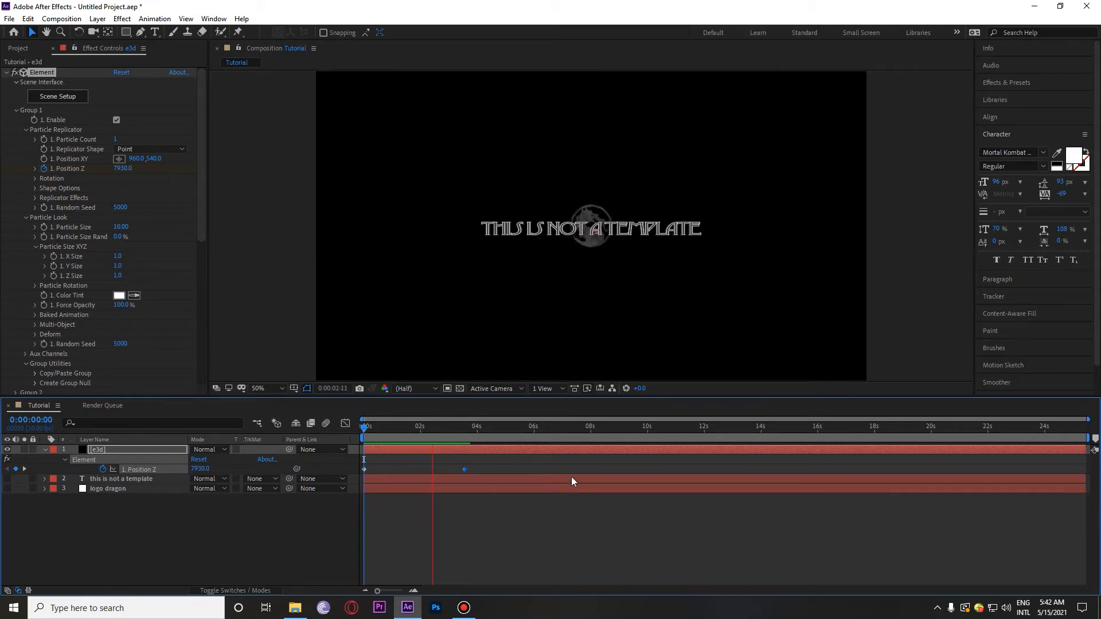
pyautogui.press('space')
# - Apply Easy Ease to both Position Z keyframes and preview the logo's movement
pyautogui.moveTo(345, 470); pyautogui.dragTo(345, 470)
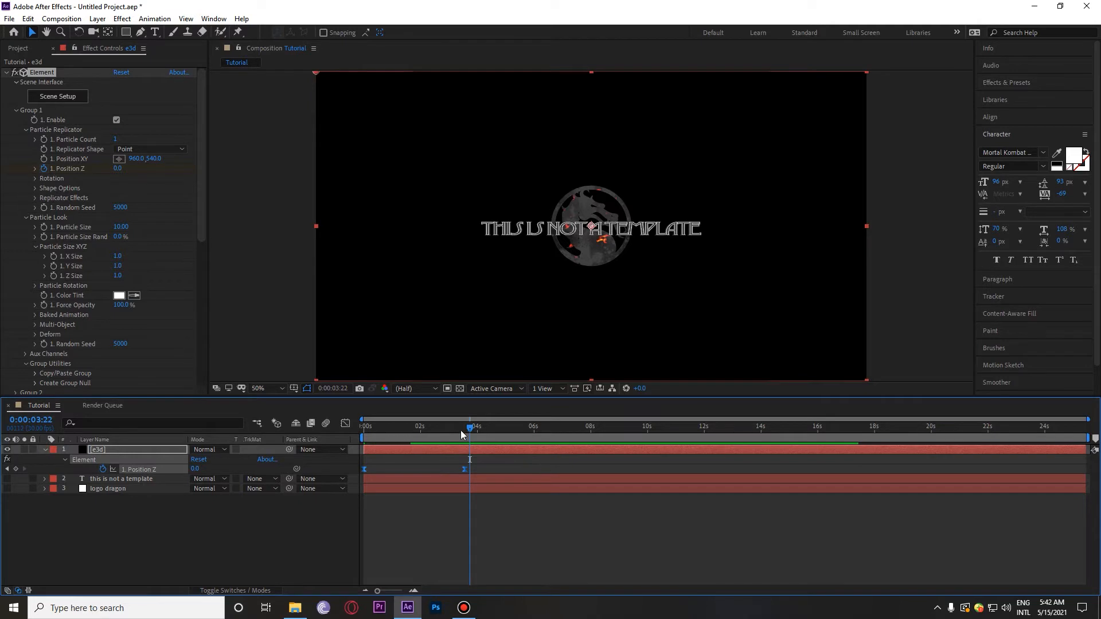
pyautogui.moveTo(459, 430); pyautogui.dragTo(289, 461)
pyautogui.click(305, 520)
pyautogui.moveTo(369, 439); pyautogui.dragTo(421, 433)
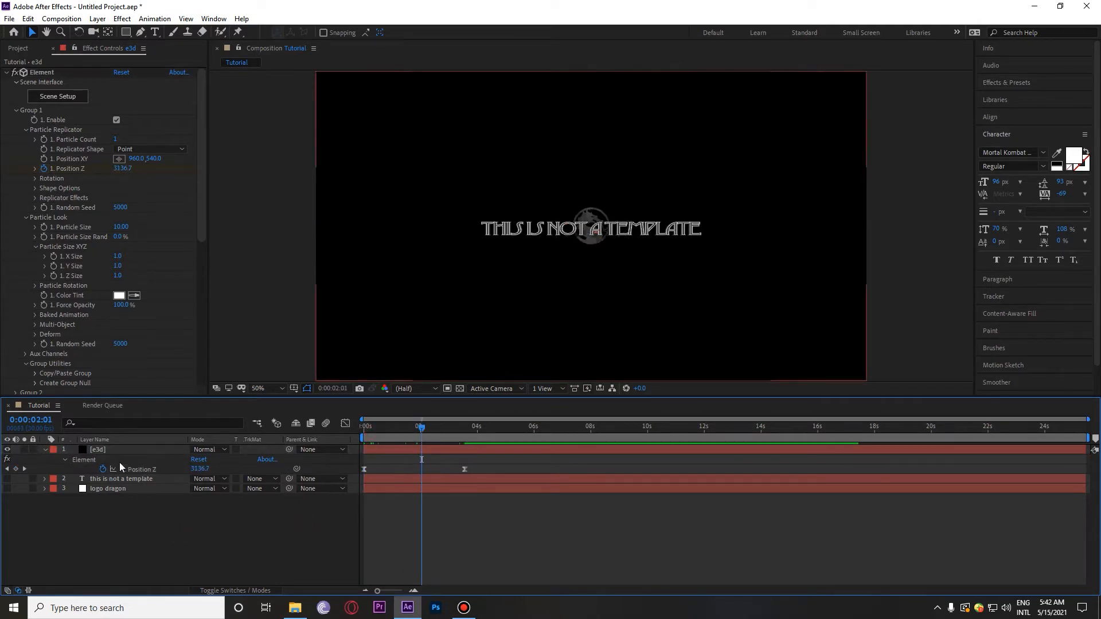
# - Enable Multi-Object in the Particle Look settings of Group 2
pyautogui.click(16, 111)
pyautogui.click(16, 121)
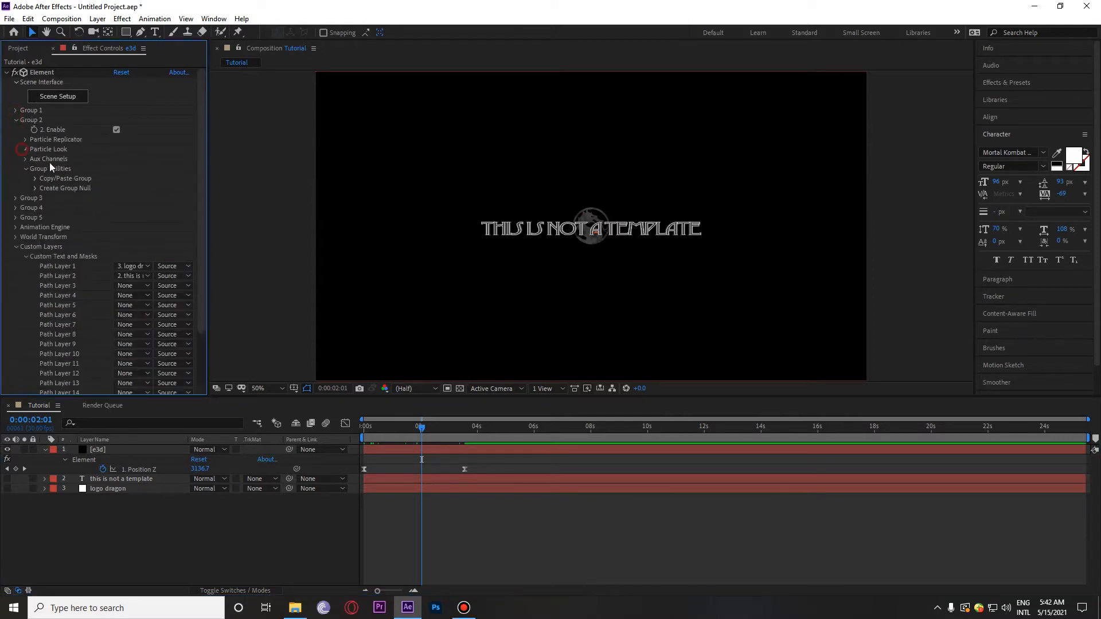
pyautogui.click(25, 150)
pyautogui.click(24, 140)
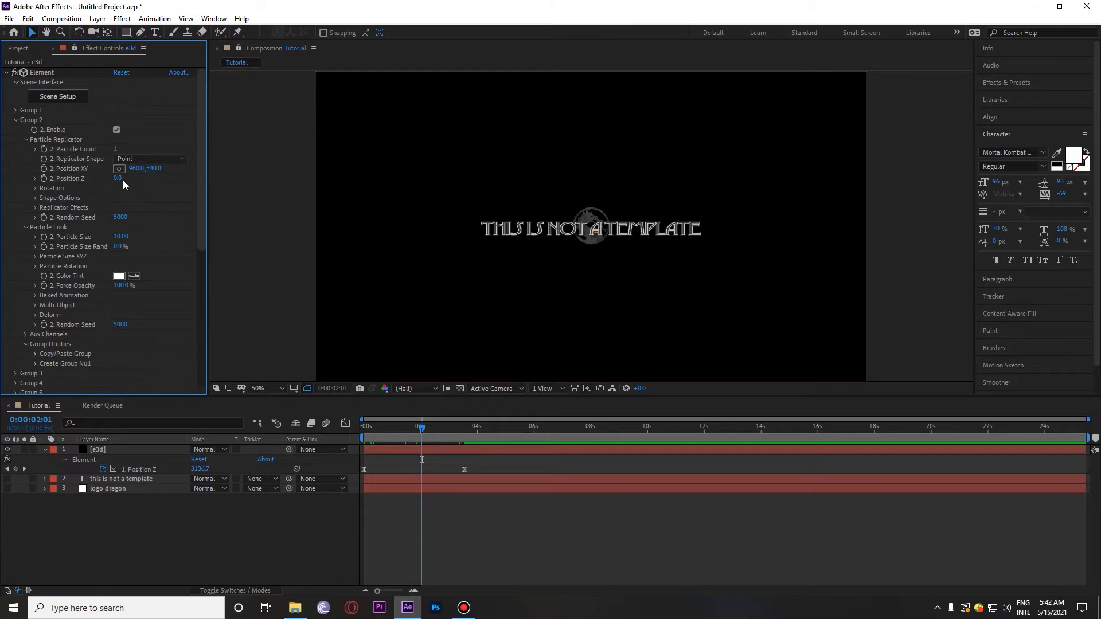
pyautogui.scroll(-1, 166, 280)
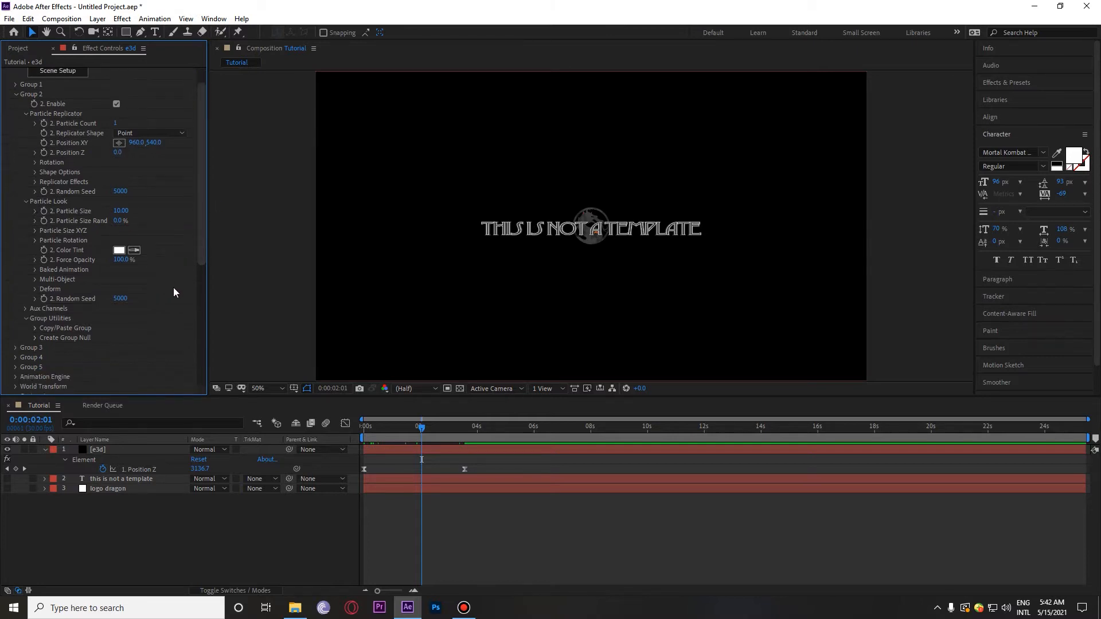
pyautogui.scroll(-2, 162, 304)
pyautogui.click(34, 229)
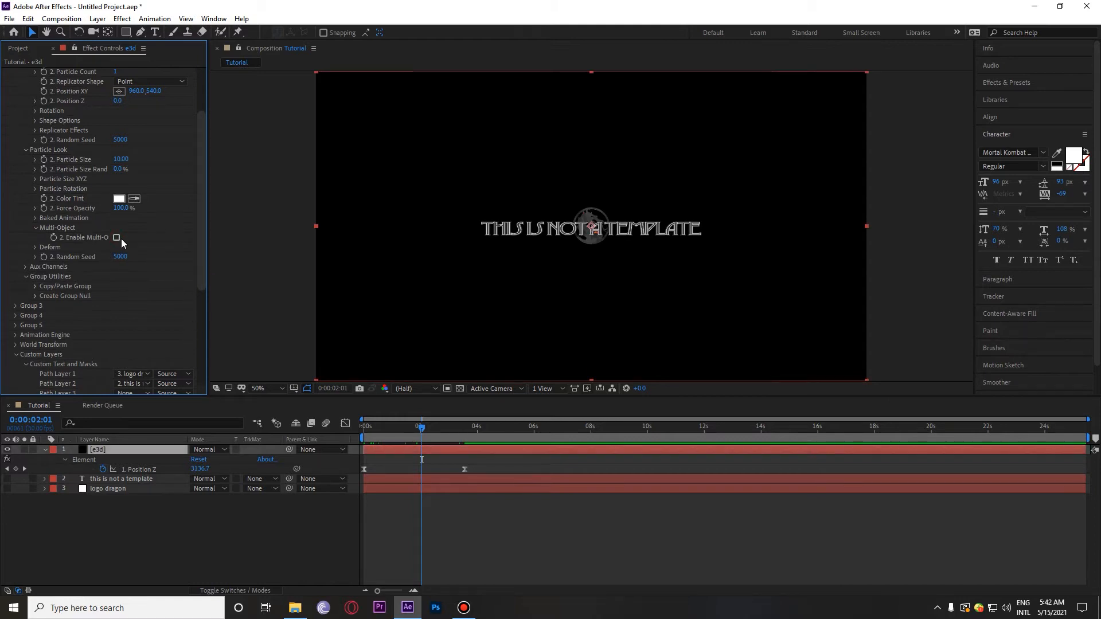
pyautogui.click(116, 238)
pyautogui.scroll(-3, 150, 279)
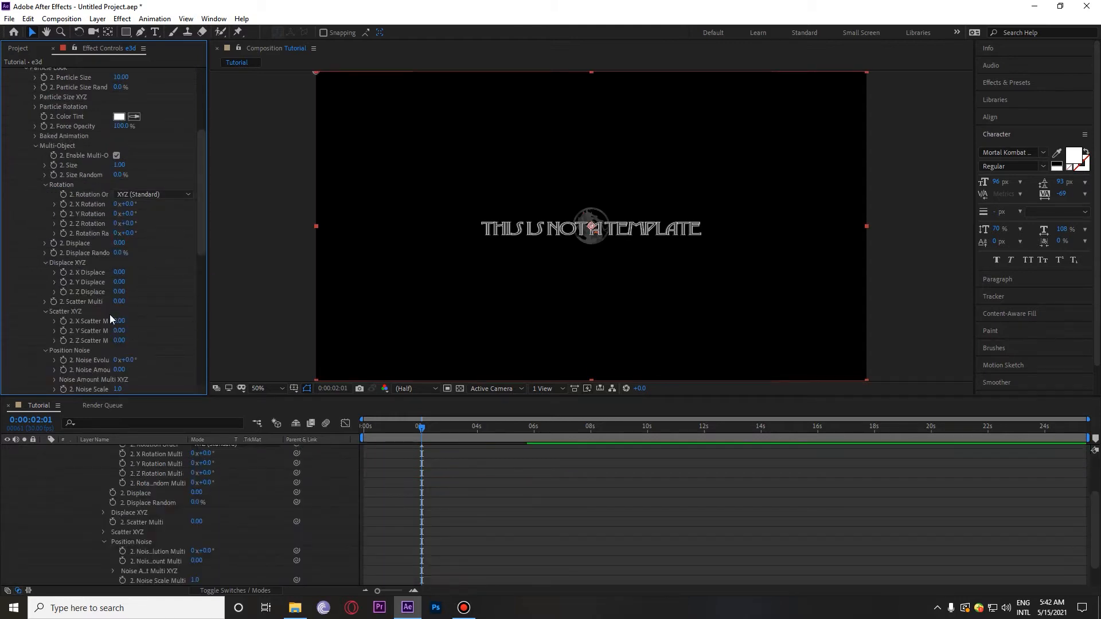
# - Try displacing the group 2 letters with Multi-Object X Displace and return to the start of the composition
pyautogui.moveTo(118, 272); pyautogui.dragTo(201, 284)
pyautogui.moveTo(402, 435)
pyautogui.mouseDown()
pyautogui.moveTo(302, 434)
pyautogui.moveTo(398, 449)
pyautogui.mouseUp()
pyautogui.press('Home')
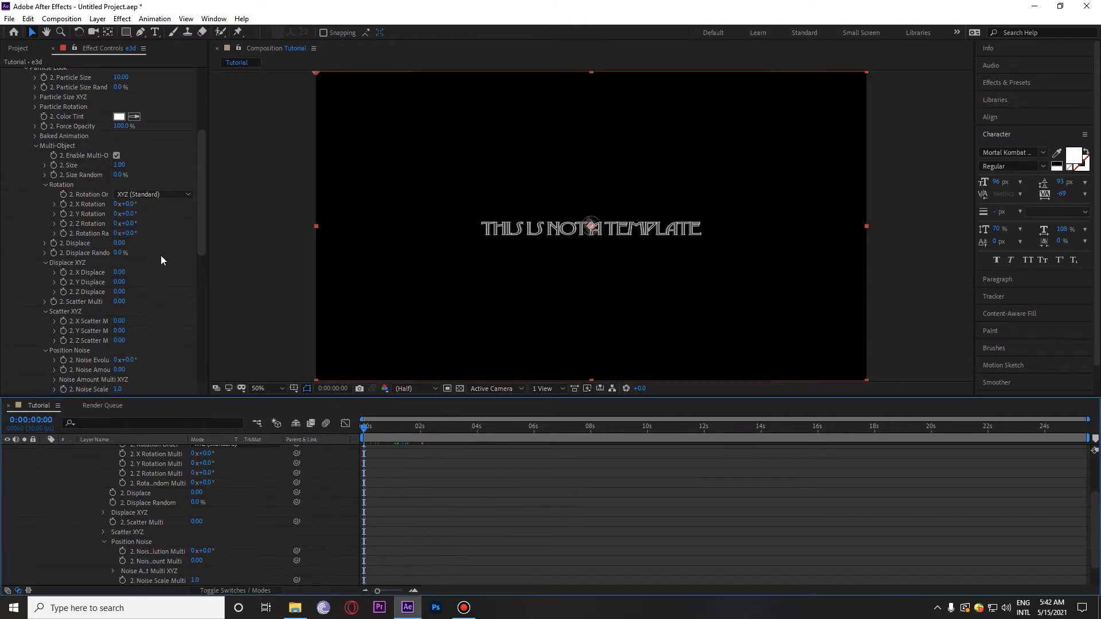
# - Try animating group 2's Multi-Object X Rotation from -112° at the start to 0° at 0:00:03:00
pyautogui.click(63, 204)
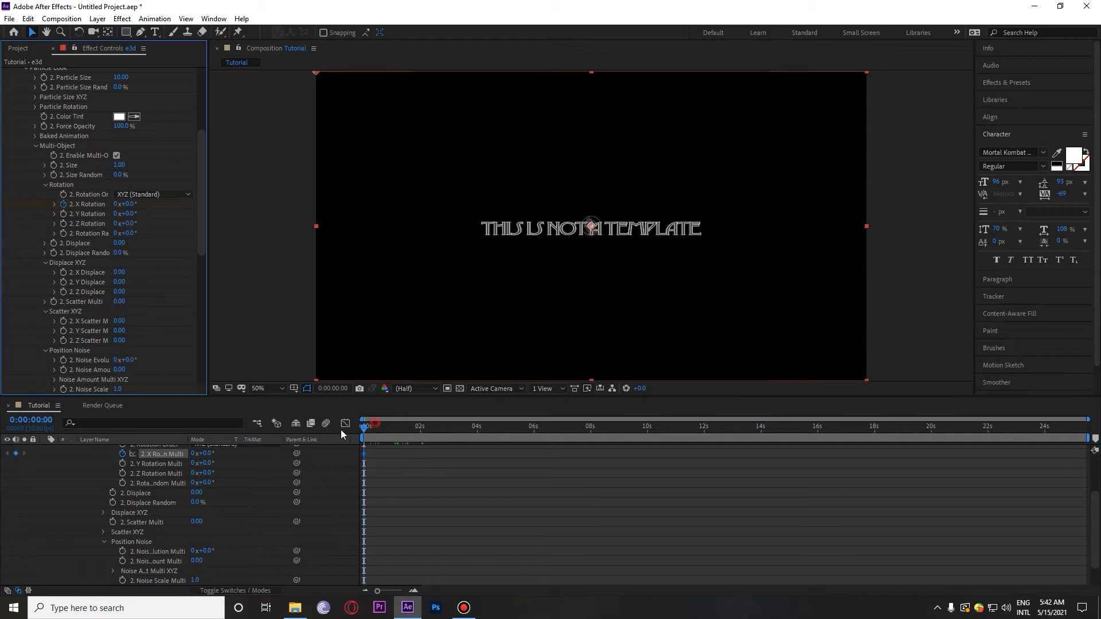
pyautogui.moveTo(385, 430); pyautogui.dragTo(450, 438)
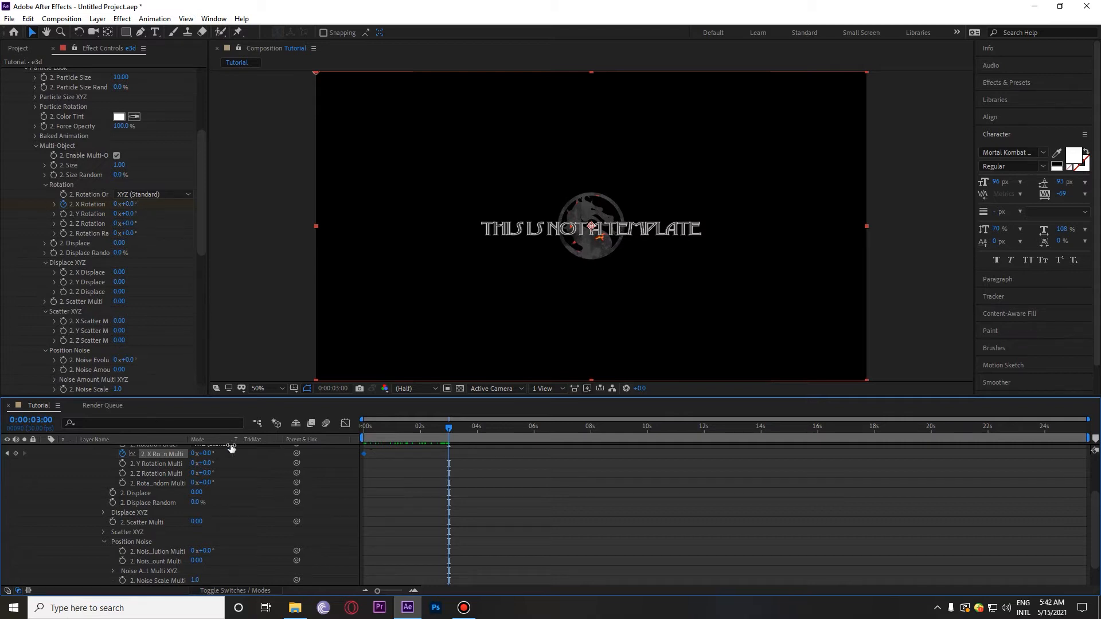
pyautogui.click(12, 457)
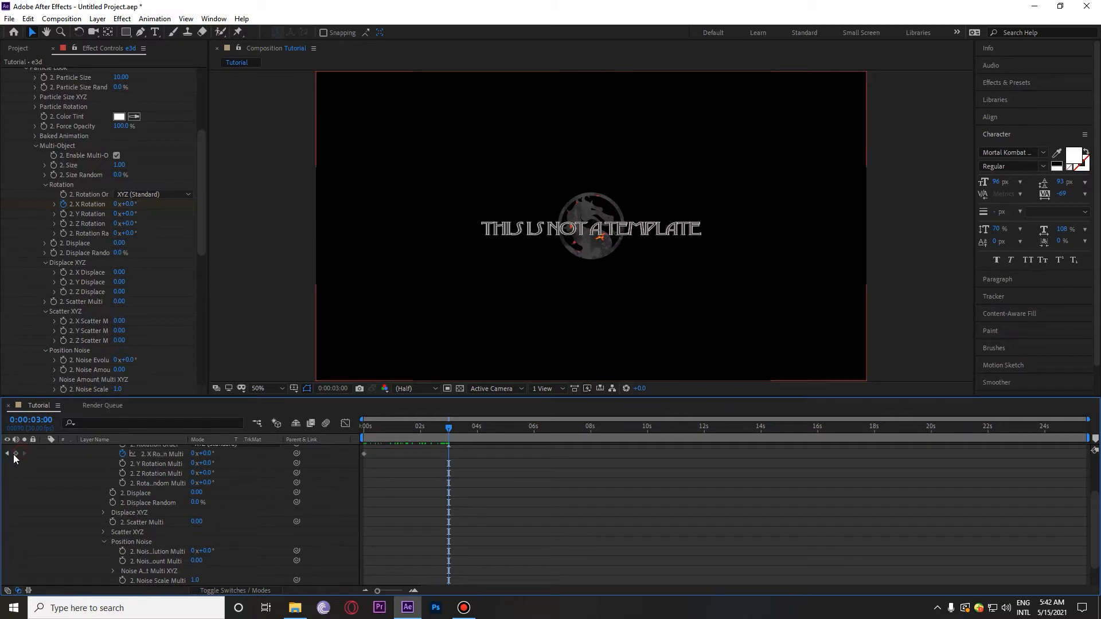
pyautogui.click(15, 453)
pyautogui.click(7, 453)
pyautogui.moveTo(131, 204); pyautogui.dragTo(211, 214)
pyautogui.moveTo(129, 205); pyautogui.dragTo(93, 223)
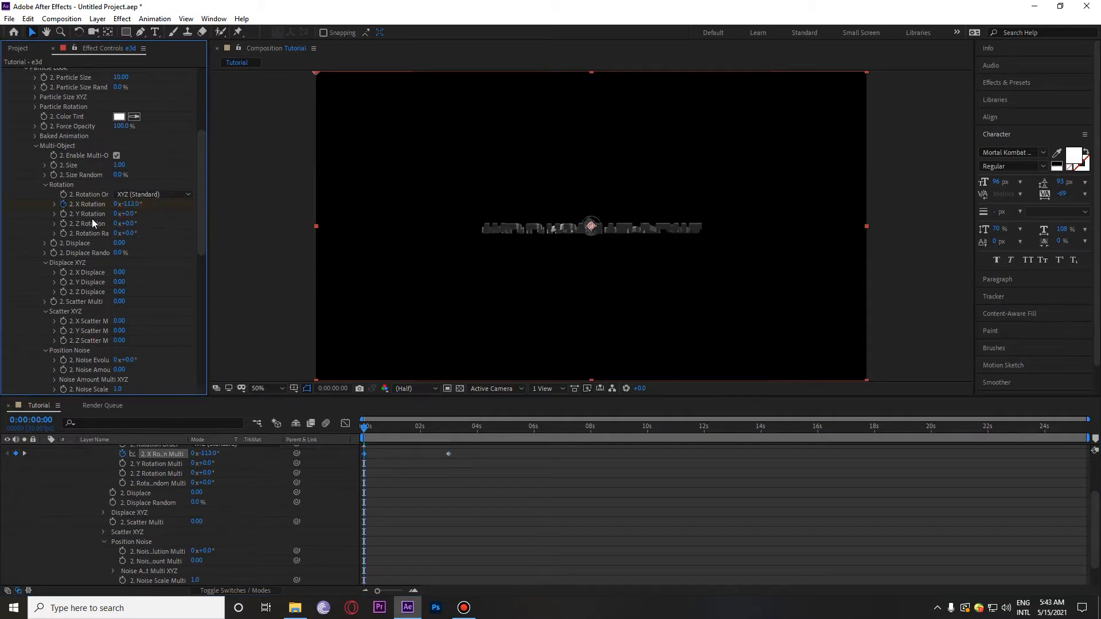
# - Remove the group 2 X Rotation keyframes and undo a further trial rotation of the letters
pyautogui.click(63, 205)
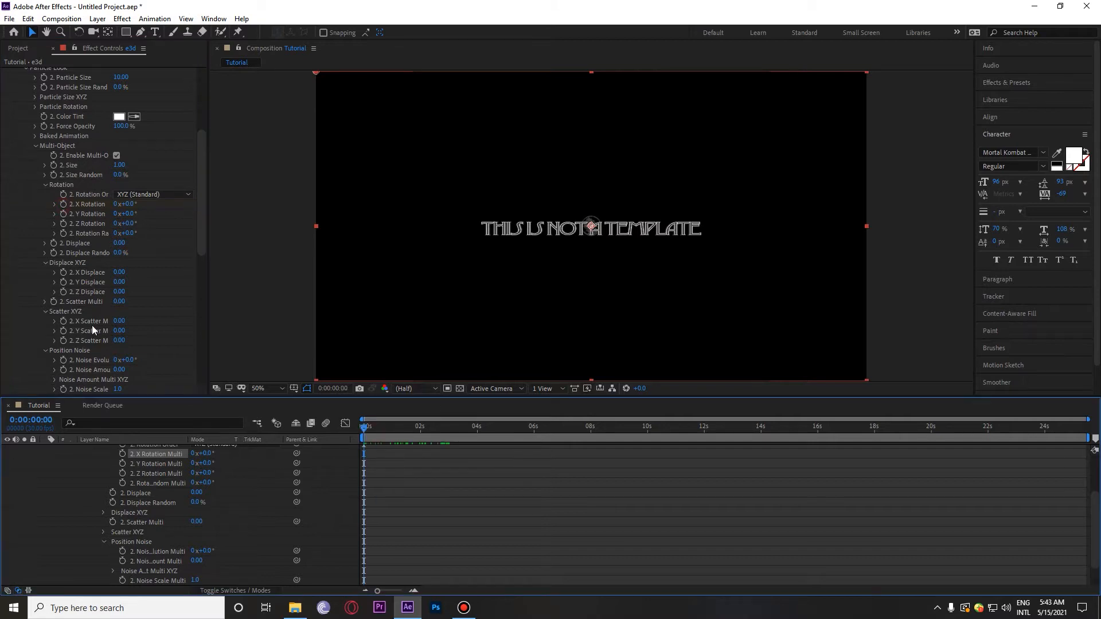
pyautogui.moveTo(130, 213); pyautogui.dragTo(212, 215)
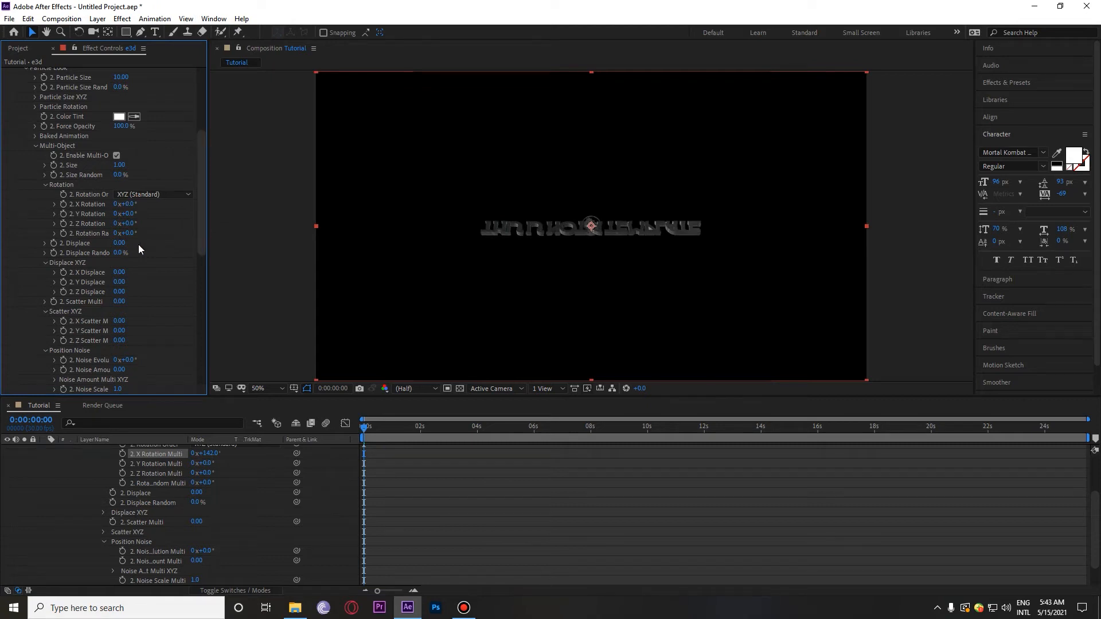
pyautogui.hotkey('ctrl', 'z')
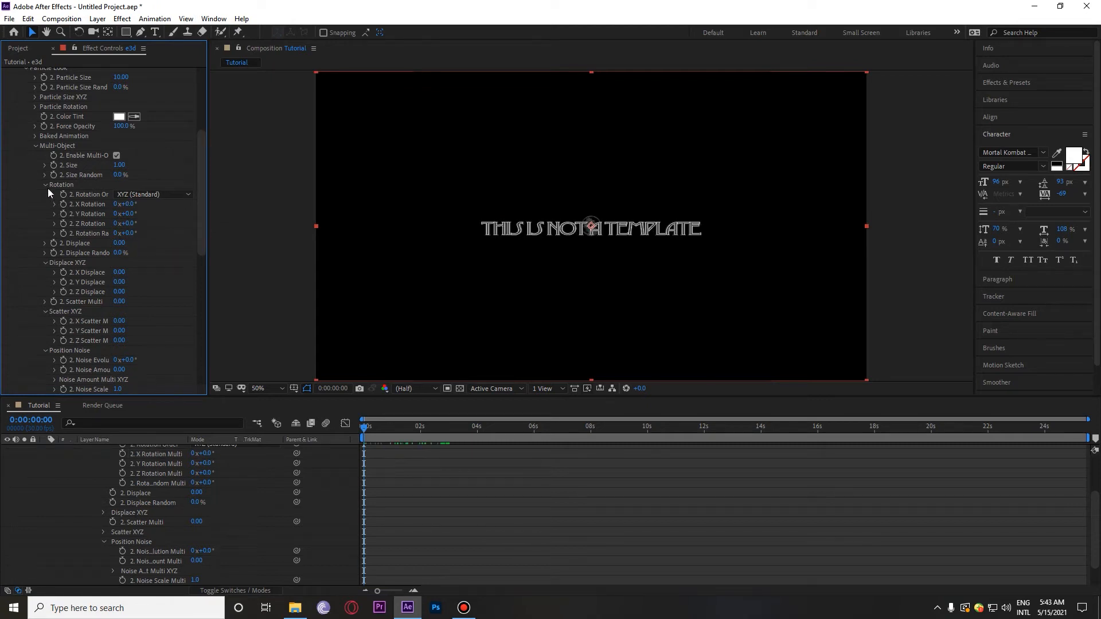
# - Keyframe group 2's Multi-Object X Displace at 0 at the start of the composition and again at 0:00:03:07
pyautogui.scroll(-1, 175, 286)
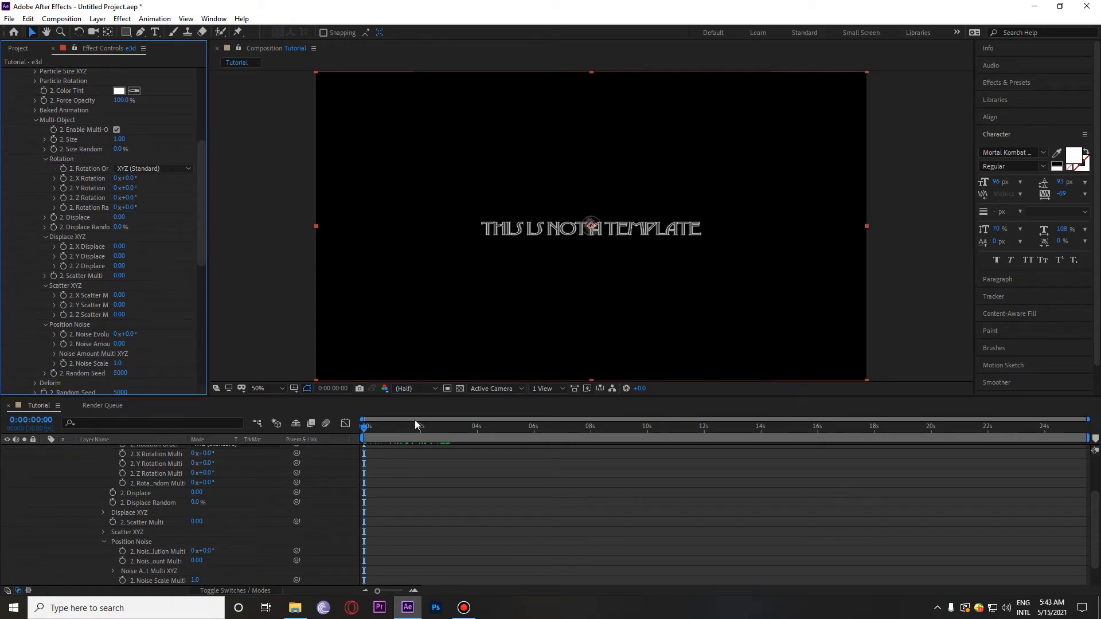
pyautogui.click(63, 247)
pyautogui.moveTo(375, 444); pyautogui.dragTo(455, 445)
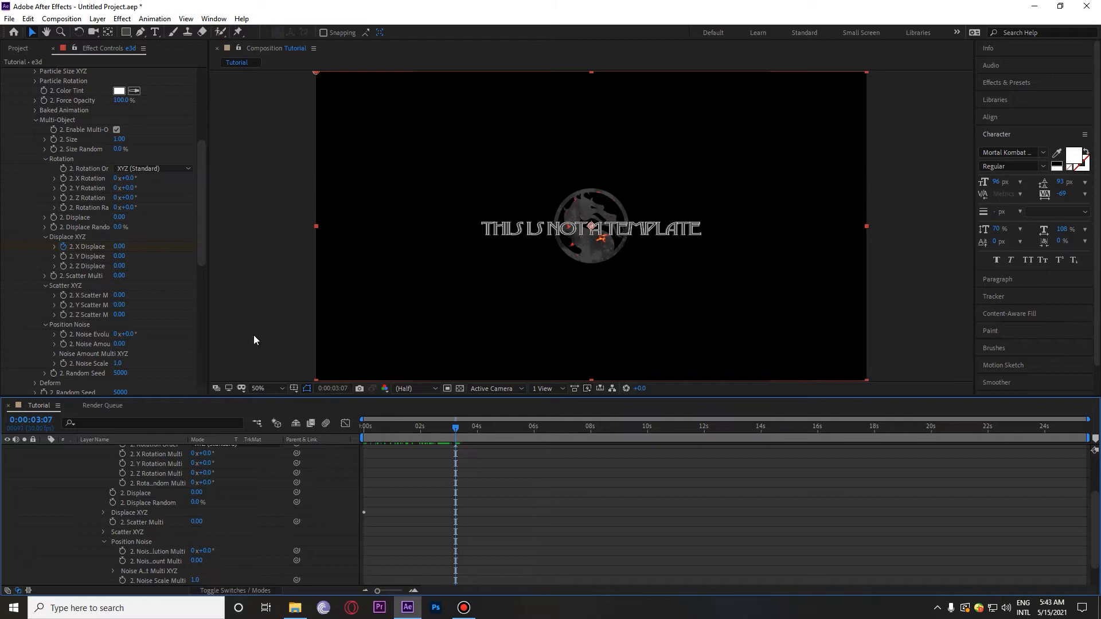
pyautogui.scroll(3, 54, 460)
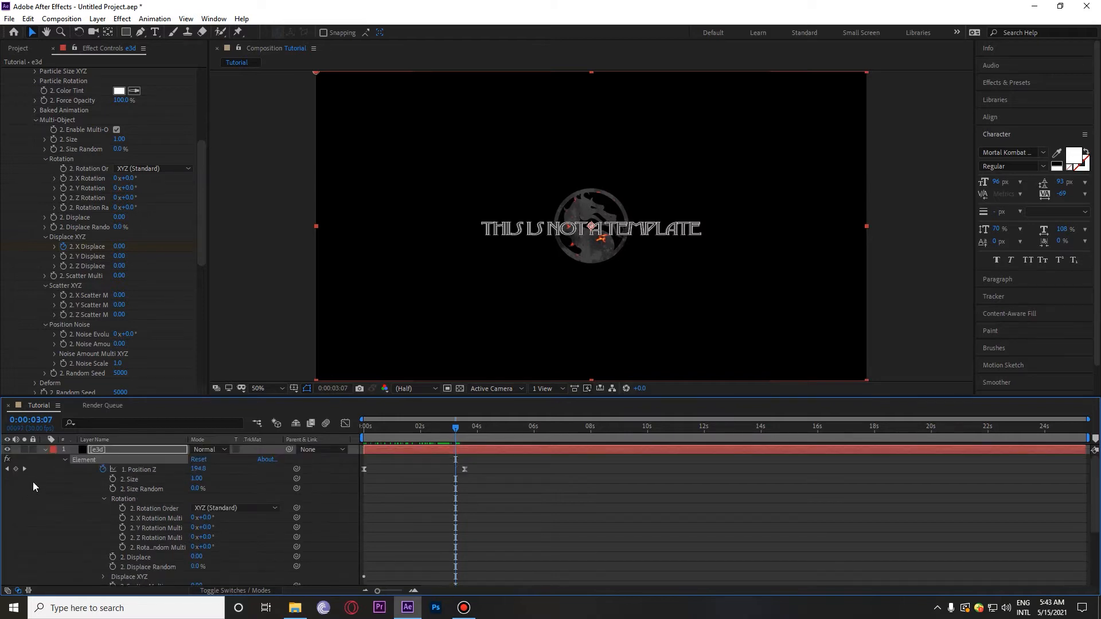
pyautogui.click(128, 246)
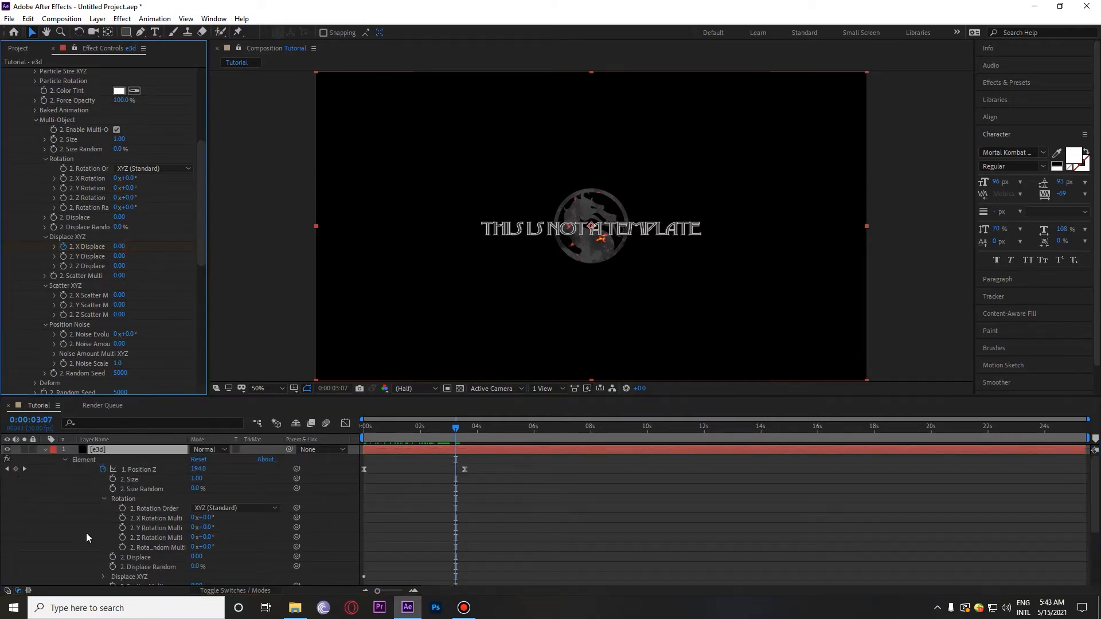
pyautogui.scroll(-5, 32, 538)
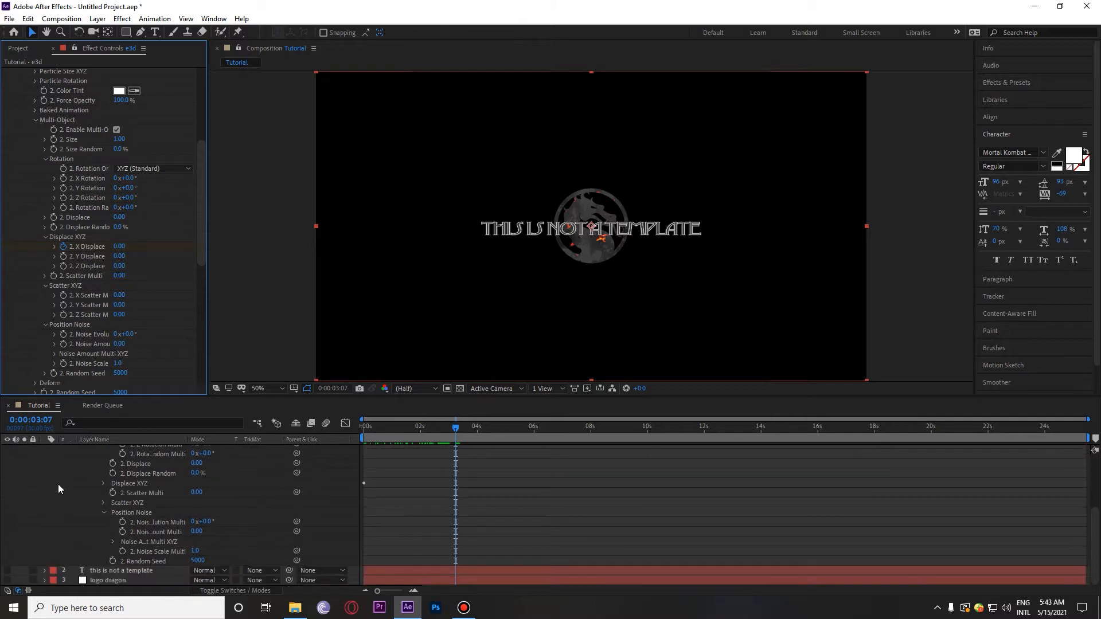
pyautogui.scroll(5, 499, 484)
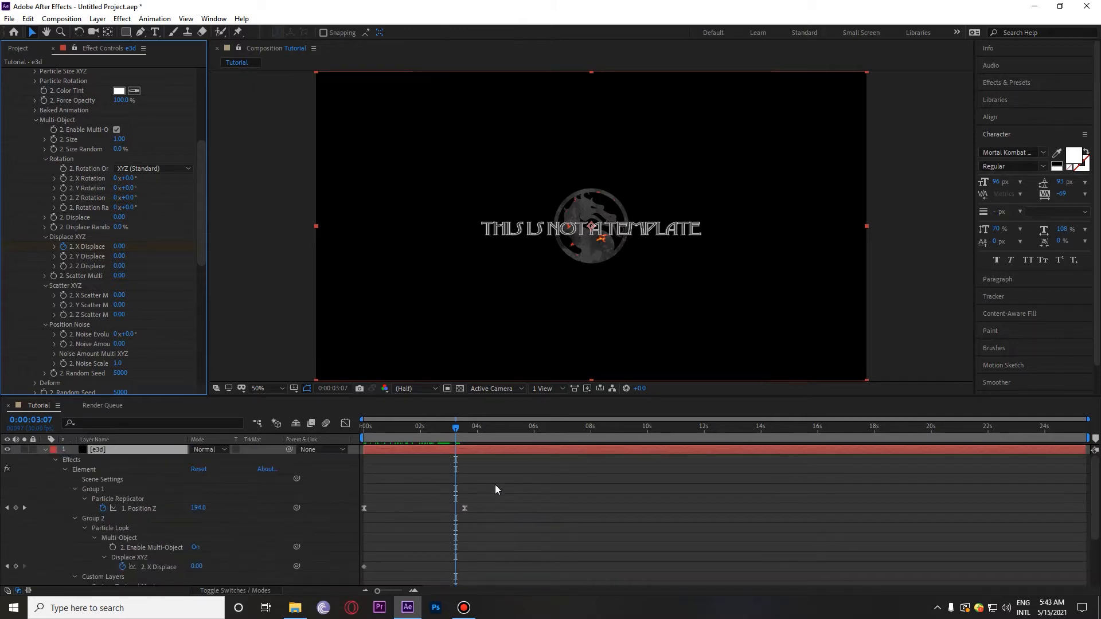
pyautogui.press('u')
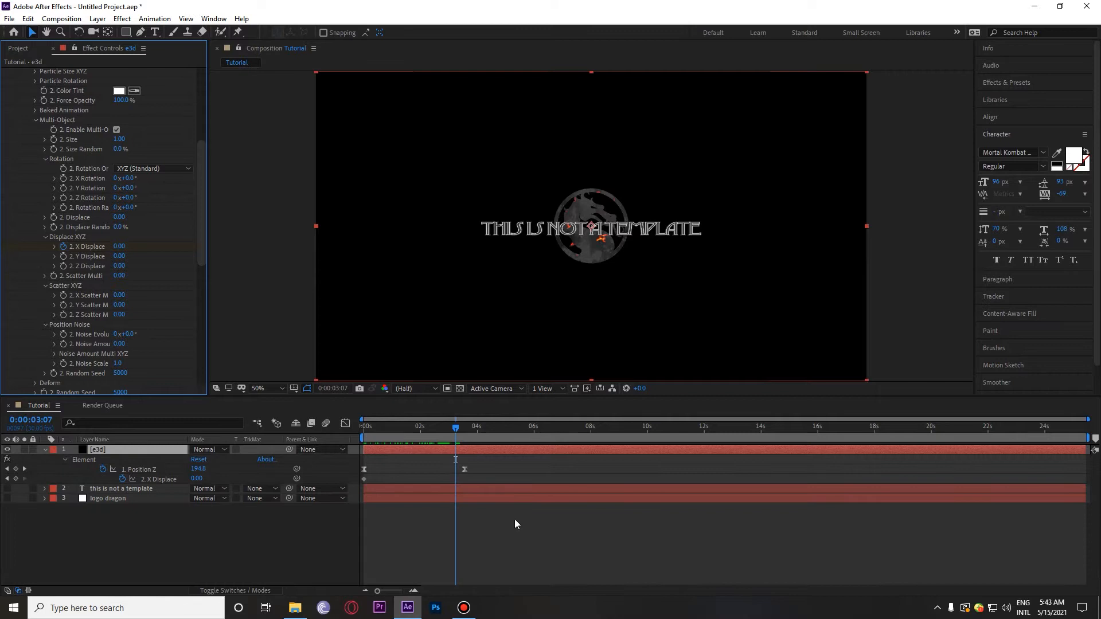
pyautogui.click(16, 479)
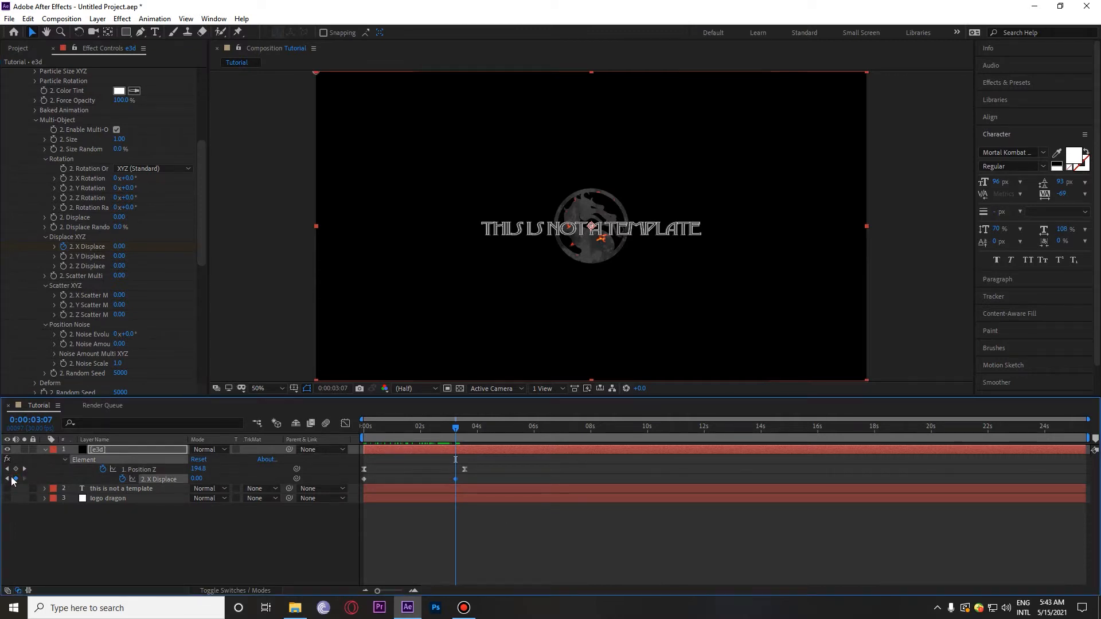
# - Set group 2's X Displace to 1.71 at the start of the composition and preview the letters closing in
pyautogui.press('Home')
pyautogui.moveTo(197, 478); pyautogui.dragTo(295, 480)
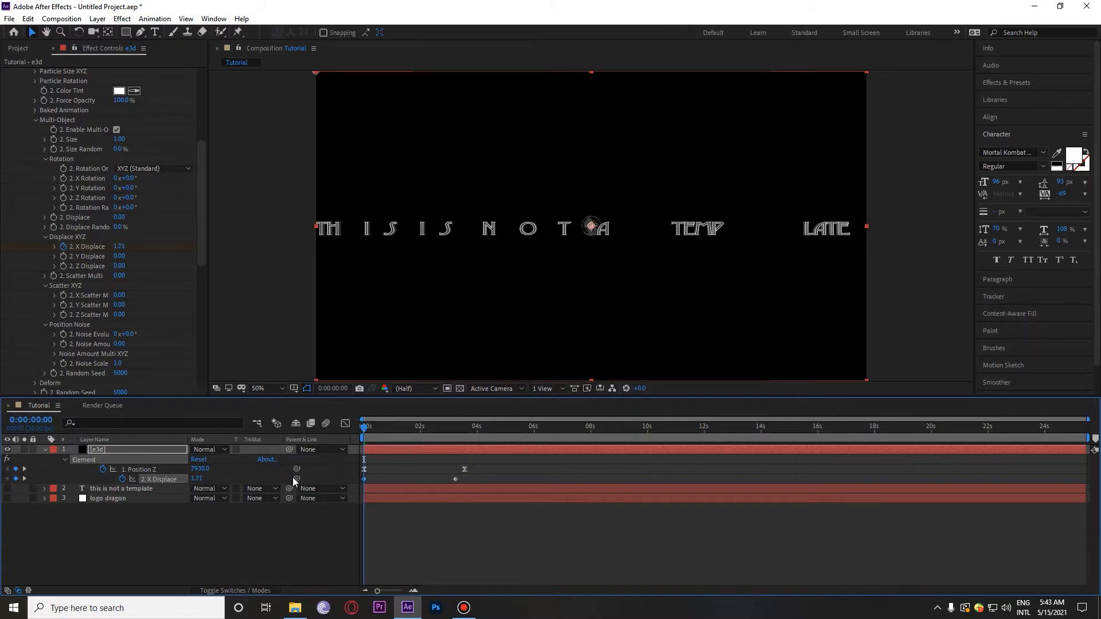
pyautogui.click(26, 480)
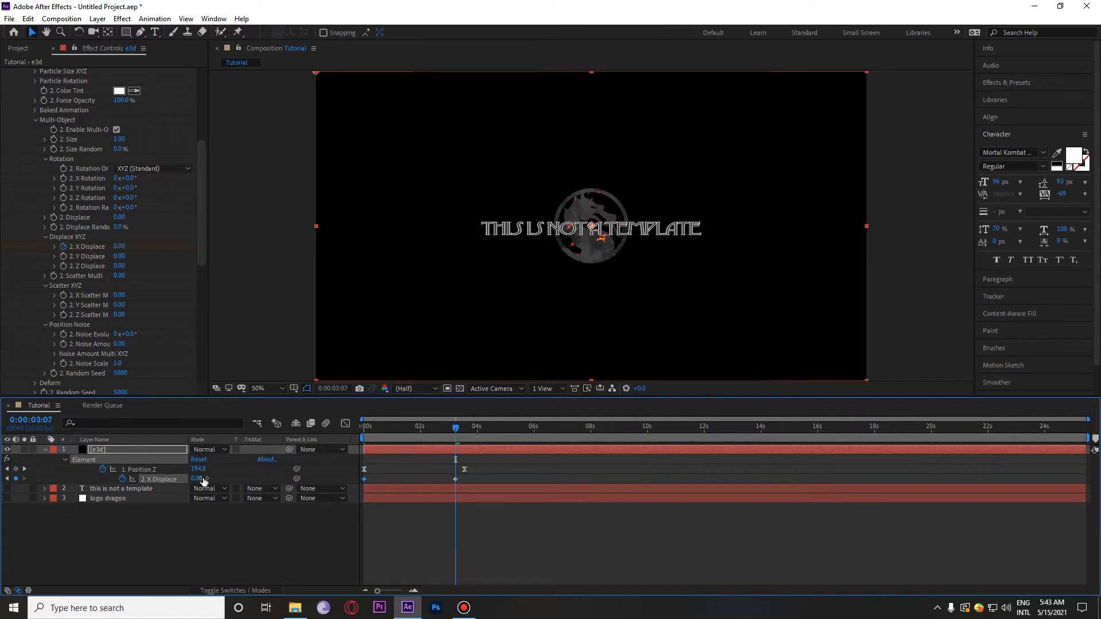
pyautogui.press('Home')
pyautogui.press('space')
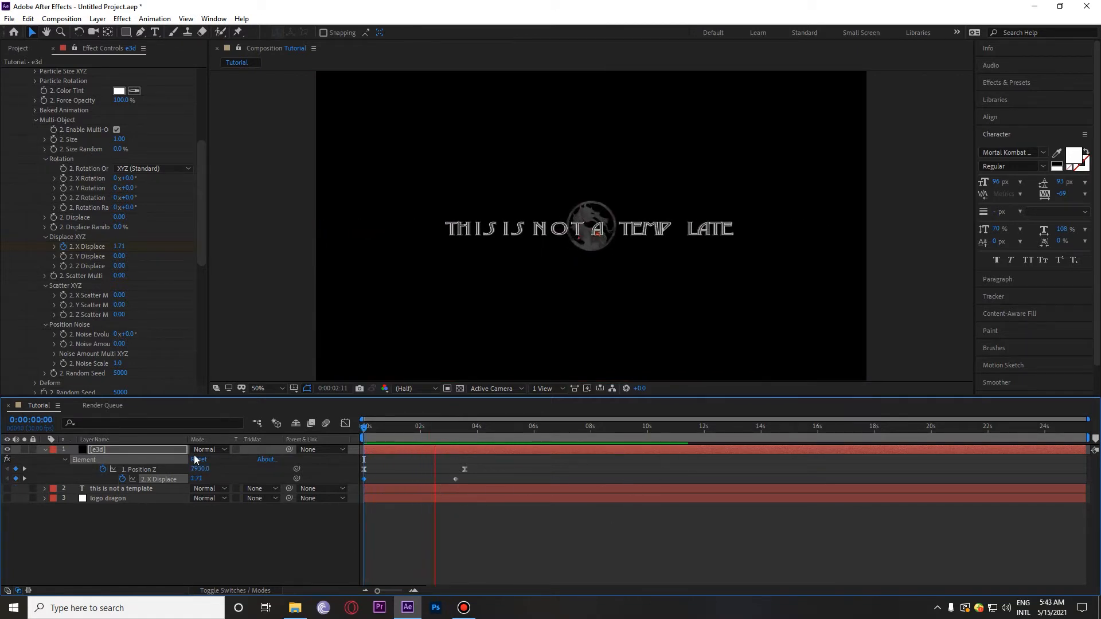
# - Open the Element scene setup and apply the Underpass_blurred environment from the V1_Environment presets
pyautogui.click(111, 450)
pyautogui.scroll(6, 81, 110)
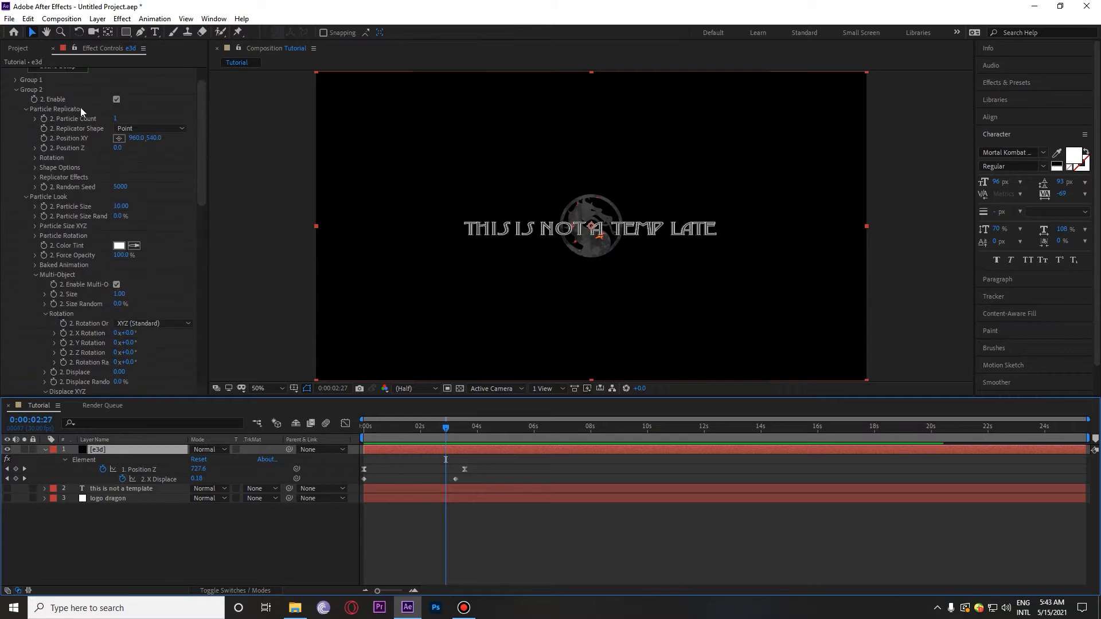
pyautogui.click(67, 96)
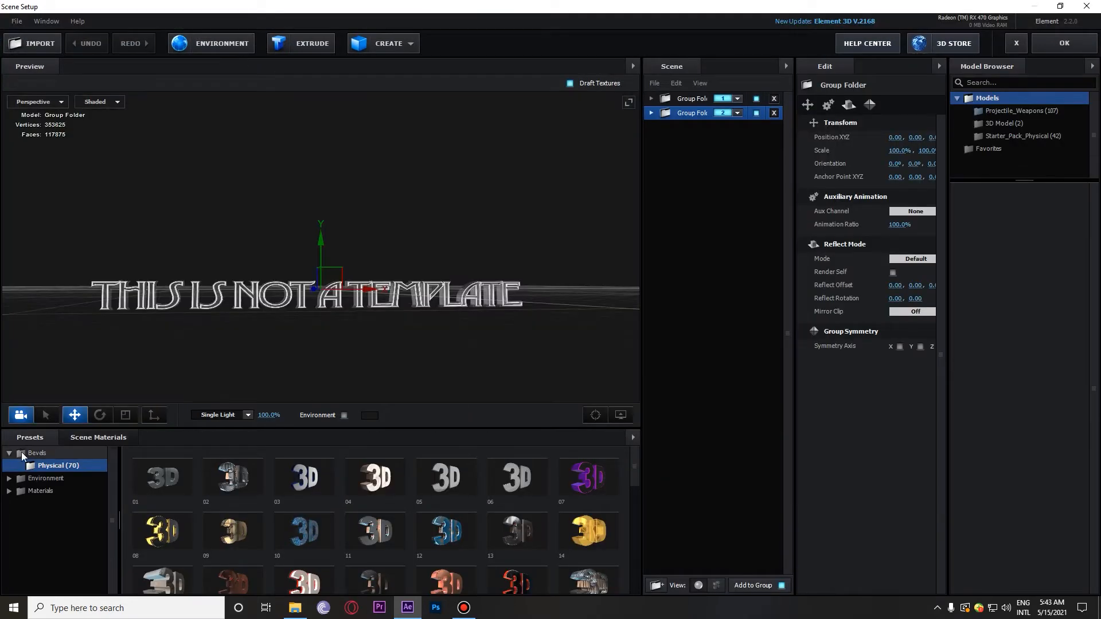
pyautogui.click(52, 478)
pyautogui.click(69, 491)
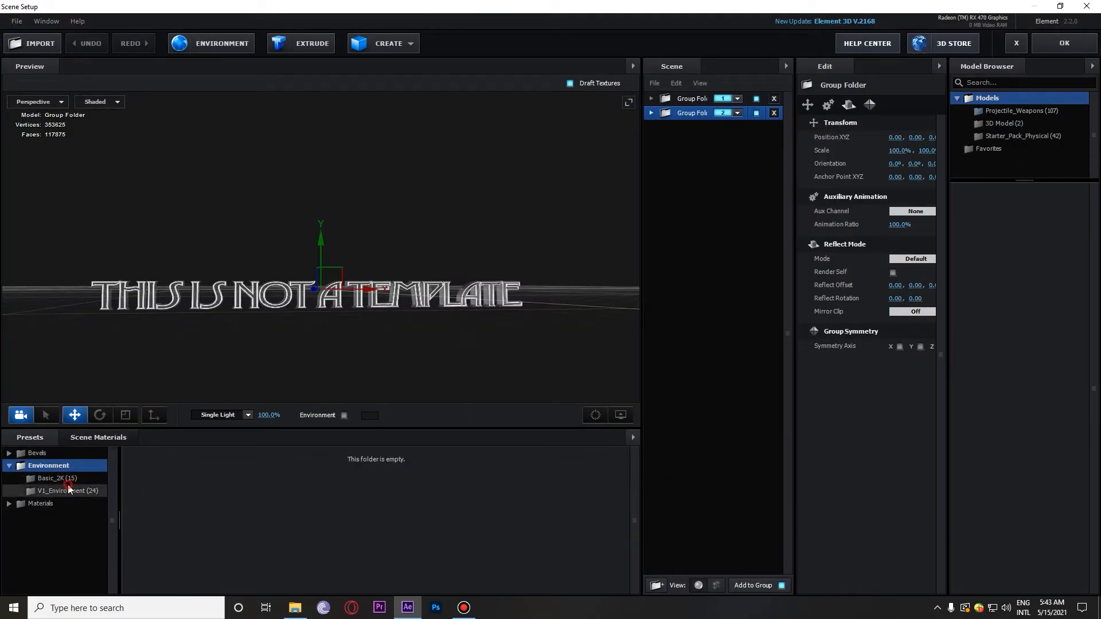
pyautogui.scroll(-1, 467, 506)
pyautogui.click(132, 576)
pyautogui.moveTo(342, 381); pyautogui.dragTo(437, 230)
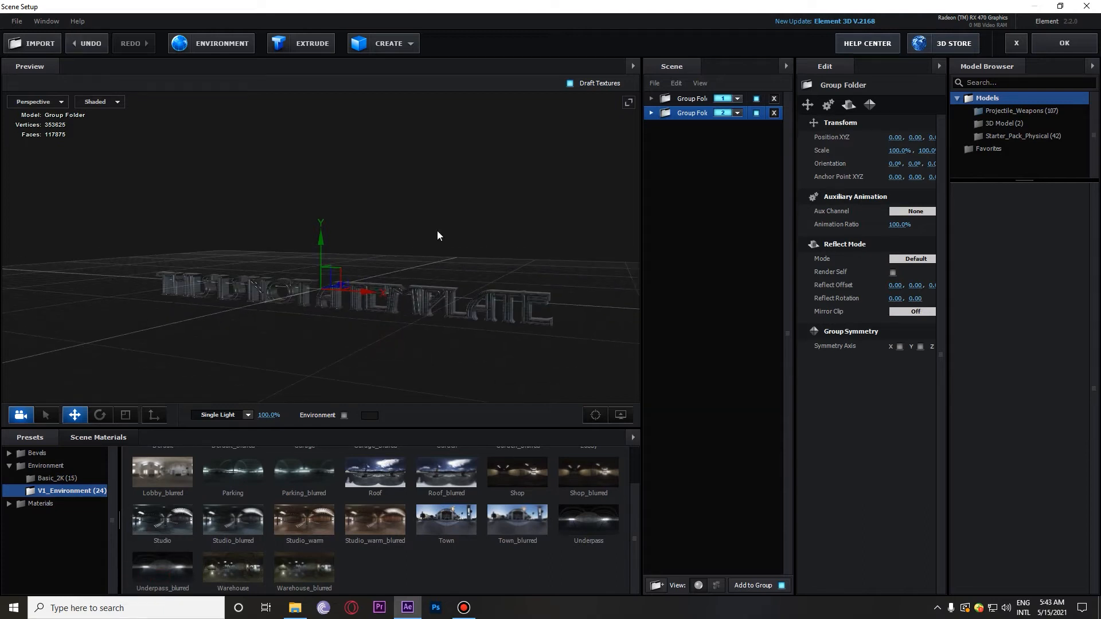
# - Darken the environment texture with a maximum output level of 0.28 and an input midtone of 0.61, and apply the scene
pyautogui.click(212, 44)
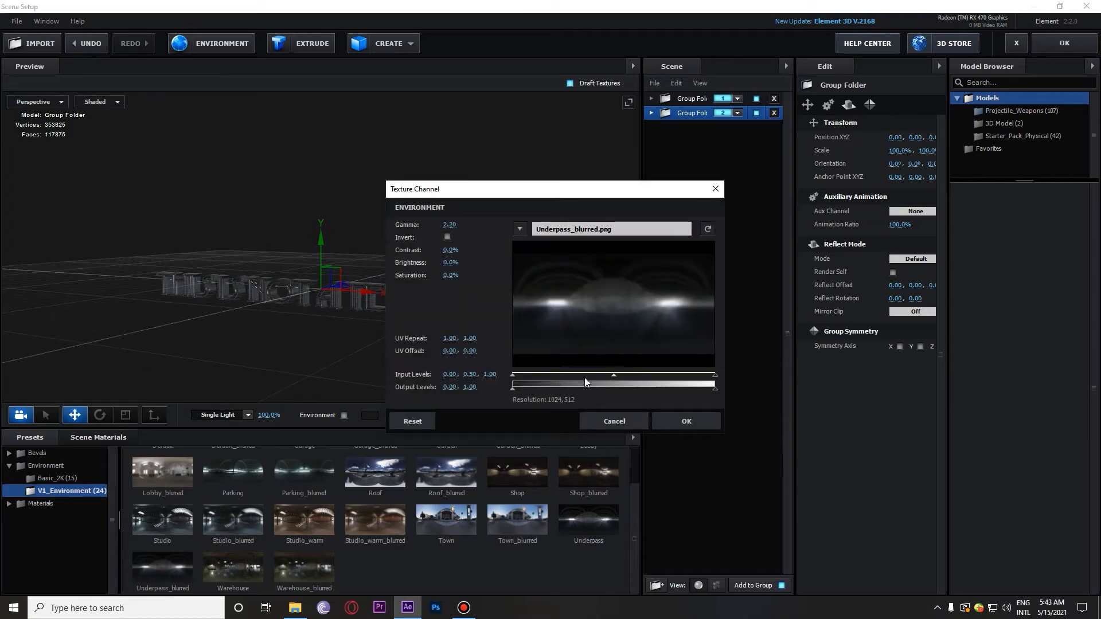
pyautogui.moveTo(716, 389); pyautogui.dragTo(457, 397)
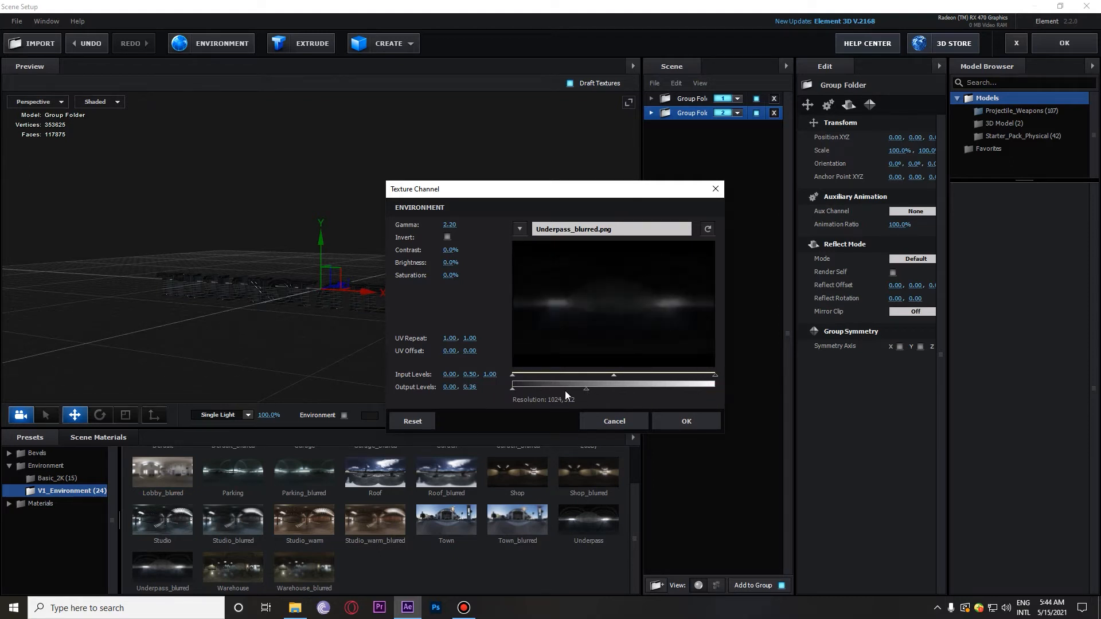
pyautogui.moveTo(569, 394); pyautogui.dragTo(570, 390)
pyautogui.moveTo(715, 376); pyautogui.dragTo(626, 376)
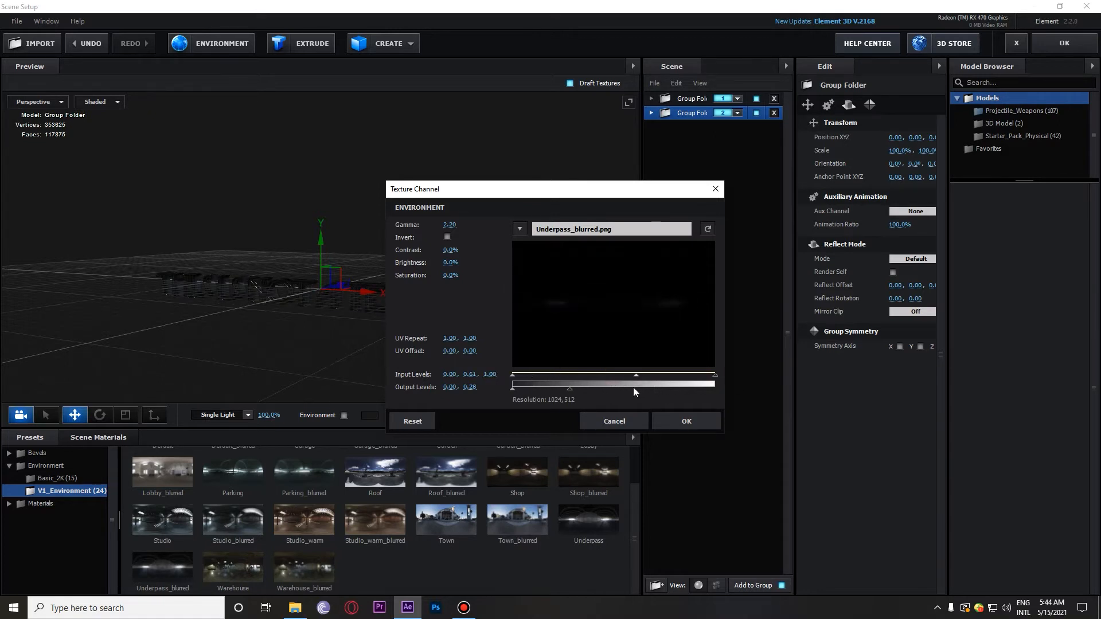
pyautogui.click(682, 419)
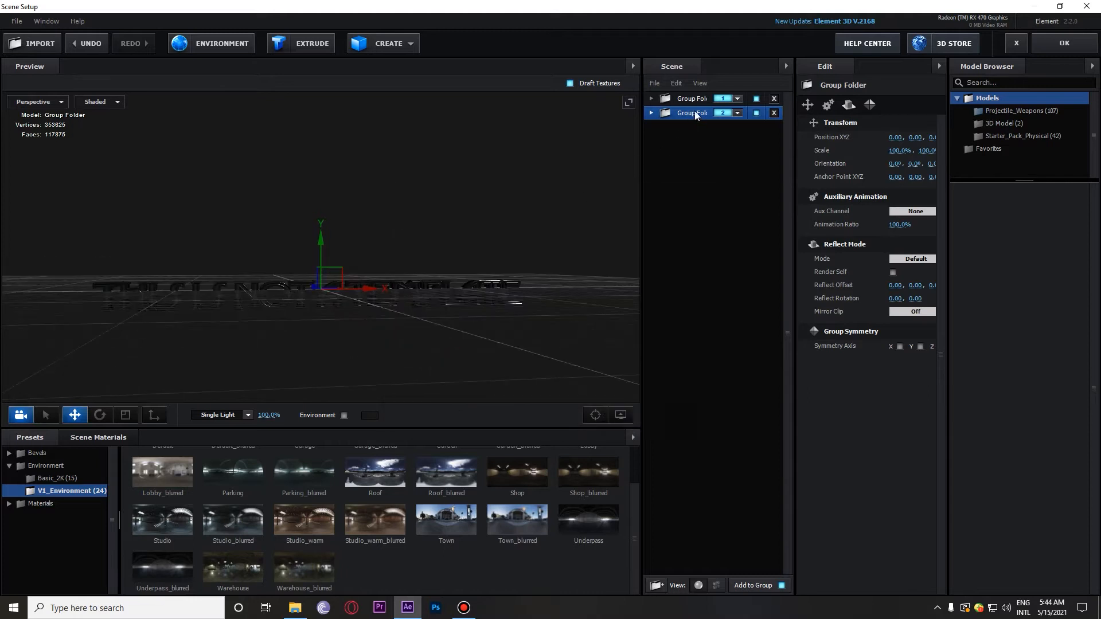
pyautogui.click(679, 101)
pyautogui.click(1064, 42)
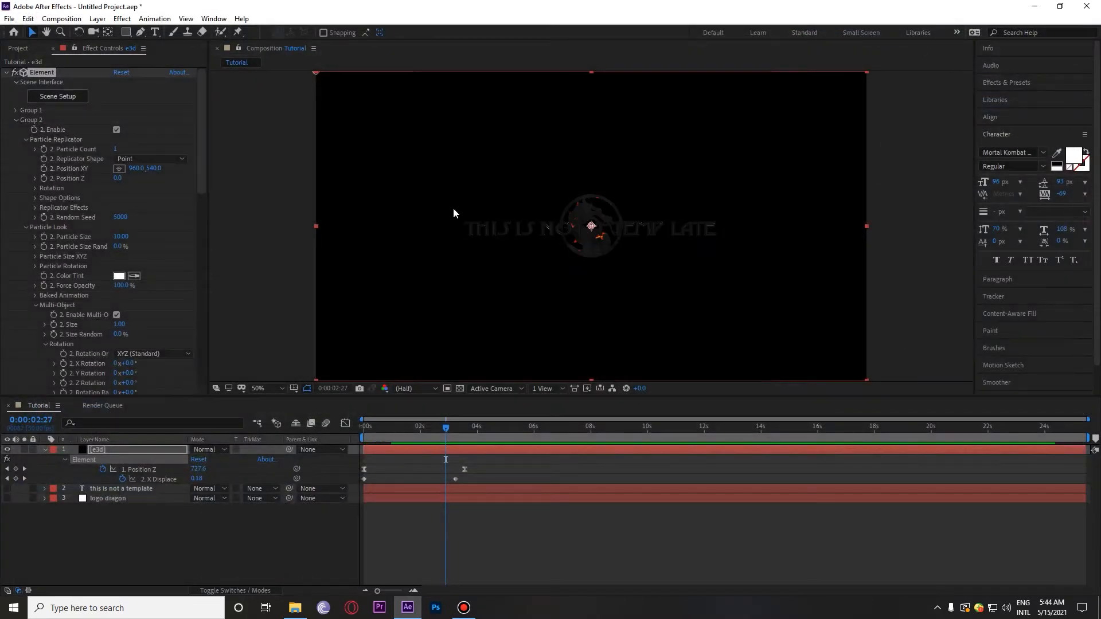
# - Apply Easy Ease to both group 2 X Displace keyframes and preview the animation from the start
pyautogui.press('Home')
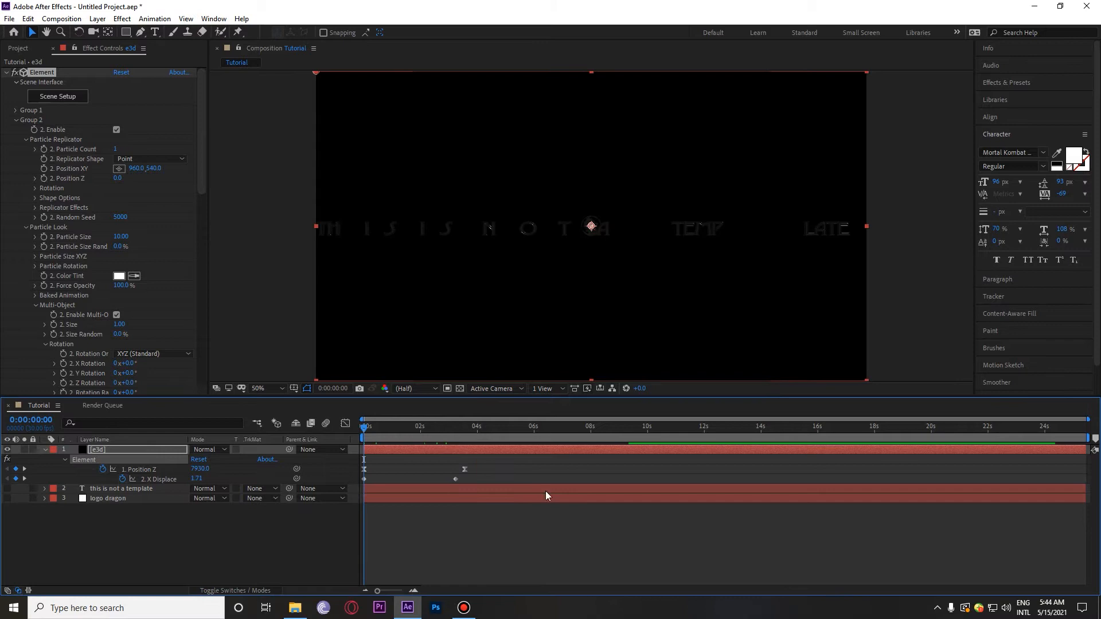
pyautogui.moveTo(454, 481); pyautogui.dragTo(349, 477)
pyautogui.press('F9')
pyautogui.press('space')
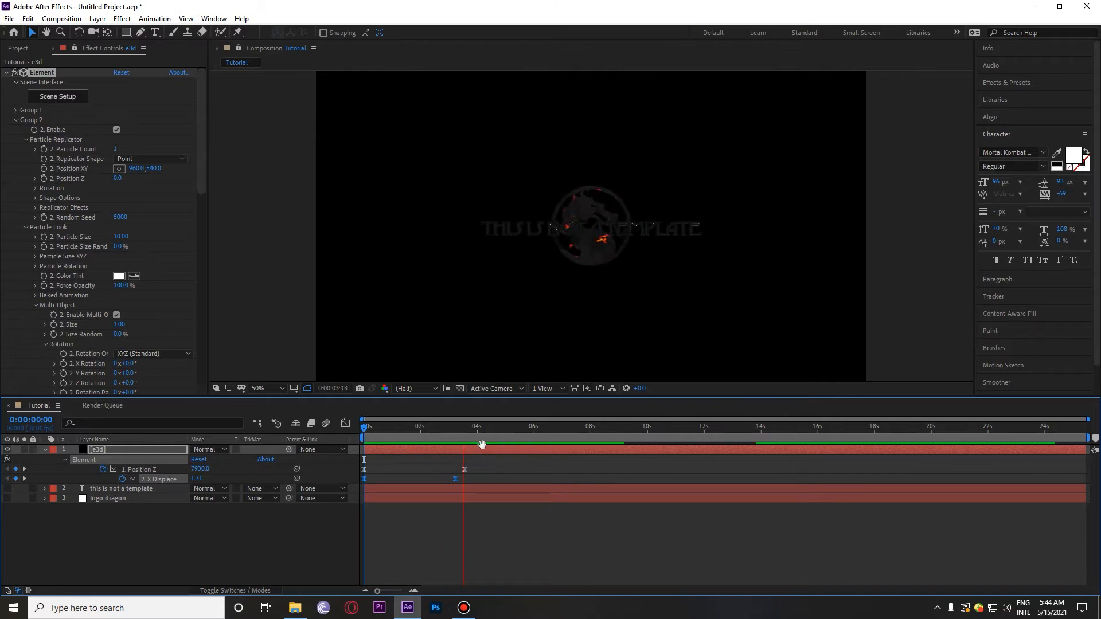
pyautogui.press('space')
# - Try rotating the group 2 letters with Multi-Object Y Rotation and undo the change
pyautogui.click(122, 472)
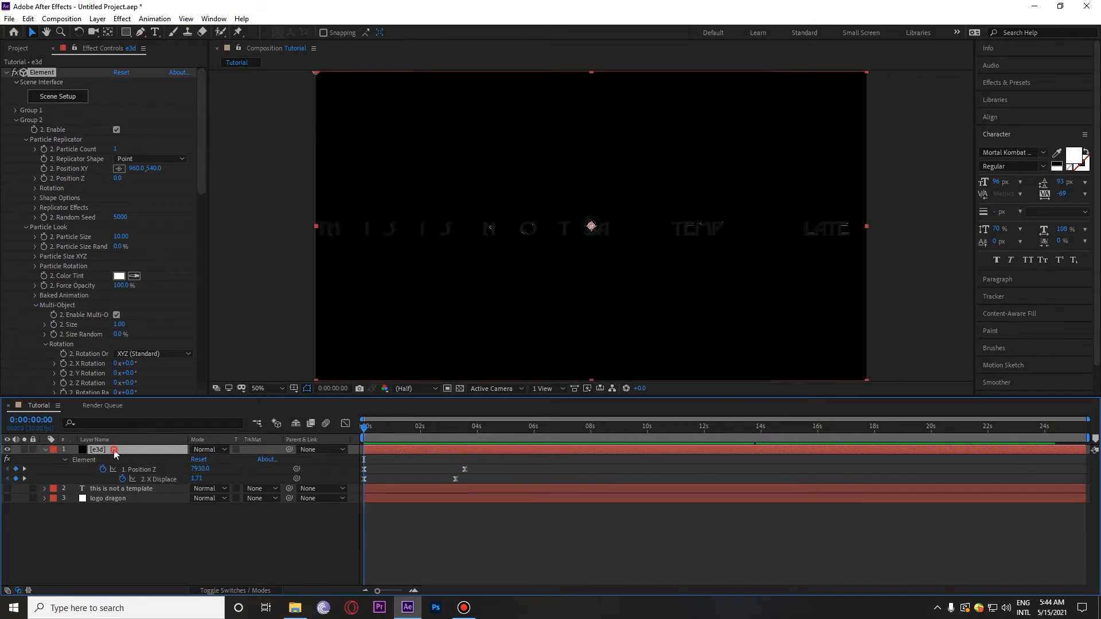
pyautogui.moveTo(374, 411); pyautogui.dragTo(270, 446)
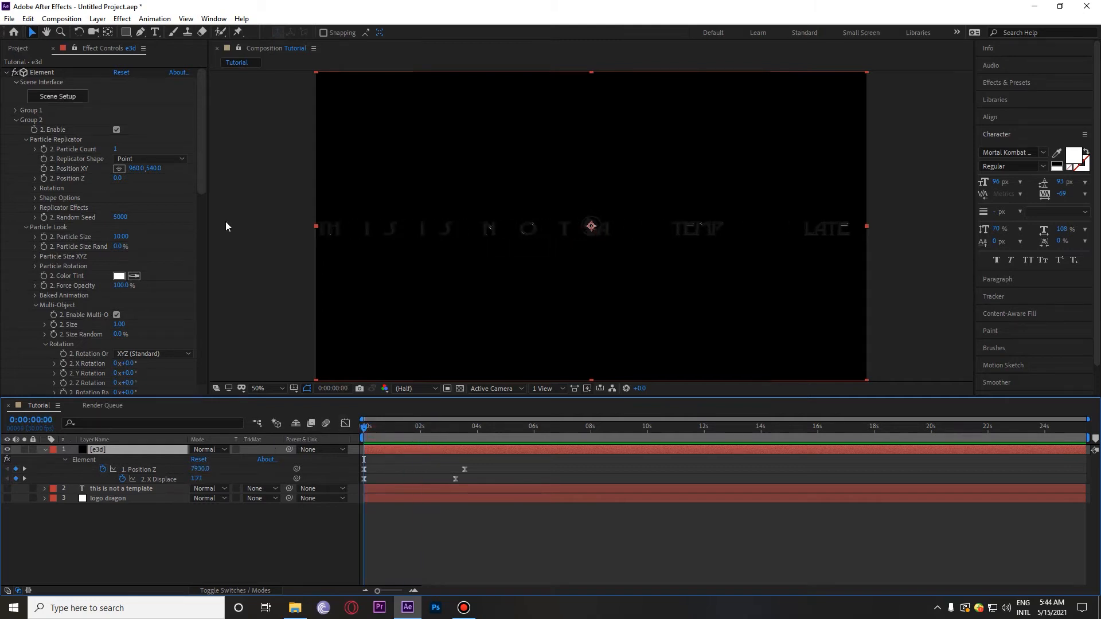
pyautogui.scroll(-3, 174, 264)
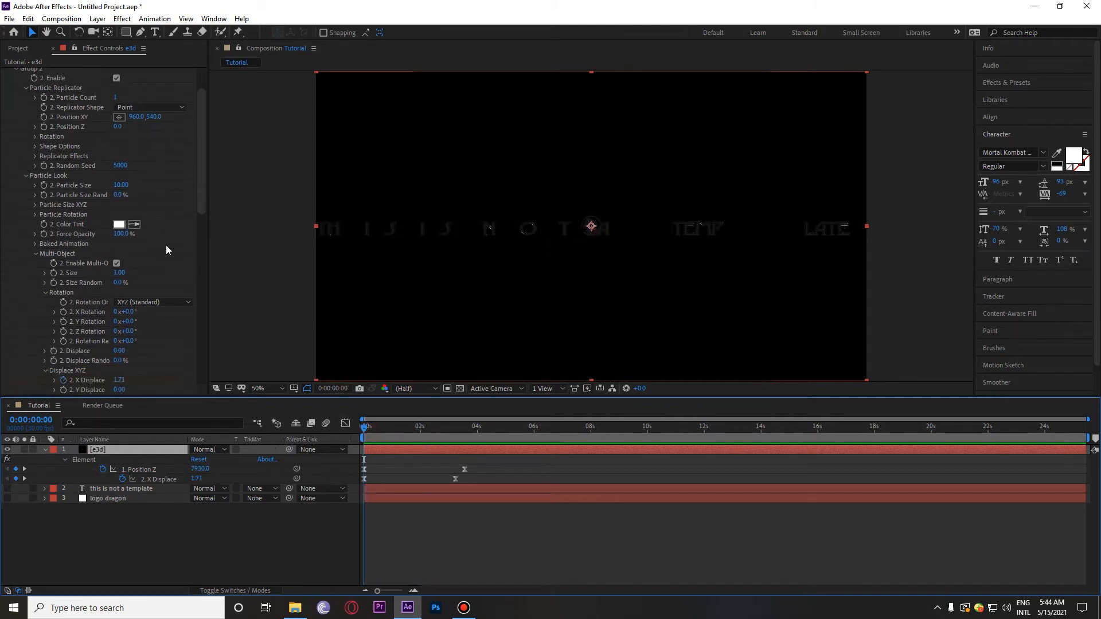
pyautogui.scroll(-1, 154, 343)
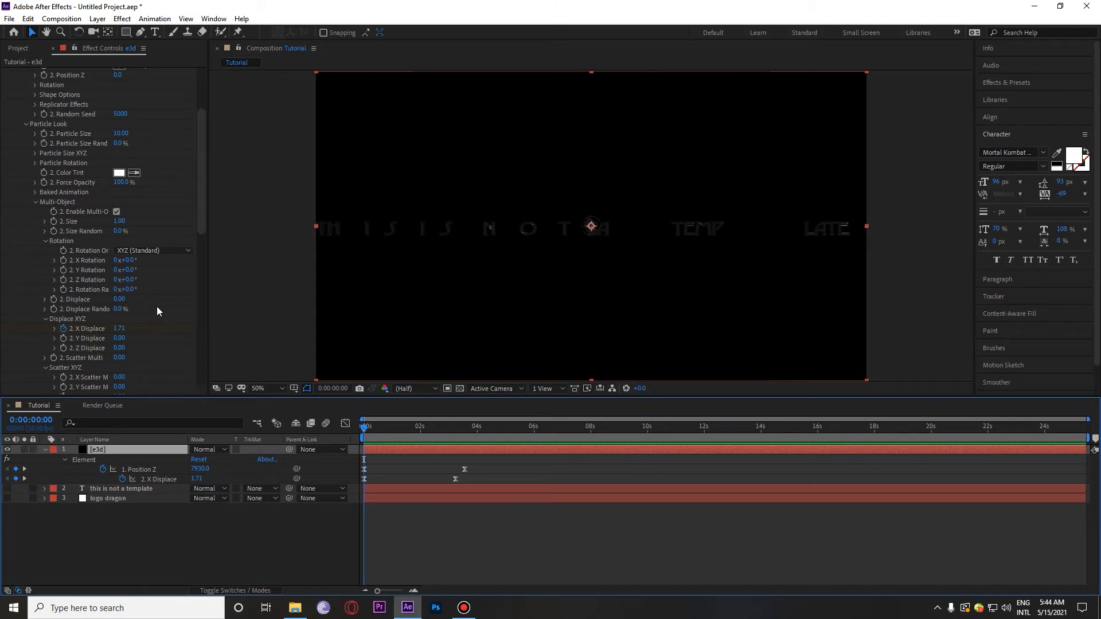
pyautogui.click(172, 304)
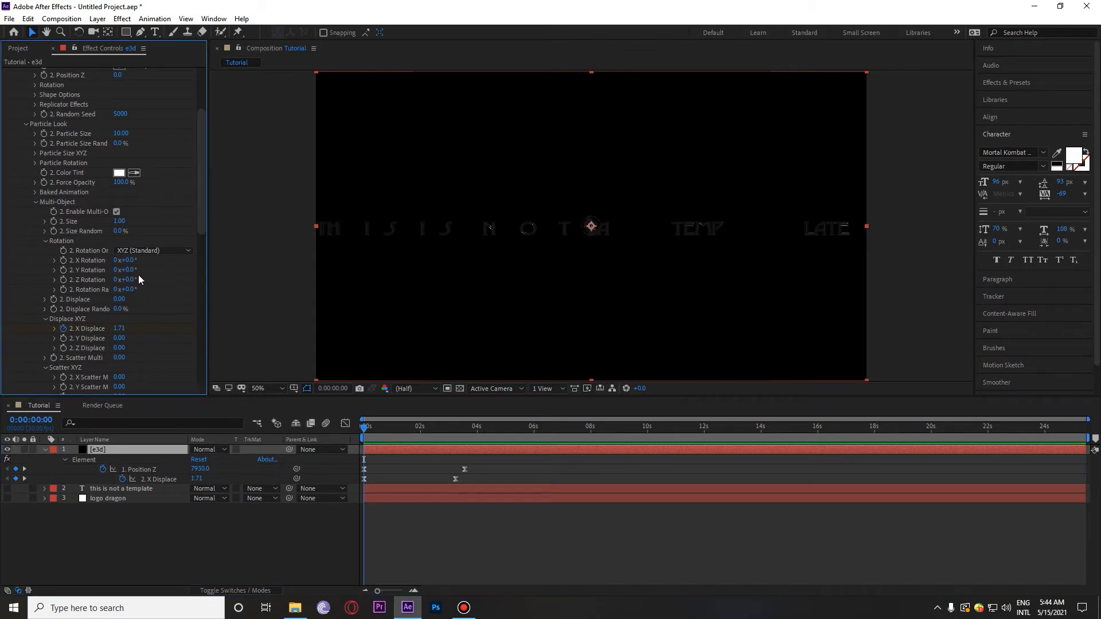
pyautogui.moveTo(131, 270); pyautogui.dragTo(180, 283)
pyautogui.hotkey('ctrl', 'z')
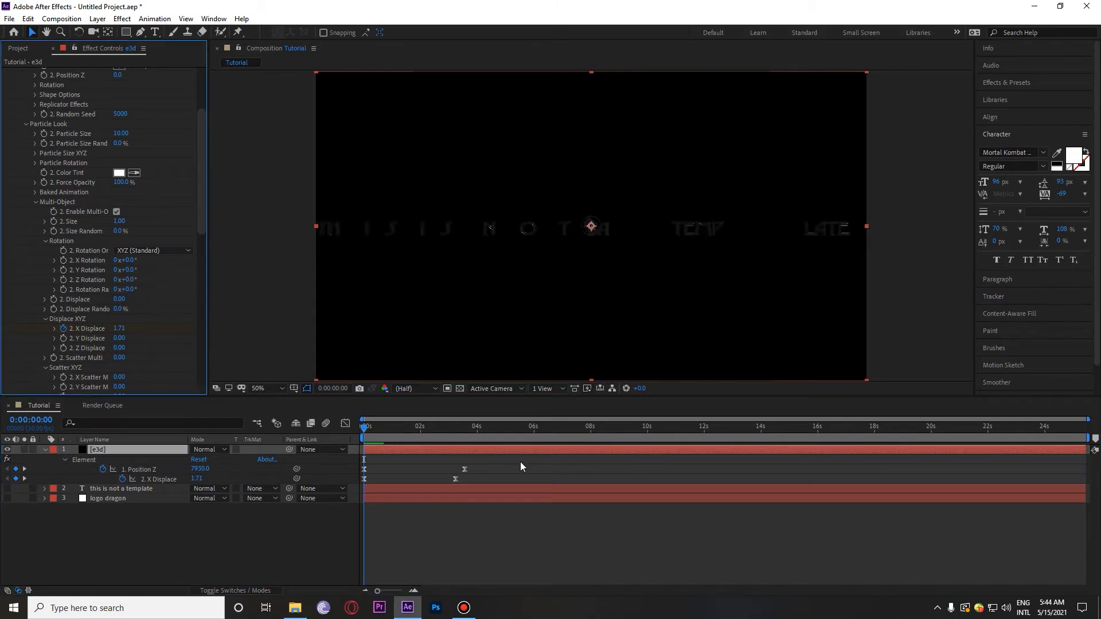
pyautogui.click(272, 431)
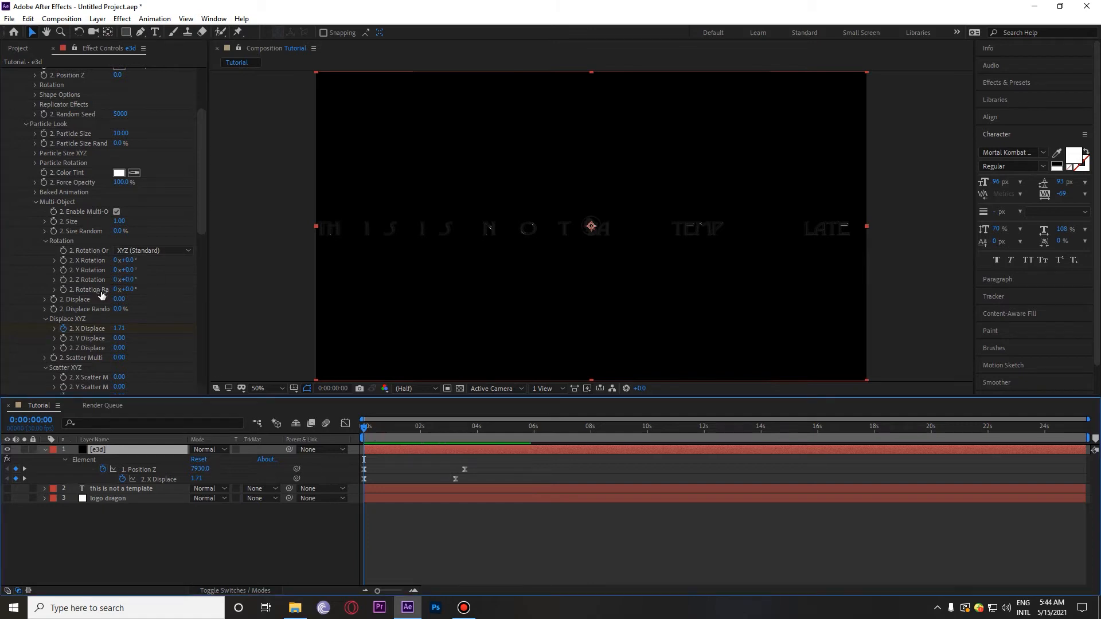
# - Enable keyframing for group 2's Multi-Object Y Rotation and set it to -93° at the start of the composition
pyautogui.click(63, 270)
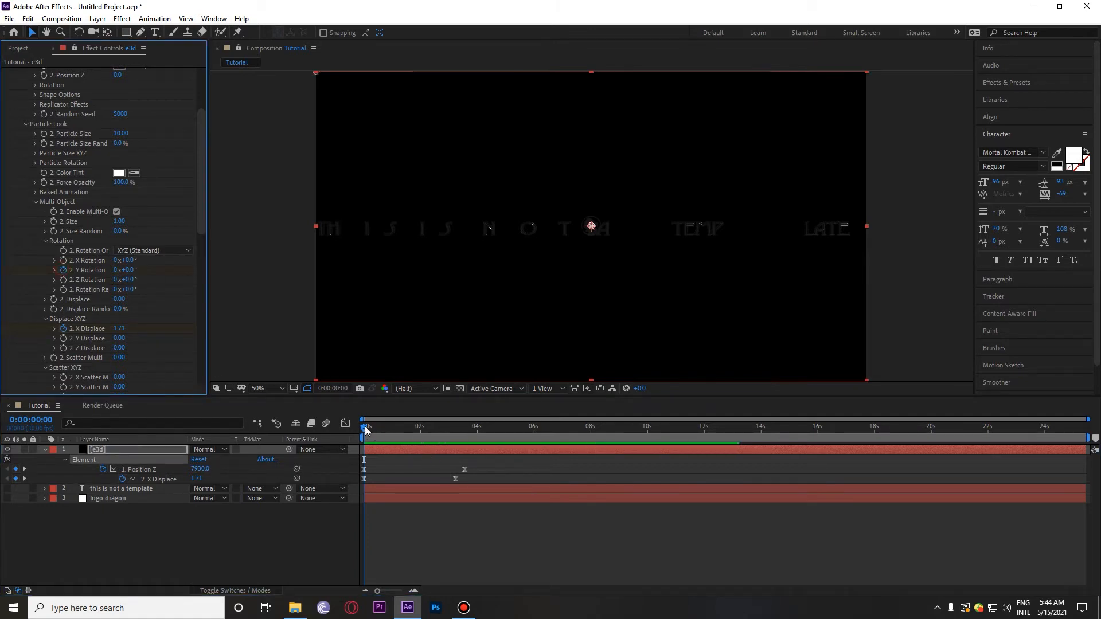
pyautogui.moveTo(377, 433); pyautogui.dragTo(445, 437)
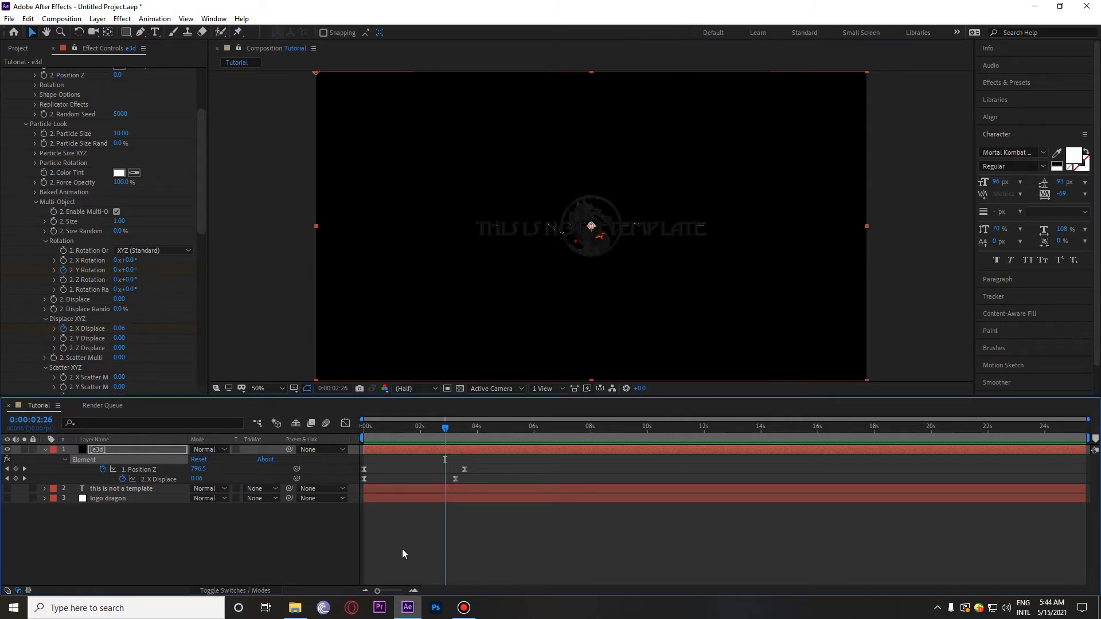
pyautogui.press('Home')
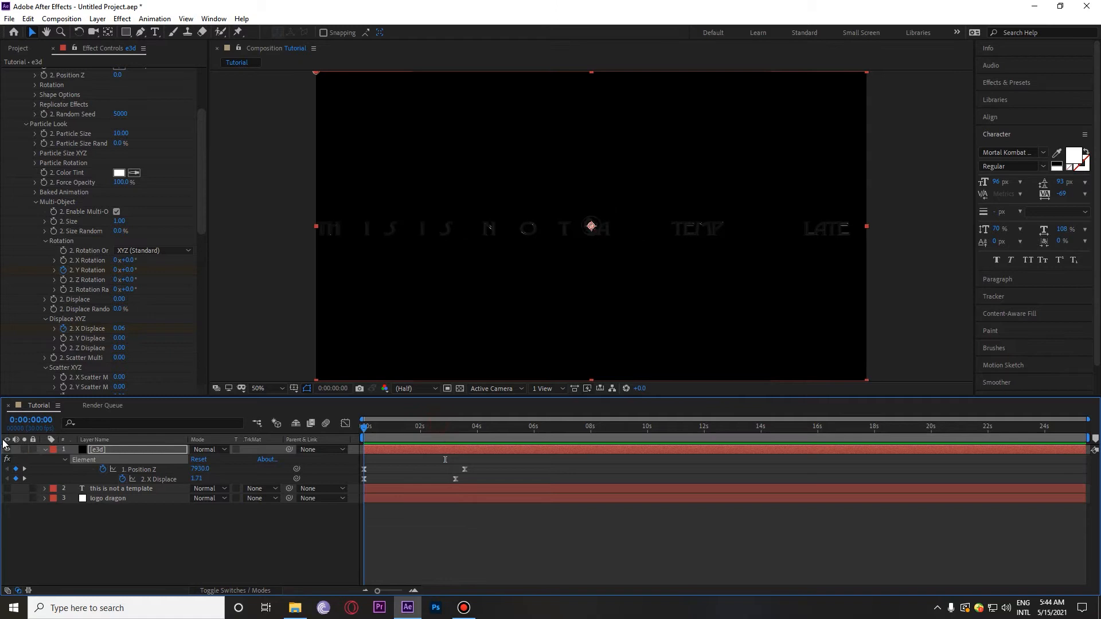
pyautogui.moveTo(132, 269); pyautogui.dragTo(123, 299)
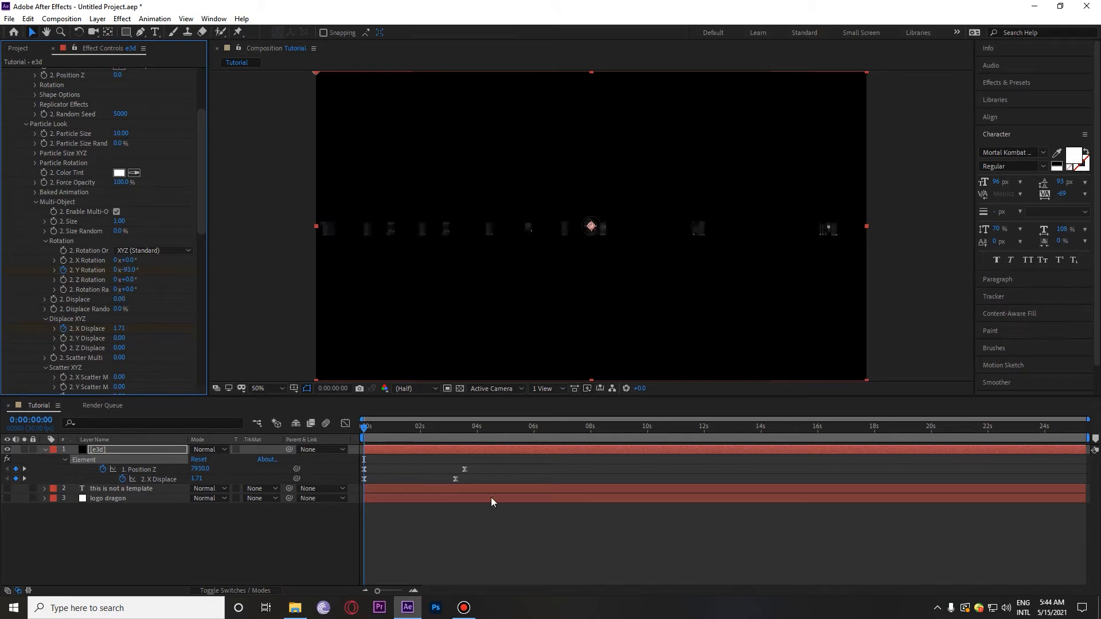
# - Set group 2's Multi-Object Y Rotation to 0° at 0:00:02:28 and preview the animation from the start
pyautogui.moveTo(374, 439); pyautogui.dragTo(449, 449)
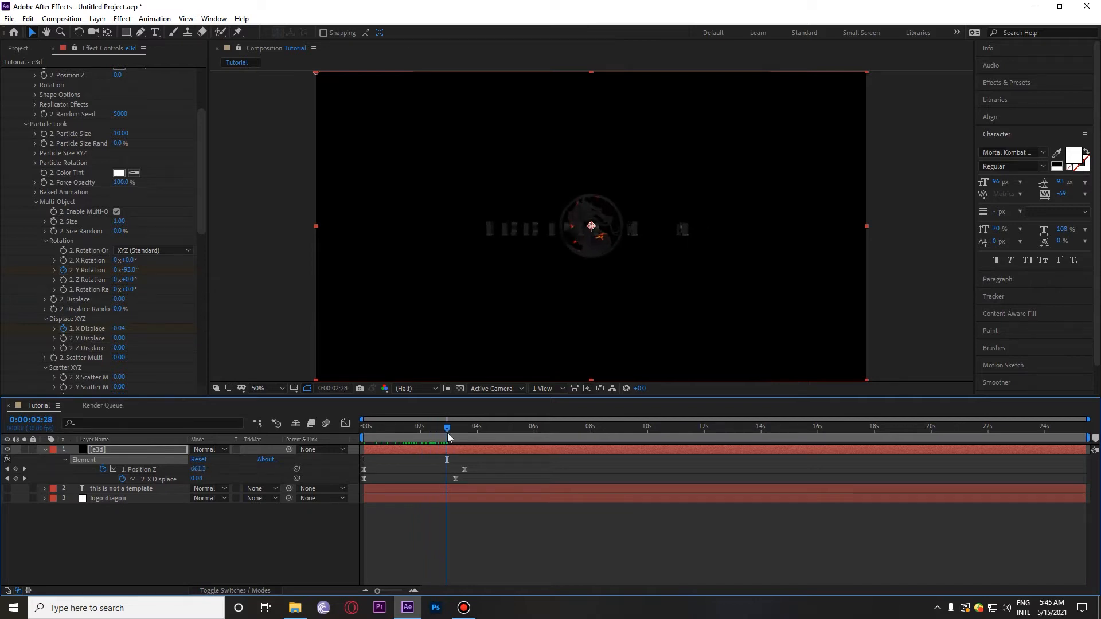
pyautogui.click(129, 273)
pyautogui.write('0')
pyautogui.press('Return')
pyautogui.press('Home')
pyautogui.press('space')
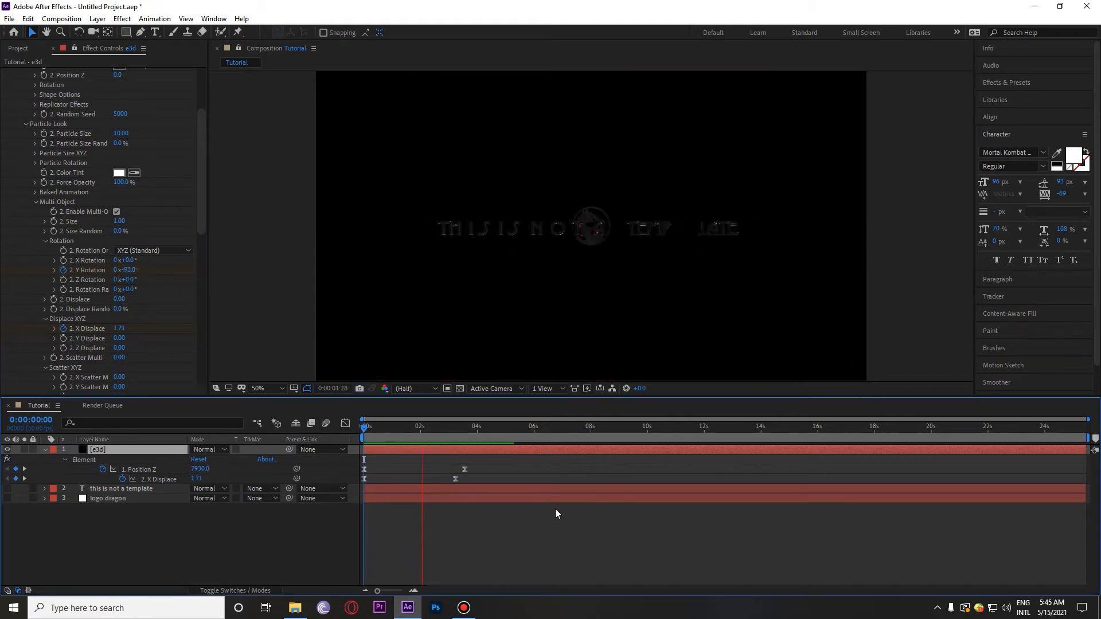
# - Shift the end keyframes of group 1 Position Z and group 2 X Displace about one second later and preview the animation
pyautogui.press('space')
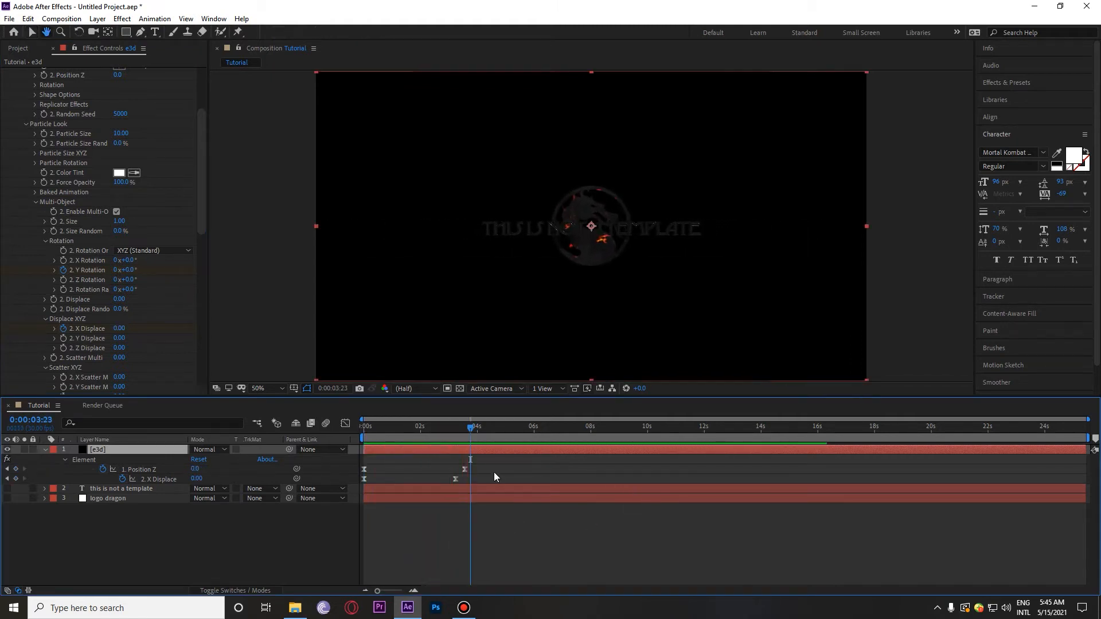
pyautogui.moveTo(477, 473)
pyautogui.mouseDown()
pyautogui.moveTo(433, 463)
pyautogui.moveTo(494, 477)
pyautogui.mouseUp()
pyautogui.press('space')
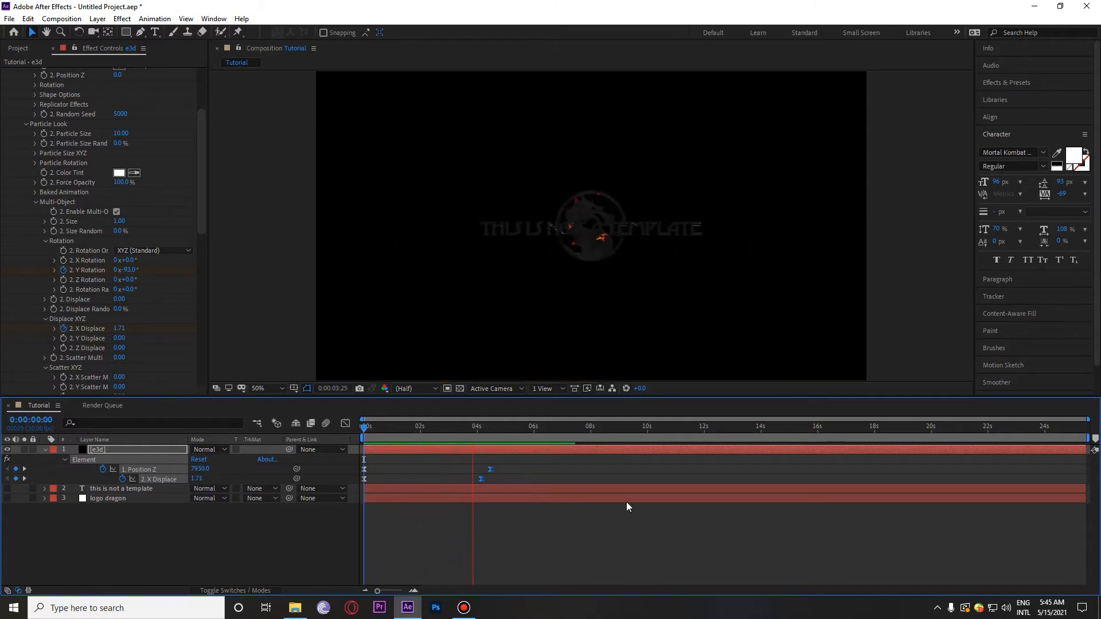
pyautogui.press('space')
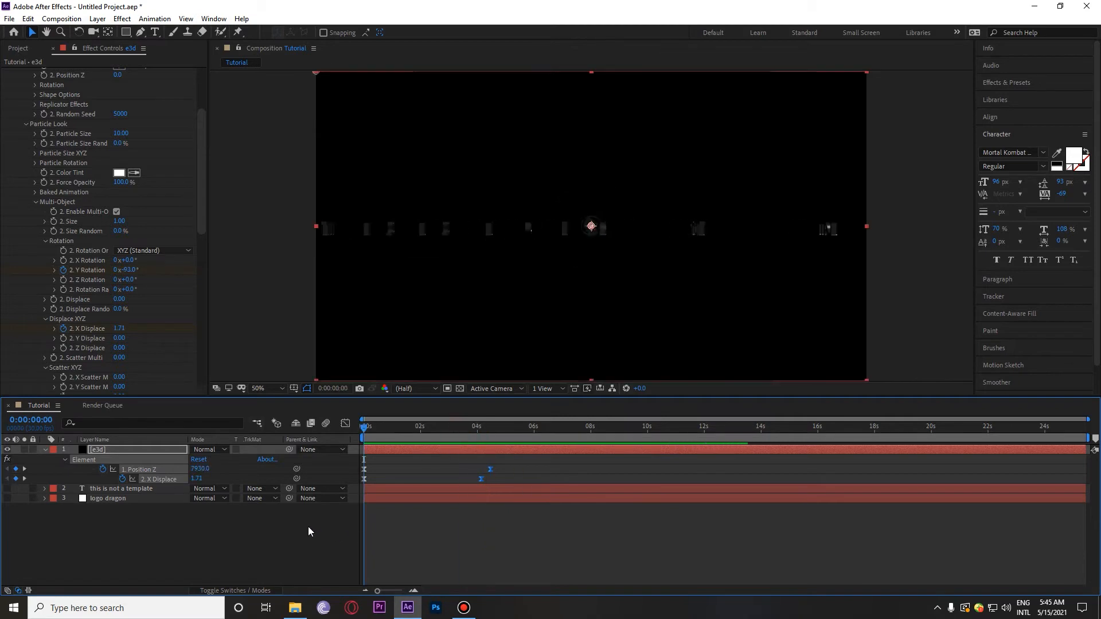
pyautogui.moveTo(394, 442); pyautogui.dragTo(364, 439)
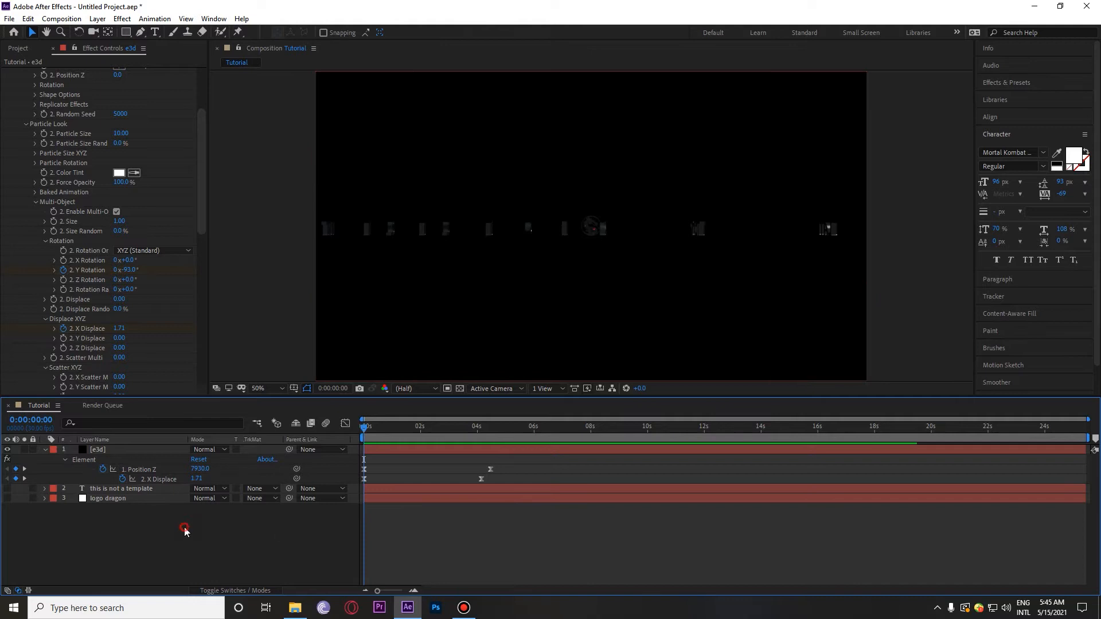
# - Add a Point light to the composition
pyautogui.press('Tab')
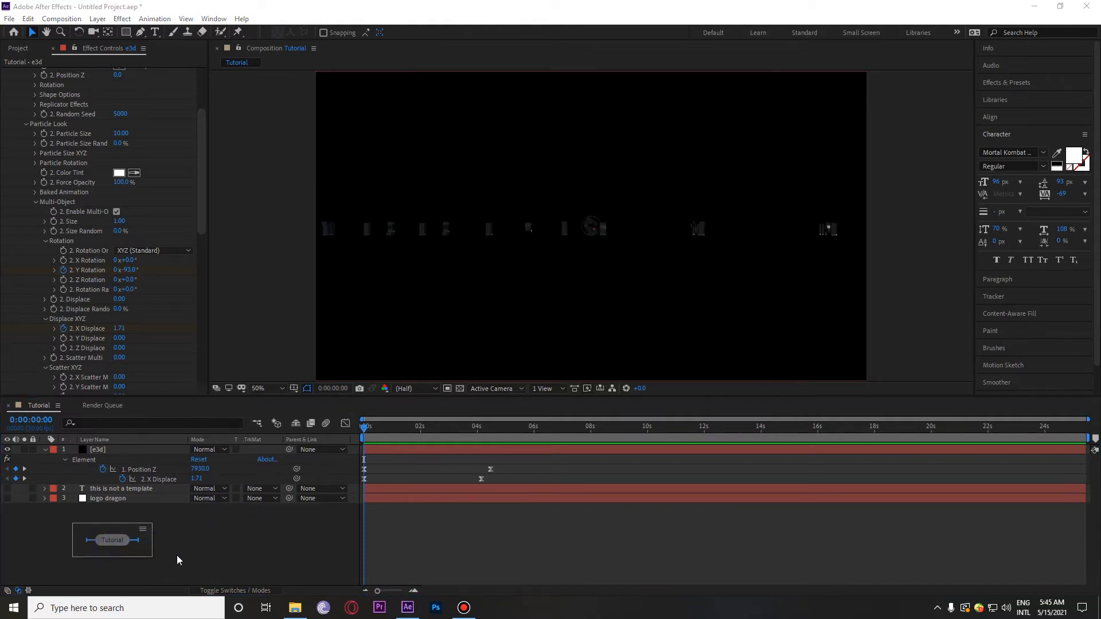
pyautogui.rightClick(190, 527)
pyautogui.moveTo(246, 404)
pyautogui.click(405, 445)
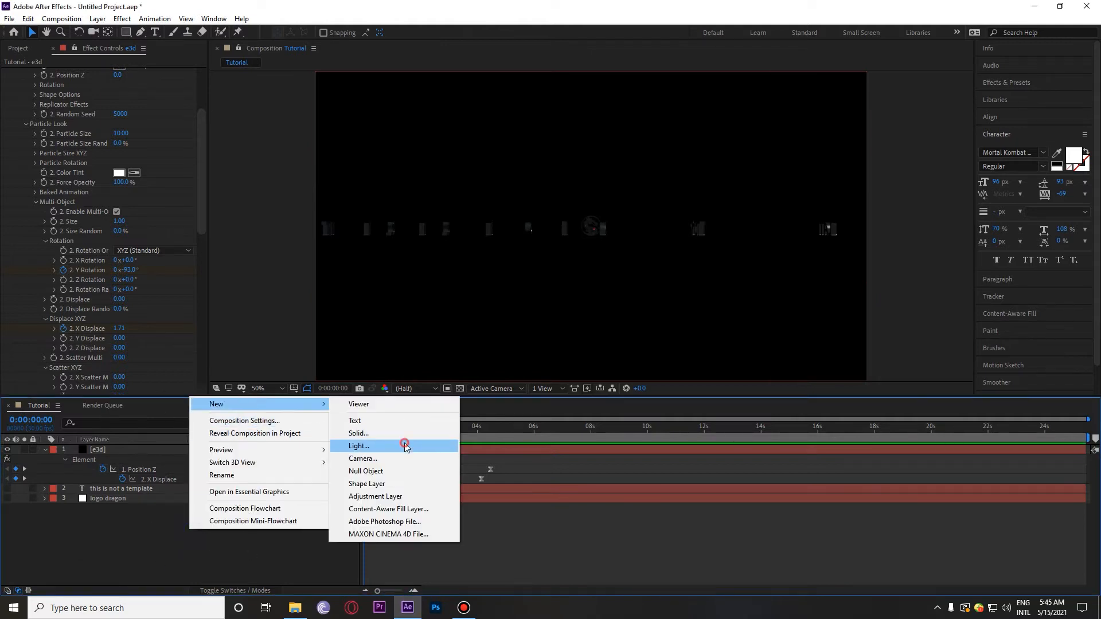
pyautogui.click(401, 118)
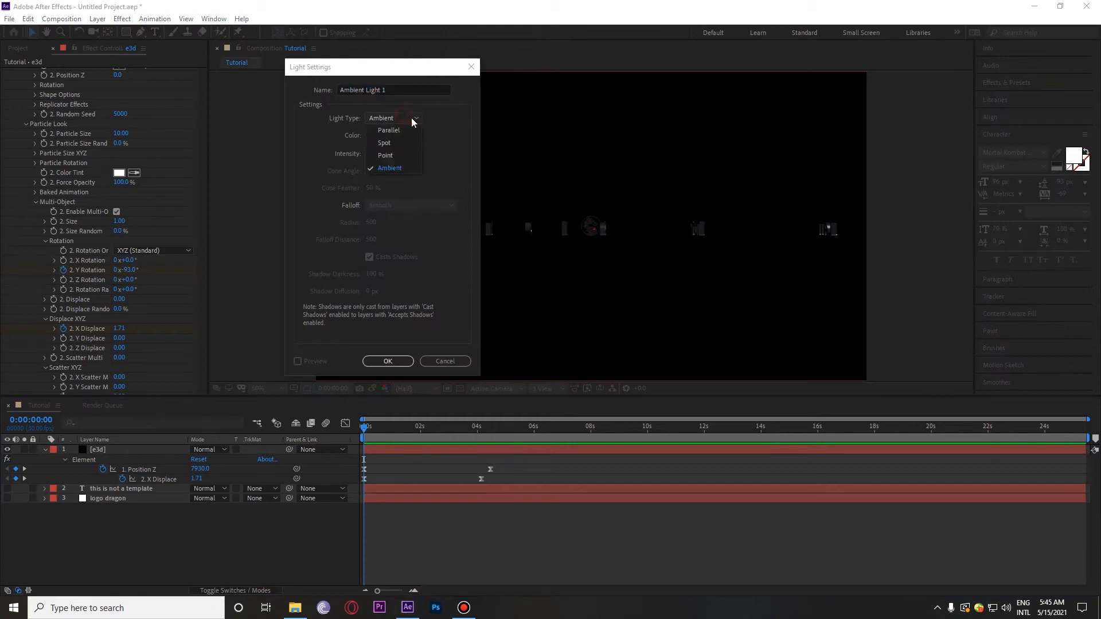
pyautogui.click(383, 151)
pyautogui.click(387, 361)
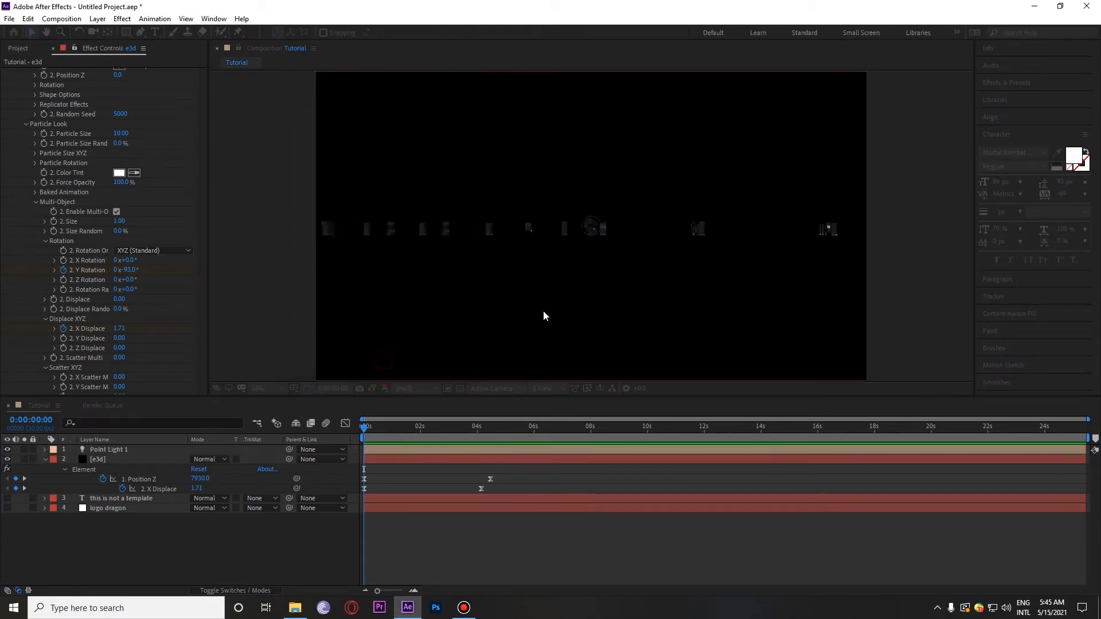
# - Move Point Light 1 to the right end of the title at about 1498, 538, 129.5 and preview the lighting
pyautogui.click(402, 427)
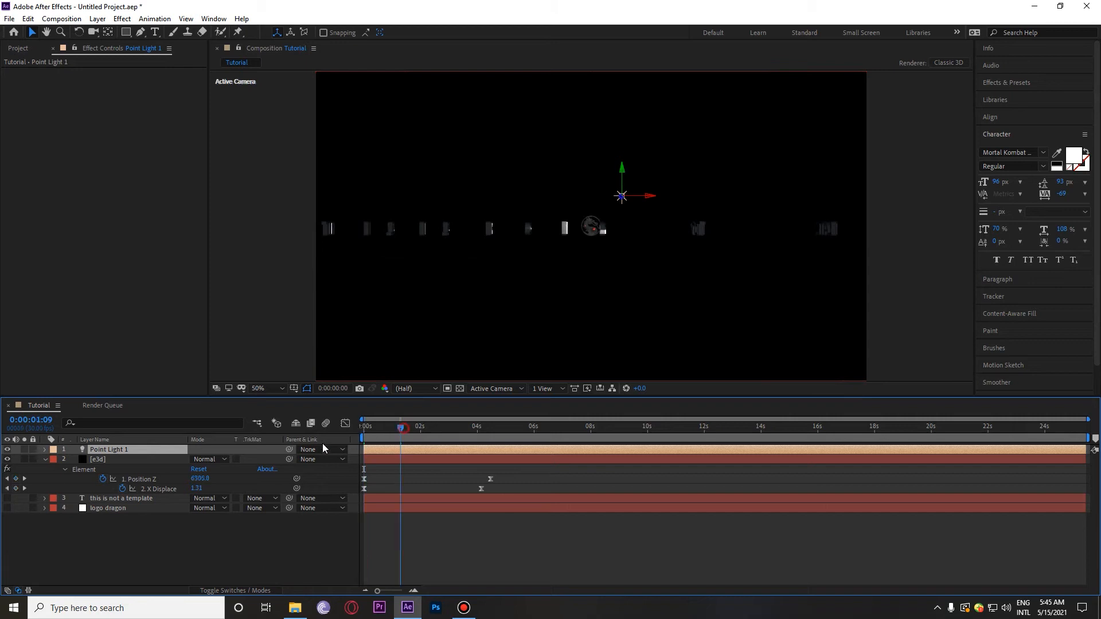
pyautogui.moveTo(365, 428); pyautogui.dragTo(428, 444)
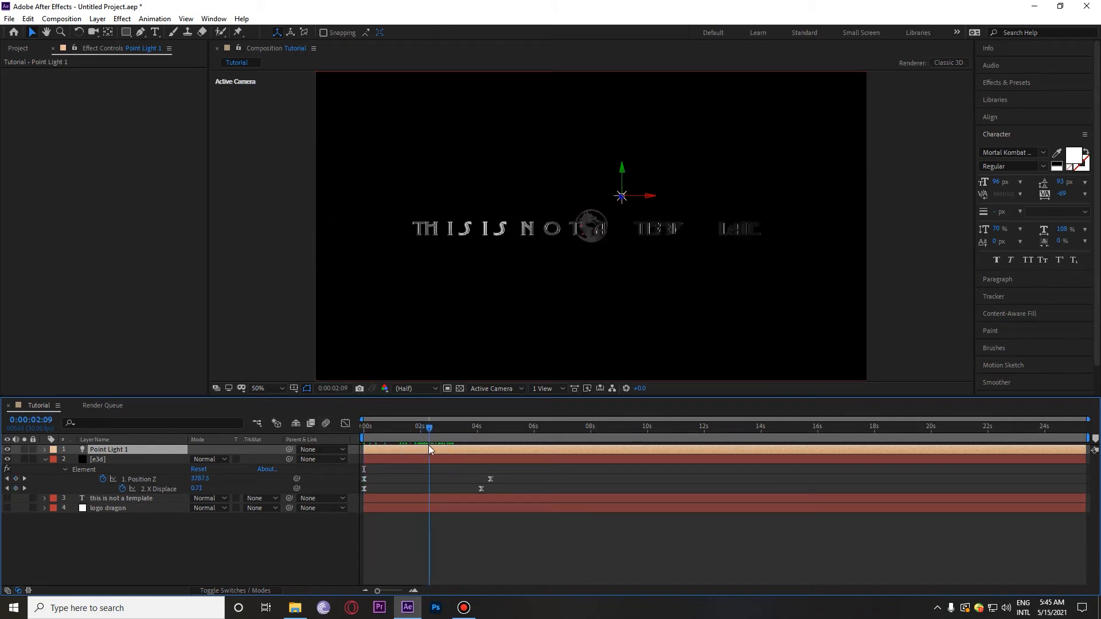
pyautogui.moveTo(632, 199); pyautogui.dragTo(579, 322)
pyautogui.moveTo(743, 182)
pyautogui.mouseDown()
pyautogui.moveTo(743, 215)
pyautogui.moveTo(742, 202)
pyautogui.mouseUp()
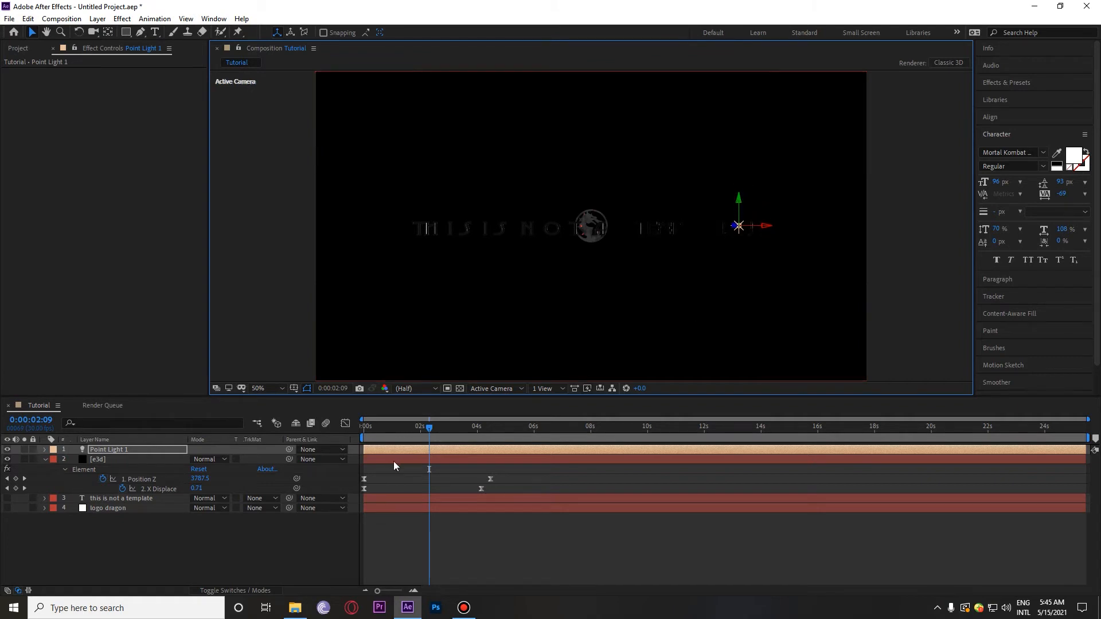
pyautogui.press('space')
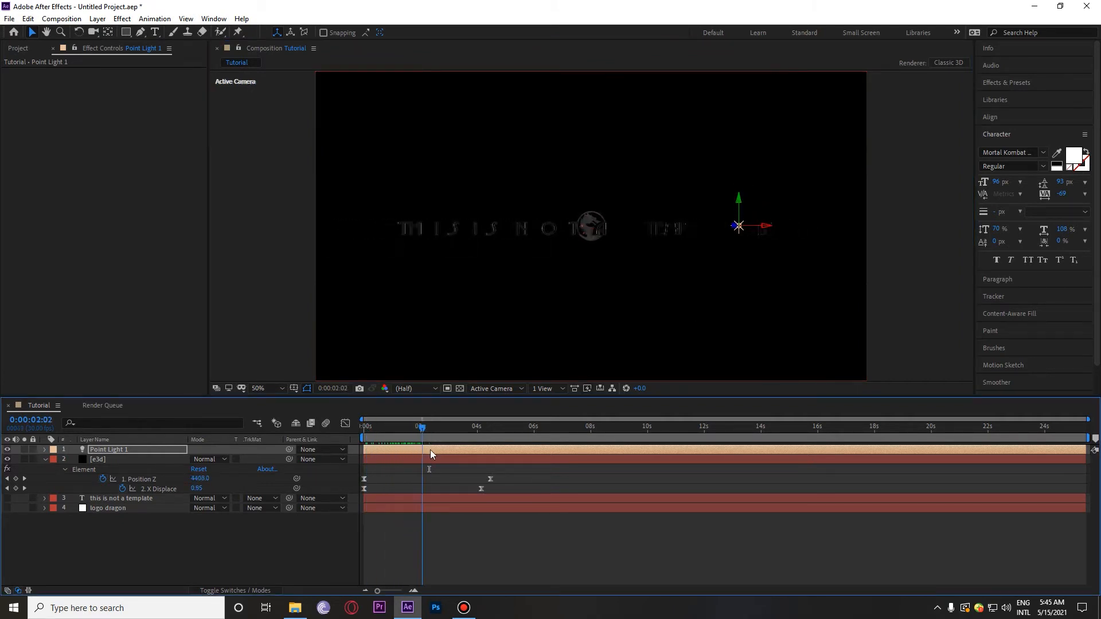
pyautogui.press('space')
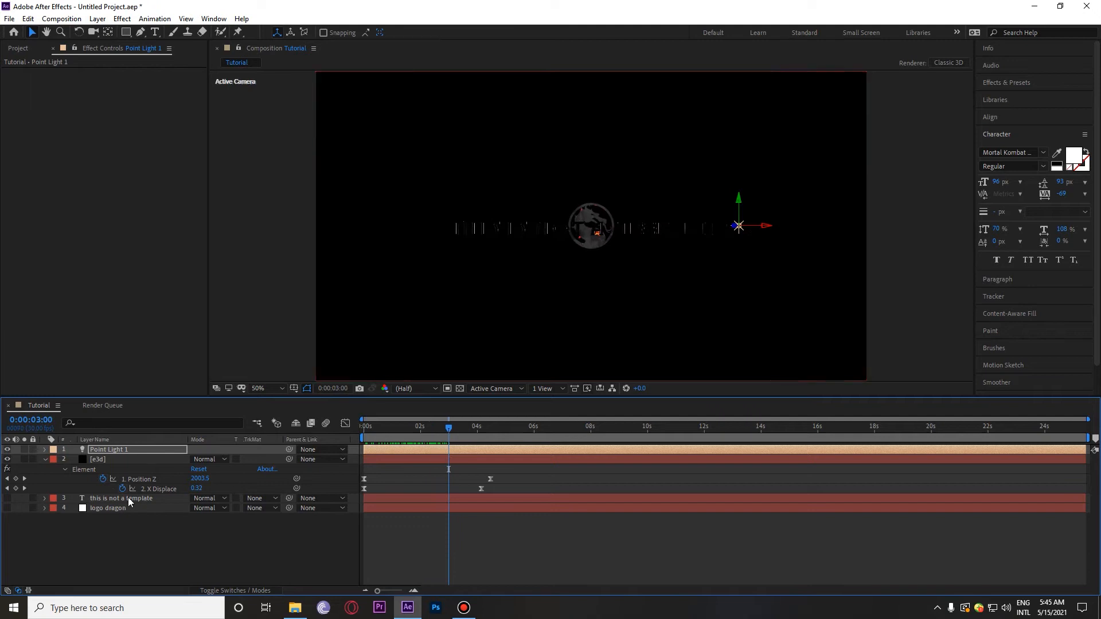
# - Enable Position keyframing for Point Light 1 at 0:00:03:00 and set its Z position to -228.5
pyautogui.press('p')
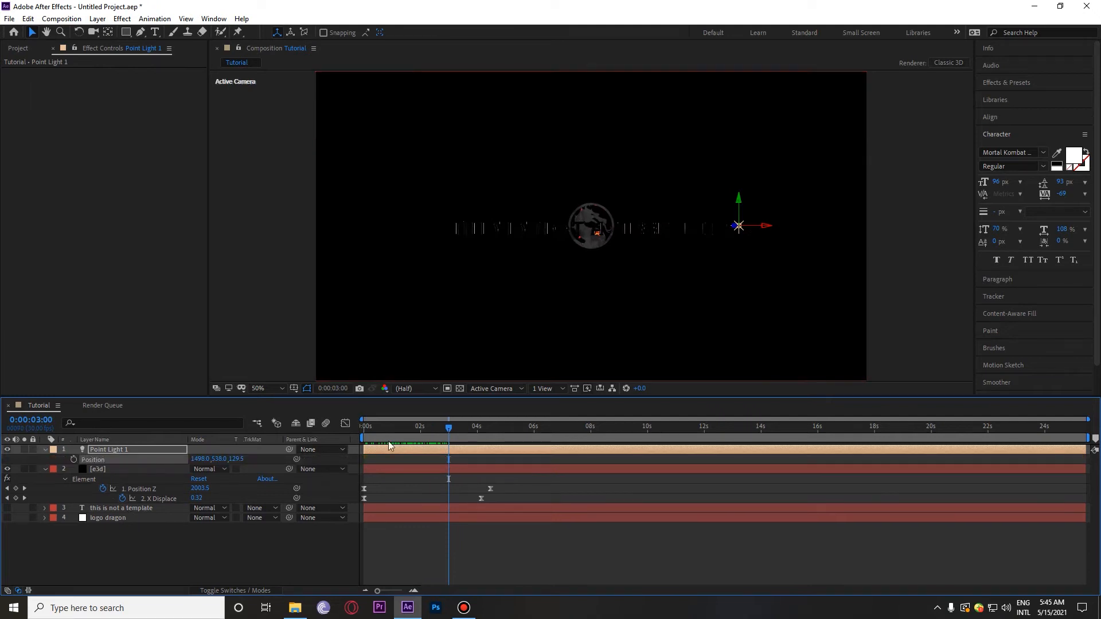
pyautogui.click(74, 460)
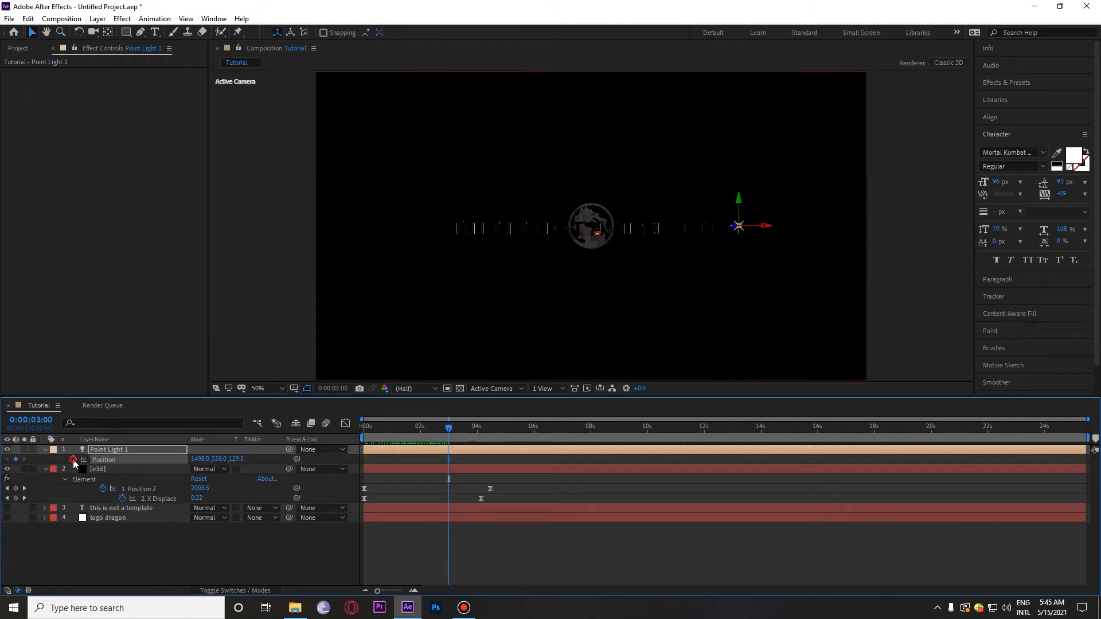
pyautogui.moveTo(244, 459); pyautogui.dragTo(202, 462)
# - Set Point Light 1's X position to 963 at 0:00:04:08 so it sweeps to the title's centre, and preview the move
pyautogui.click(484, 491)
pyautogui.moveTo(448, 431); pyautogui.dragTo(485, 435)
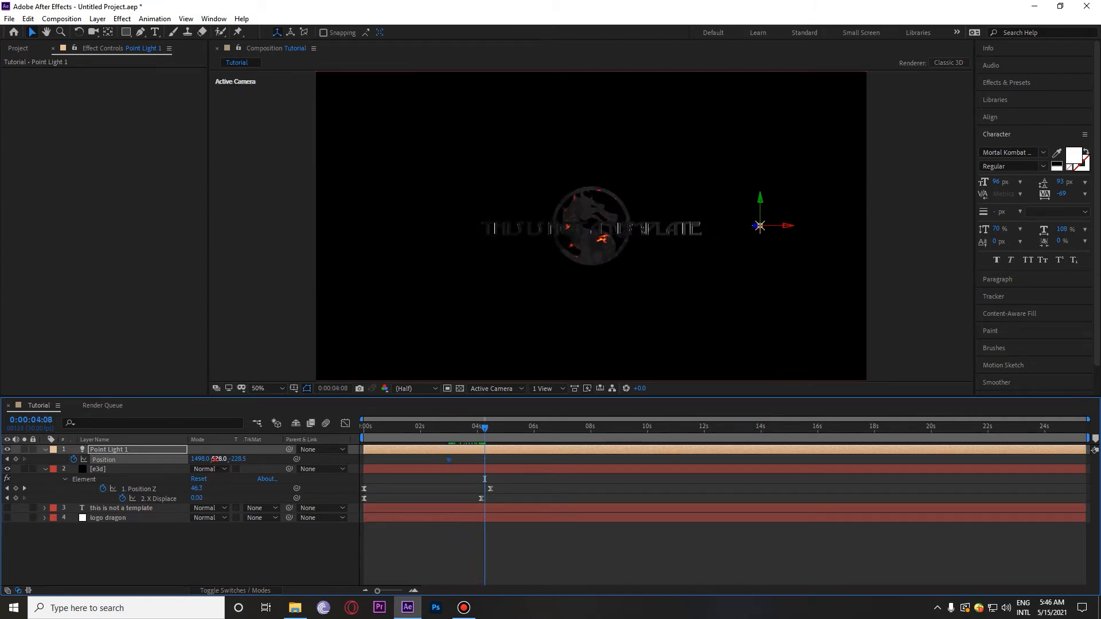
pyautogui.moveTo(200, 459); pyautogui.dragTo(3, 484)
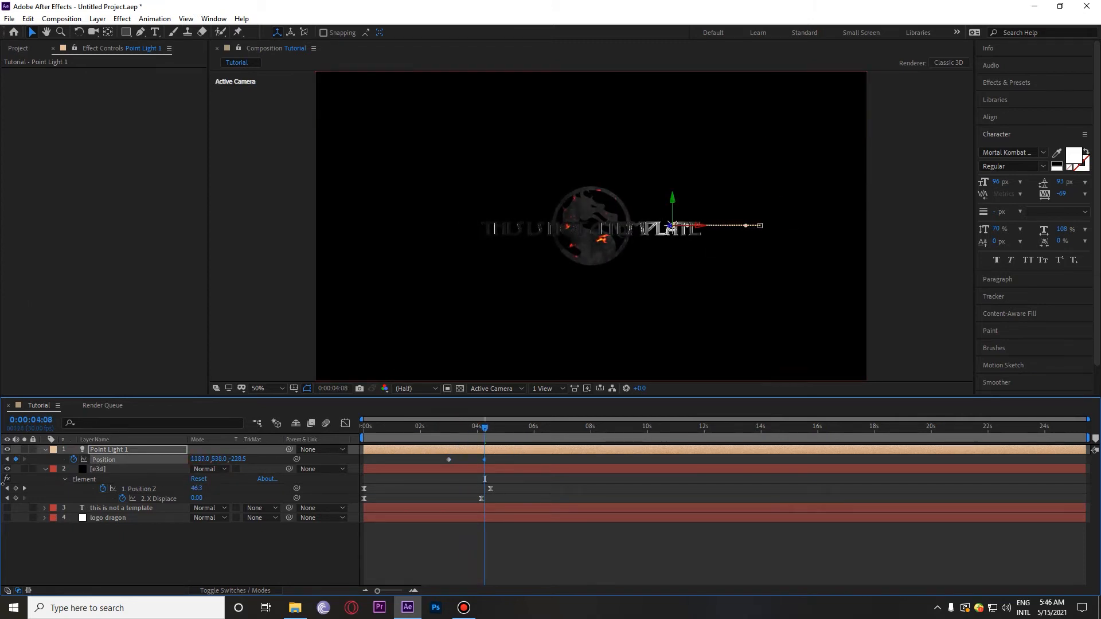
pyautogui.moveTo(201, 459); pyautogui.dragTo(122, 463)
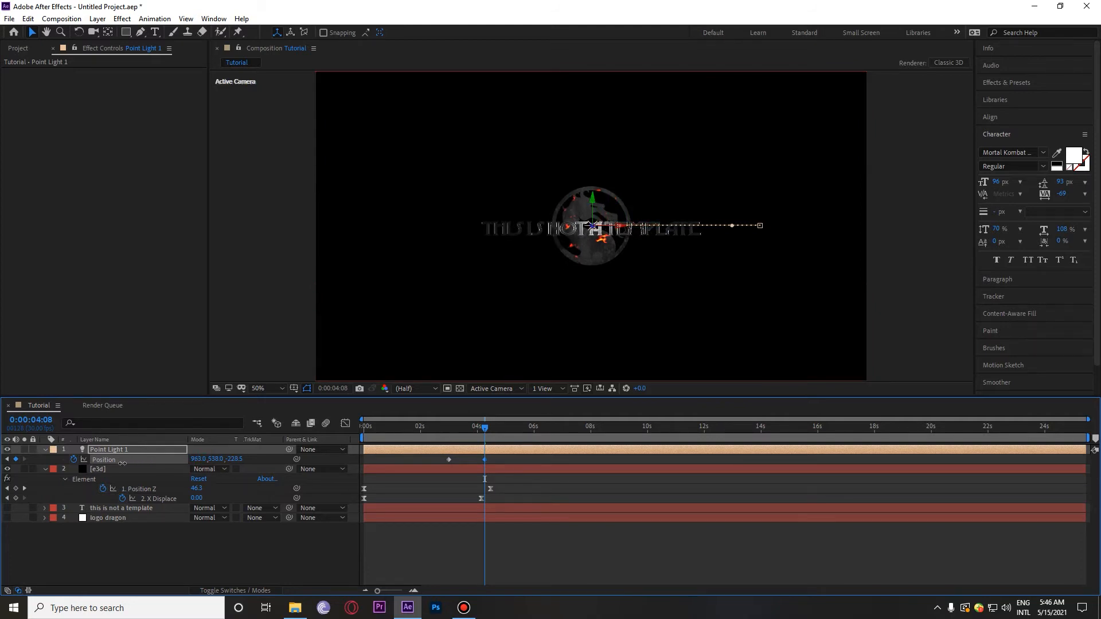
pyautogui.click(434, 434)
pyautogui.press('space')
pyautogui.press('space')
# - Apply Easy Ease to Point Light 1's Position keyframes, move the end keyframe to about 0:00:05:08, and preview
pyautogui.moveTo(486, 459); pyautogui.dragTo(440, 466)
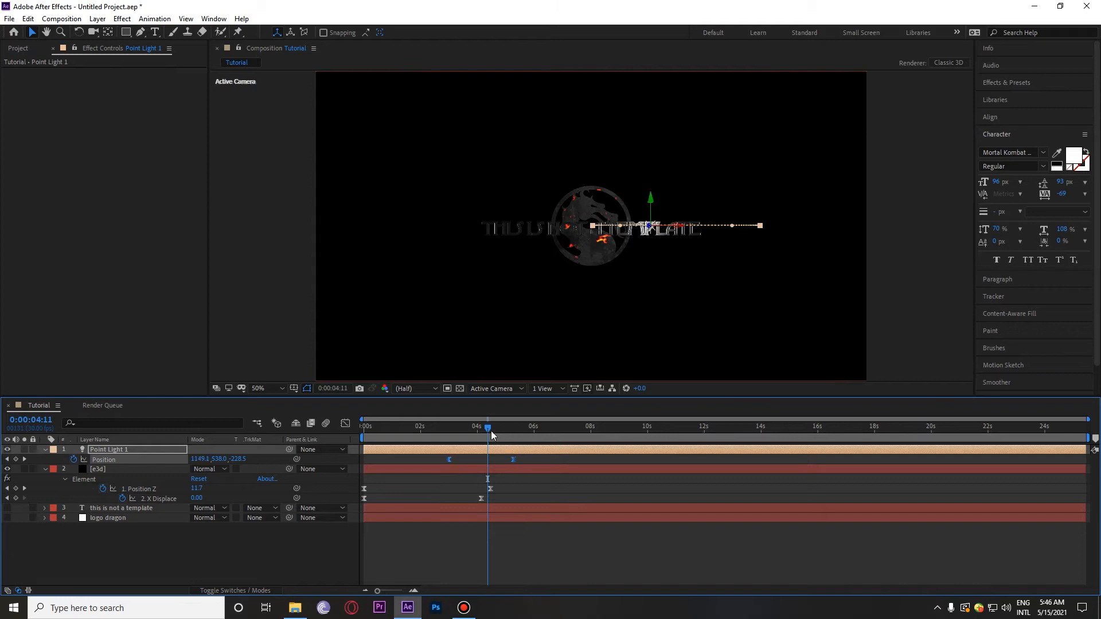
pyautogui.click(441, 436)
pyautogui.press('space')
pyautogui.press('space')
# - Duplicate Point Light 1 and delete the Position keyframes from the copy
pyautogui.hotkey('ctrl', 'd')
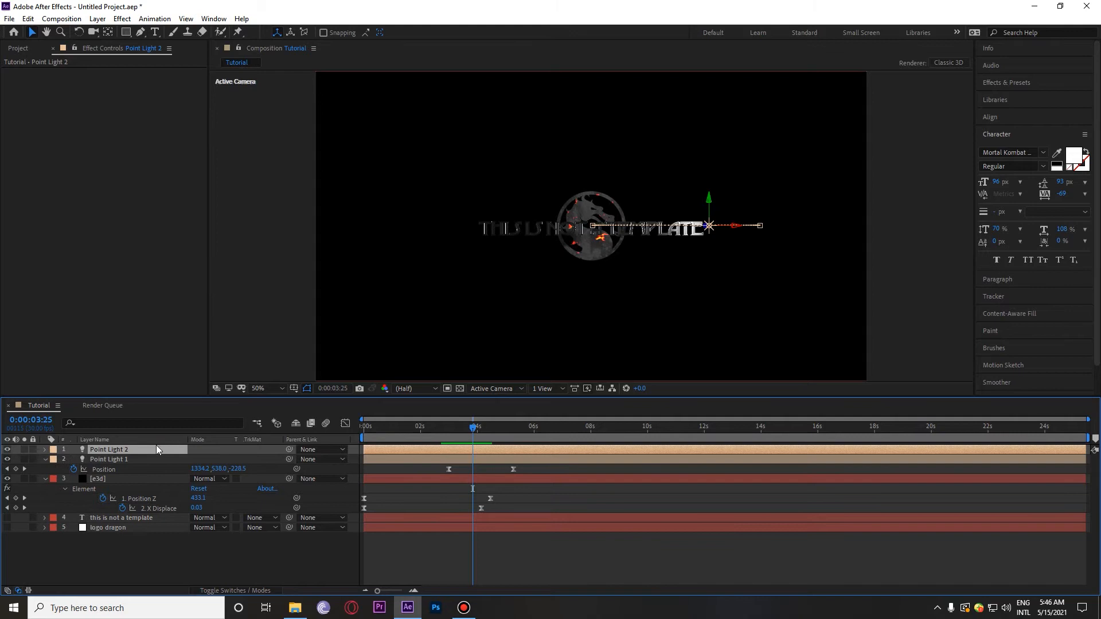
pyautogui.press('p')
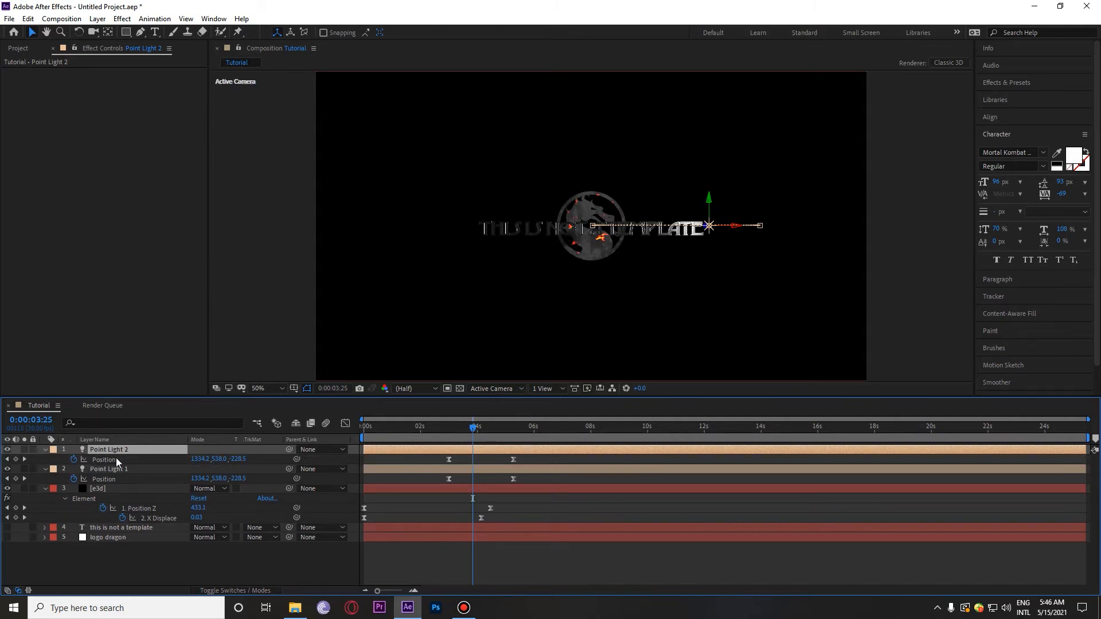
pyautogui.click(116, 457)
pyautogui.press('Delete')
# - Move Point Light 2 to the left end of the title at about 592.2, 538, 161.5
pyautogui.moveTo(471, 434); pyautogui.dragTo(396, 440)
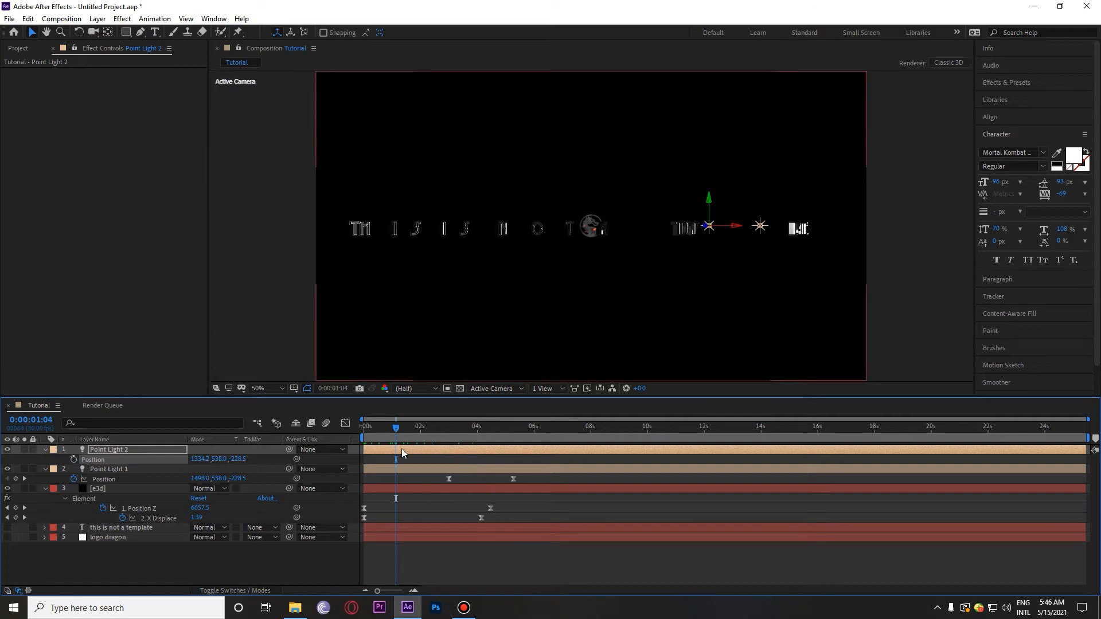
pyautogui.click(141, 440)
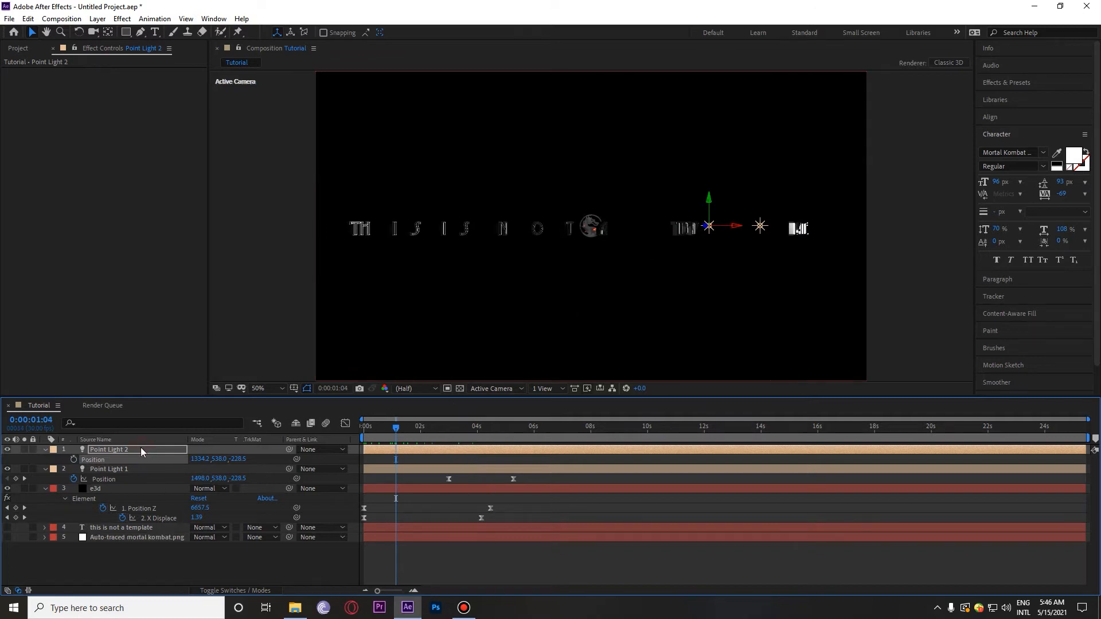
pyautogui.click(141, 451)
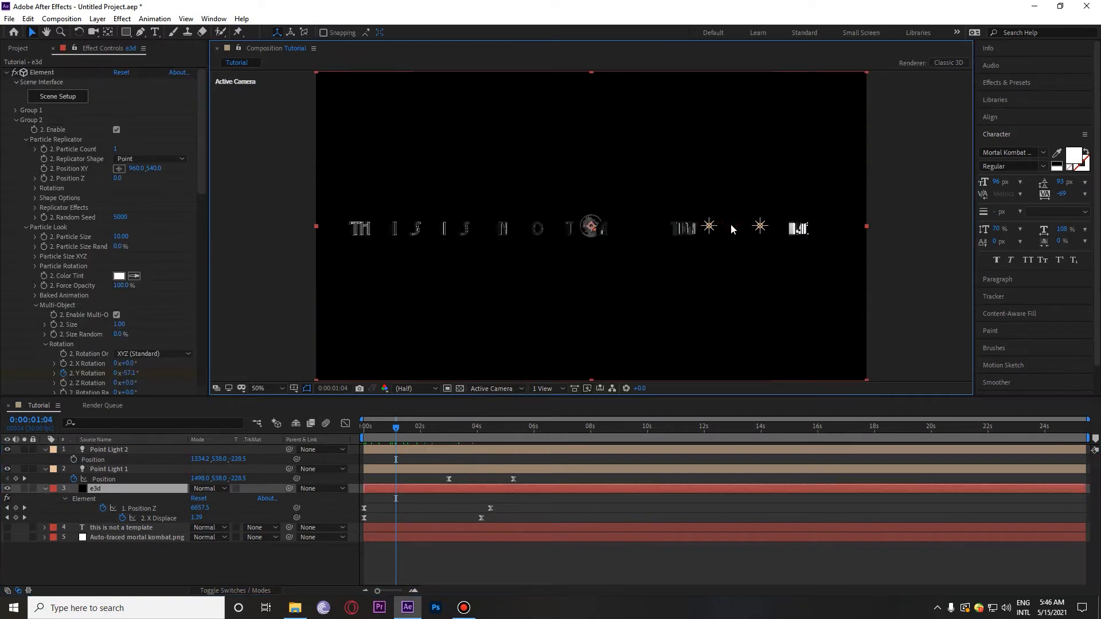
pyautogui.moveTo(731, 224); pyautogui.dragTo(427, 284)
pyautogui.moveTo(404, 429); pyautogui.dragTo(461, 446)
pyautogui.moveTo(381, 230); pyautogui.dragTo(498, 230)
pyautogui.click(499, 230)
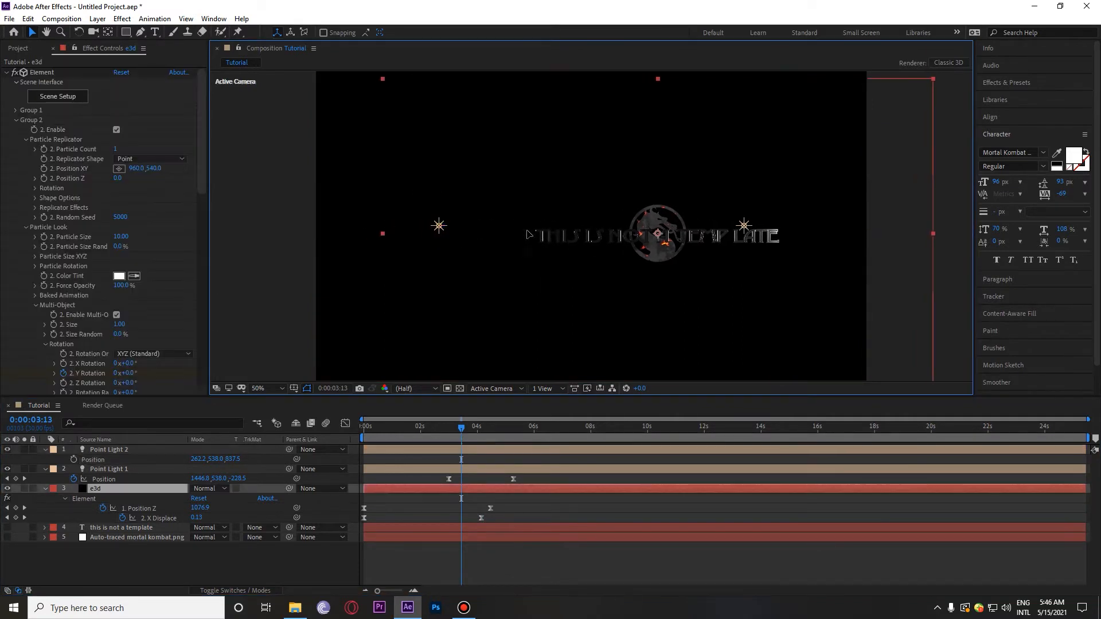
pyautogui.click(462, 227)
pyautogui.moveTo(462, 227); pyautogui.dragTo(121, 365)
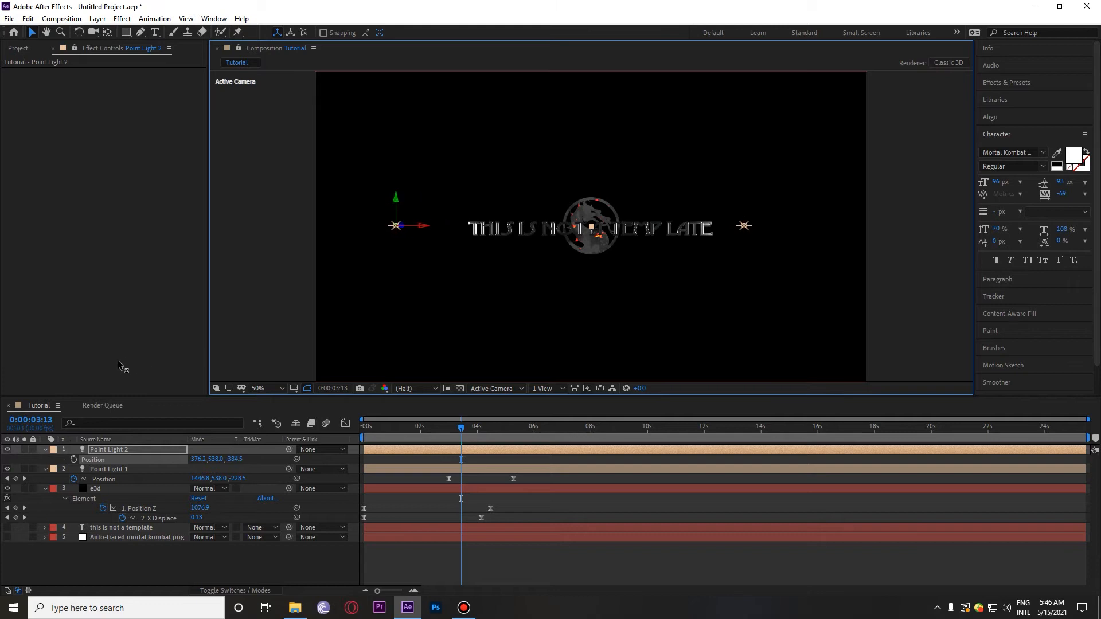
pyautogui.moveTo(432, 231); pyautogui.dragTo(611, 250)
# - Enable Position keyframing for Point Light 2 at 0:00:03:14 and set its Z position to -294.5 one frame after
pyautogui.click(451, 427)
pyautogui.moveTo(429, 441); pyautogui.dragTo(460, 510)
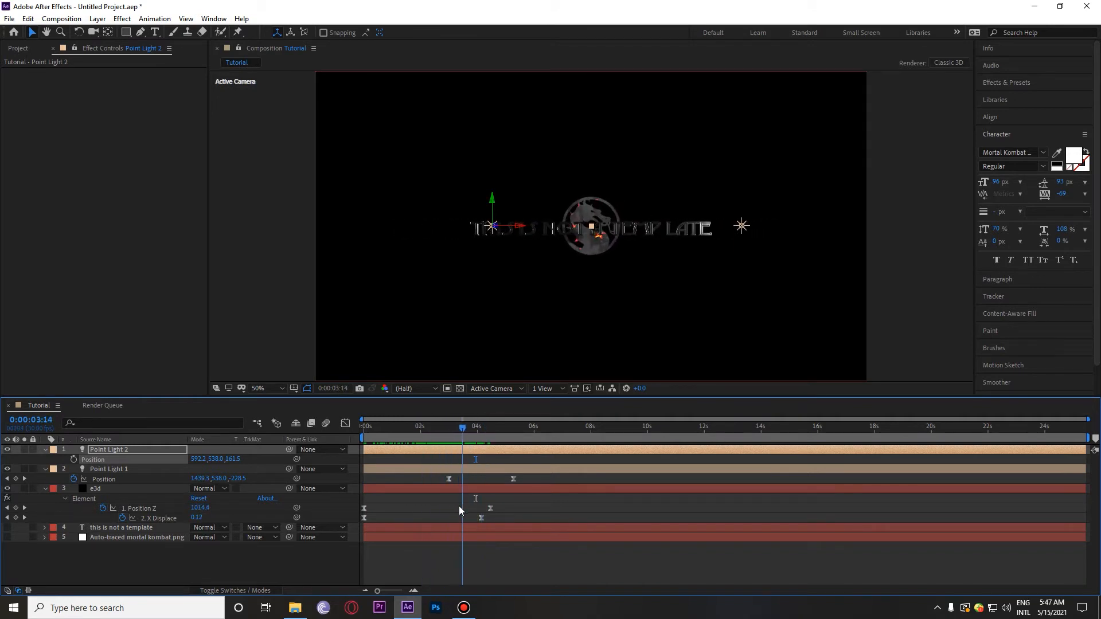
pyautogui.click(73, 458)
pyautogui.press('pagedown')
pyautogui.moveTo(236, 463); pyautogui.dragTo(19, 480)
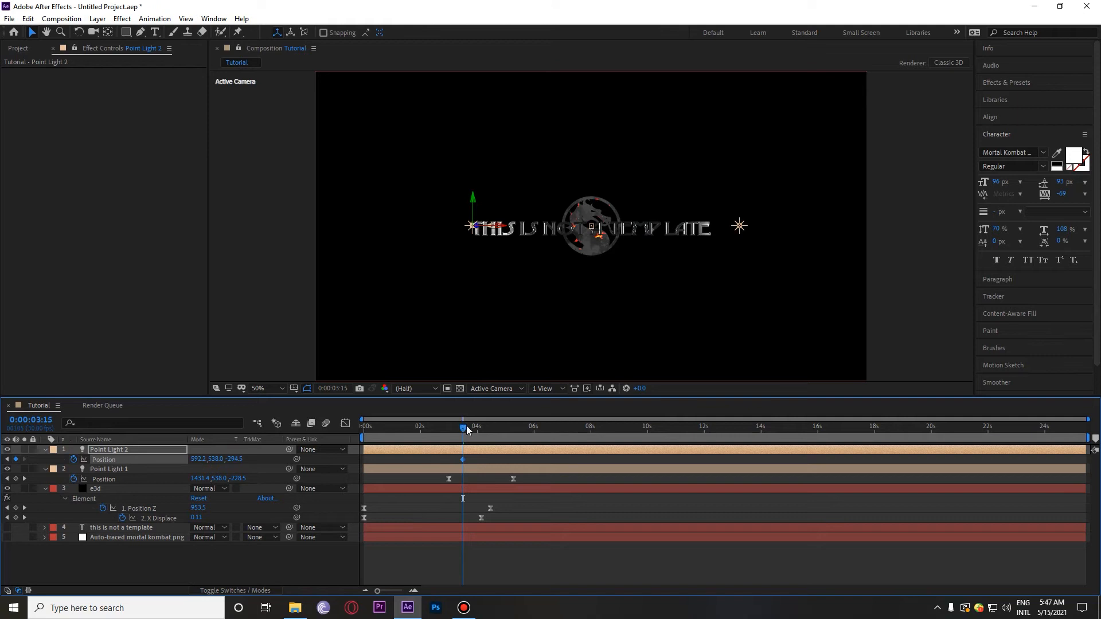
# - Add a Position keyframe at 0:00:05:08 that moves Point Light 2 along X towards the title's centre, and preview the sweep
pyautogui.moveTo(467, 436); pyautogui.dragTo(514, 432)
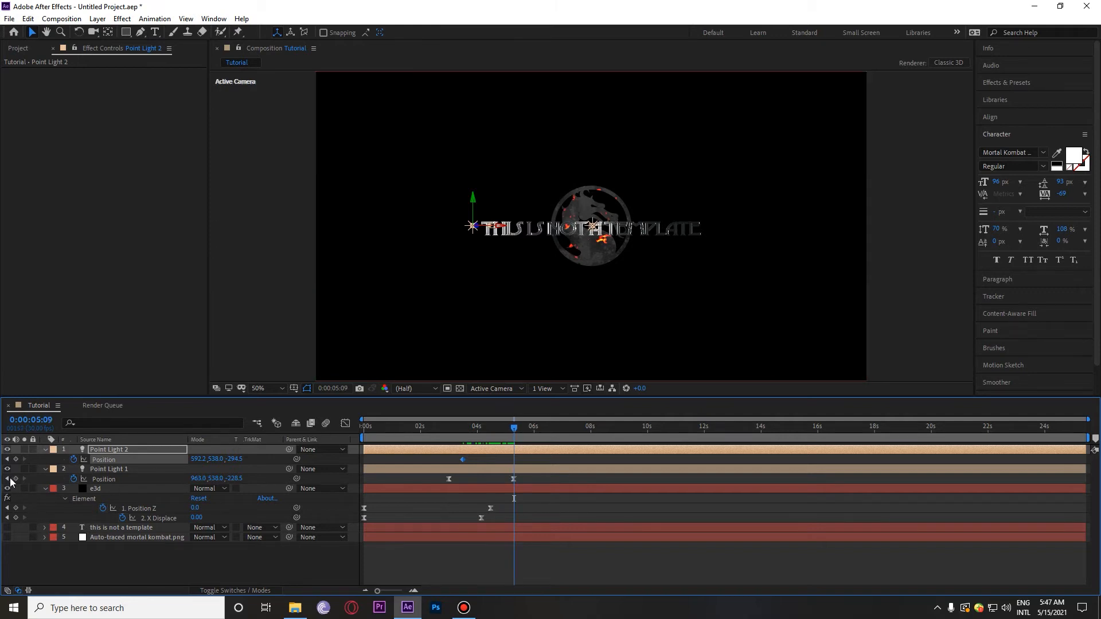
pyautogui.moveTo(196, 459); pyautogui.dragTo(391, 504)
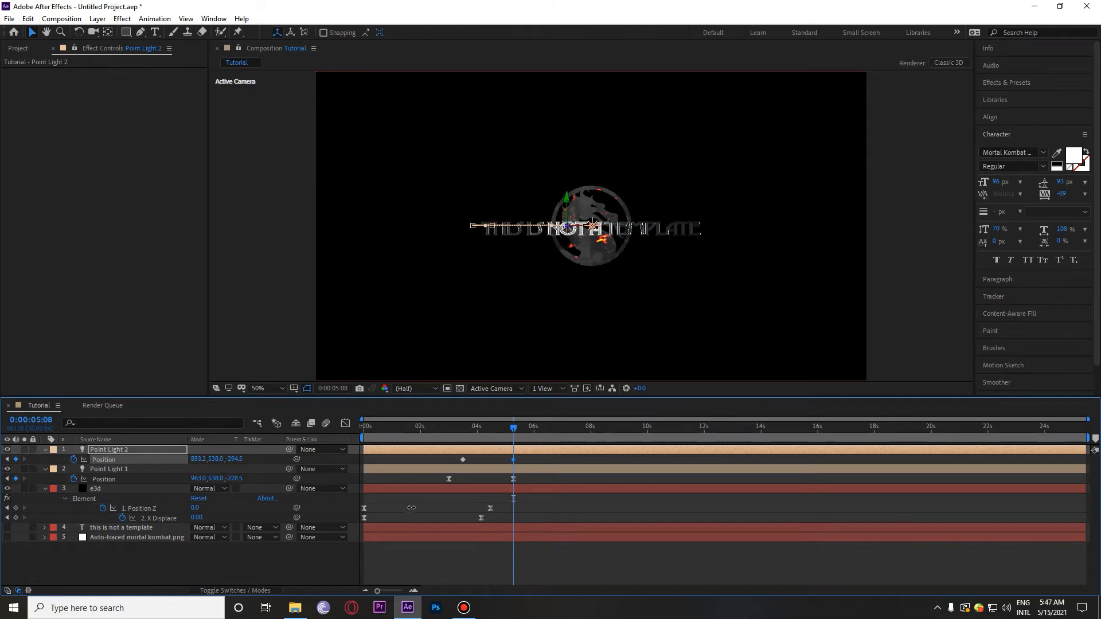
pyautogui.moveTo(504, 433); pyautogui.dragTo(436, 431)
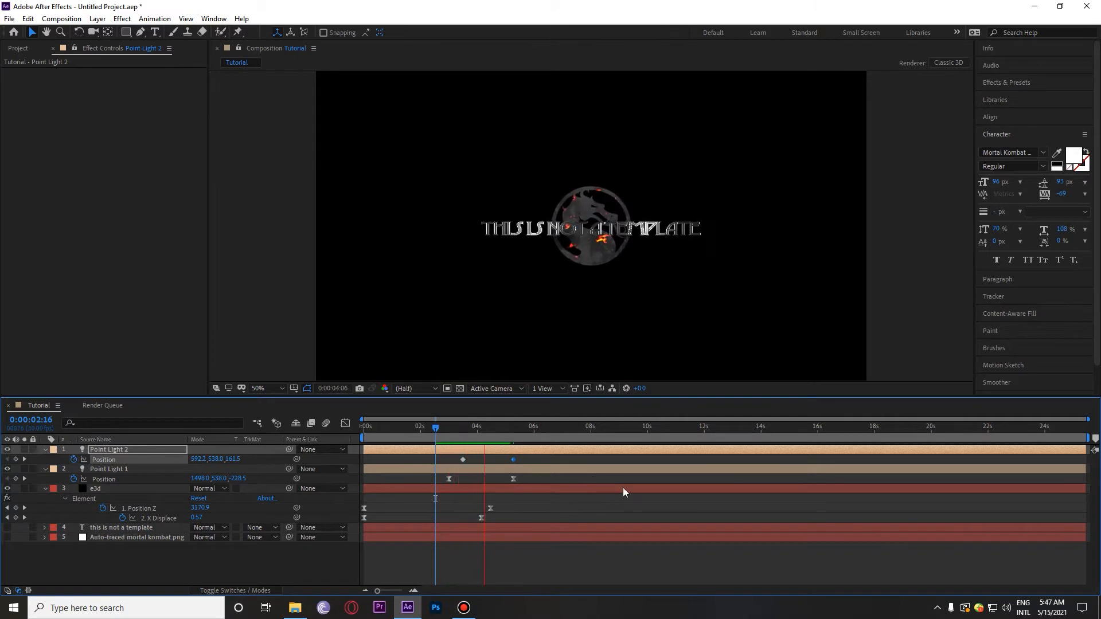
pyautogui.press('space')
# - Try changing Point Light 2's Y position at 0:00:03:14, undo it, and remove the light's end Position keyframe at 0:00:05:08
pyautogui.moveTo(507, 433); pyautogui.dragTo(463, 453)
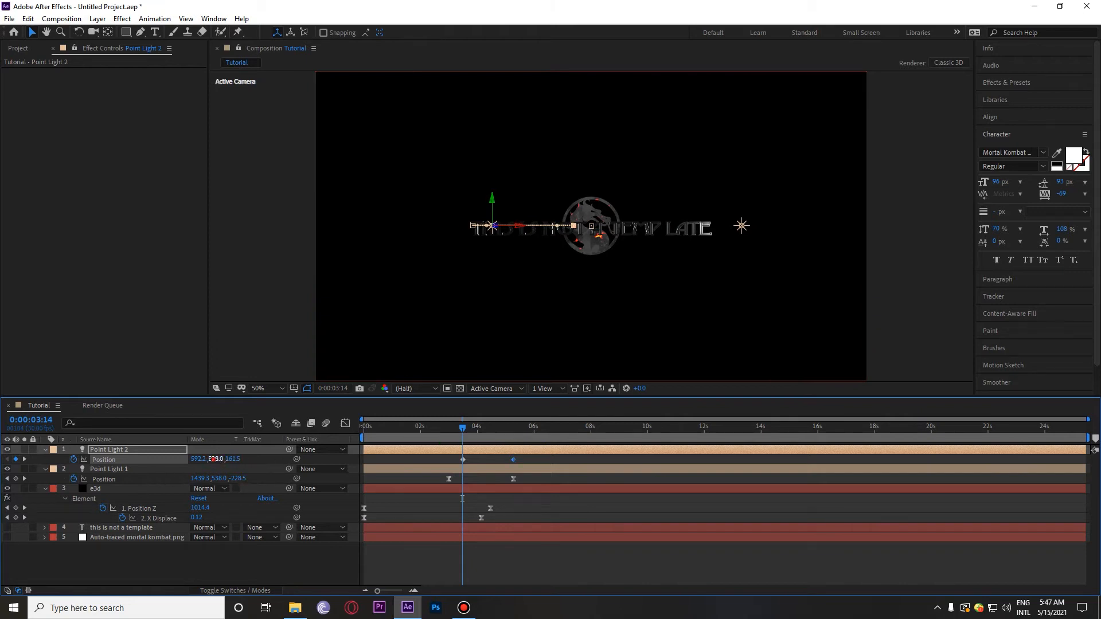
pyautogui.moveTo(461, 428)
pyautogui.mouseDown()
pyautogui.moveTo(487, 431)
pyautogui.moveTo(445, 437)
pyautogui.mouseUp()
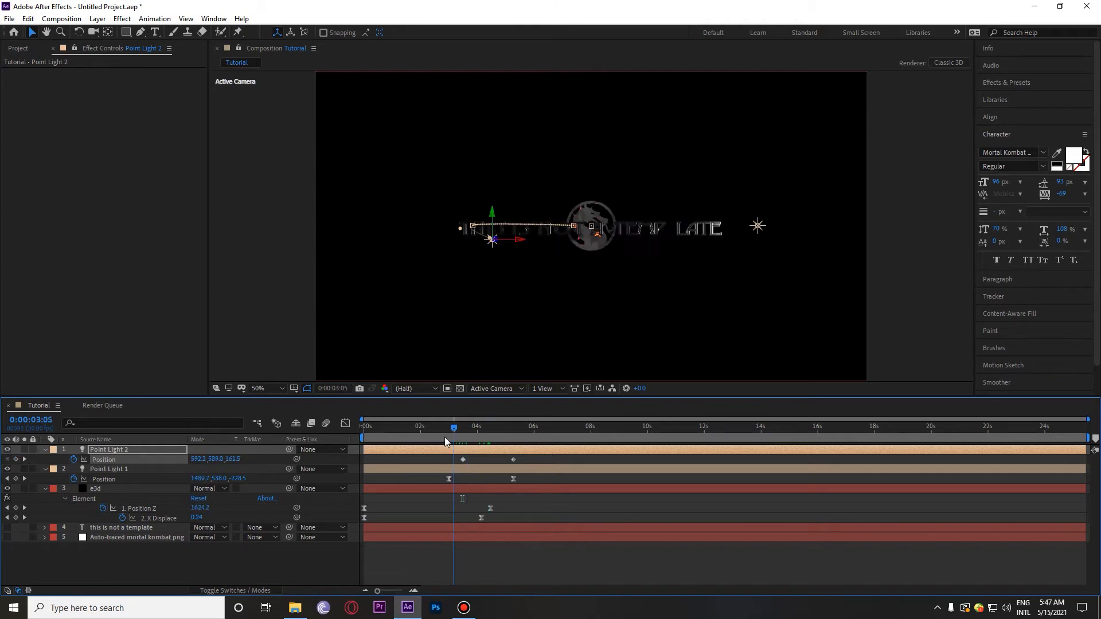
pyautogui.click(512, 459)
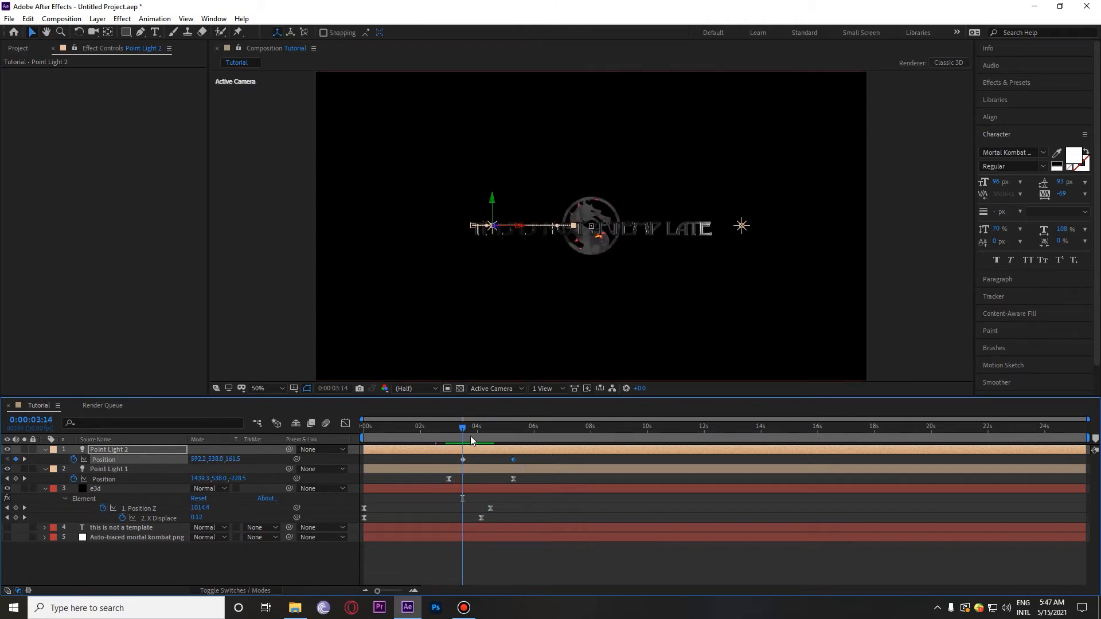
pyautogui.press('k')
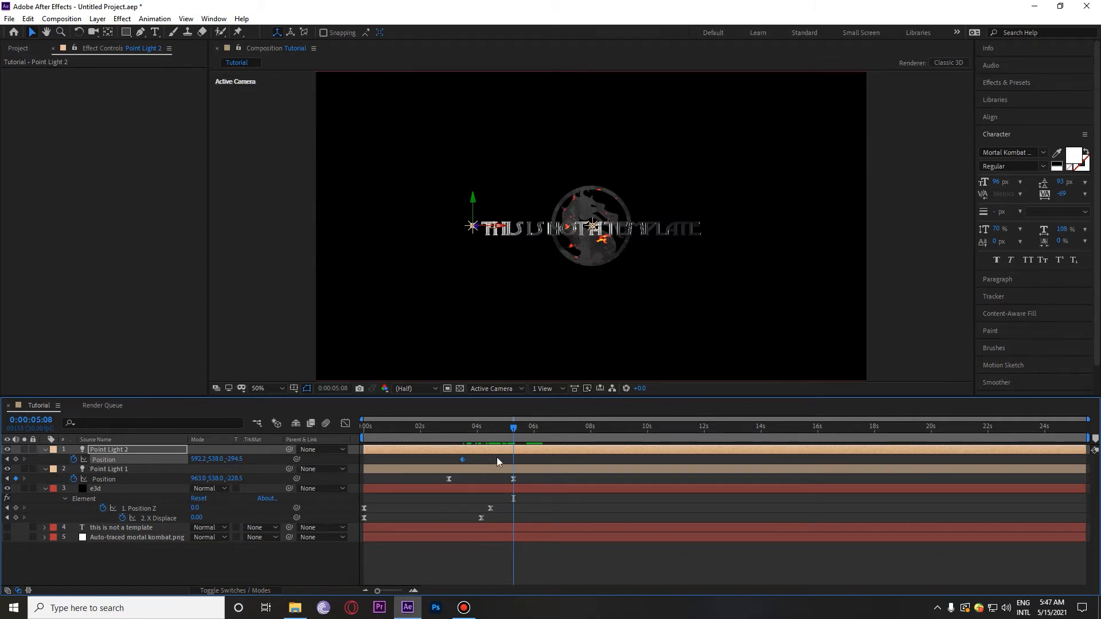
# - Set Point Light 2's starting Y position to 583, add a Position keyframe at 0:00:05:07 moving X towards the title's centre, and preview
pyautogui.press('j')
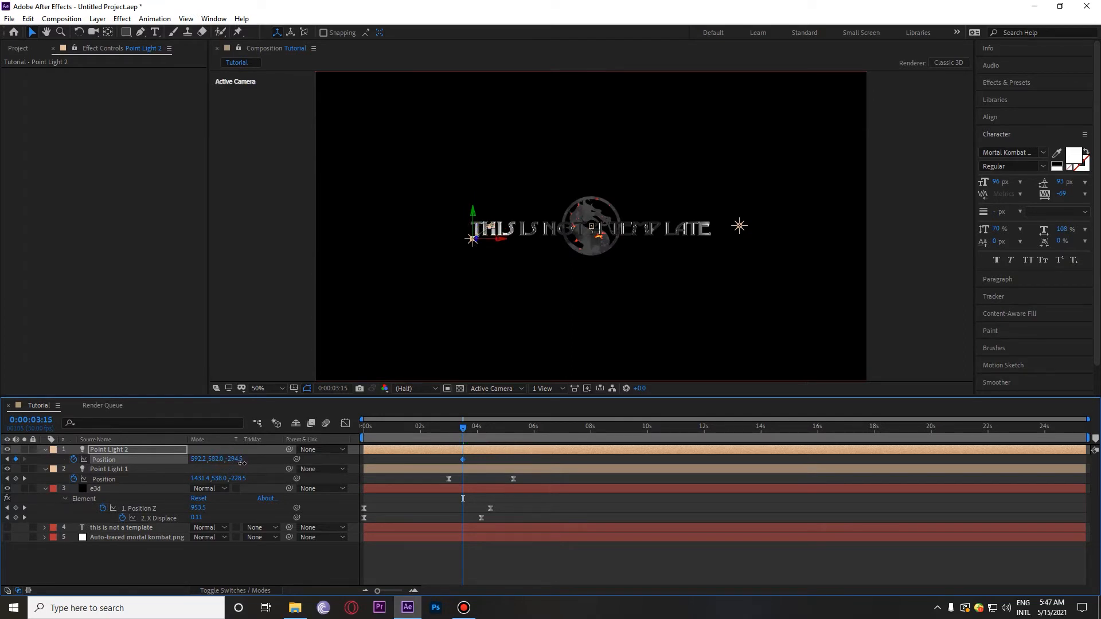
pyautogui.moveTo(472, 434); pyautogui.dragTo(512, 441)
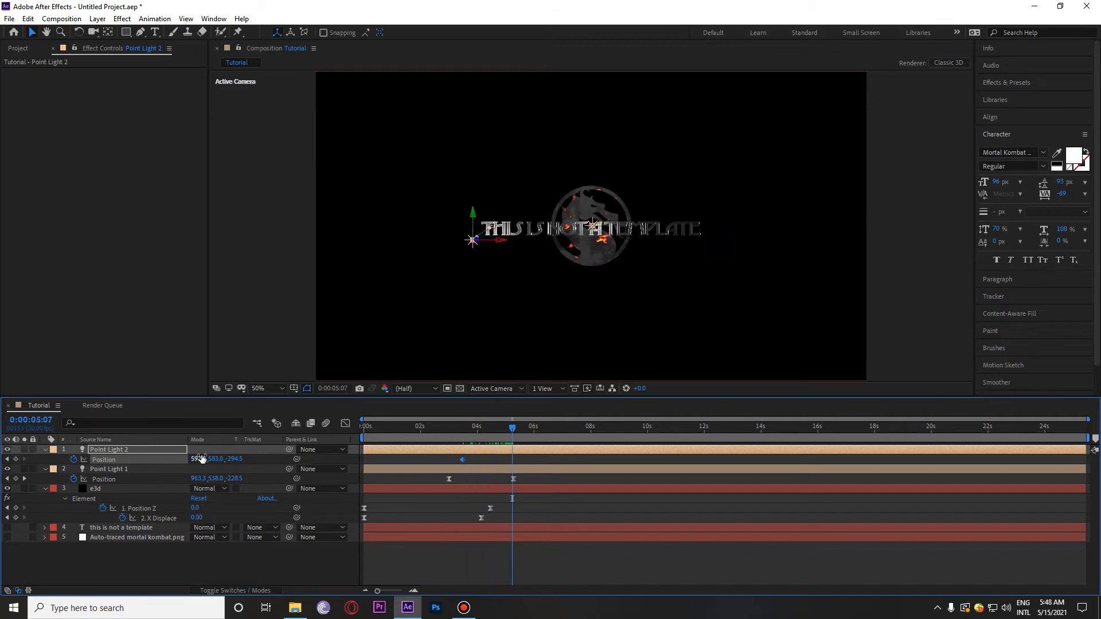
pyautogui.moveTo(243, 466); pyautogui.dragTo(396, 489)
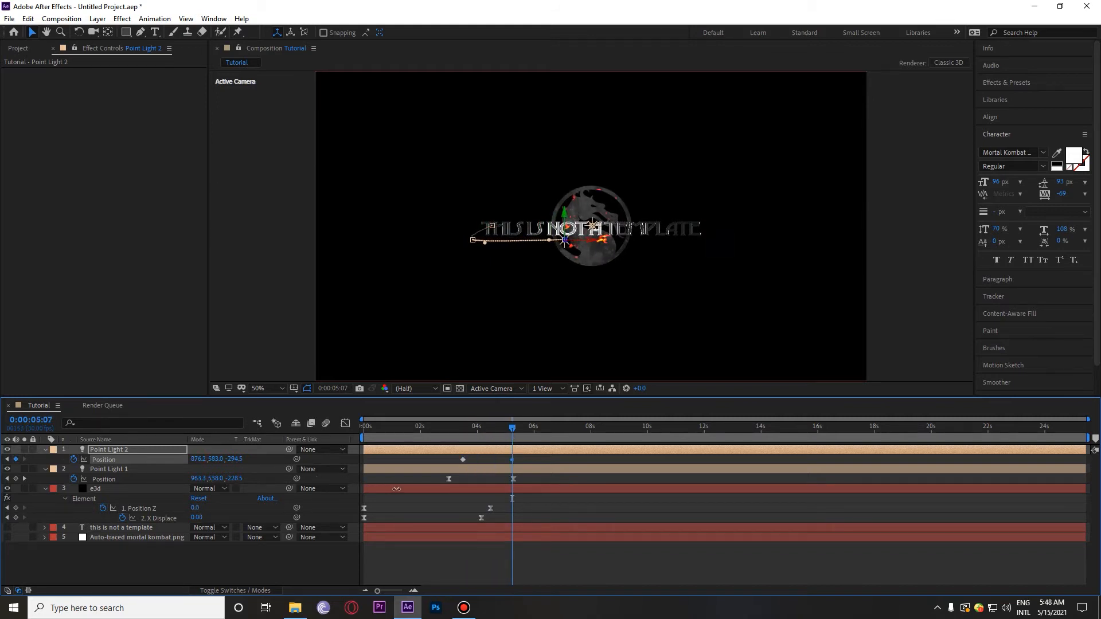
pyautogui.moveTo(498, 433); pyautogui.dragTo(449, 436)
pyautogui.press('space')
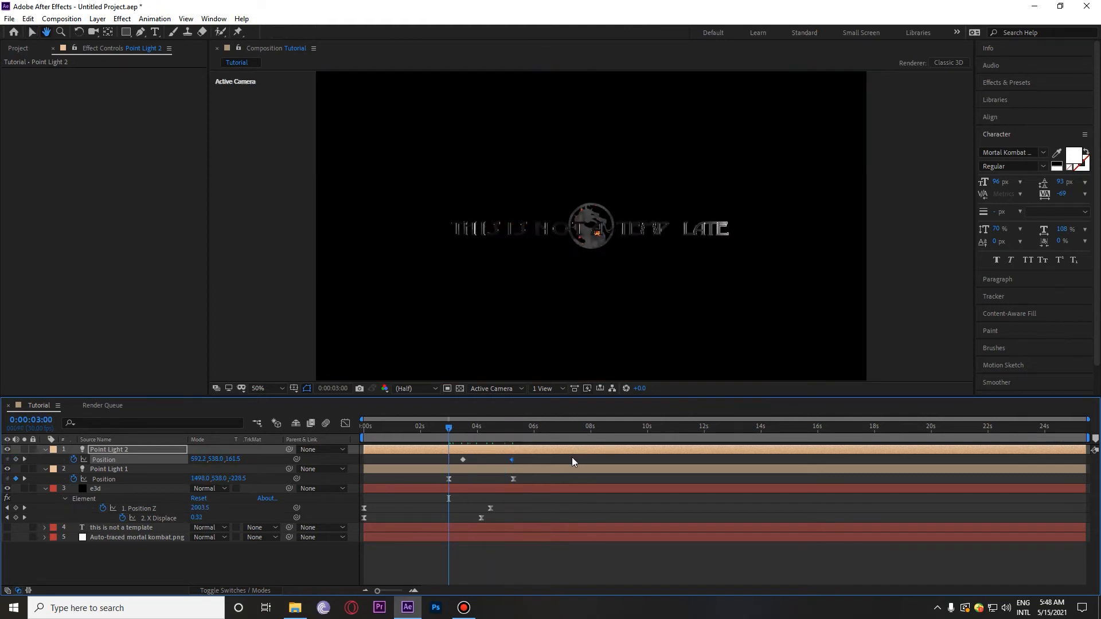
pyautogui.press('space')
# - Apply Easy Ease to Point Light 2's Position keyframes, move the end keyframe to about 8 seconds, and preview the slower sweep
pyautogui.moveTo(538, 457); pyautogui.dragTo(428, 463)
pyautogui.press('F9')
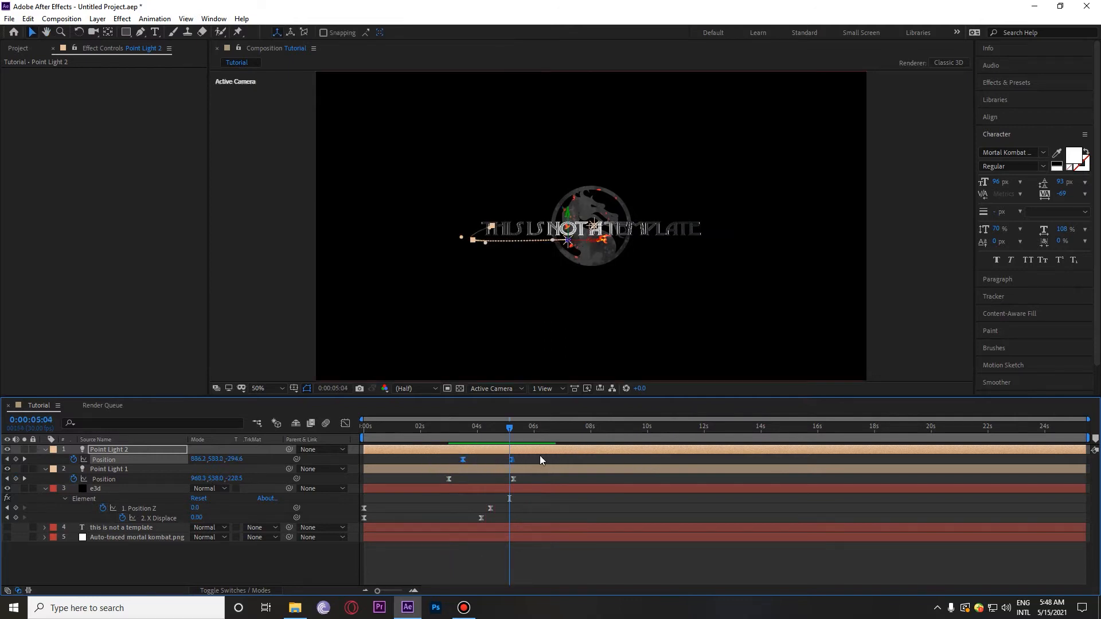
pyautogui.moveTo(514, 459); pyautogui.dragTo(441, 437)
pyautogui.press('space')
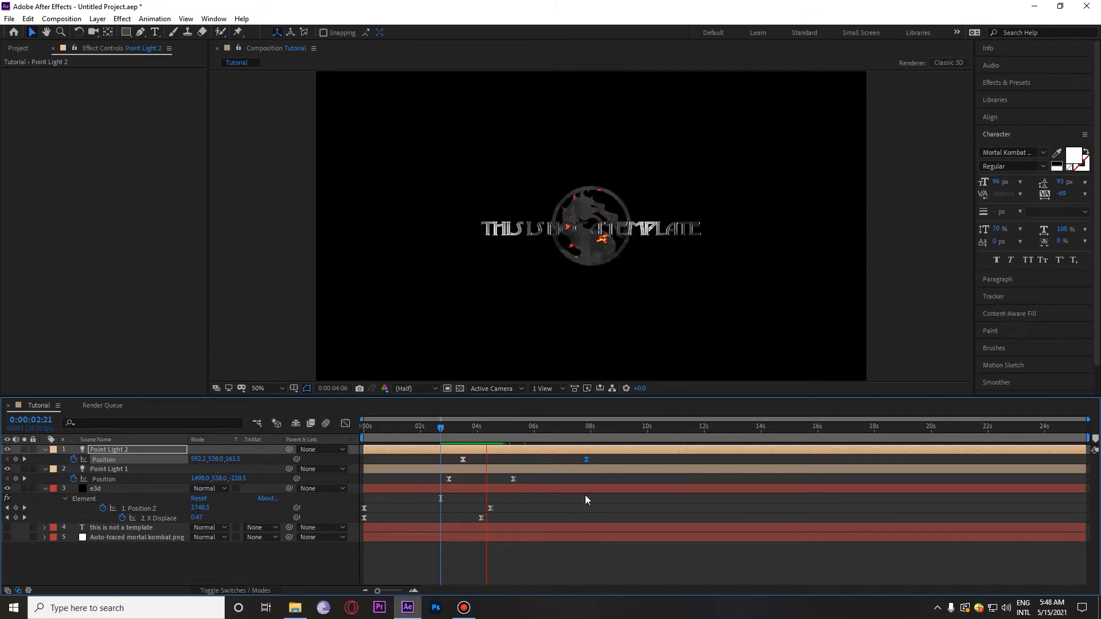
pyautogui.press('space')
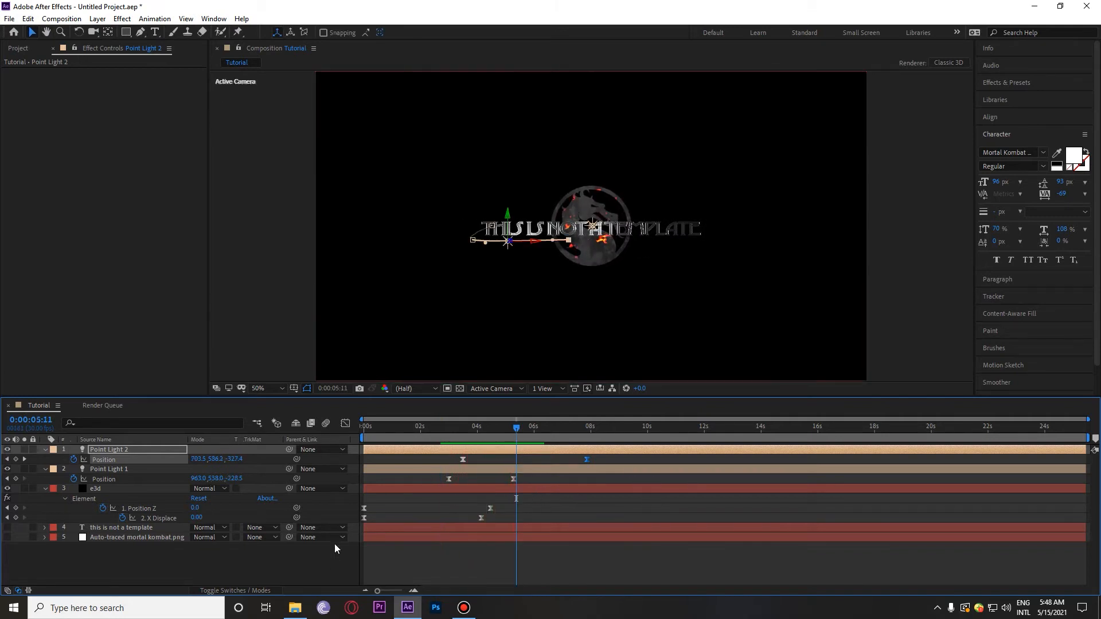
# - Deselect the layers and preview the whole title animation from the start of the composition
pyautogui.click(319, 557)
pyautogui.moveTo(507, 434); pyautogui.dragTo(342, 452)
pyautogui.press('space')
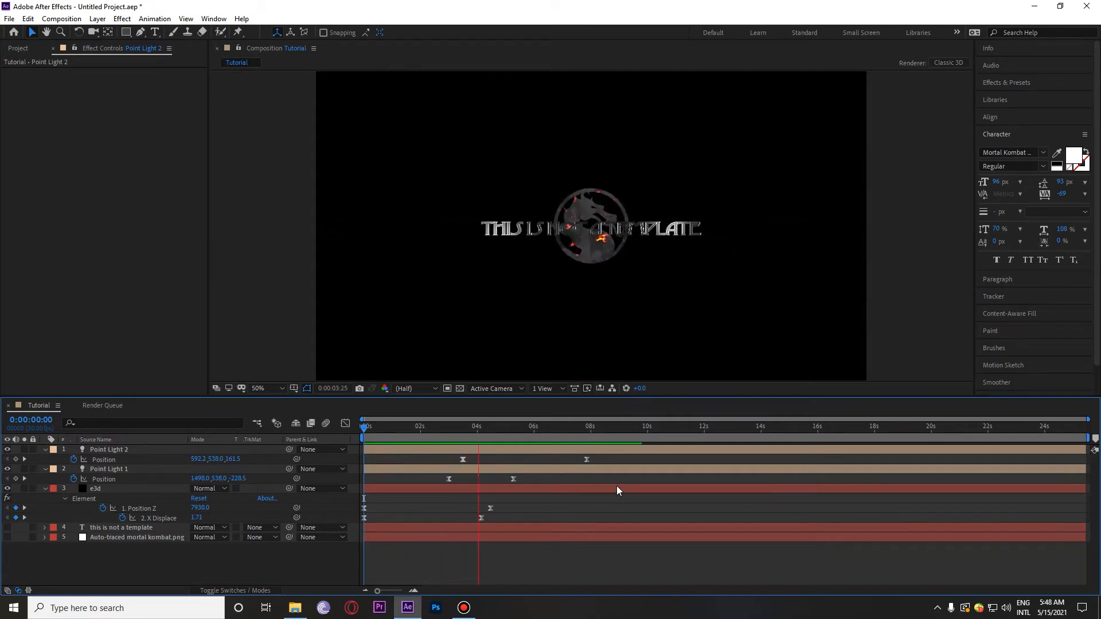
pyautogui.moveTo(517, 428); pyautogui.dragTo(473, 436)
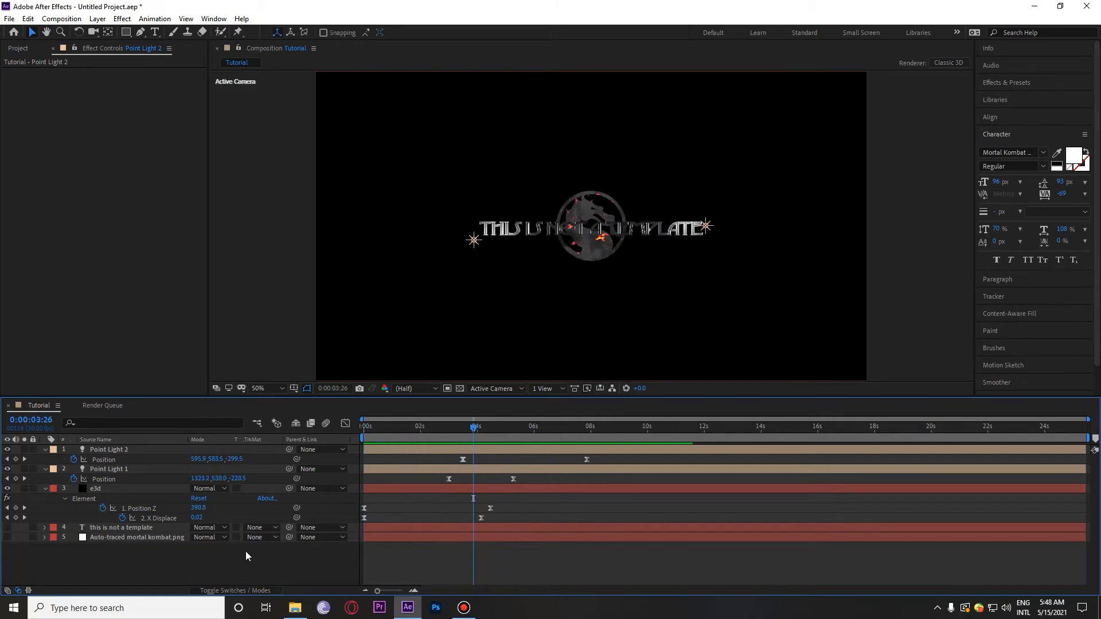
# - Switch to File Explorer, search This PC for "energy", and open the Infinity VFX Assets Collection - Energy folder
pyautogui.click(295, 608)
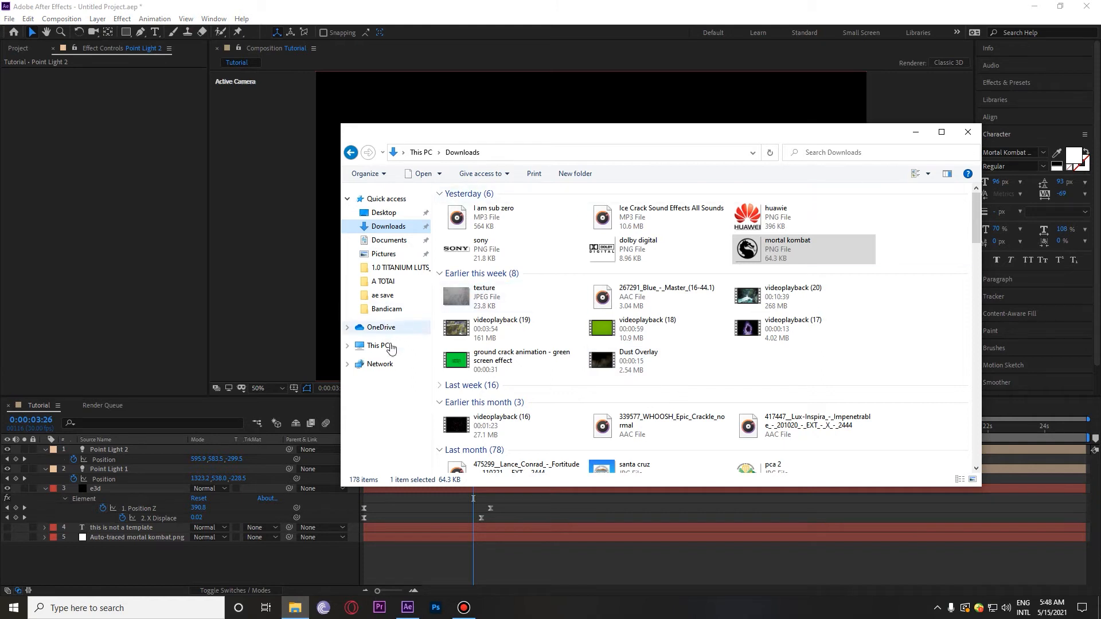
pyautogui.click(378, 345)
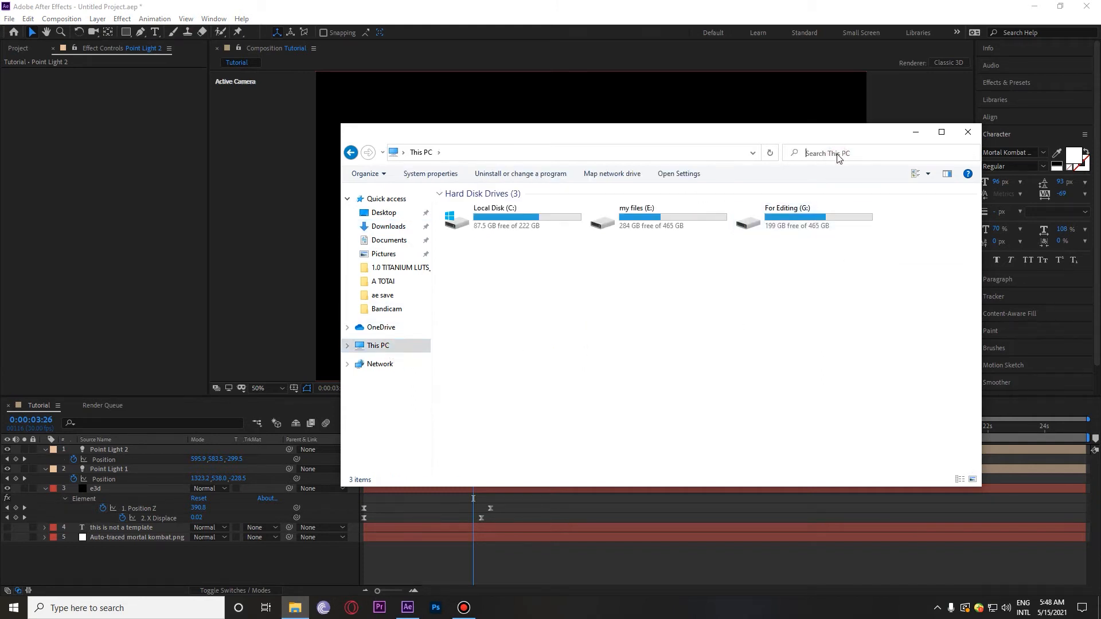
pyautogui.write('energy')
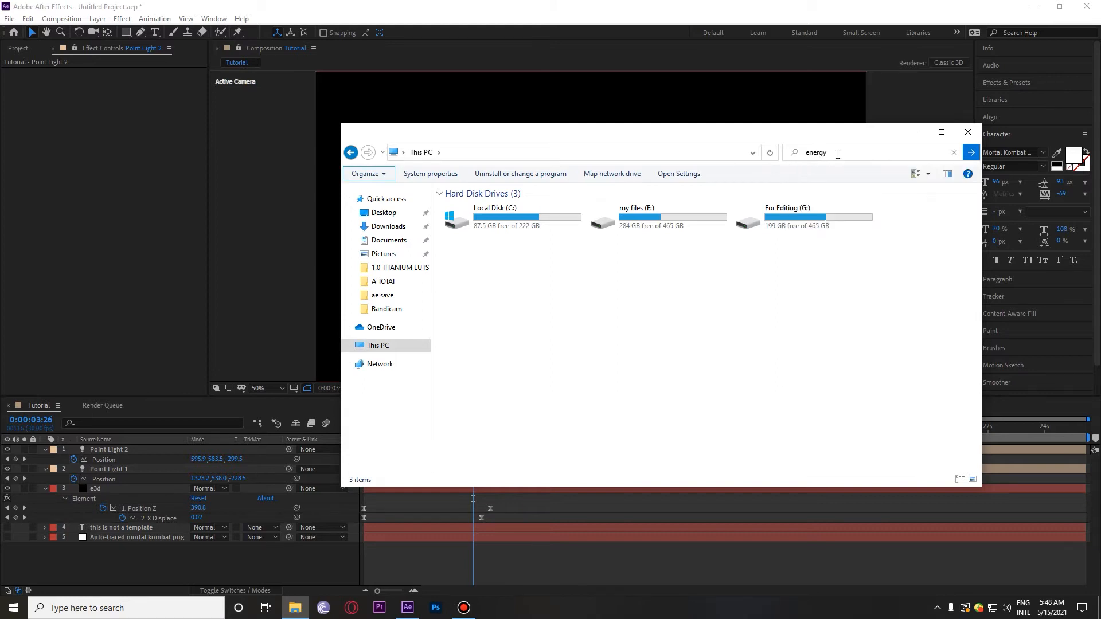
pyautogui.press('Return')
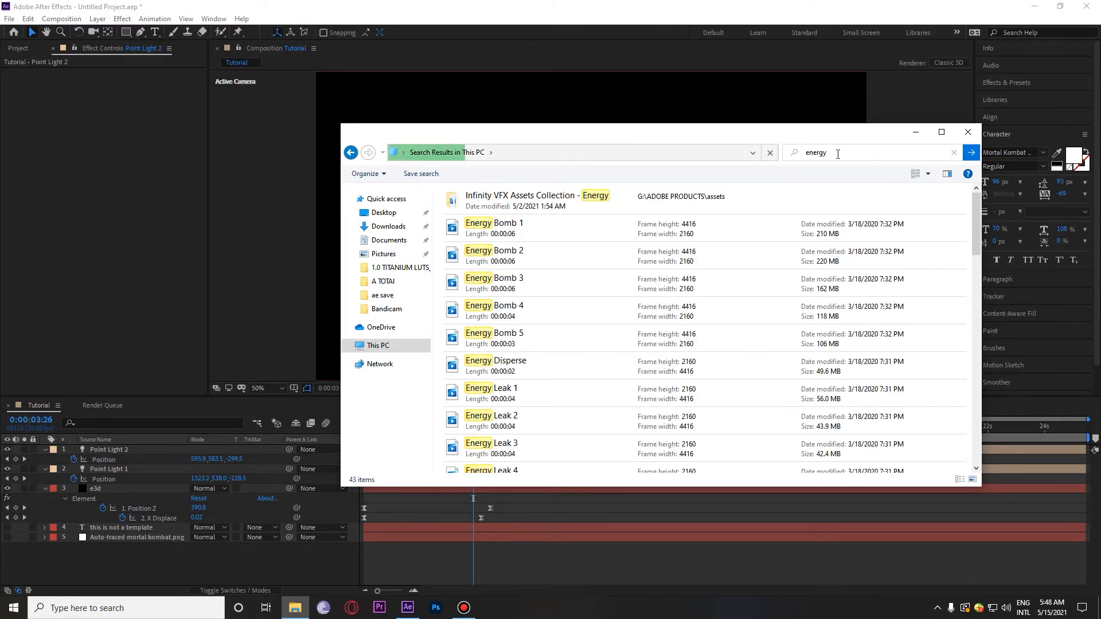
pyautogui.scroll(-5, 586, 366)
pyautogui.scroll(5, 585, 366)
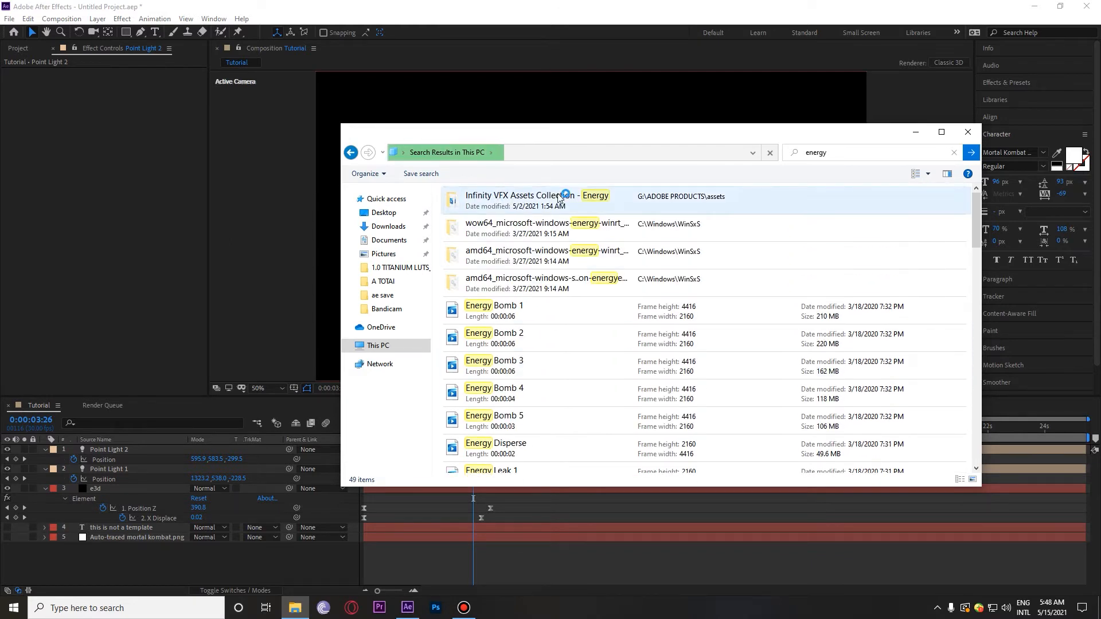
pyautogui.doubleClick(560, 198)
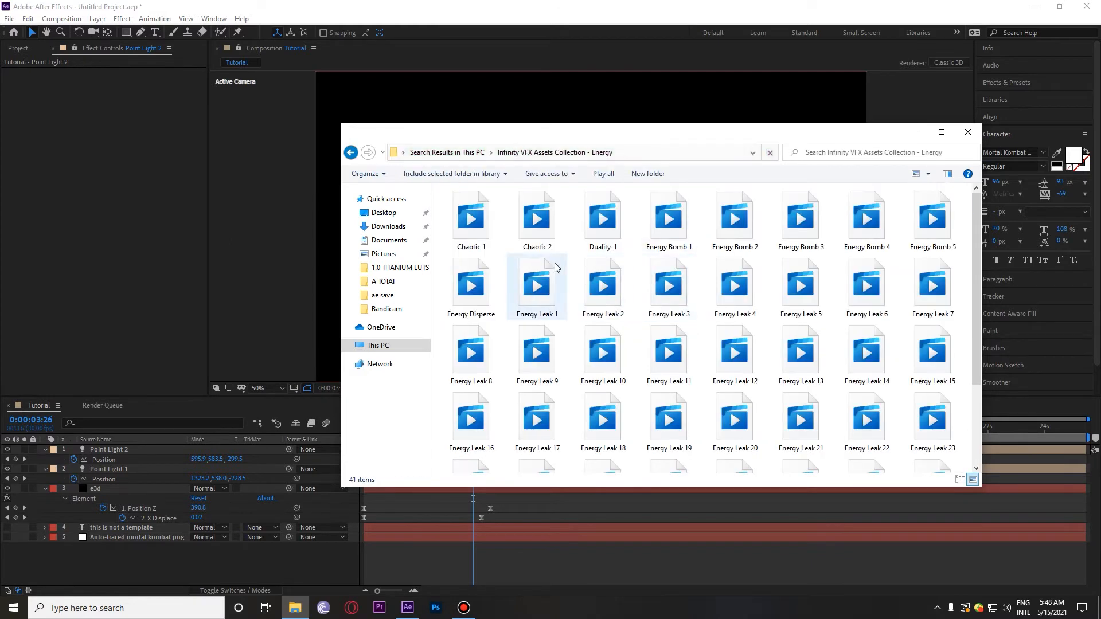
# - Create a project folder named energy in After Effects and import all clips of the Energy collection into it
pyautogui.click(470, 220)
pyautogui.hotkey('ctrl', 'a')
pyautogui.click(39, 74)
pyautogui.rightClick(74, 209)
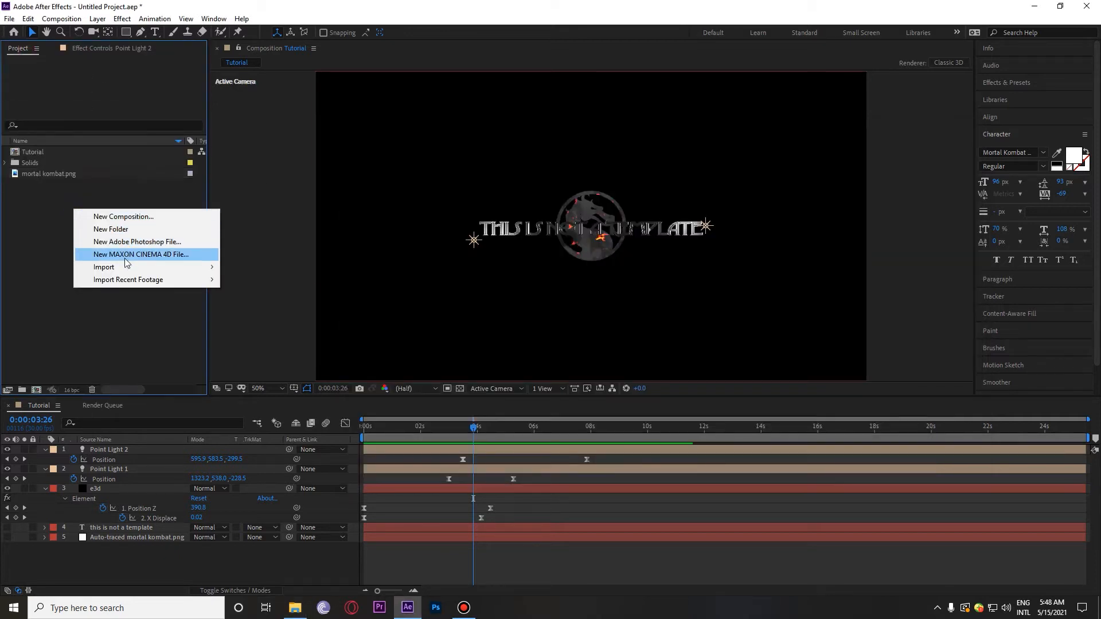
pyautogui.click(154, 229)
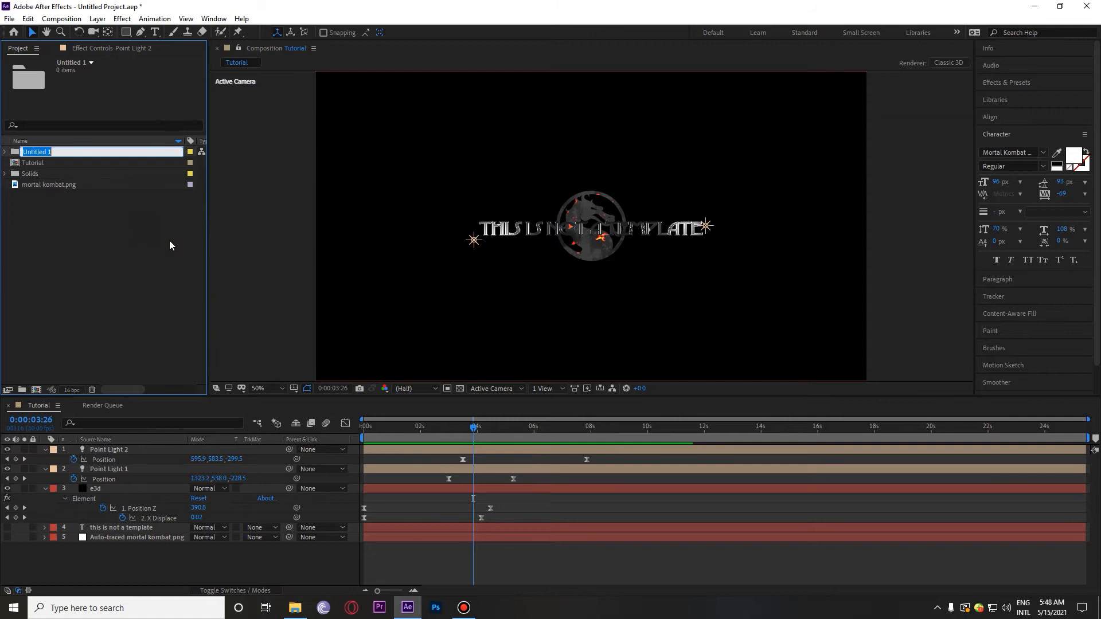
pyautogui.write('energy')
pyautogui.press('Return')
pyautogui.hotkey('alt', 'Tab')
pyautogui.moveTo(484, 237); pyautogui.dragTo(43, 185)
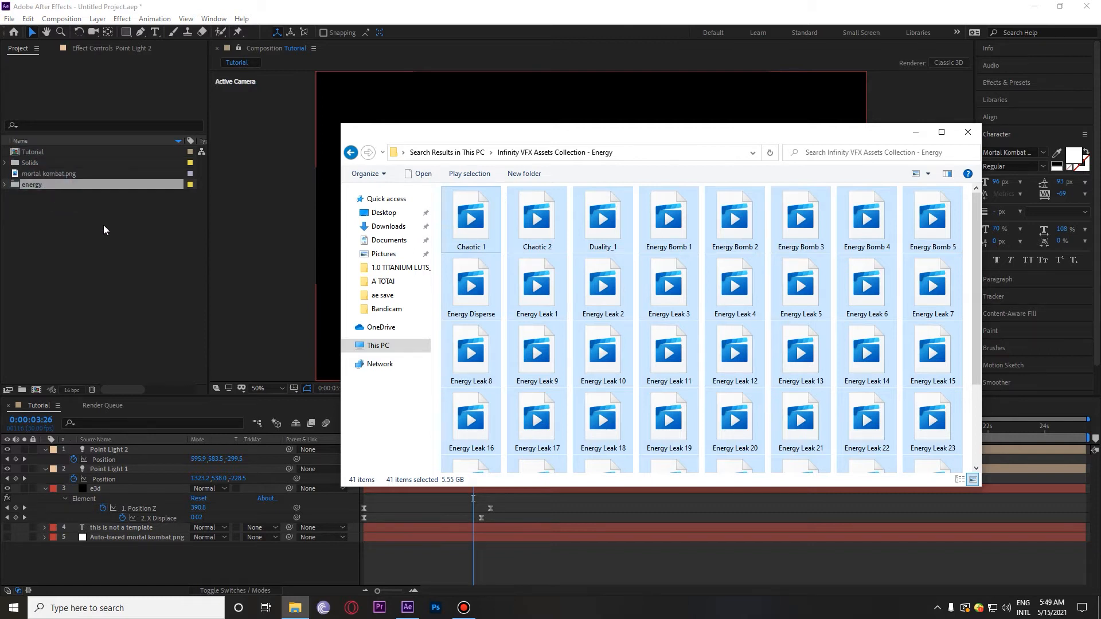
pyautogui.click(178, 288)
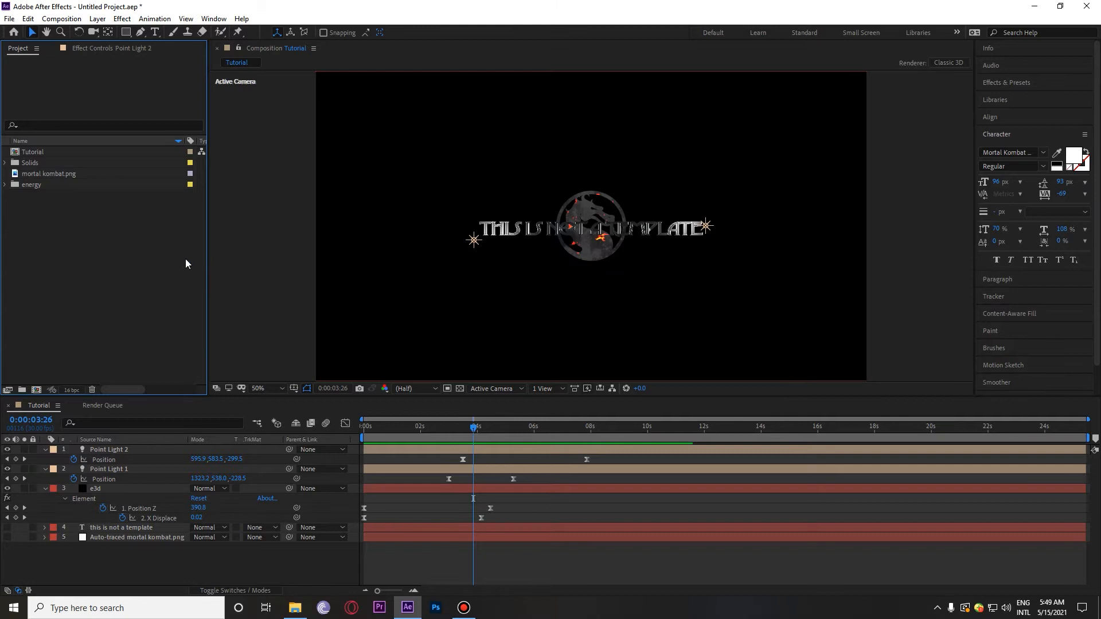
# - Open Energy Leak 19.mov from the energy folder in the Footage viewer and scrub through its smoke
pyautogui.moveTo(482, 414); pyautogui.dragTo(463, 438)
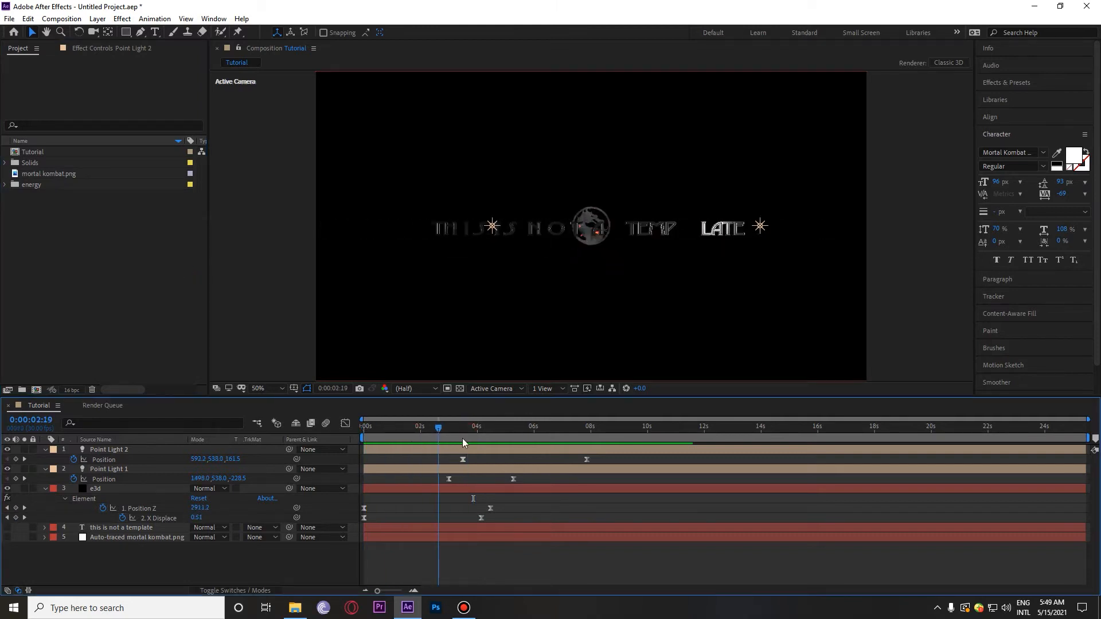
pyautogui.click(10, 184)
pyautogui.click(75, 201)
pyautogui.scroll(-3, 104, 258)
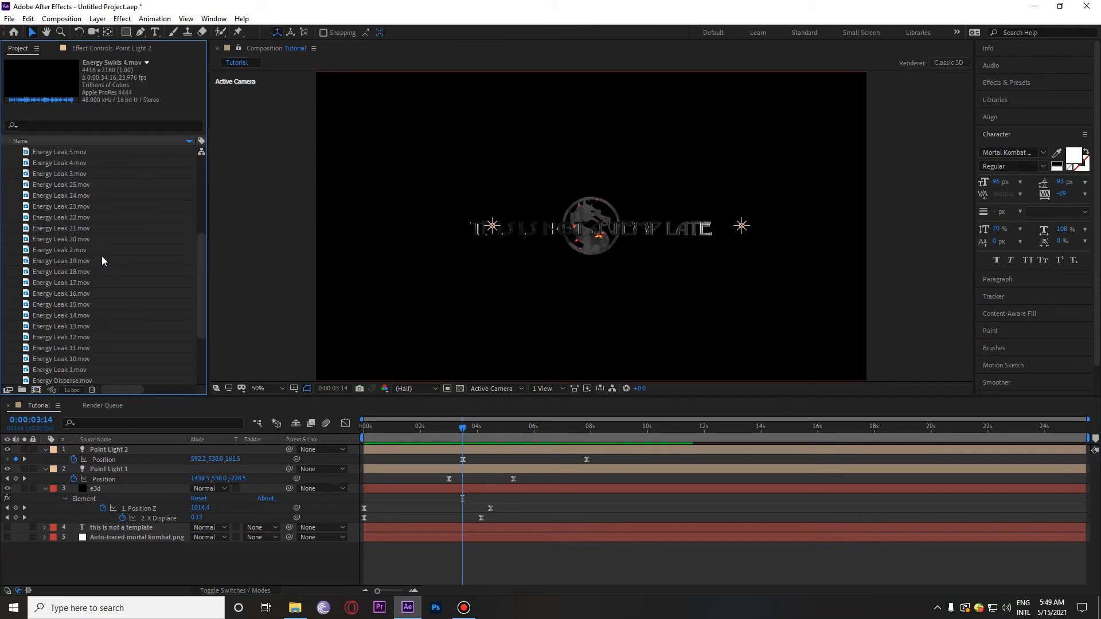
pyautogui.click(83, 261)
pyautogui.doubleClick(84, 261)
pyautogui.moveTo(973, 290); pyautogui.dragTo(818, 292)
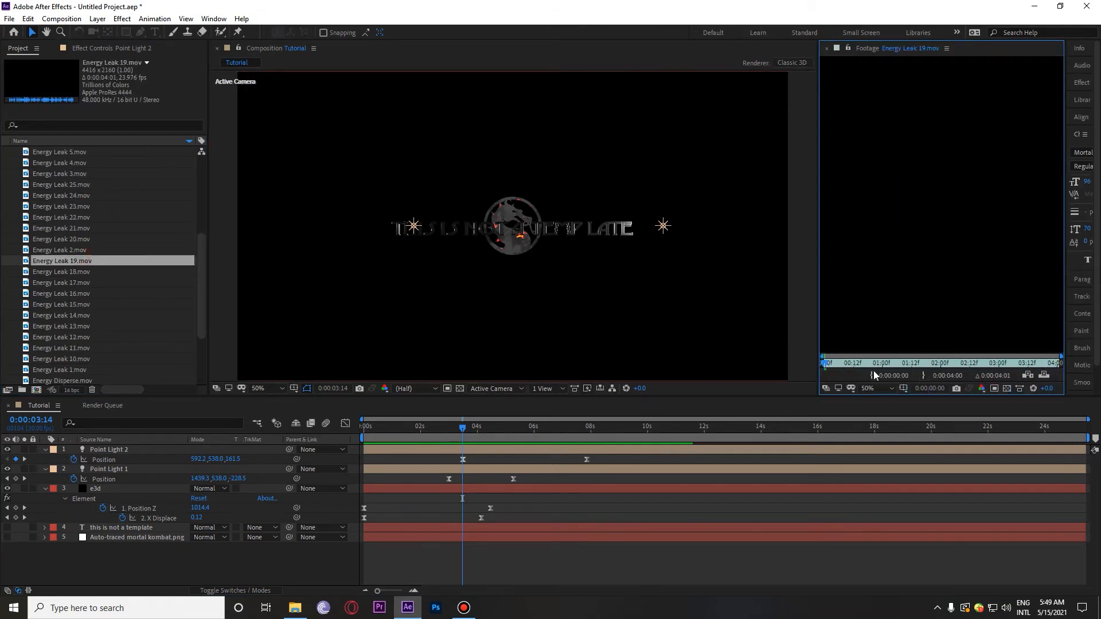
pyautogui.moveTo(889, 366); pyautogui.dragTo(917, 367)
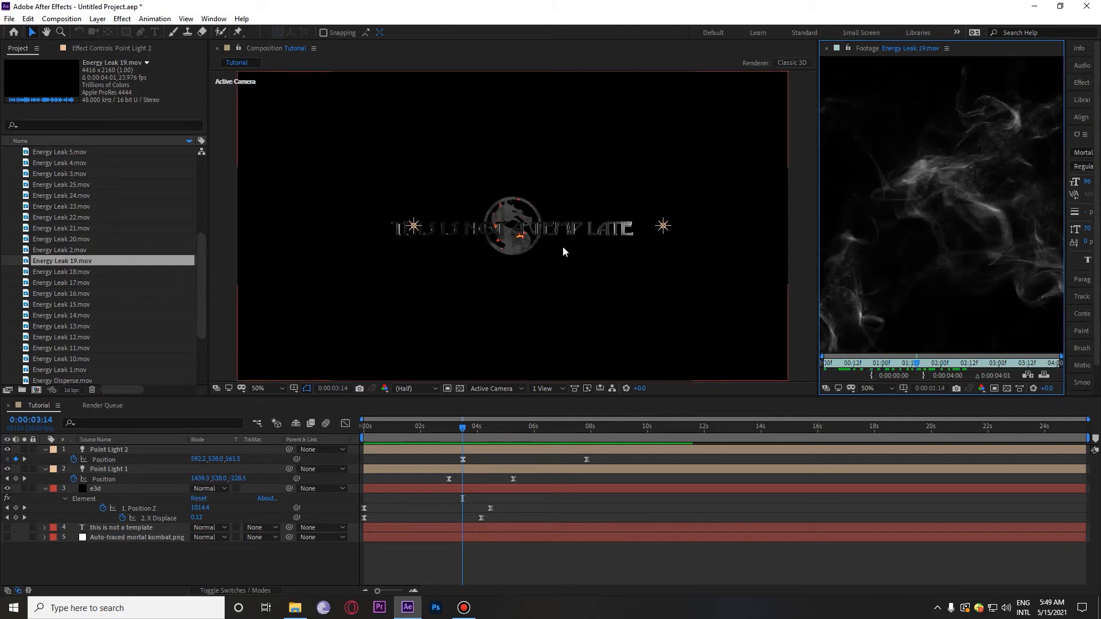
# - Add Energy Leak 19.mov above Point Light 2 in the Tutorial composition, set its blending mode to Screen, and preview it
pyautogui.moveTo(74, 262); pyautogui.dragTo(133, 450)
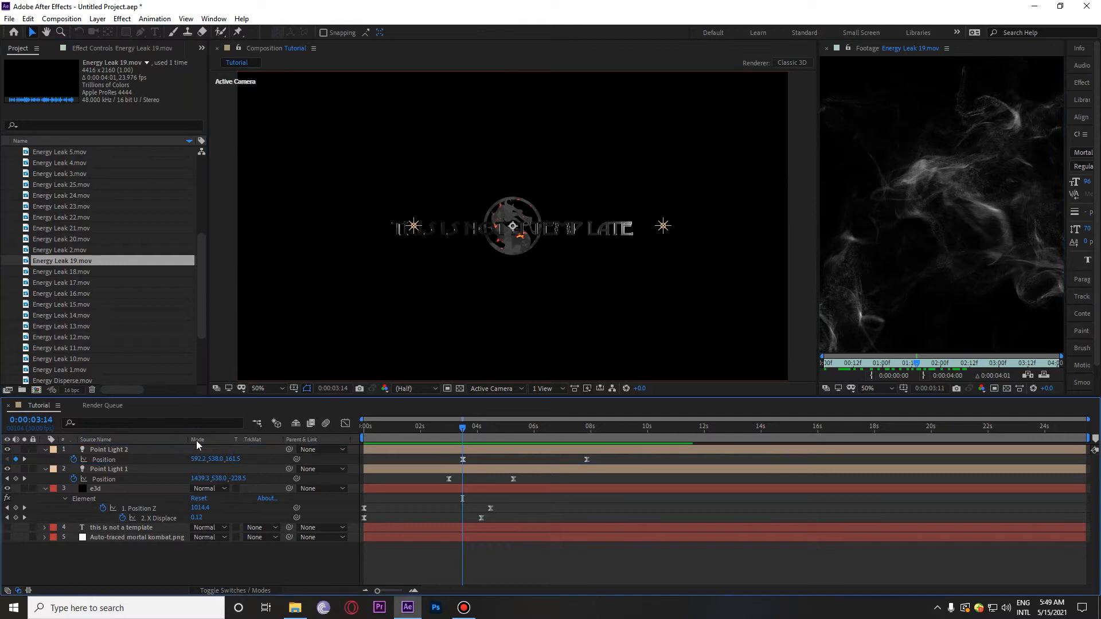
pyautogui.click(442, 449)
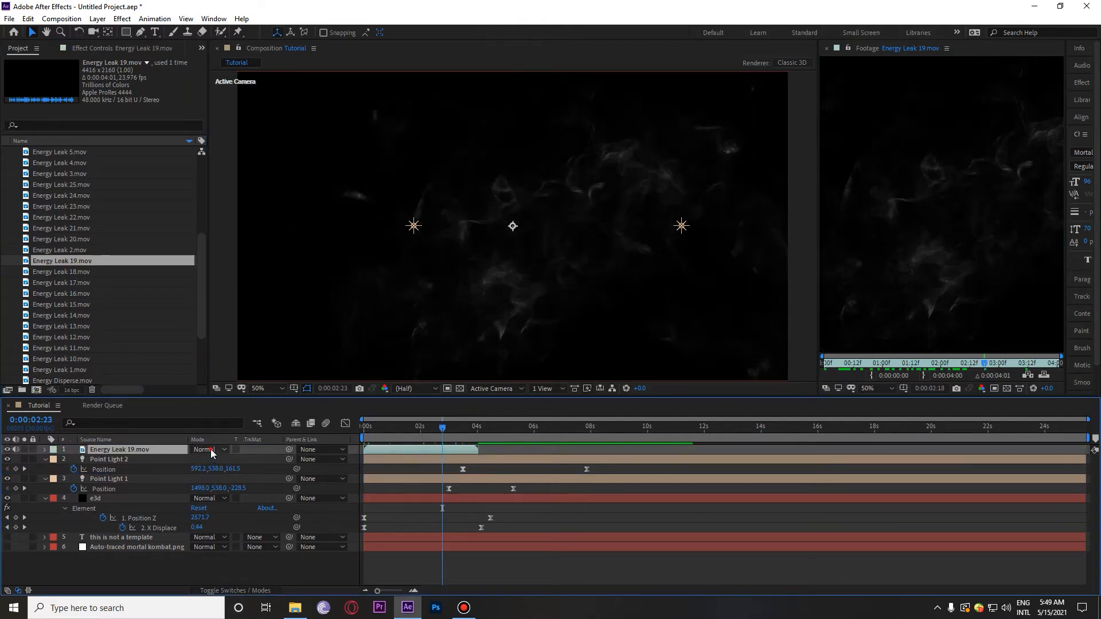
pyautogui.click(206, 450)
pyautogui.click(291, 240)
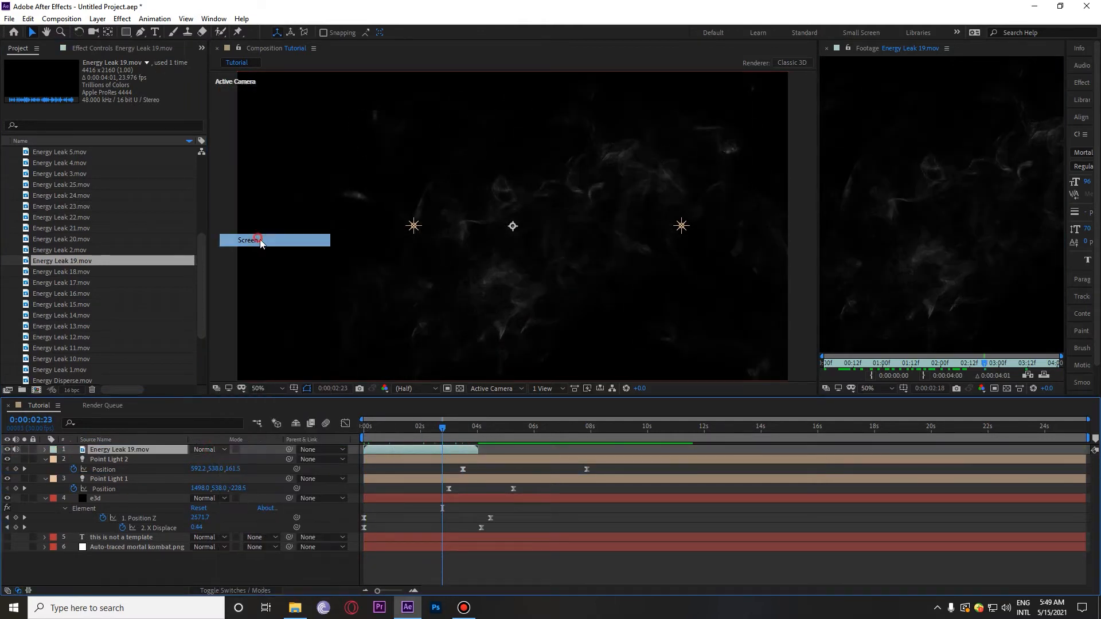
pyautogui.press('Home')
pyautogui.press('space')
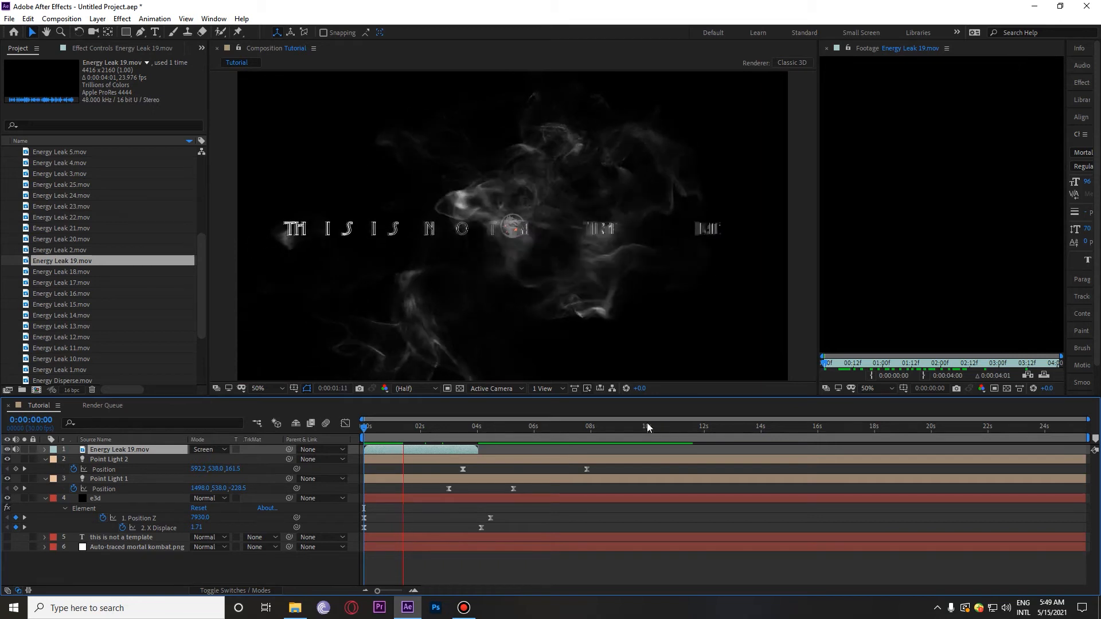
# - Shift the Energy Leak 19.mov layer to start at about 0:00:02:06 and play back the new timing
pyautogui.click(432, 428)
pyautogui.moveTo(448, 431); pyautogui.dragTo(488, 453)
pyautogui.press('space')
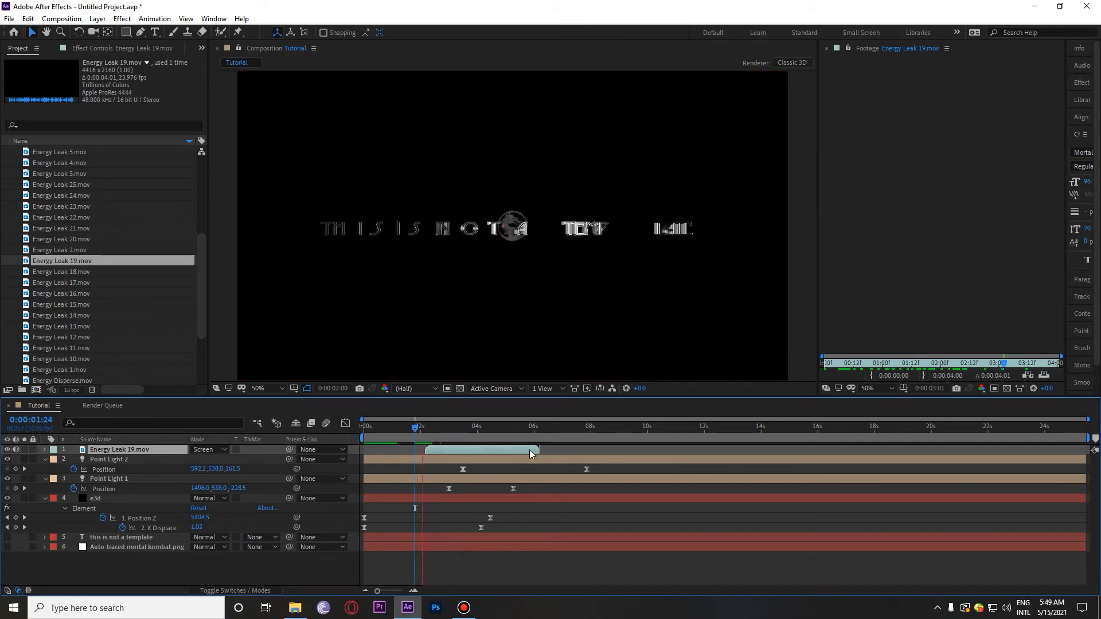
# - Keyframe the Energy Leak 19.mov layer's Opacity from 0% at 0:00:02:06 to 100% at 0:00:03:09
pyautogui.click(438, 451)
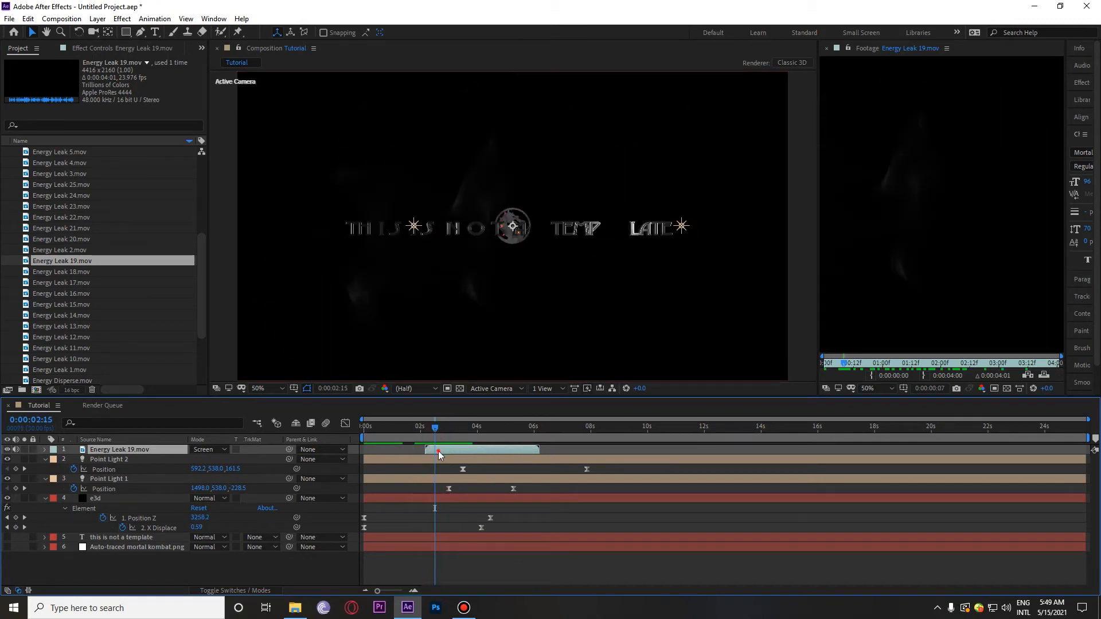
pyautogui.press('t')
pyautogui.press('i')
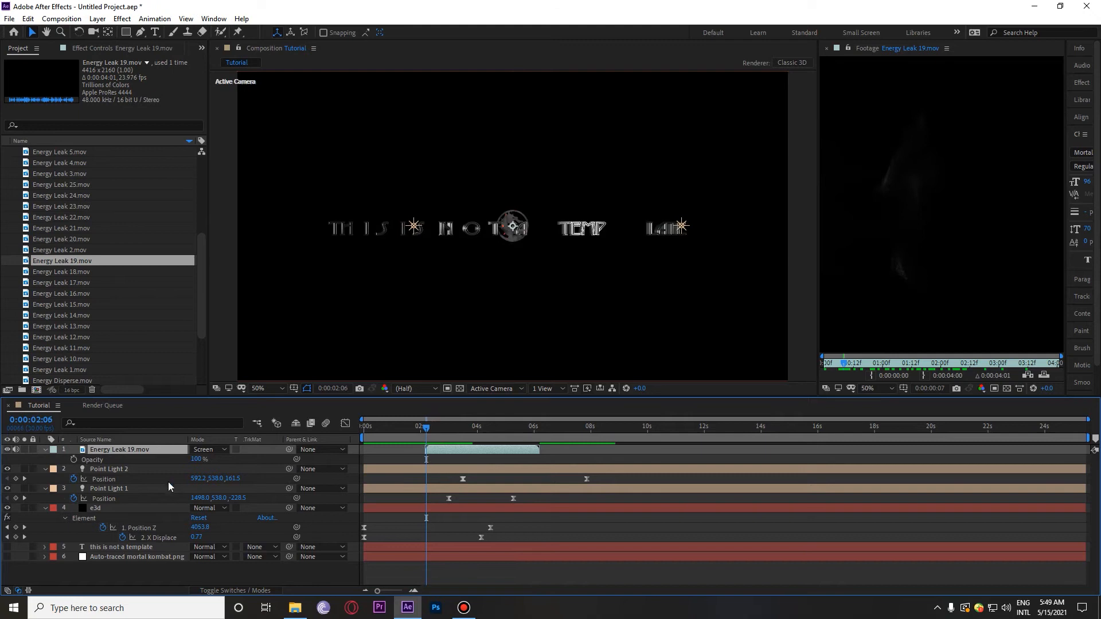
pyautogui.click(72, 458)
pyautogui.press('space')
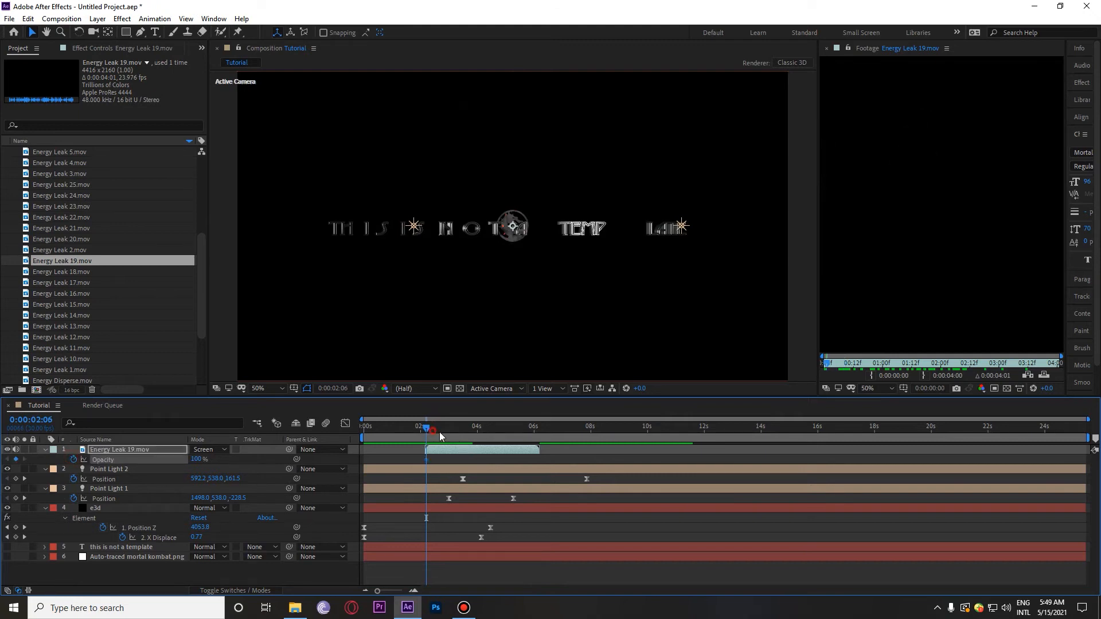
pyautogui.click(115, 462)
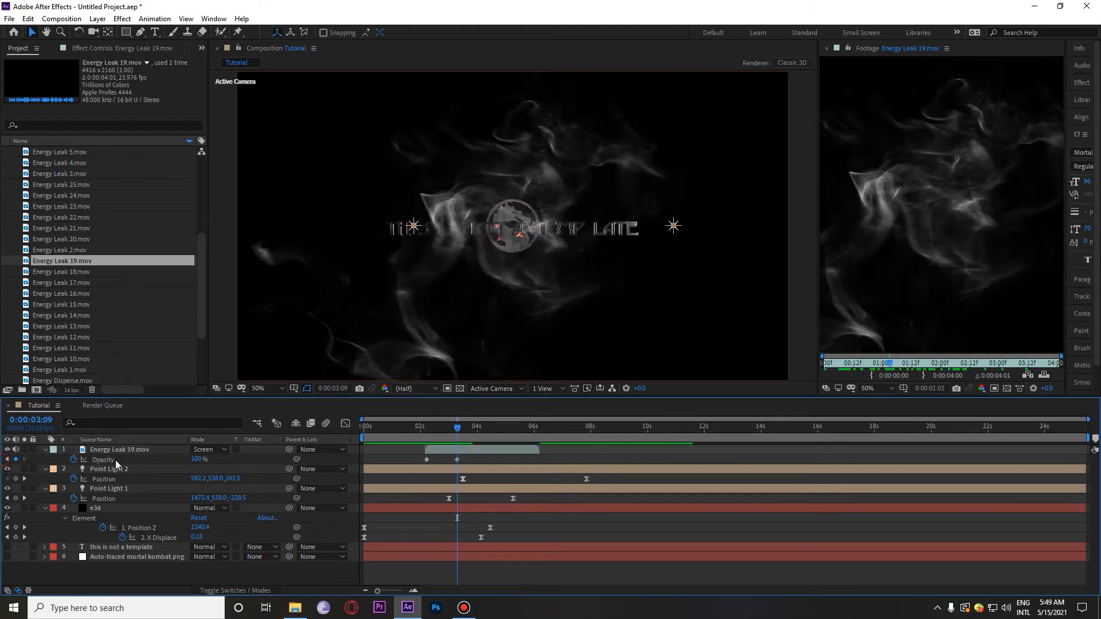
pyautogui.write('0')
pyautogui.press('Return')
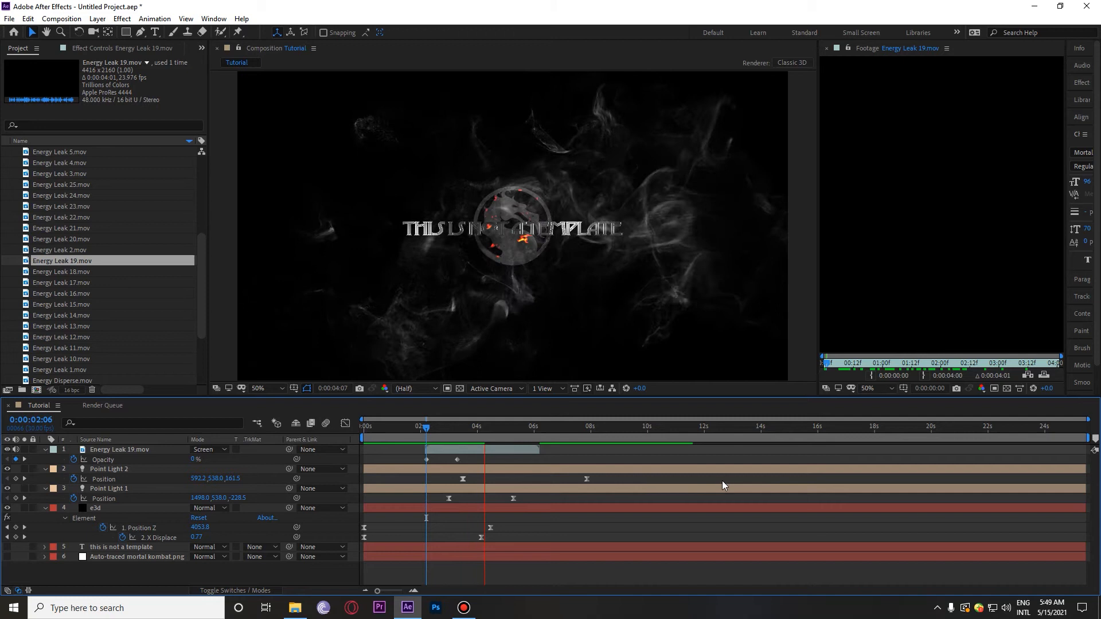
# - Preview the smoke fade-in together with the title and the light sweeps
pyautogui.press('space')
pyautogui.moveTo(455, 436)
pyautogui.mouseDown()
pyautogui.moveTo(510, 443)
pyautogui.moveTo(458, 446)
pyautogui.mouseUp()
pyautogui.press('space')
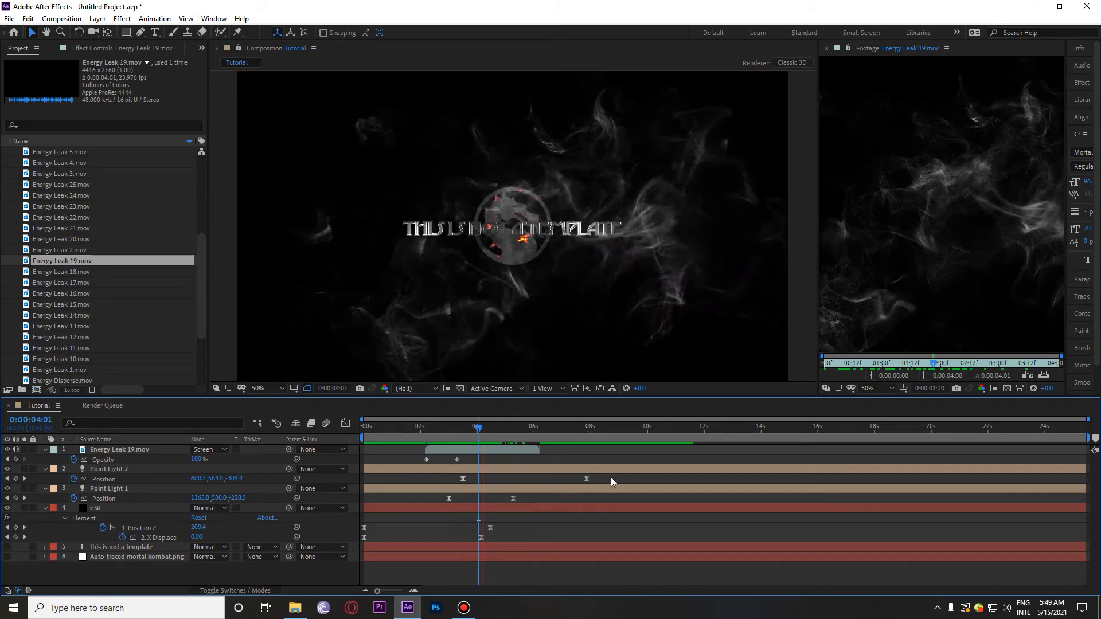
pyautogui.press('space')
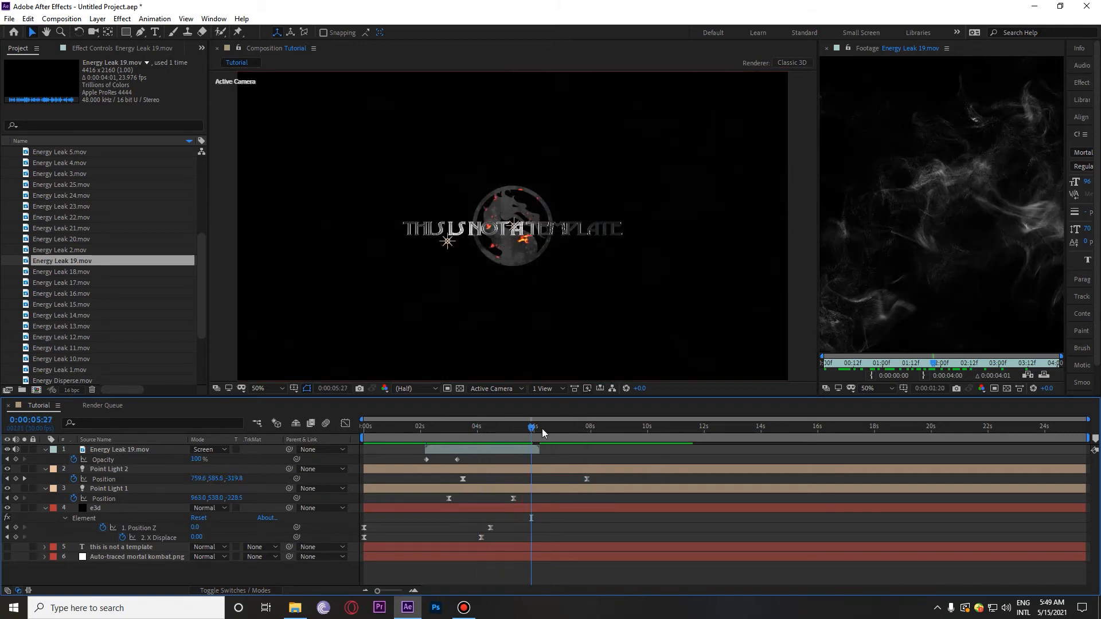
pyautogui.moveTo(541, 429); pyautogui.dragTo(389, 432)
pyautogui.press('space')
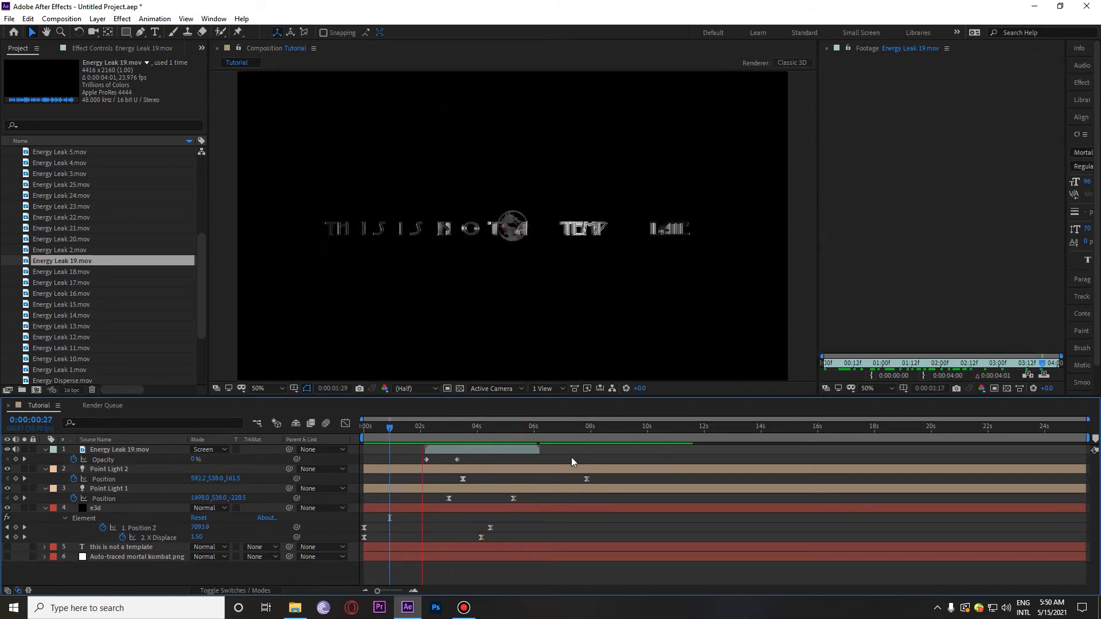
pyautogui.press('space')
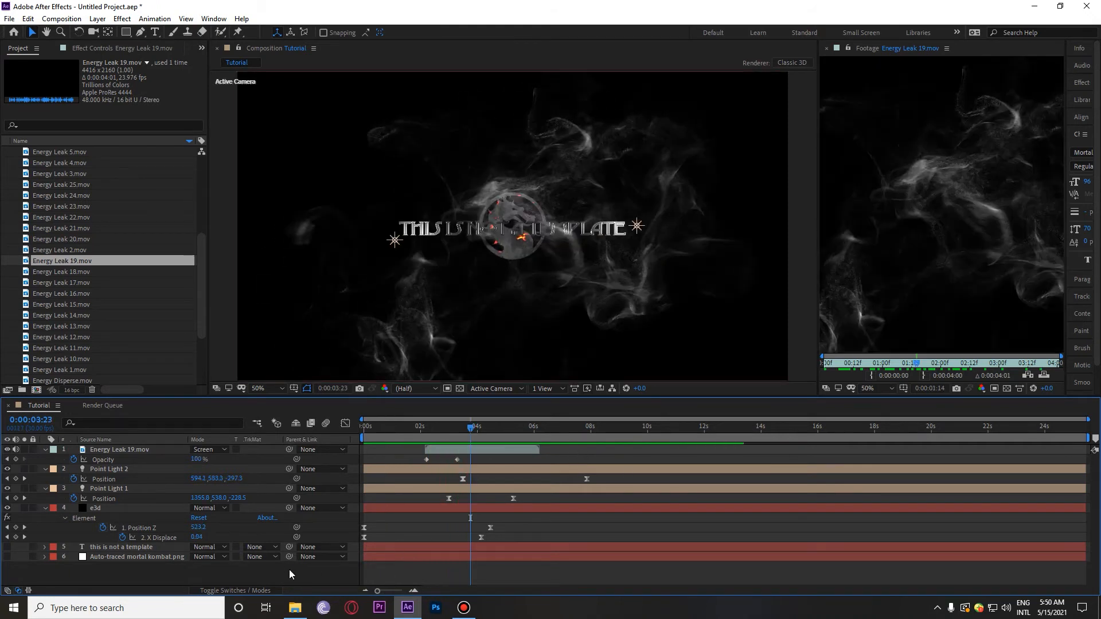
# - Switch to File Explorer and search This PC for "fire"
pyautogui.click(295, 607)
pyautogui.click(379, 345)
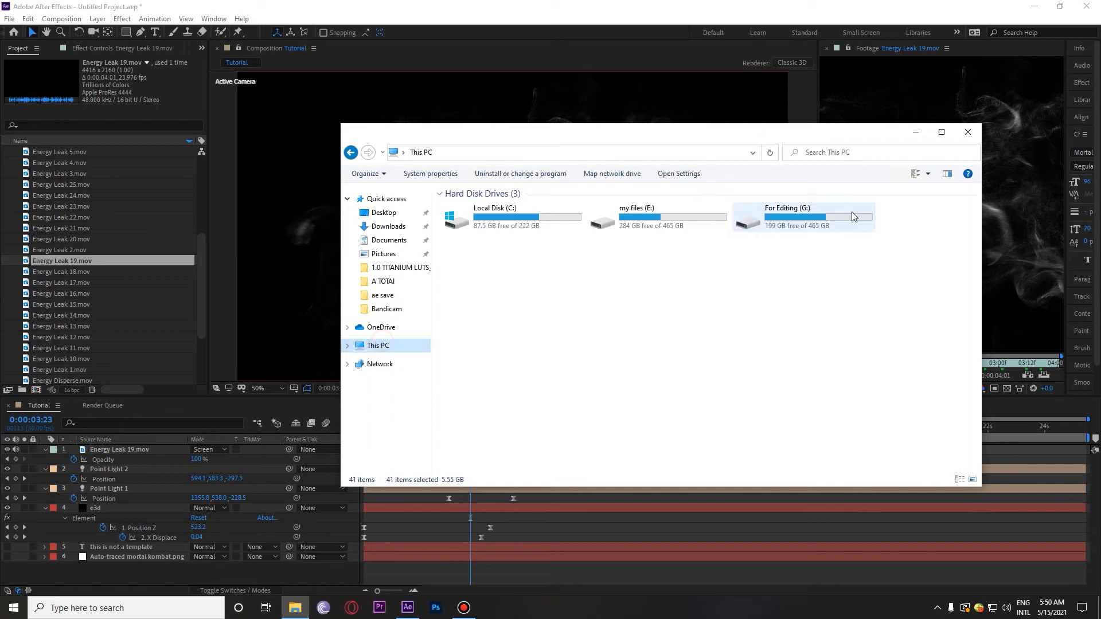
pyautogui.click(841, 153)
pyautogui.write('d')
pyautogui.press('BackSpace')
pyautogui.write('fire')
pyautogui.press('Return')
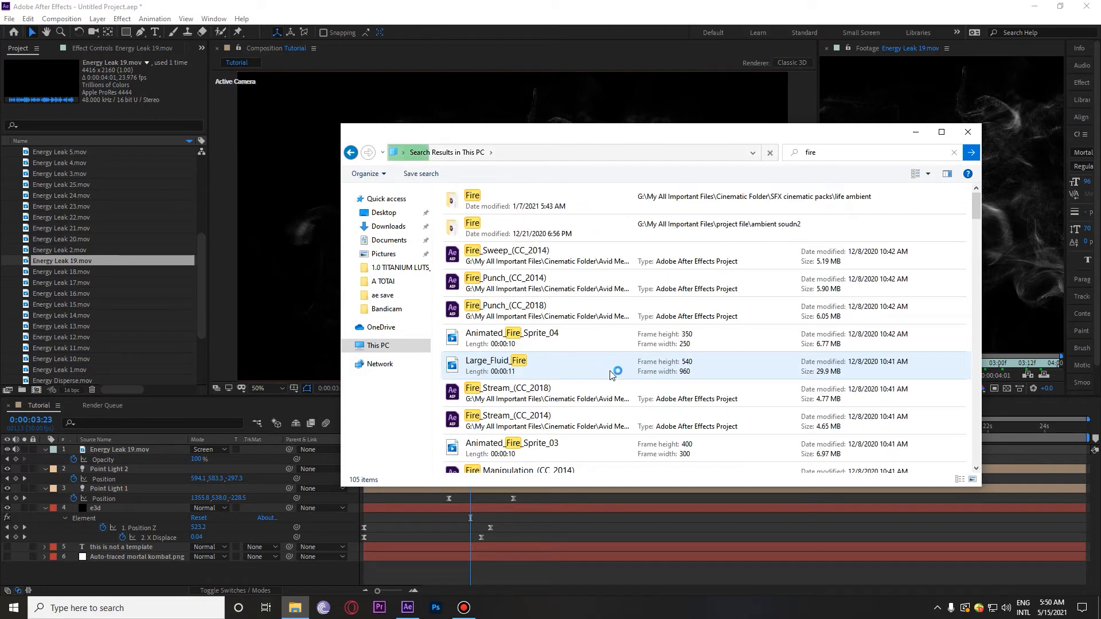
# - Examine the PC-wide fire search results for video footage suitable for the composition
pyautogui.doubleClick(847, 204)
pyautogui.hotkey('alt', 'Left')
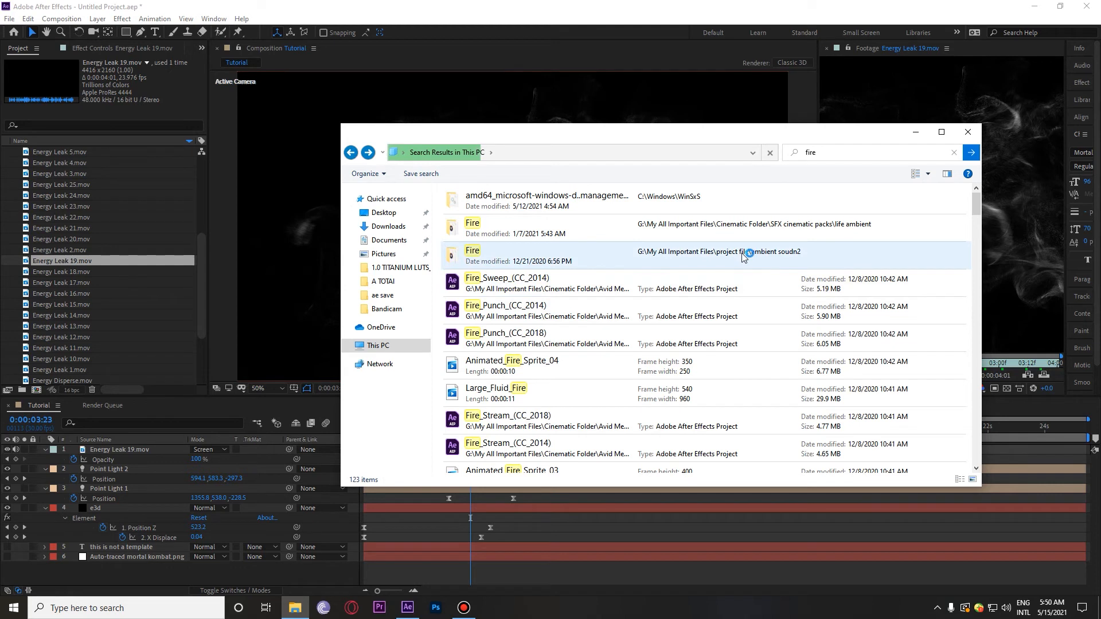
pyautogui.scroll(-10, 744, 256)
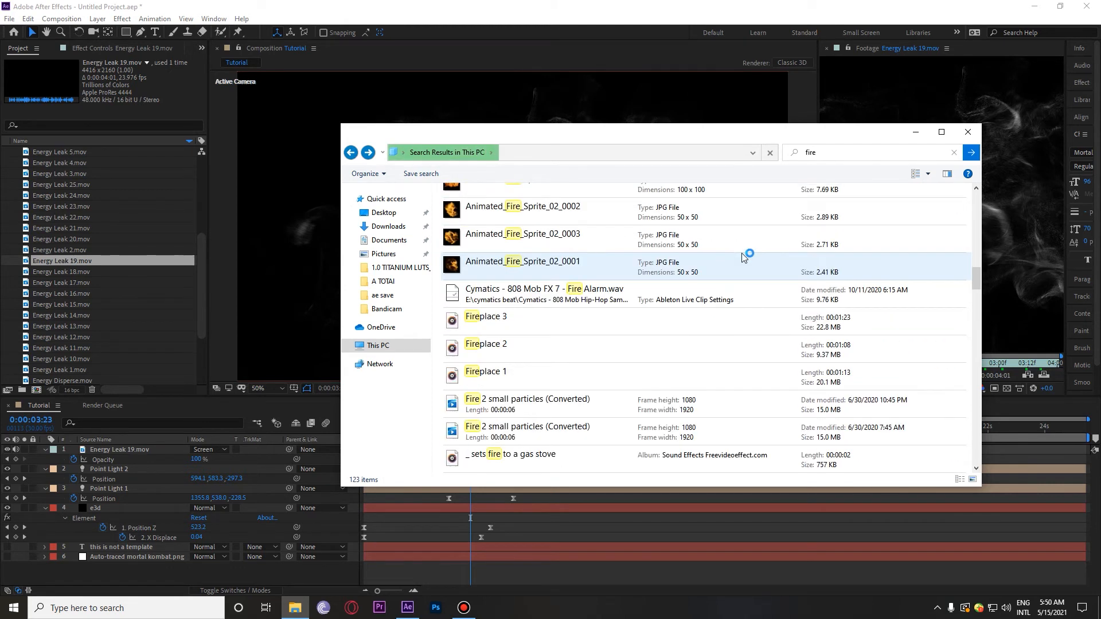
pyautogui.scroll(5, 744, 258)
pyautogui.scroll(-3, 744, 257)
pyautogui.scroll(-4, 744, 257)
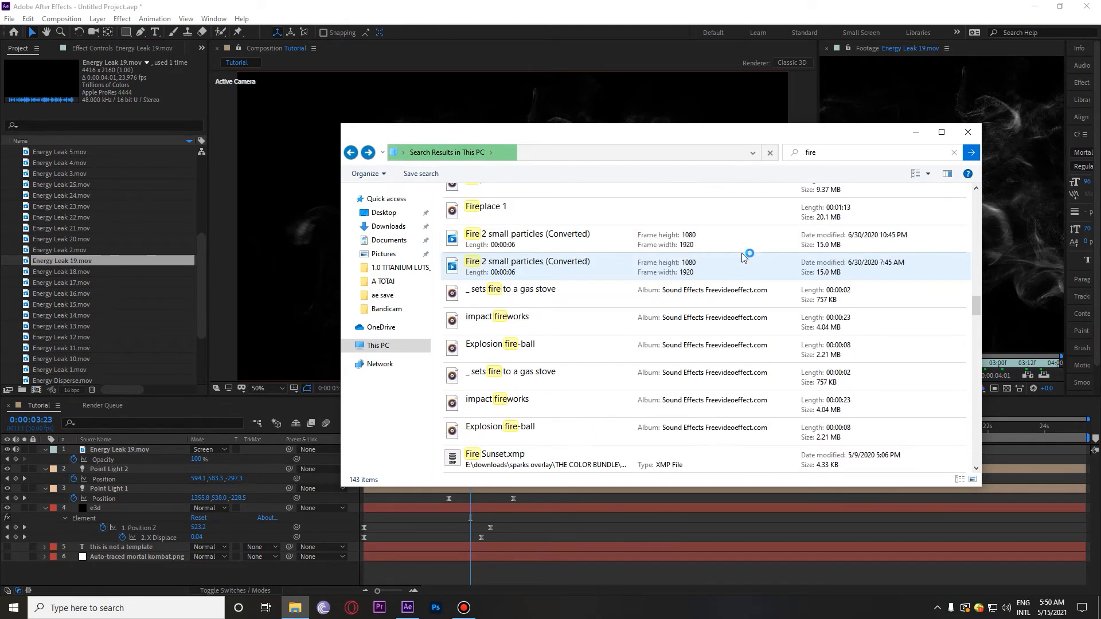
pyautogui.scroll(10, 744, 257)
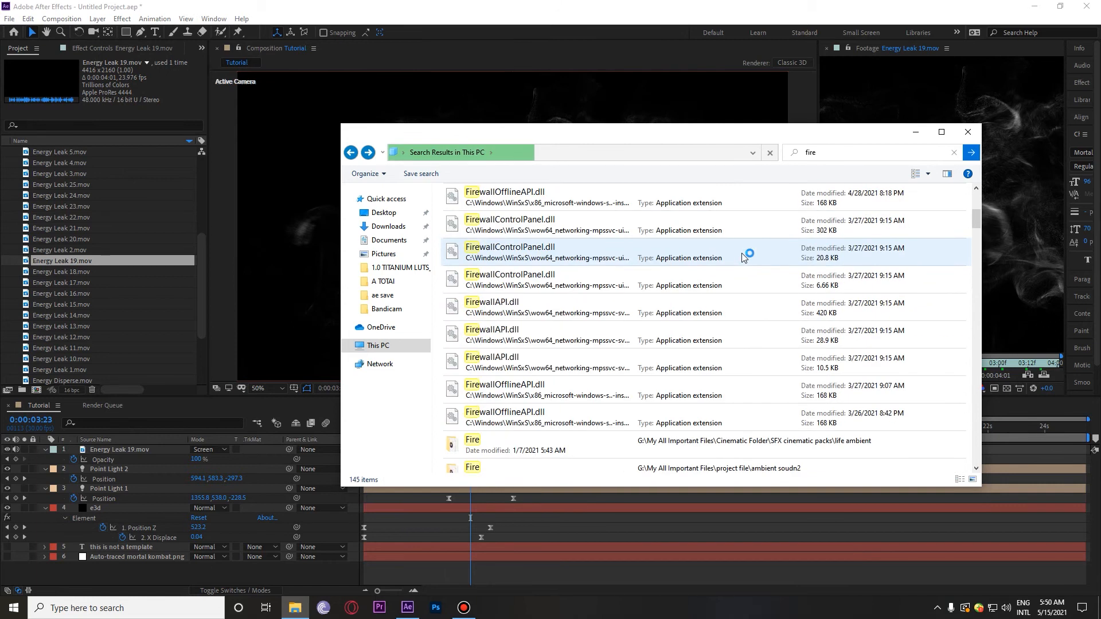
pyautogui.scroll(-5, 738, 345)
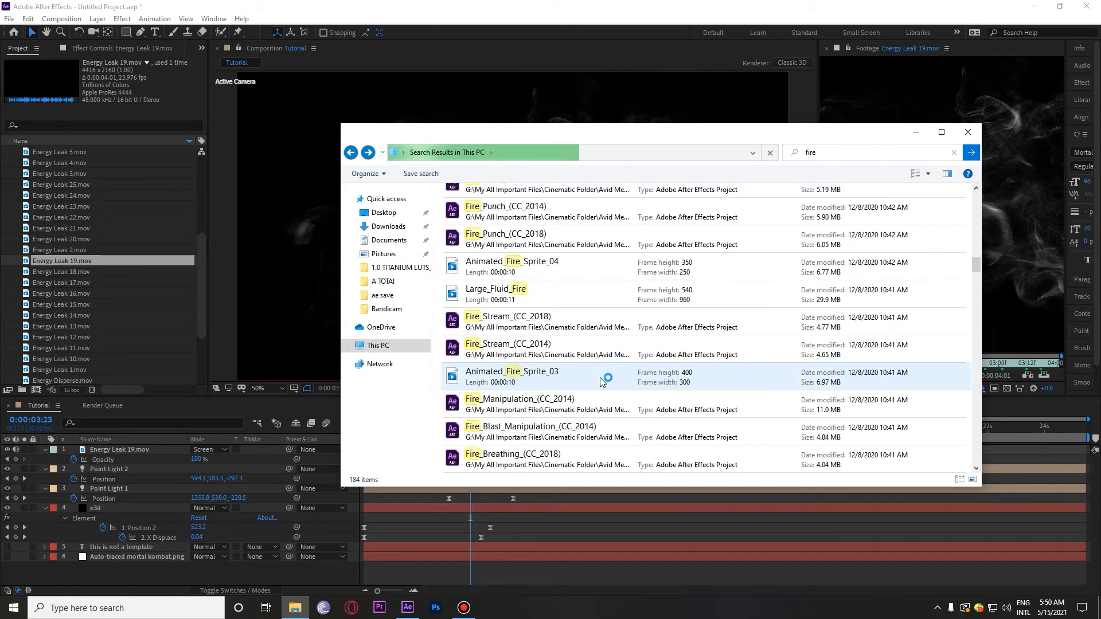
pyautogui.scroll(-10, 602, 381)
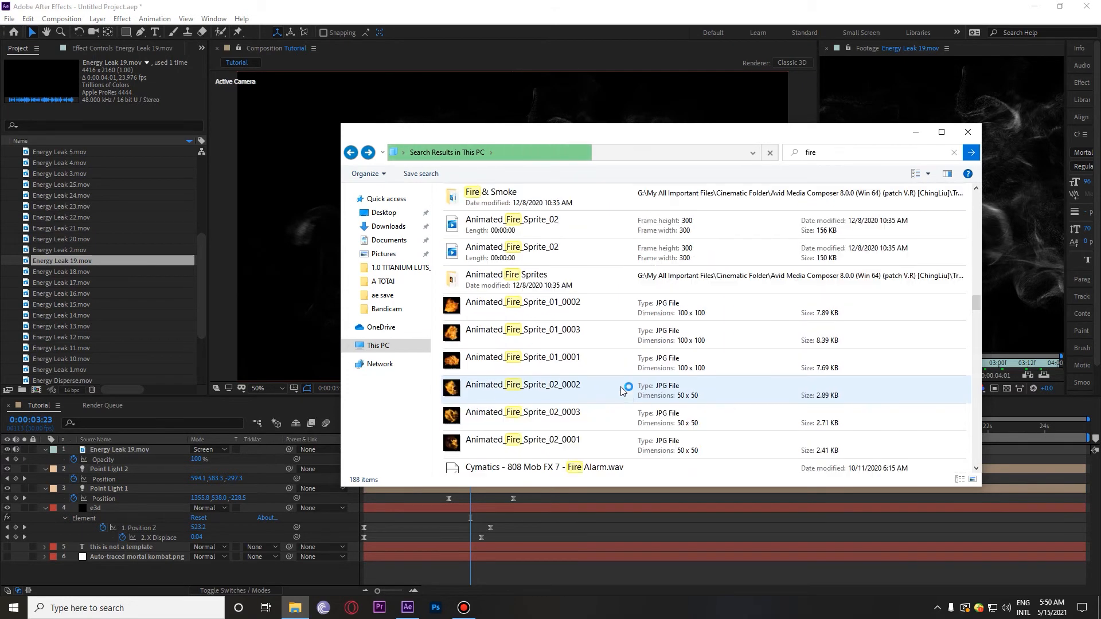
pyautogui.scroll(2, 624, 391)
pyautogui.scroll(5, 625, 394)
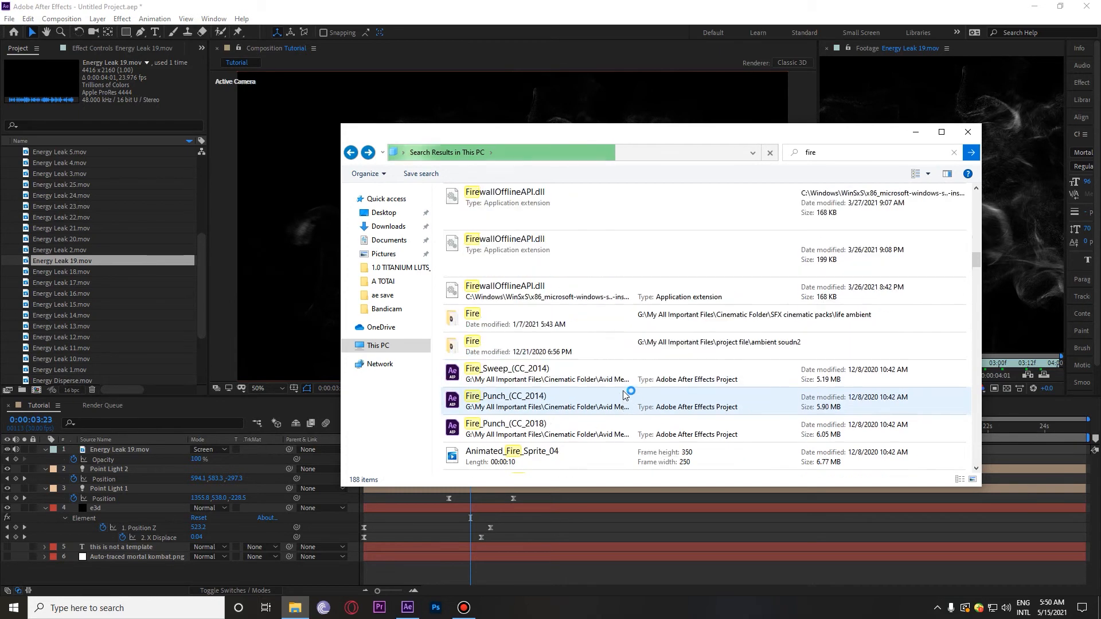
pyautogui.scroll(-2, 654, 392)
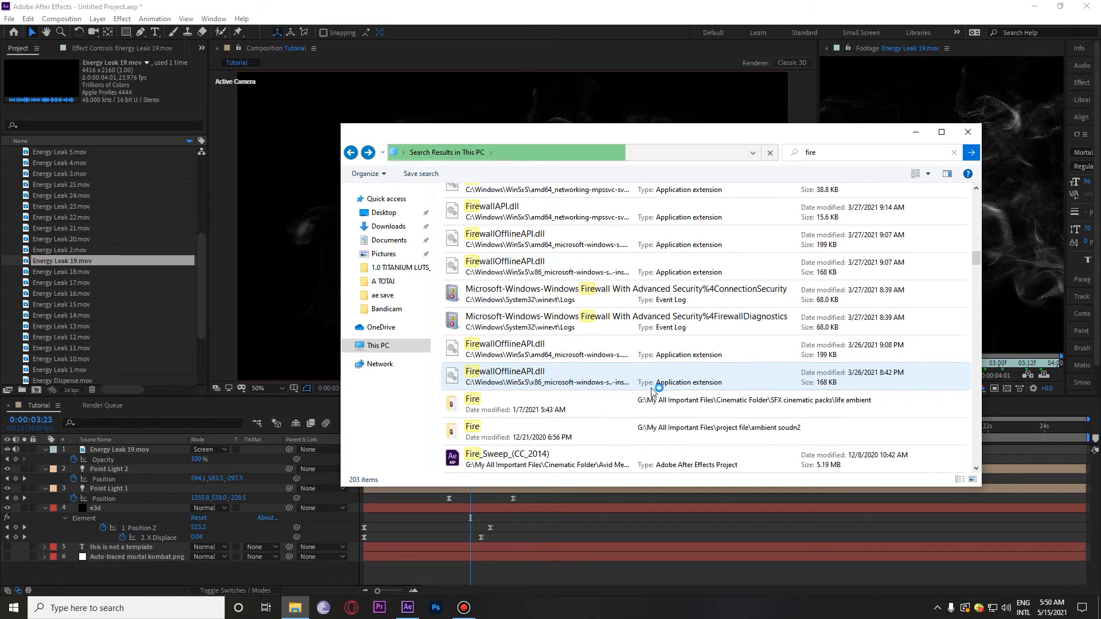
# - Search only the For Editing (G:) drive for "fire"
pyautogui.click(378, 345)
pyautogui.click(816, 218)
pyautogui.click(826, 153)
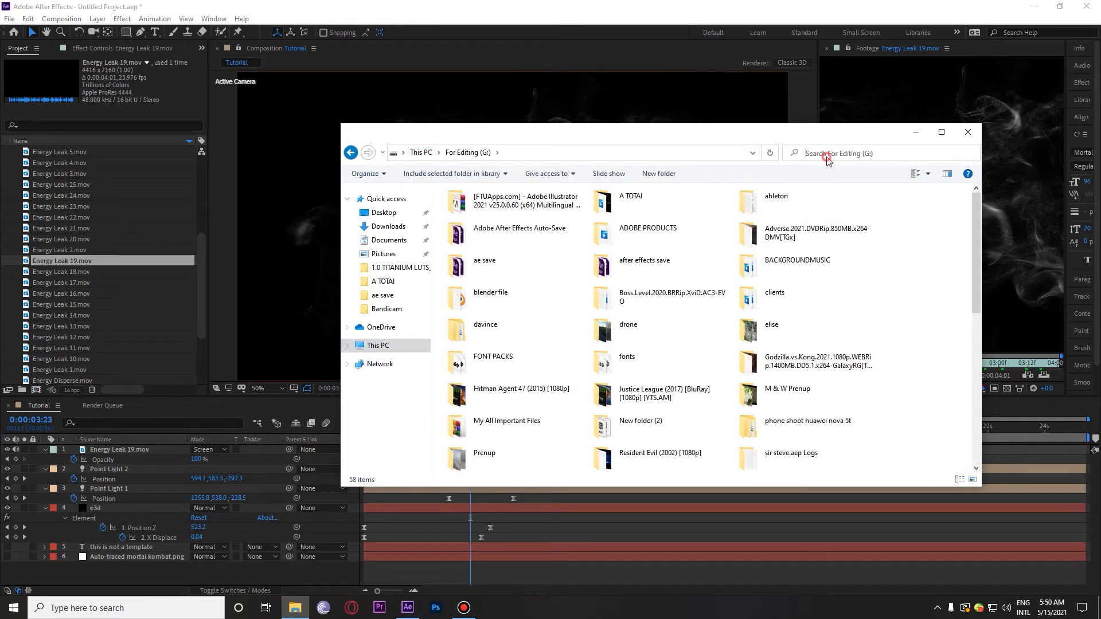
pyautogui.write('fire')
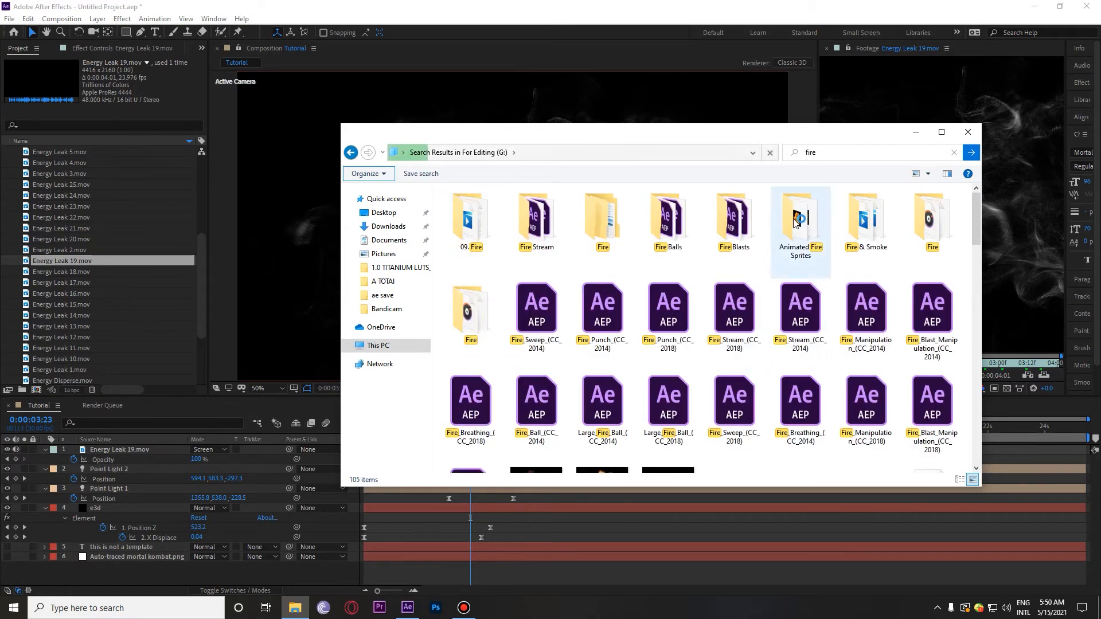
# - Check the Fire and Fire & Smoke folders in the search results for usable fire clips
pyautogui.doubleClick(585, 215)
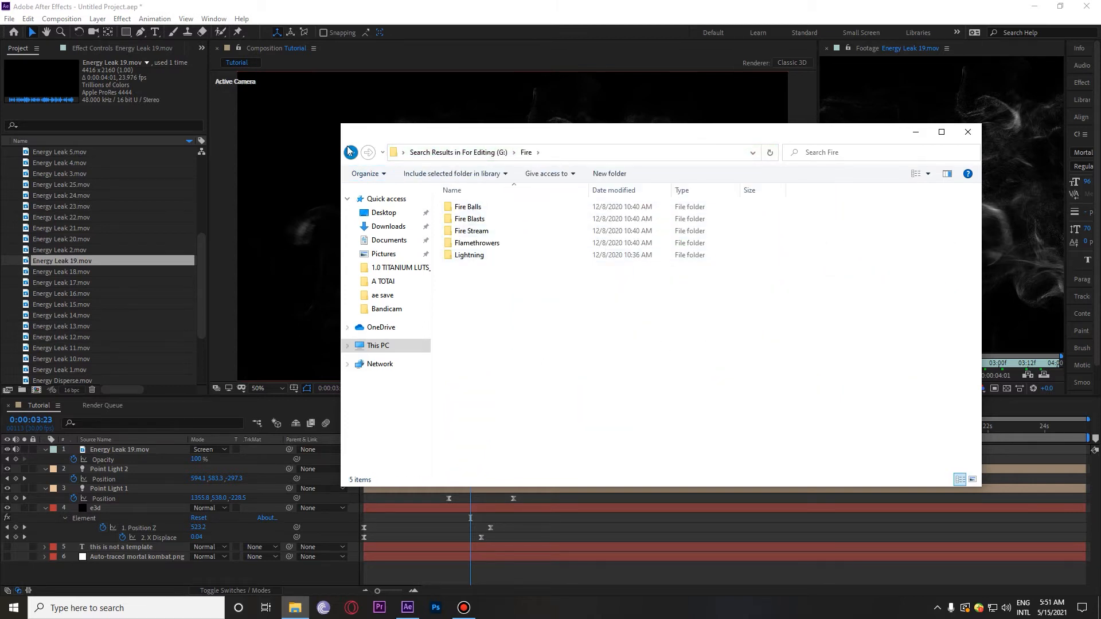
pyautogui.click(350, 152)
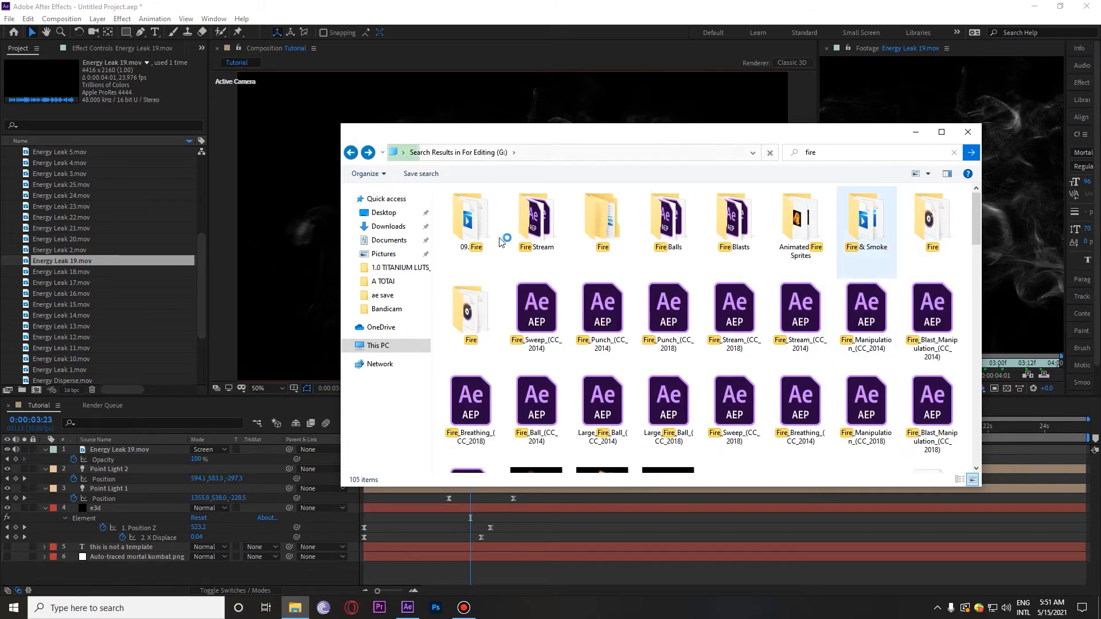
pyautogui.doubleClick(866, 223)
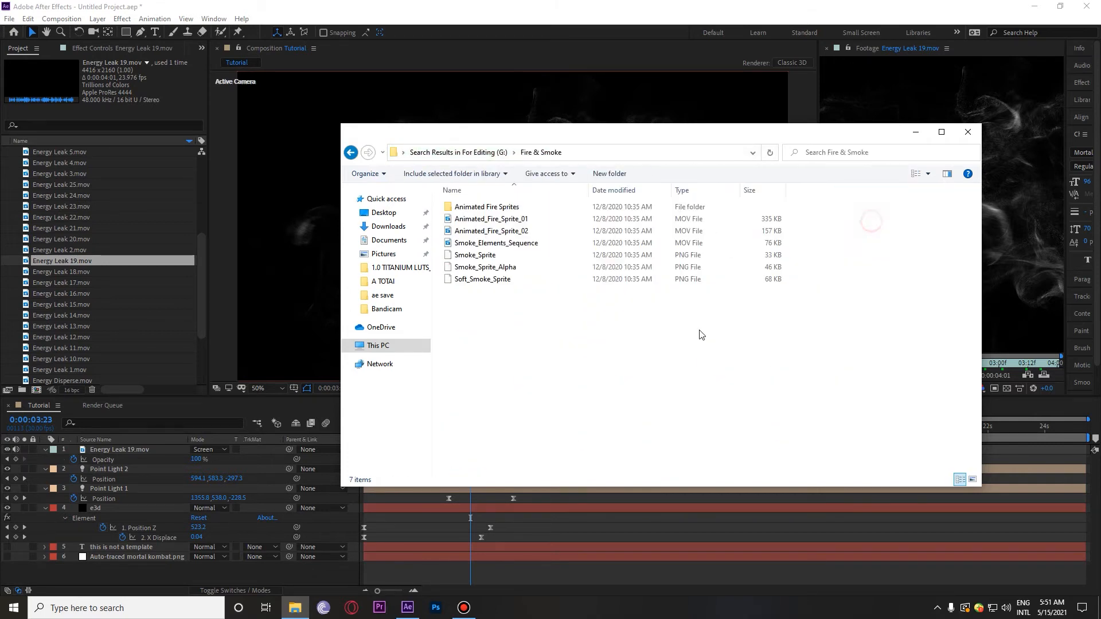
pyautogui.click(459, 235)
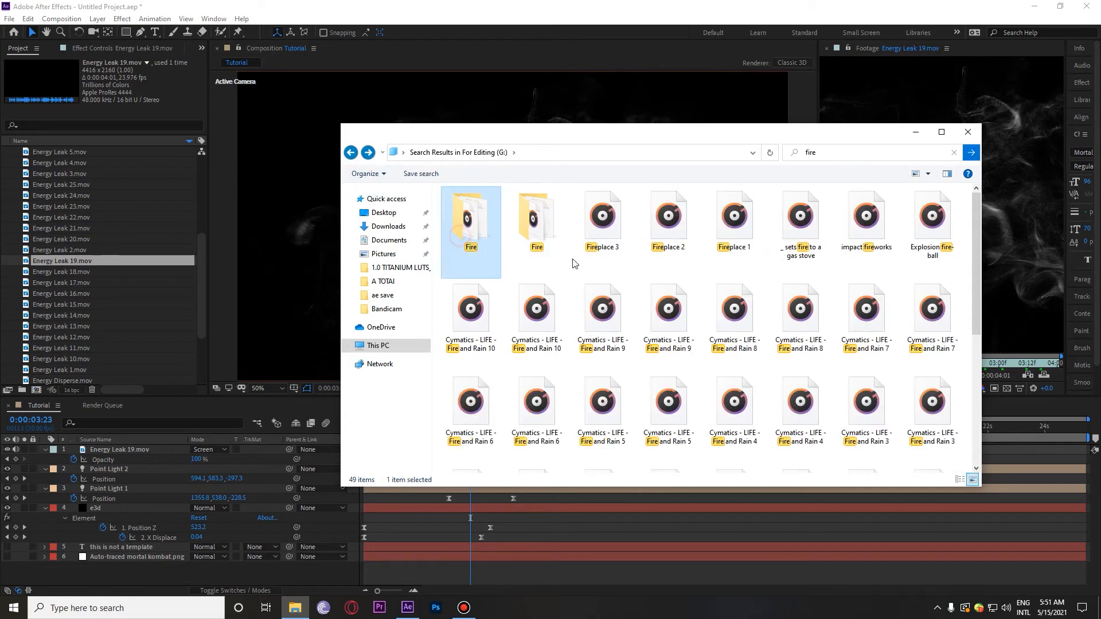
pyautogui.hotkey('alt', 'Left')
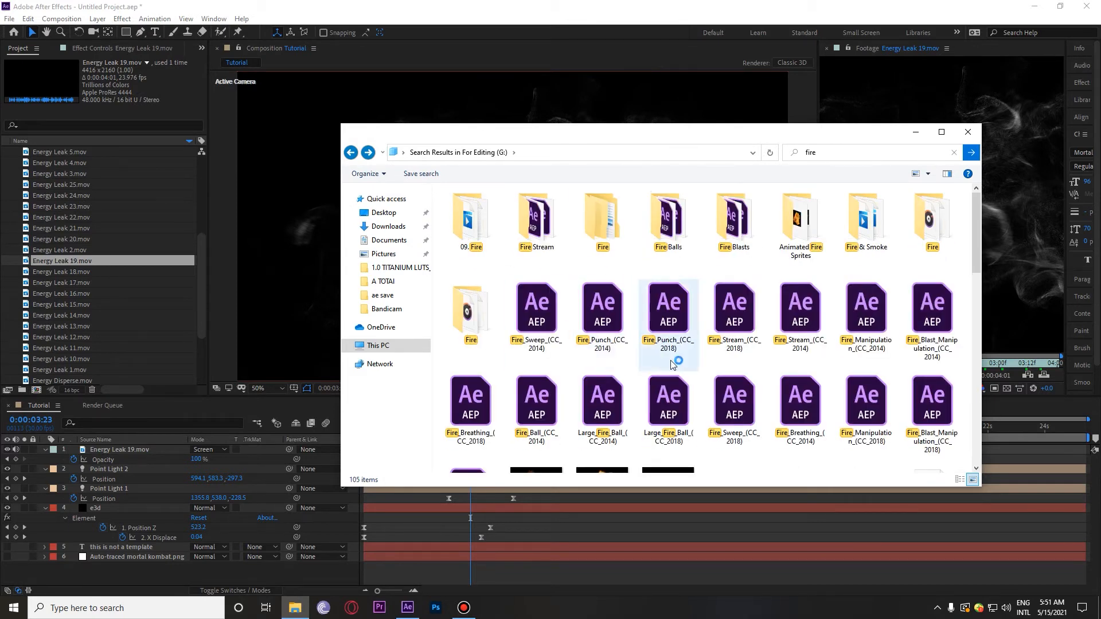
# - Open the 09. Fire folder and select all its video clips, leaving out the Read Me file
pyautogui.doubleClick(468, 241)
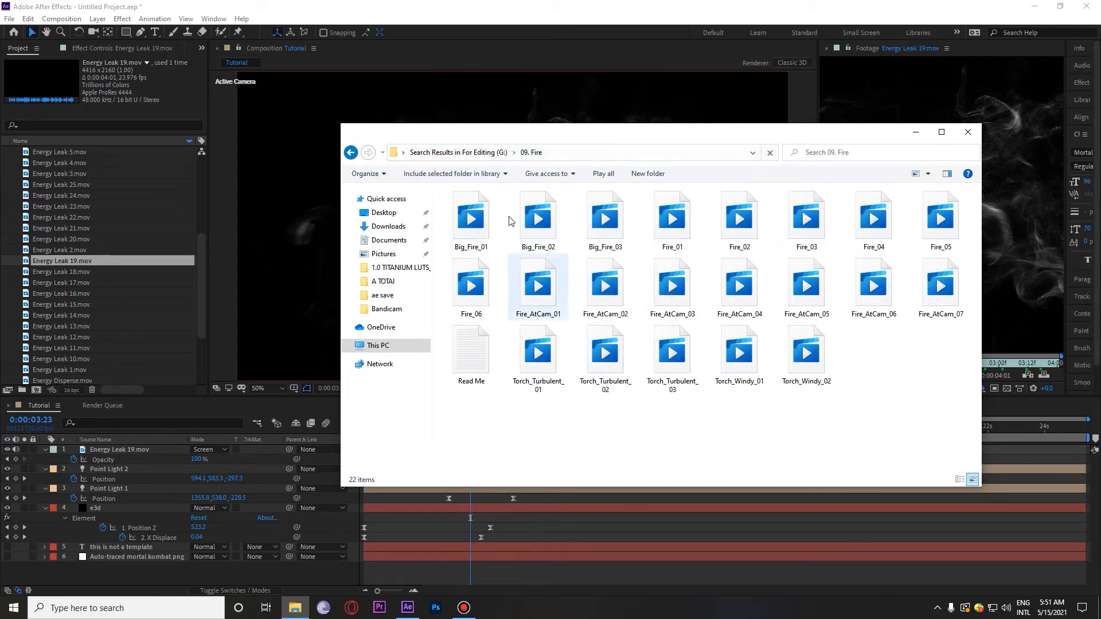
pyautogui.click(471, 221)
pyautogui.keyDown('shift'); pyautogui.click(807, 353); pyautogui.keyUp('shift')
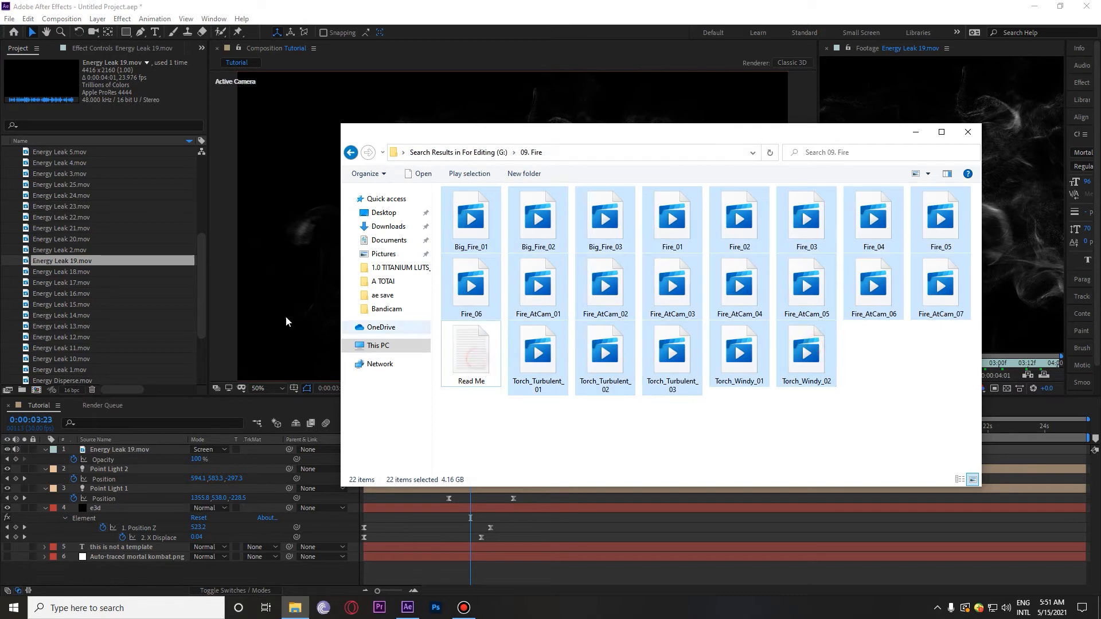
# - Collapse the energy folder in the project and create a new top-level folder named fire
pyautogui.scroll(5, 136, 219)
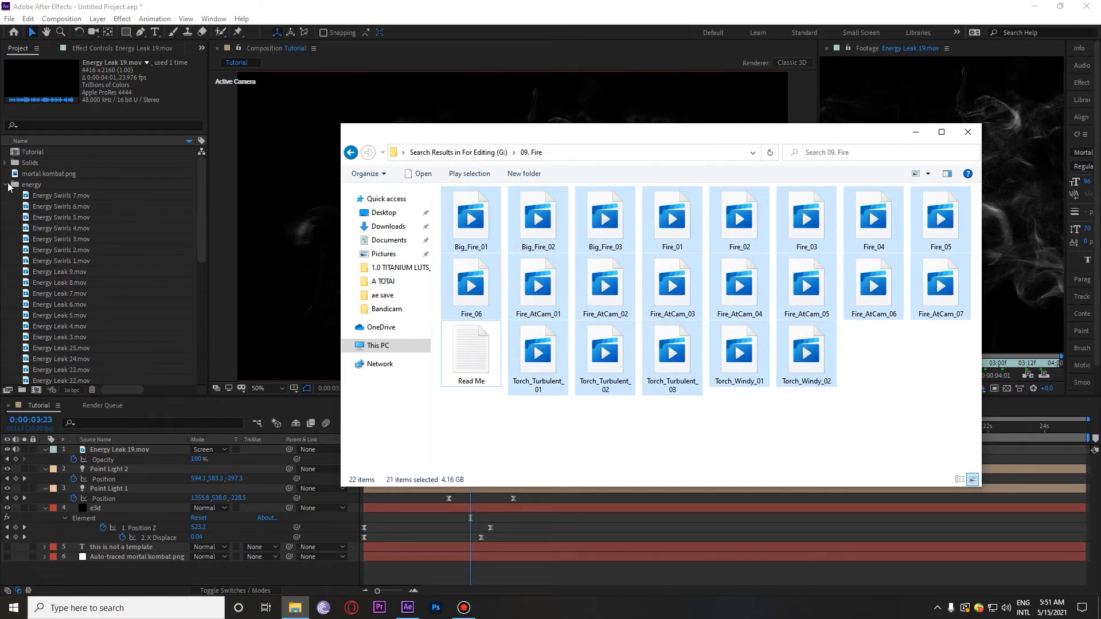
pyautogui.click(8, 185)
pyautogui.rightClick(68, 245)
pyautogui.click(138, 266)
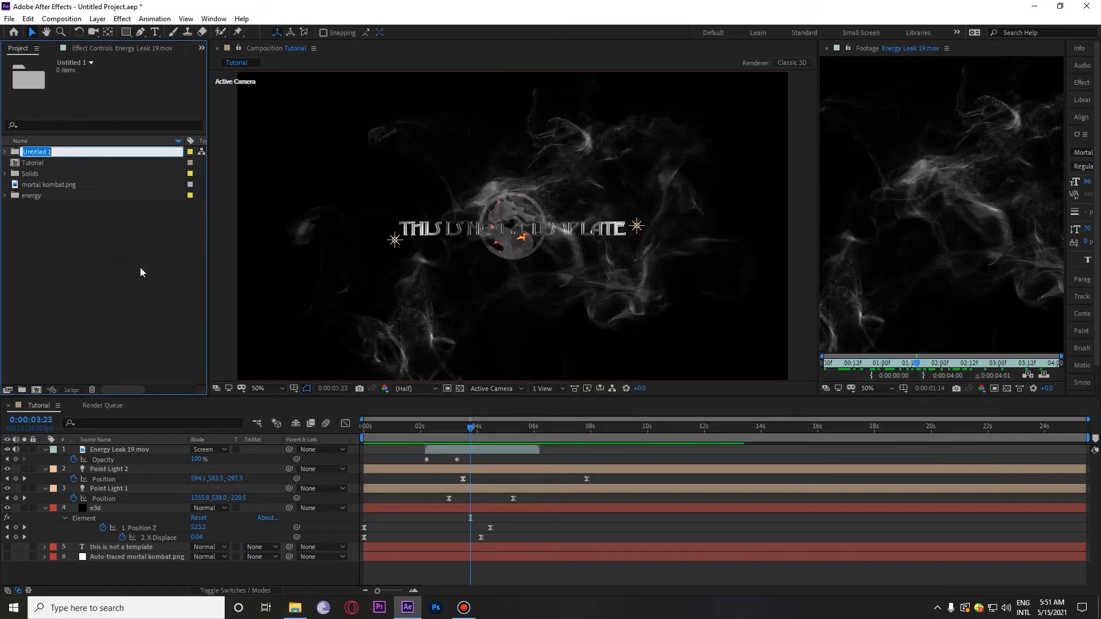
pyautogui.write('fire')
pyautogui.press('Return')
# - Import the selected clips from 09. Fire into the project's fire folder
pyautogui.hotkey('alt', 'Tab')
pyautogui.moveTo(620, 339); pyautogui.dragTo(21, 184)
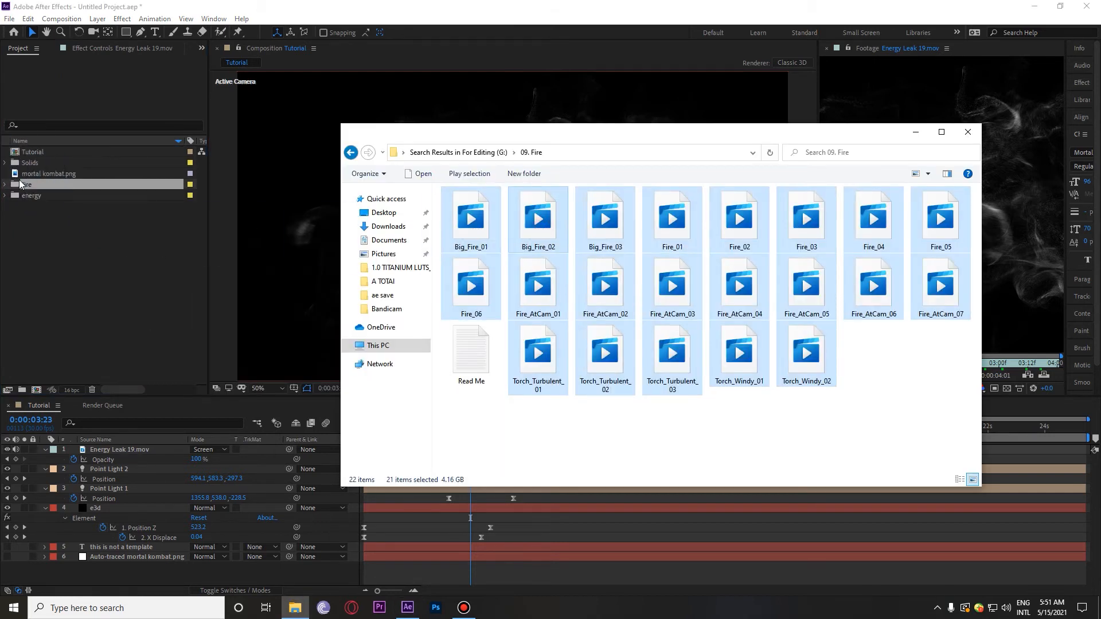
pyautogui.click(99, 190)
pyautogui.click(88, 273)
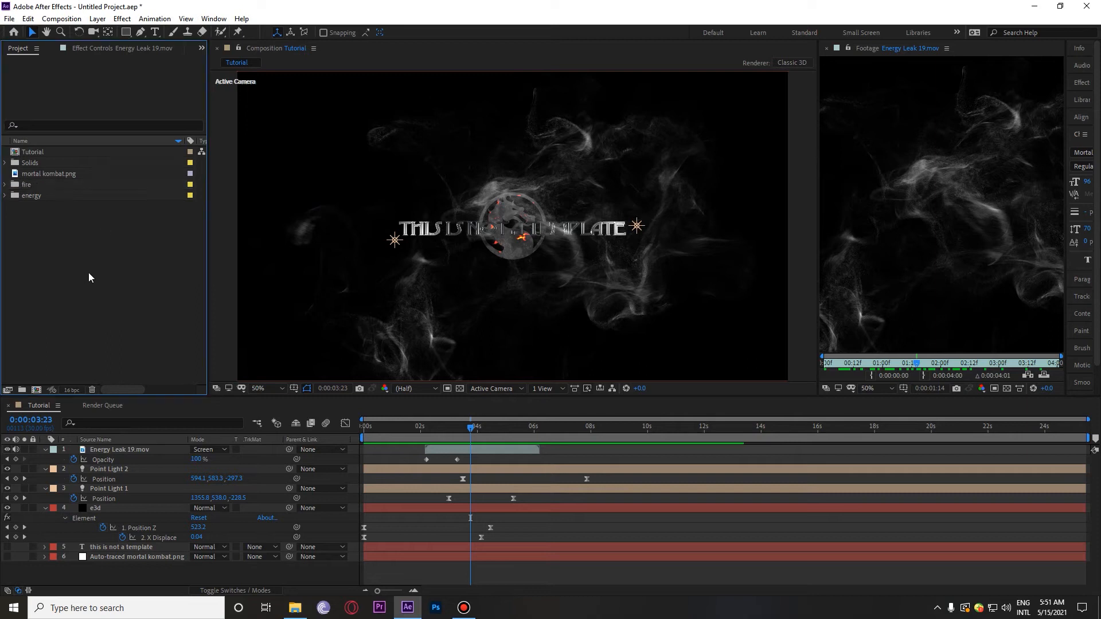
# - Look through the clips in the fire folder and add Fire_04.mov as the top layer of the Tutorial composition
pyautogui.click(27, 184)
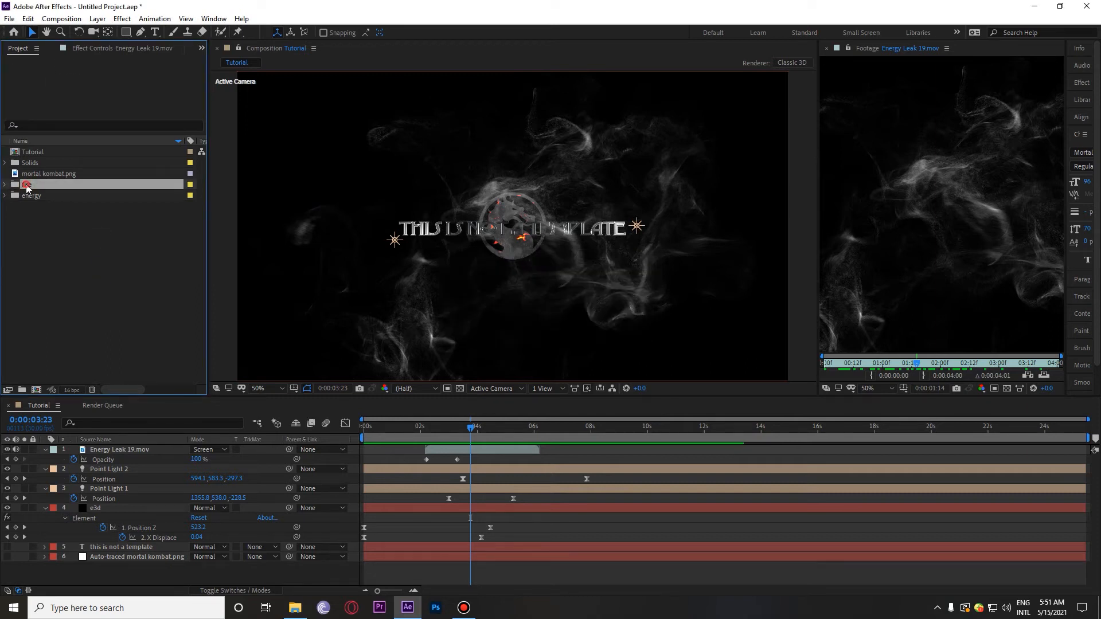
pyautogui.click(4, 184)
pyautogui.click(105, 178)
pyautogui.scroll(-1, 85, 263)
pyautogui.click(92, 315)
pyautogui.click(107, 273)
pyautogui.click(80, 285)
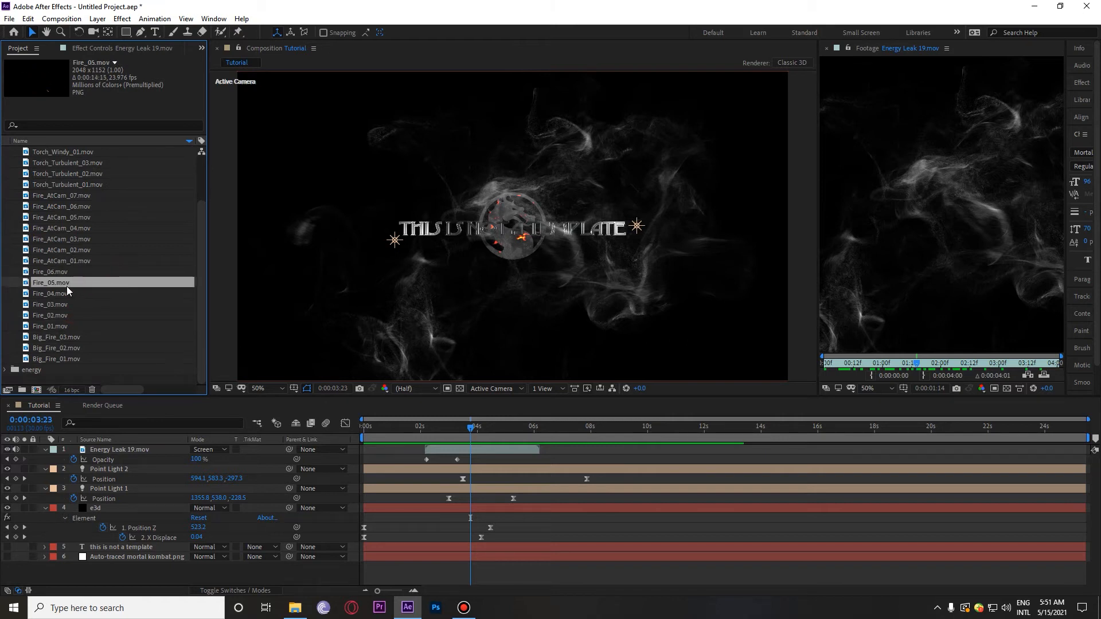
pyautogui.click(69, 294)
pyautogui.moveTo(142, 429); pyautogui.dragTo(133, 448)
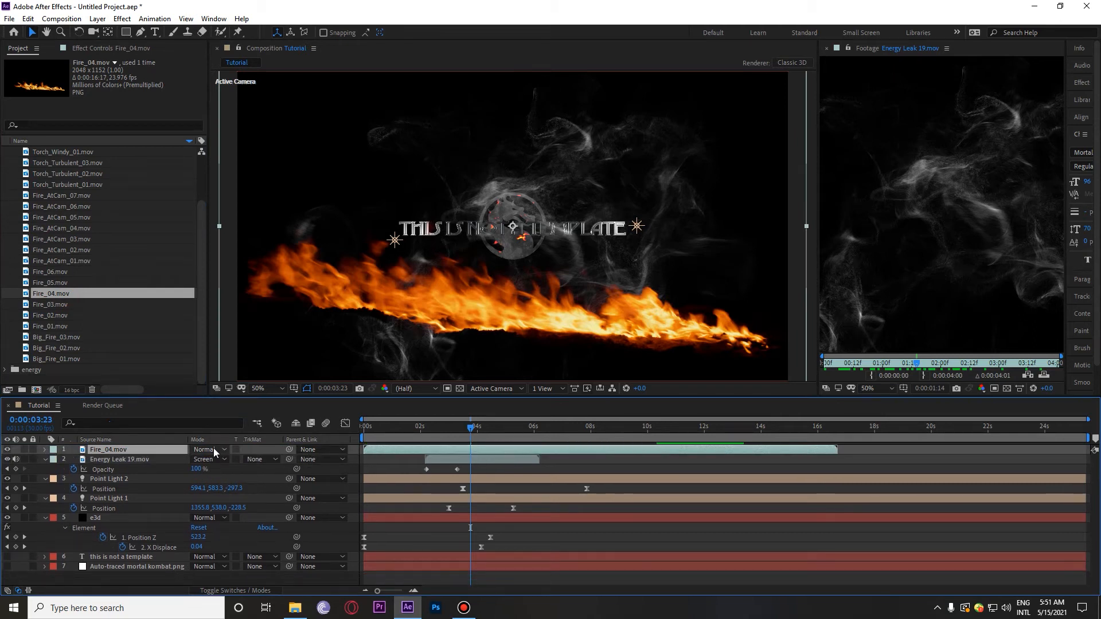
# - Try the Add blending mode on the Fire_04.mov layer, and settle on Screen
pyautogui.click(214, 449)
pyautogui.click(266, 218)
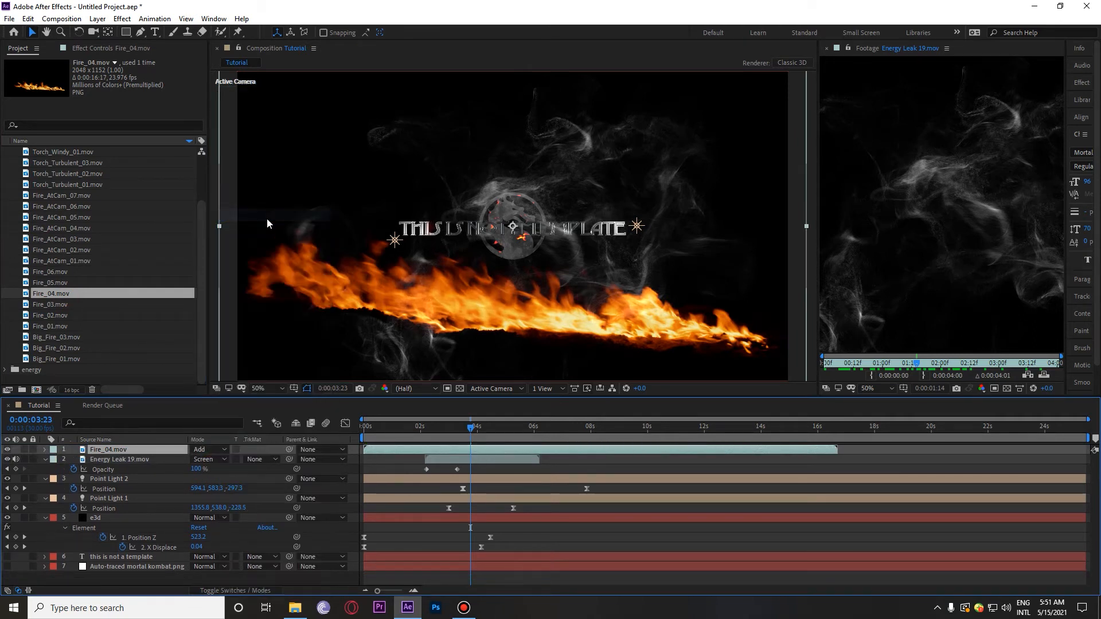
pyautogui.click(210, 451)
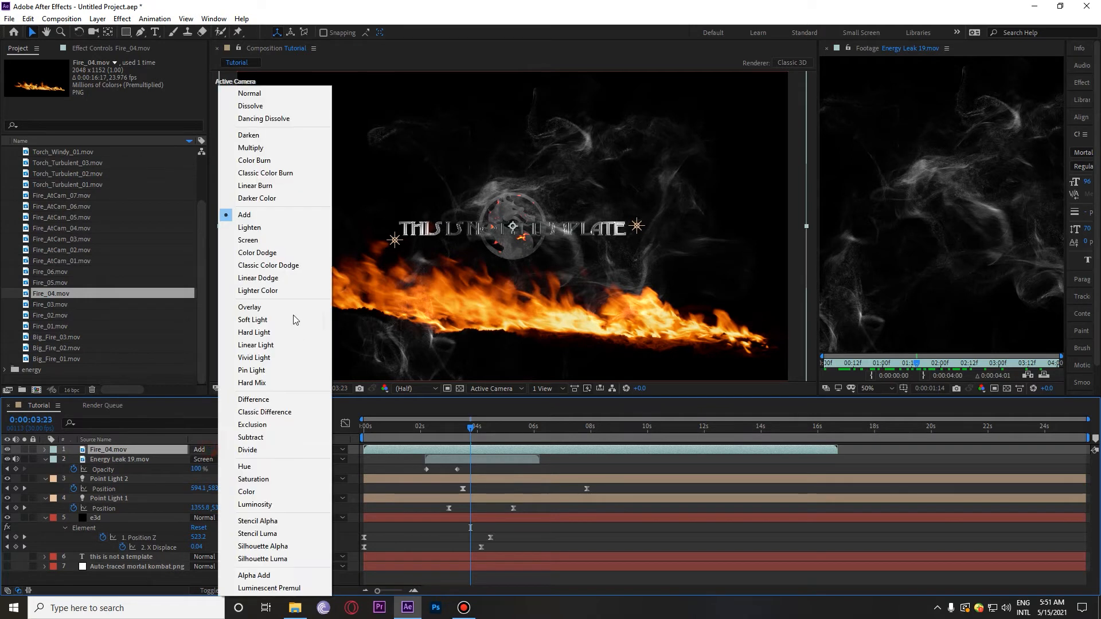
pyautogui.click(258, 240)
# - Move the Fire_04.mov layer down and rotate it slightly counterclockwise so the flames lie level along the frame's lower edge
pyautogui.press('p')
pyautogui.moveTo(216, 459); pyautogui.dragTo(341, 470)
pyautogui.press('r')
pyautogui.moveTo(202, 459); pyautogui.dragTo(204, 459)
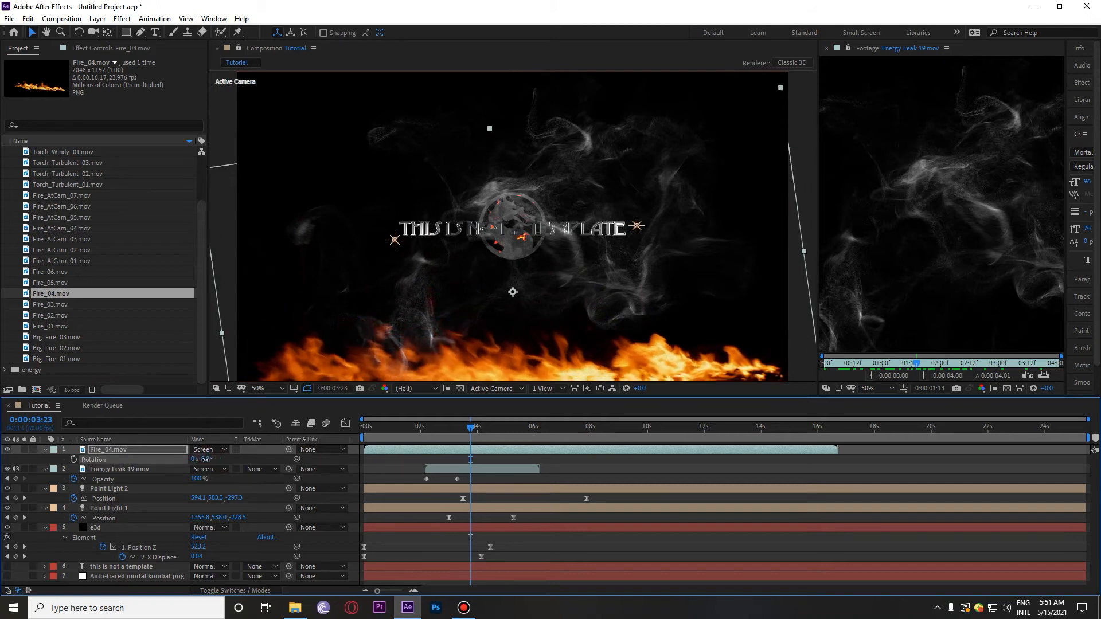
# - Check the flames at other times and refine the Fire_04.mov layer to a rotation of -5° and position 960, 938
pyautogui.moveTo(464, 452); pyautogui.dragTo(513, 456)
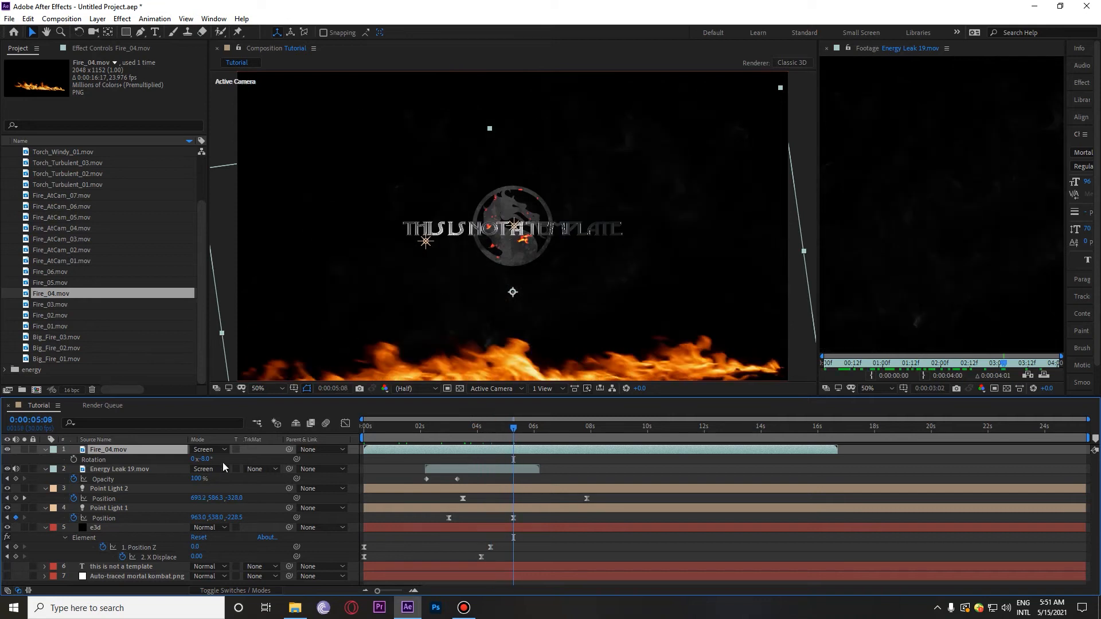
pyautogui.press('p')
pyautogui.moveTo(216, 459)
pyautogui.mouseDown()
pyautogui.moveTo(223, 468)
pyautogui.moveTo(210, 459)
pyautogui.mouseUp()
pyautogui.press('r')
pyautogui.moveTo(539, 432); pyautogui.dragTo(484, 467)
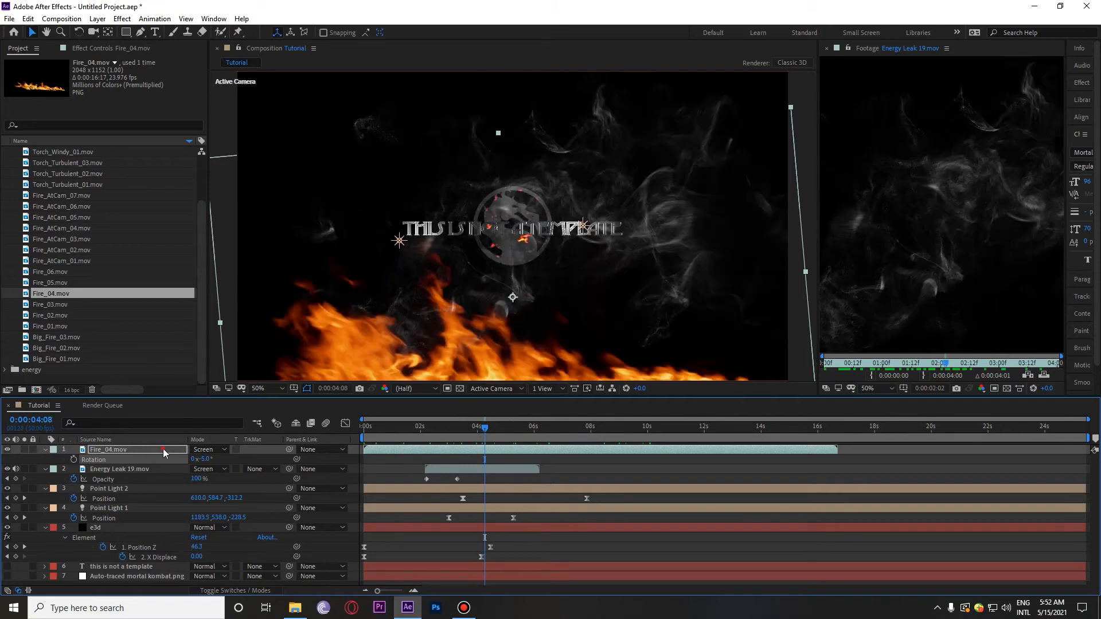
pyautogui.press('p')
pyautogui.moveTo(212, 462); pyautogui.dragTo(255, 467)
# - Preview the Tutorial composition from the start through about 4 seconds to check the fire
pyautogui.click(367, 431)
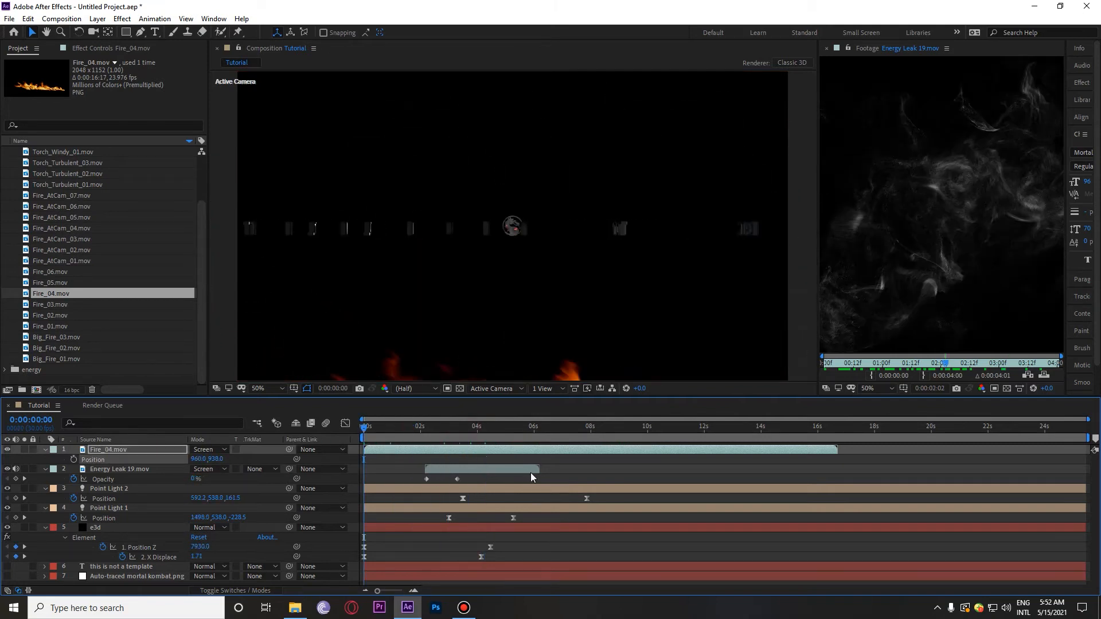
pyautogui.press('space')
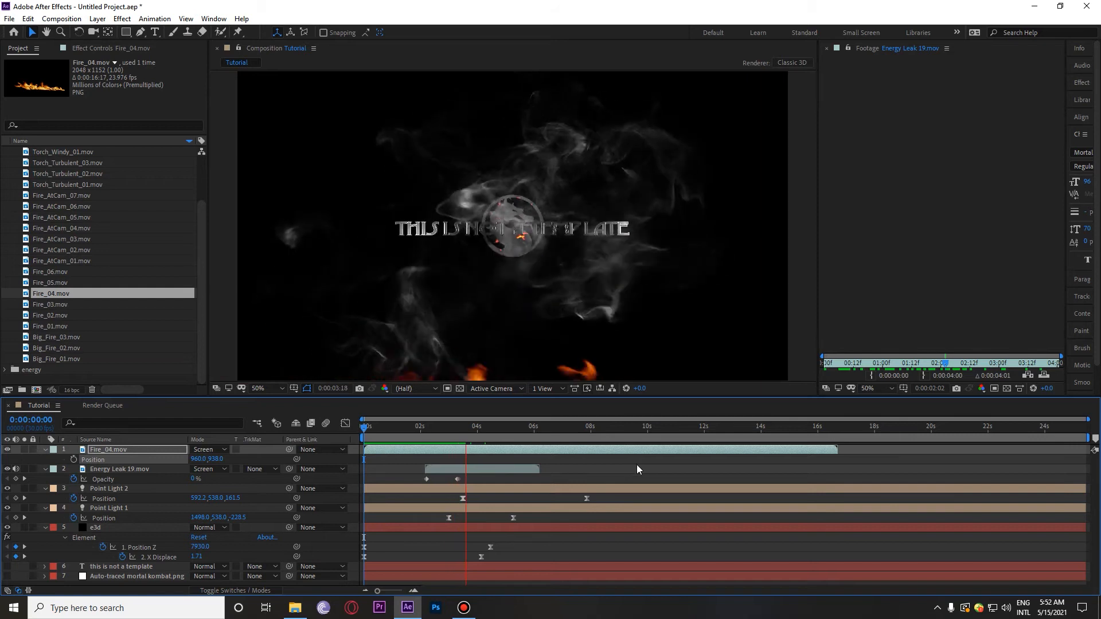
pyautogui.press('space')
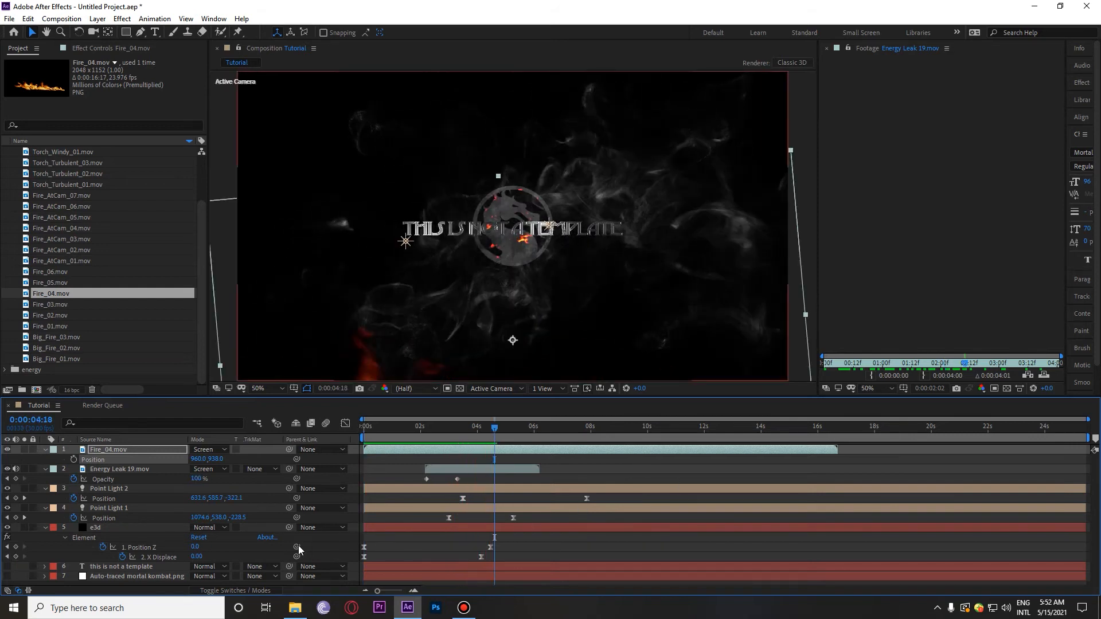
# - Add an adjustment layer above Fire_04.mov in the Tutorial composition and rename it heat distortion
pyautogui.rightClick(31, 462)
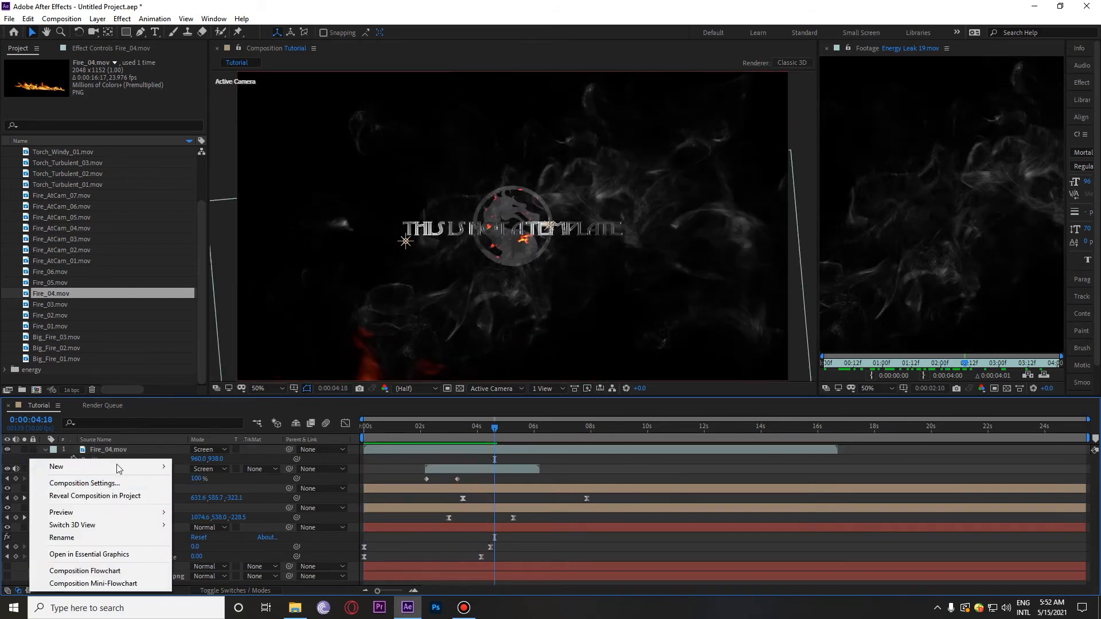
pyautogui.moveTo(117, 468)
pyautogui.click(229, 559)
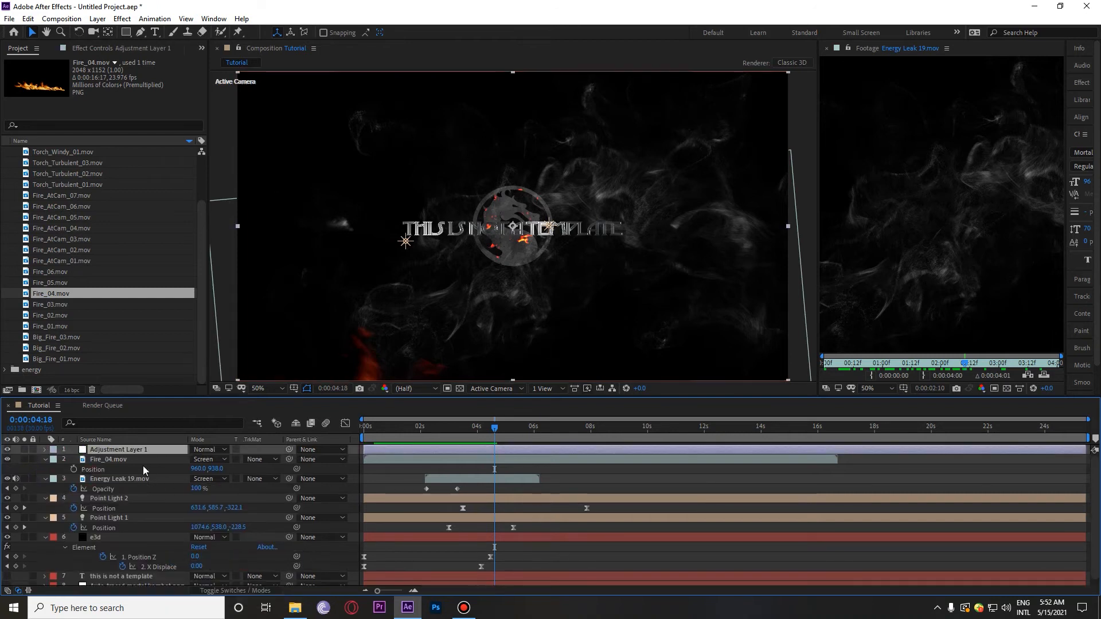
pyautogui.rightClick(148, 452)
pyautogui.click(205, 448)
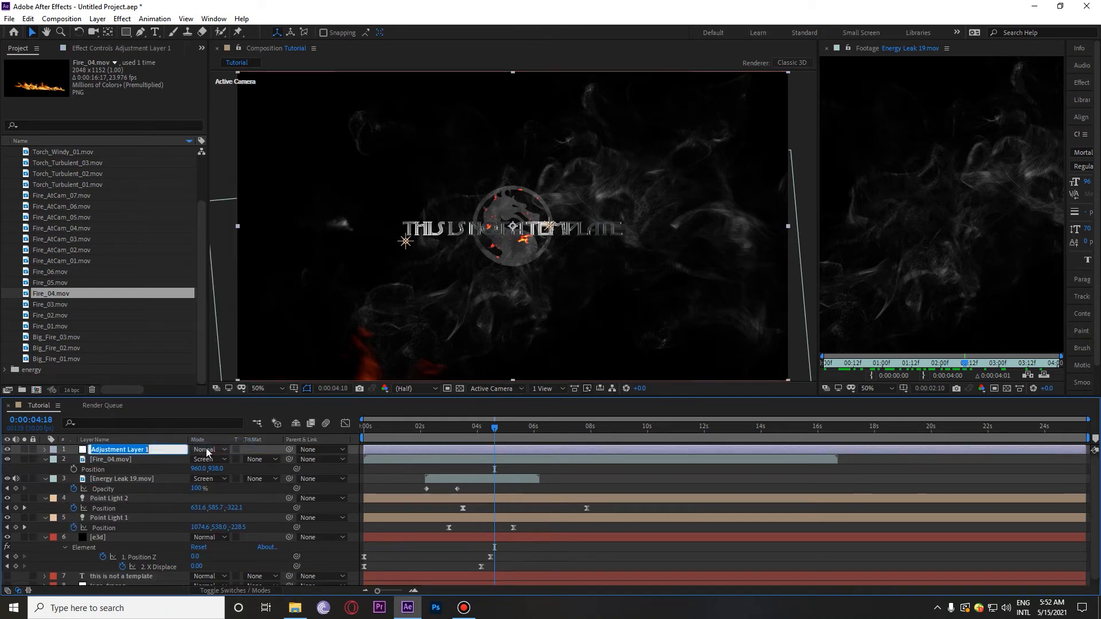
pyautogui.write('heat distortion')
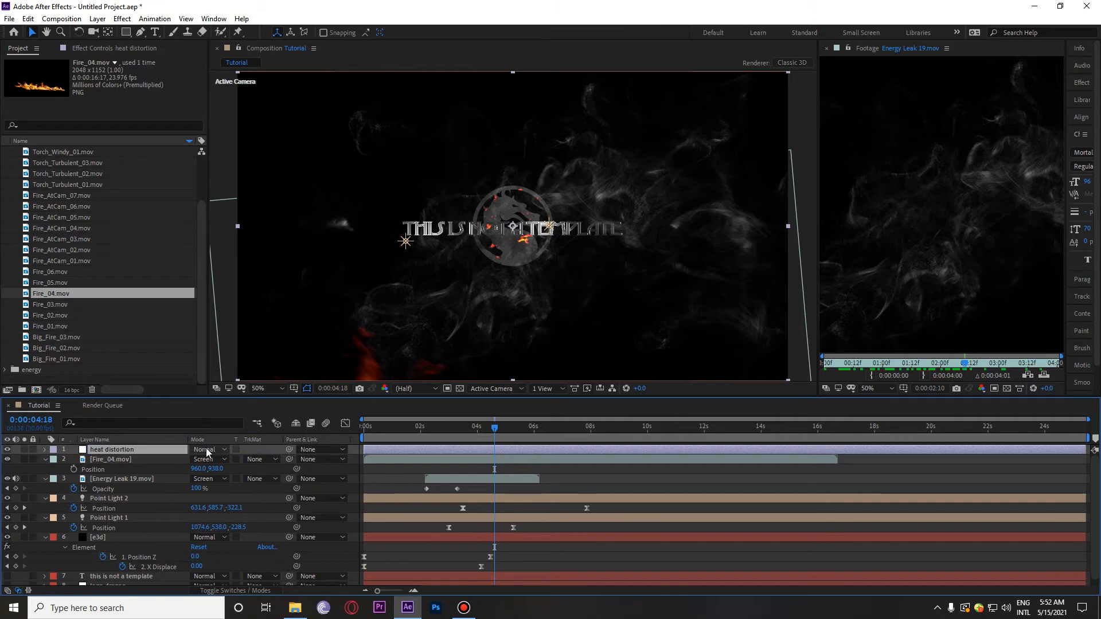
# - Apply the Heat Distortion effect to the heat distortion layer, with Distortion Amount 15 and Heat Amount 0
pyautogui.click(139, 463)
pyautogui.click(146, 448)
pyautogui.hotkey('ctrl', 'space')
pyautogui.write('heat')
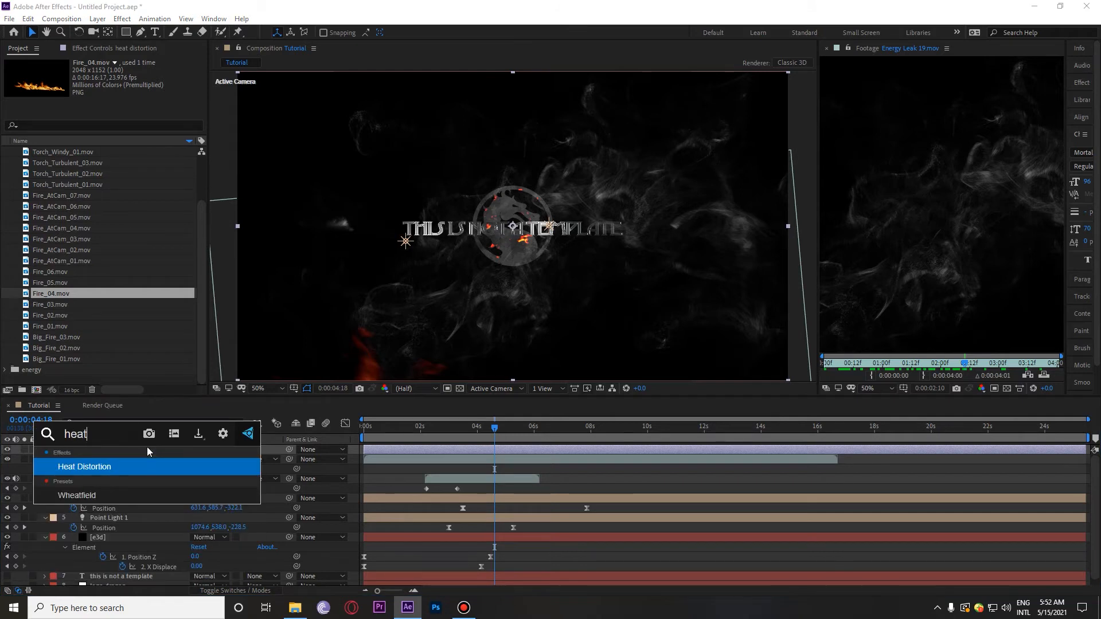
pyautogui.click(126, 467)
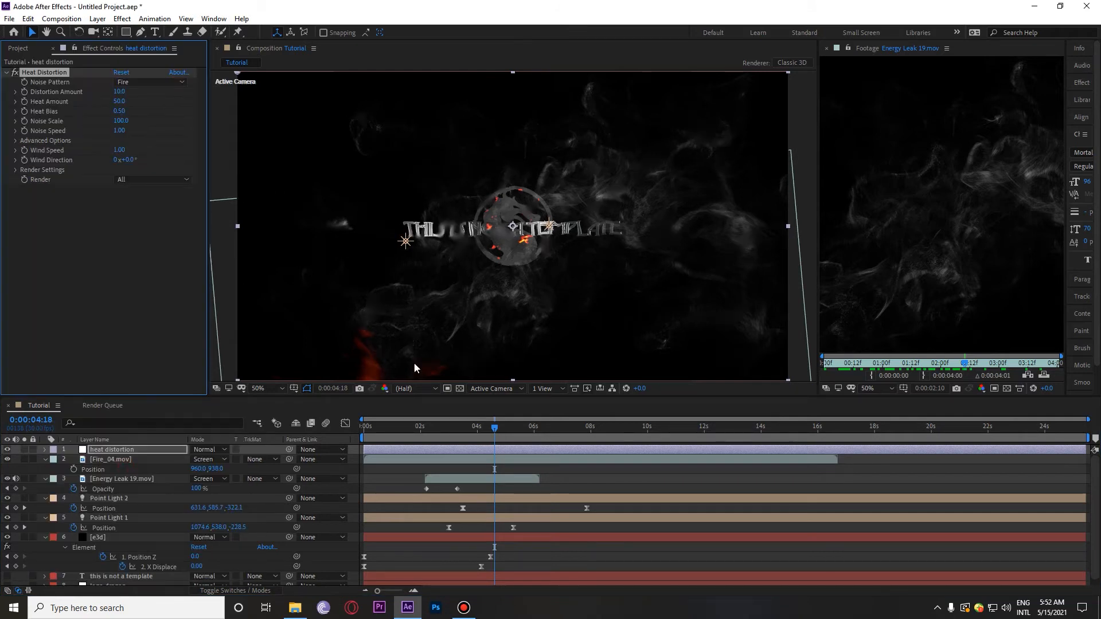
pyautogui.moveTo(140, 91); pyautogui.dragTo(88, 111)
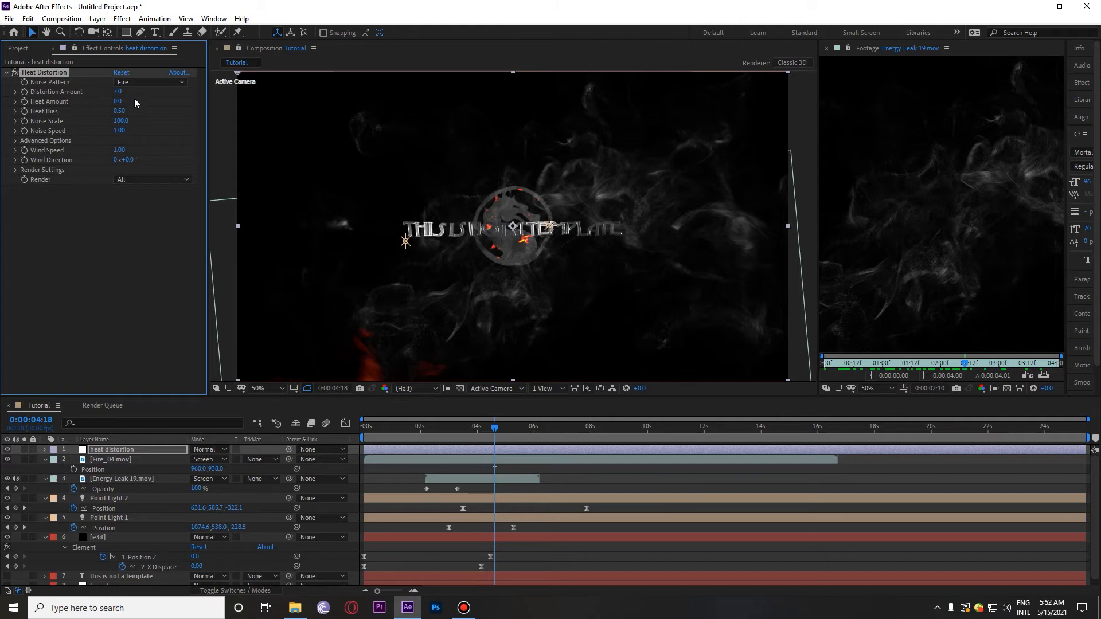
pyautogui.moveTo(115, 96); pyautogui.dragTo(121, 95)
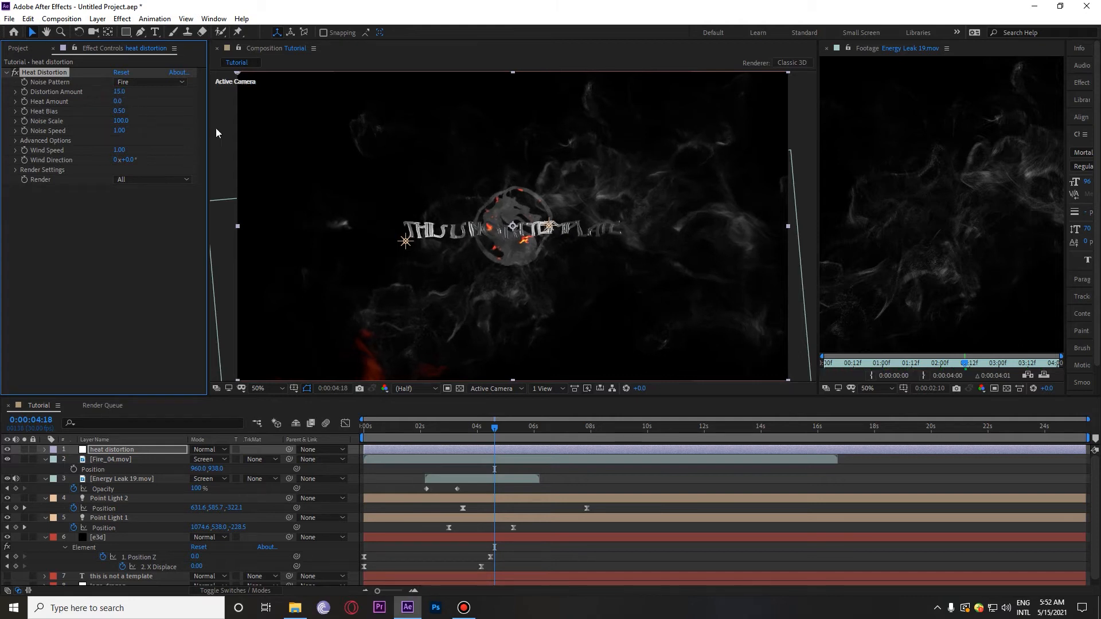
# - Preview the distortion from the start and shift the heat distortion layer to begin at about 1.3 seconds
pyautogui.press('space')
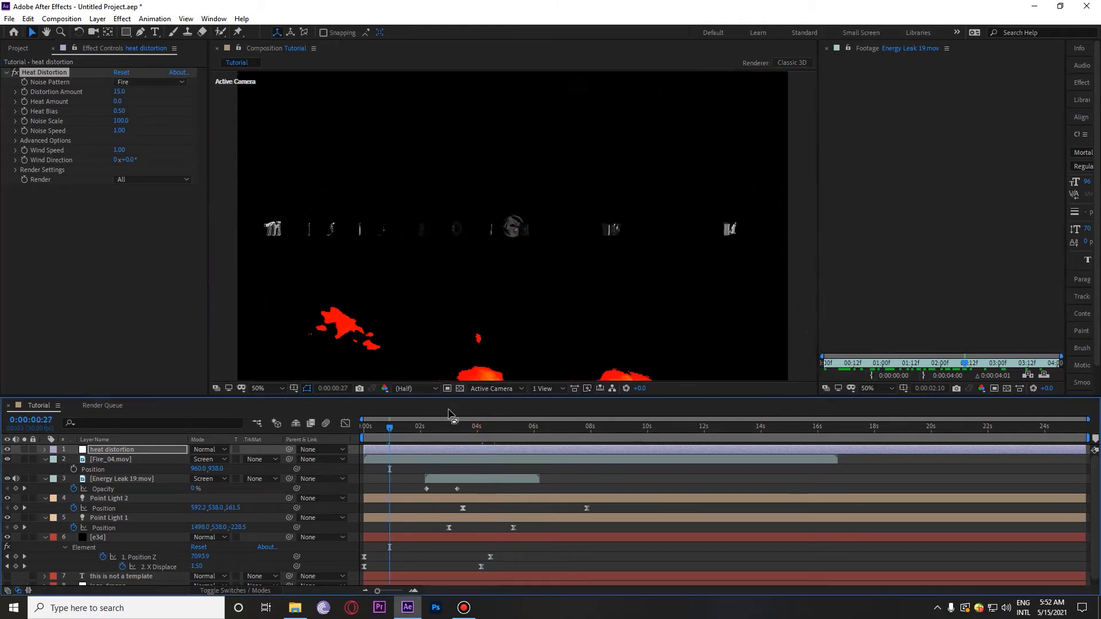
pyautogui.moveTo(458, 435); pyautogui.dragTo(545, 451)
pyautogui.moveTo(450, 436)
pyautogui.mouseDown()
pyautogui.moveTo(432, 435)
pyautogui.moveTo(467, 447)
pyautogui.moveTo(420, 442)
pyautogui.moveTo(455, 442)
pyautogui.mouseUp()
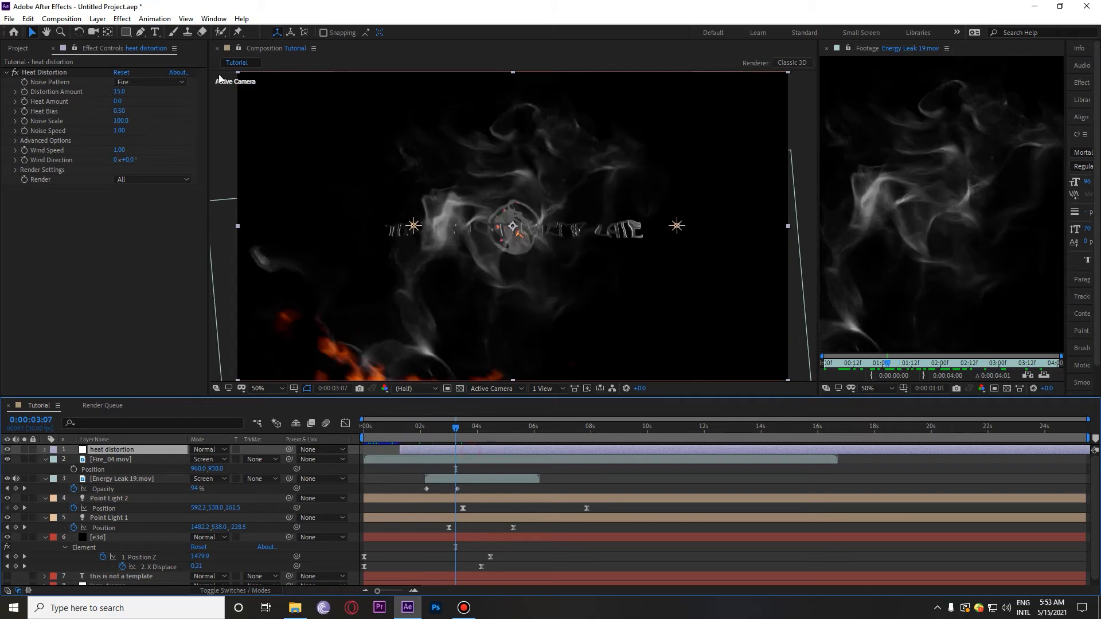
# - Draw a closed Pen mask on the heat distortion layer around the flames, from just below the title to beyond the frame's lower edge
pyautogui.press(',')
pyautogui.press(',')
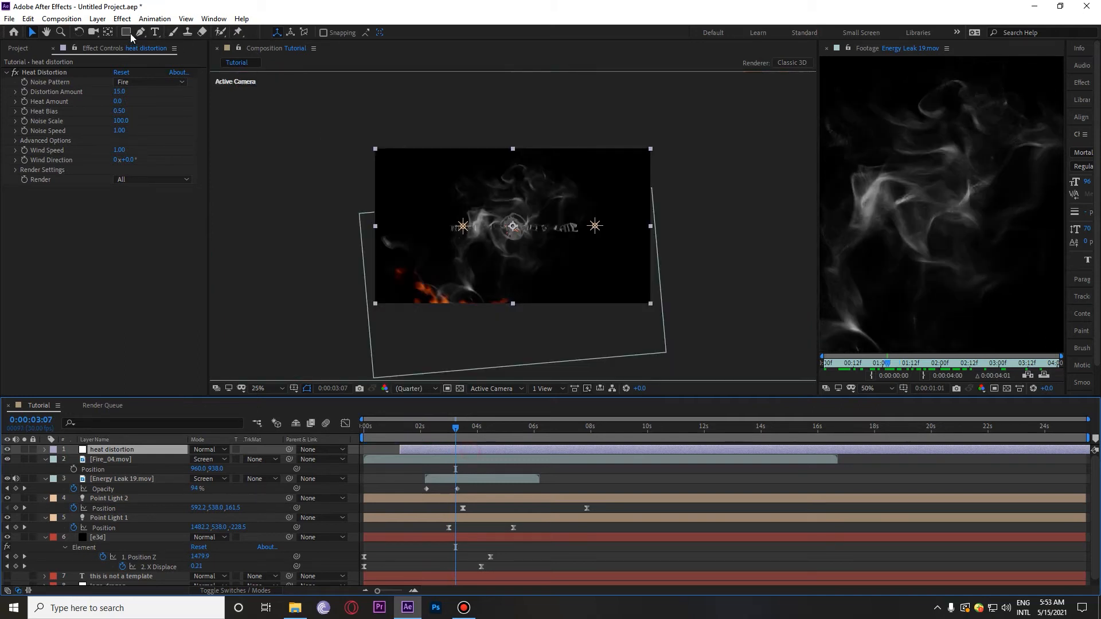
pyautogui.click(141, 32)
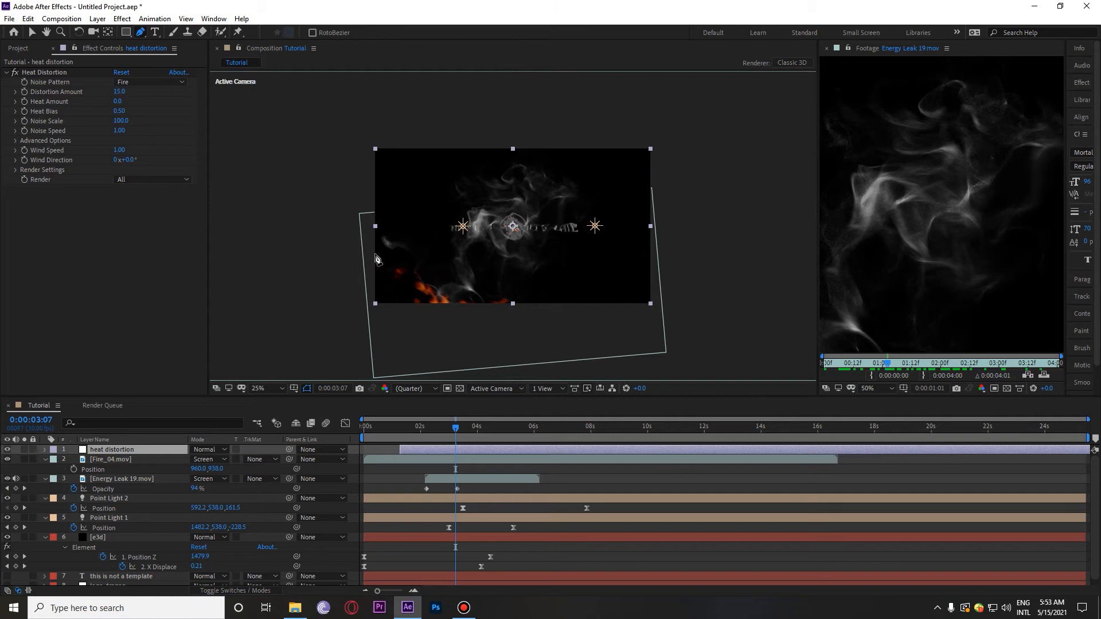
pyautogui.click(356, 249)
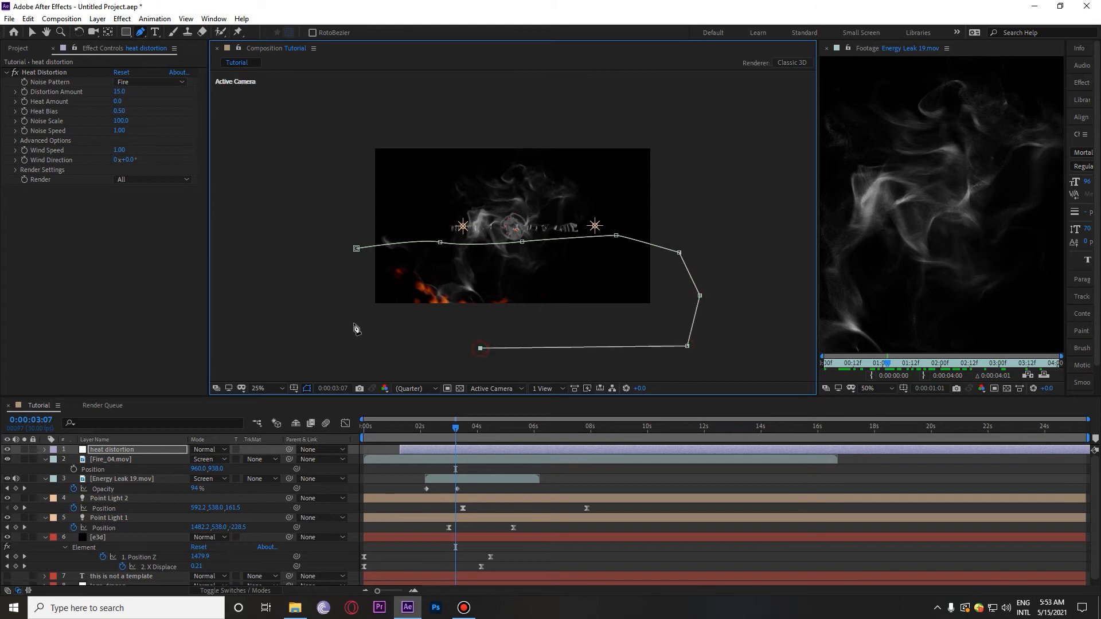
pyautogui.click(356, 249)
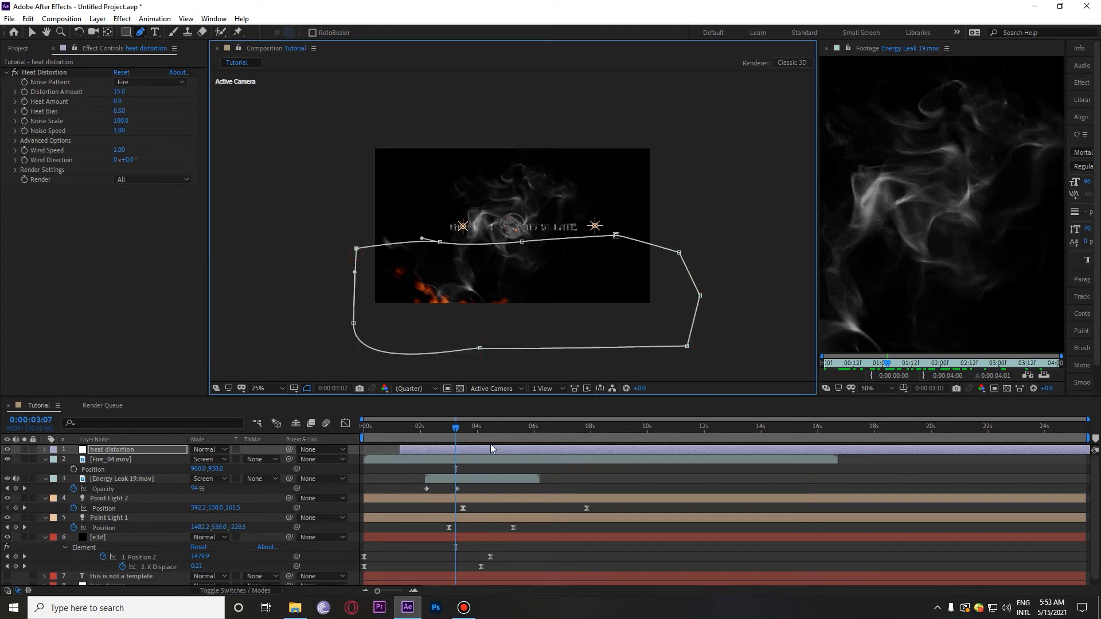
# - Set the Mask Feather of Mask 1 on the heat distortion layer to 245 pixels
pyautogui.click(45, 451)
pyautogui.click(55, 461)
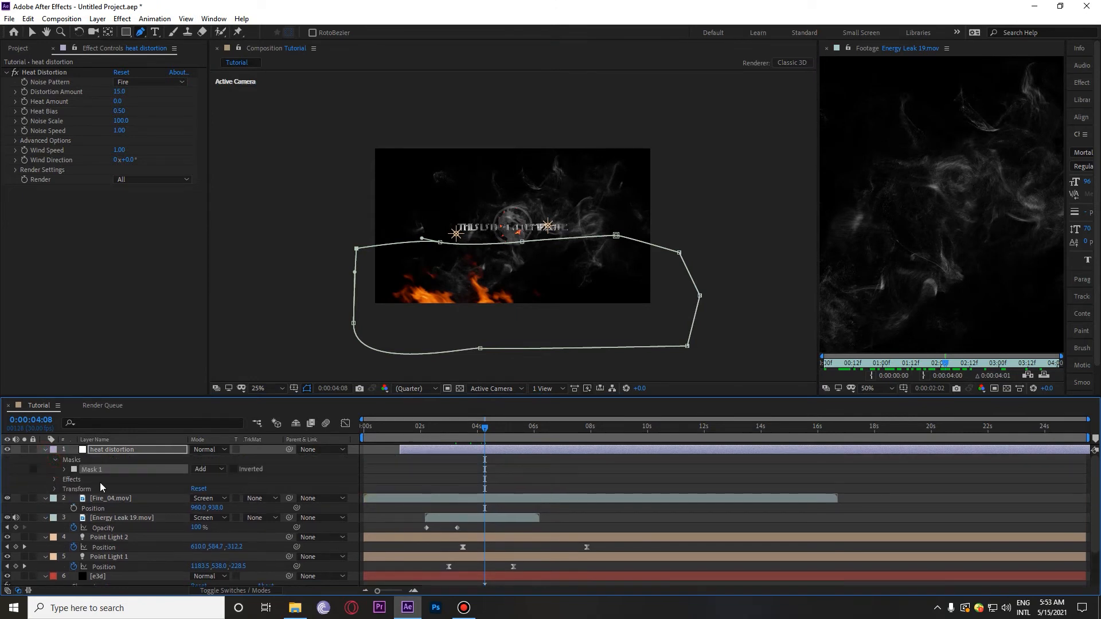
pyautogui.click(65, 469)
pyautogui.press('.')
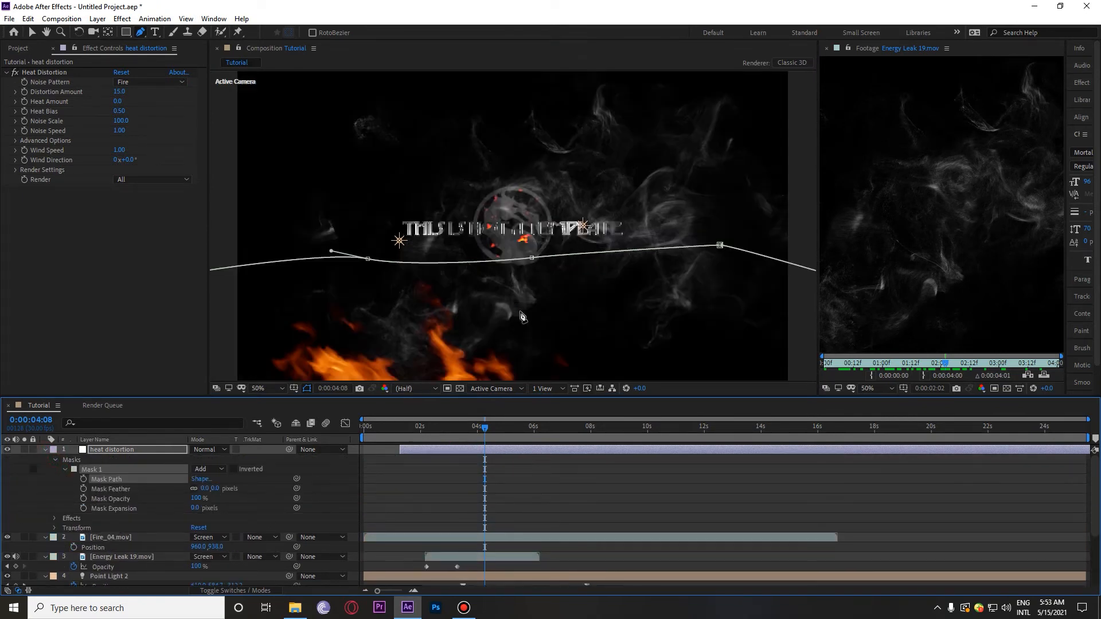
pyautogui.moveTo(220, 490); pyautogui.dragTo(242, 495)
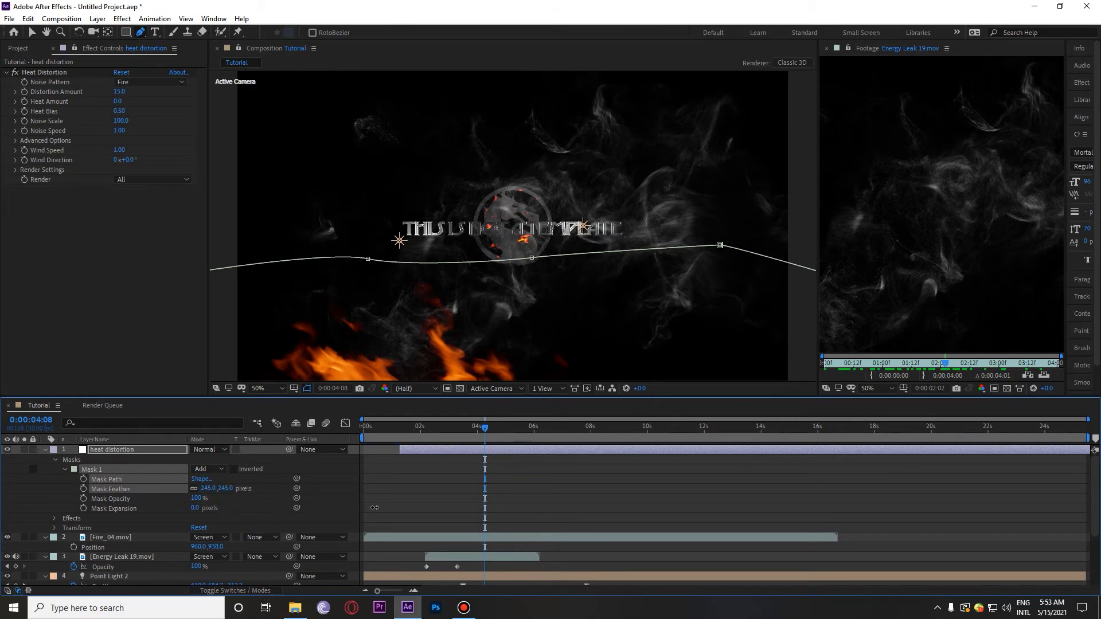
# - Preview the masked heat distortion from the beginning, from about 3.5 seconds and from about 2 seconds
pyautogui.press('space')
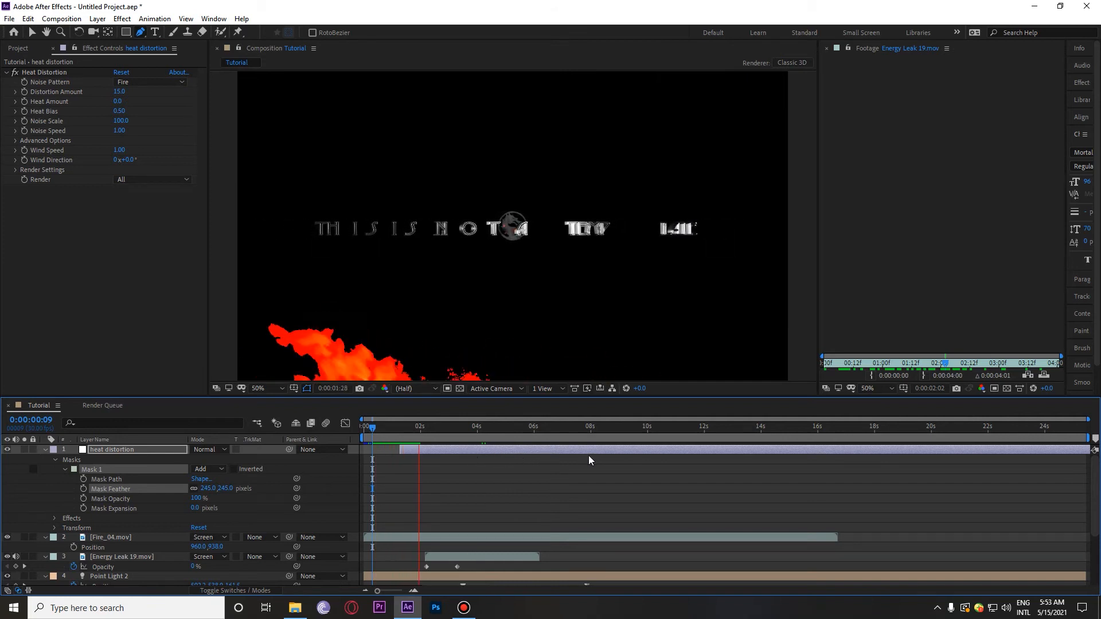
pyautogui.click(462, 429)
pyautogui.press('space')
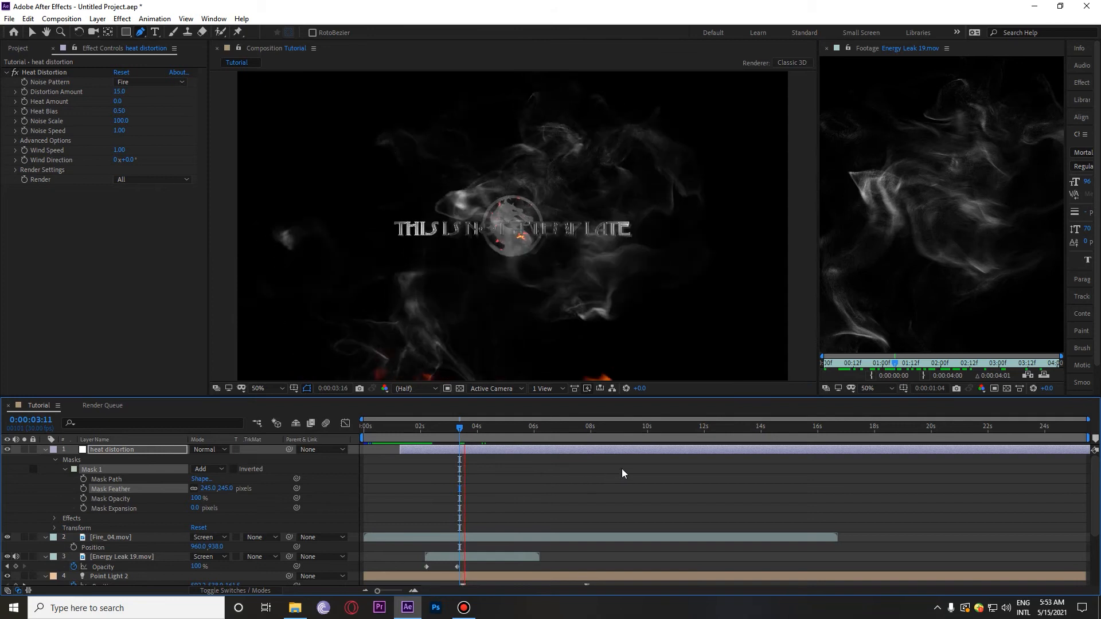
pyautogui.click(427, 429)
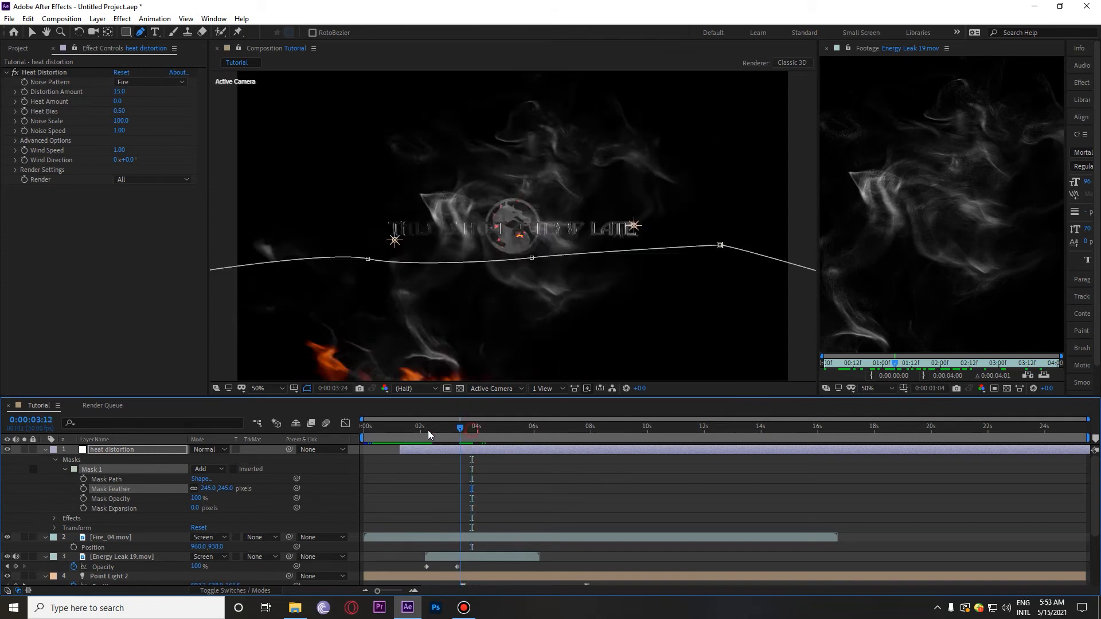
pyautogui.press('space')
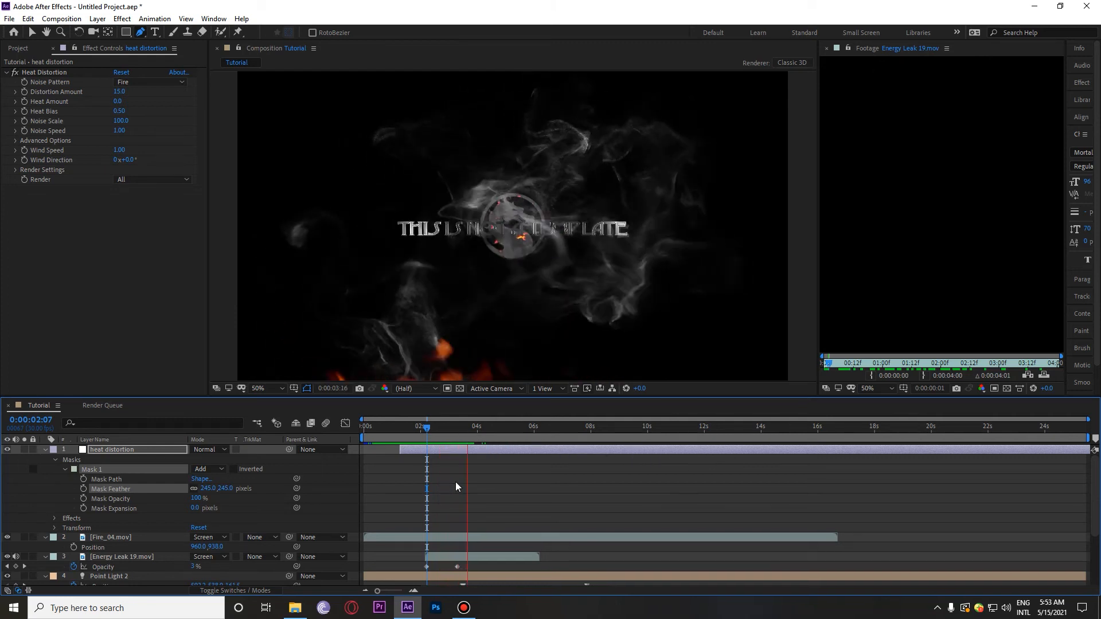
pyautogui.press('space')
# - Enlarge the title by setting the e3d layer's scale to 147%, judging it at 0:00:02:22
pyautogui.scroll(-3, 133, 532)
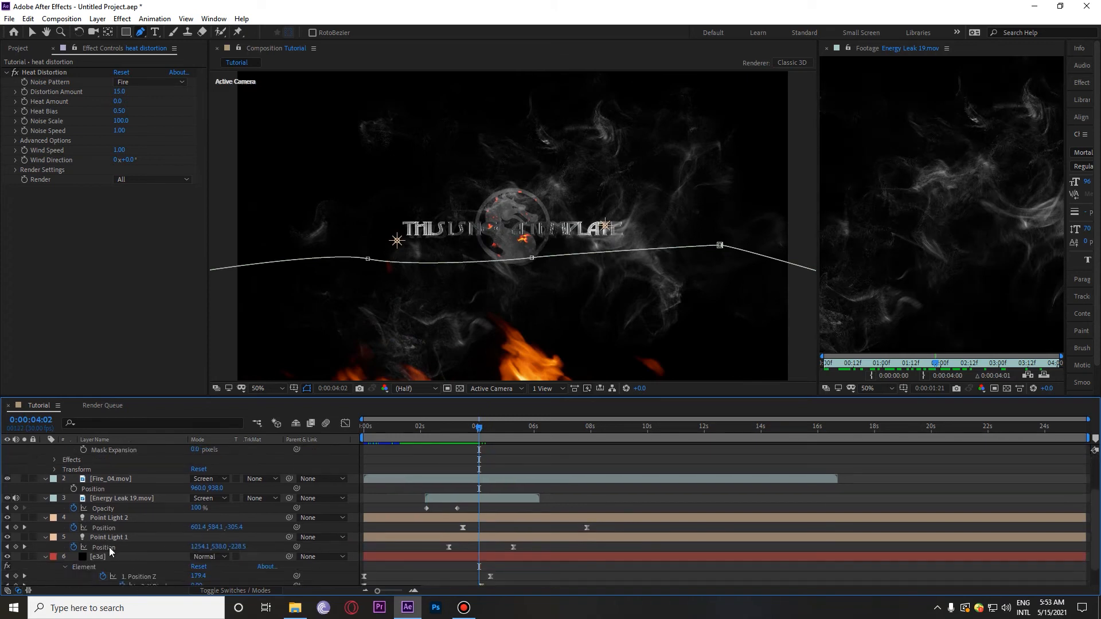
pyautogui.click(110, 556)
pyautogui.press('s')
pyautogui.moveTo(480, 428); pyautogui.dragTo(441, 431)
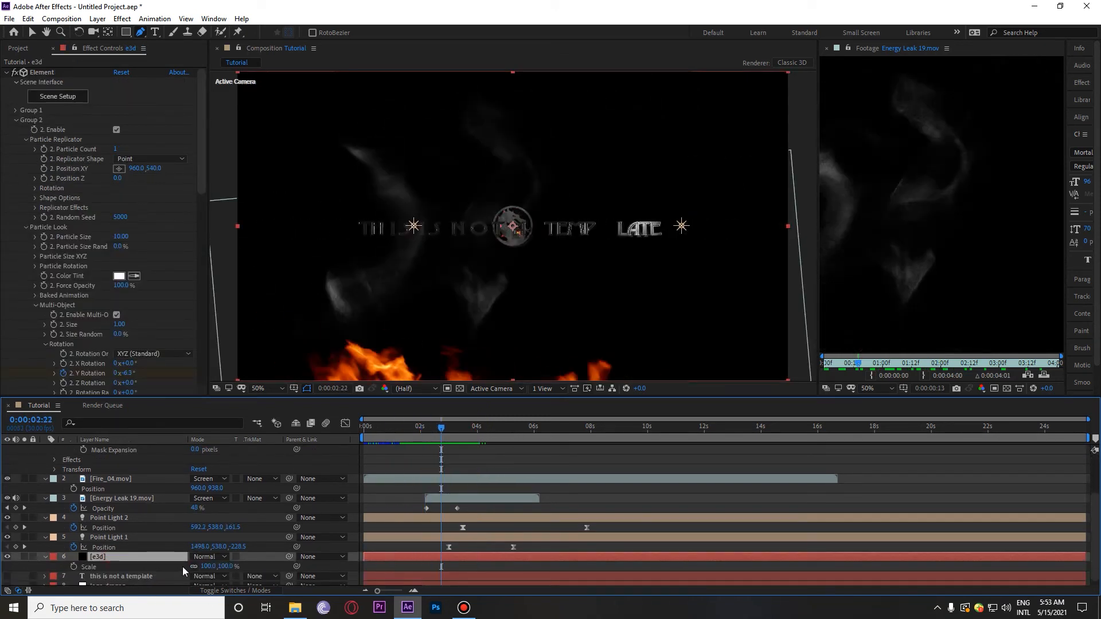
pyautogui.moveTo(209, 567); pyautogui.dragTo(477, 568)
# - Preview the enlarged title from the start to past 5 seconds, and check the frame at 0:00:06:29
pyautogui.press('pageup')
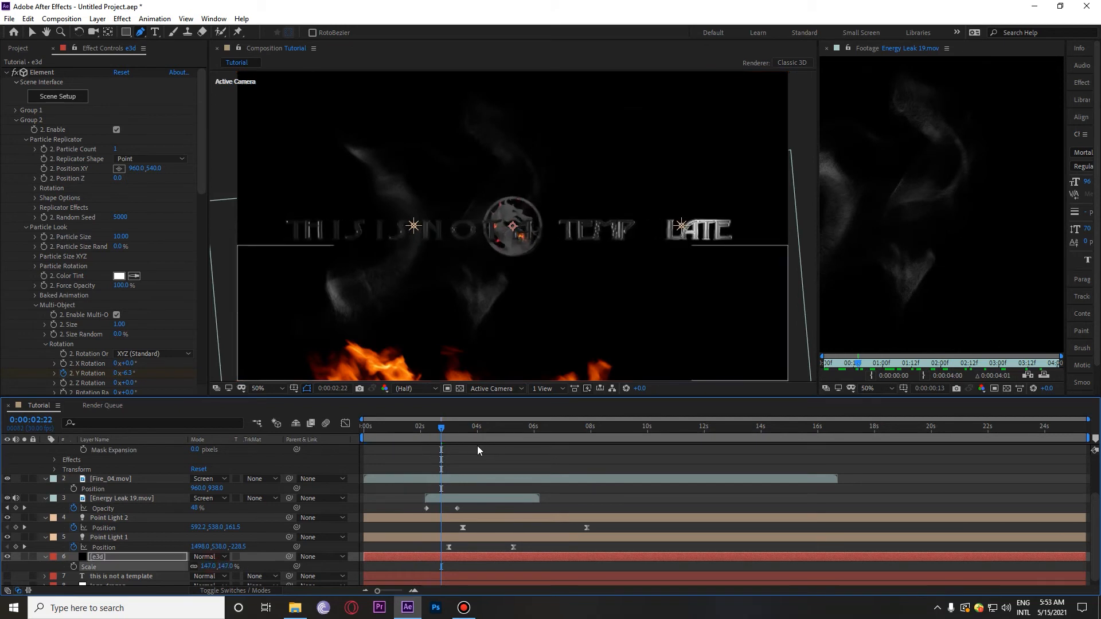
pyautogui.press('space')
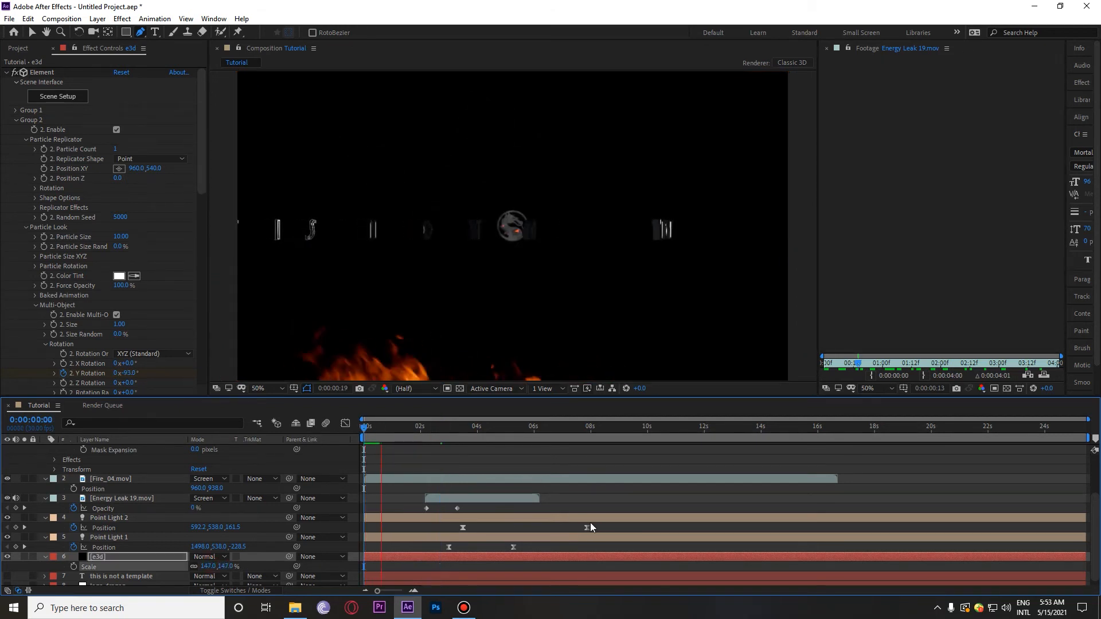
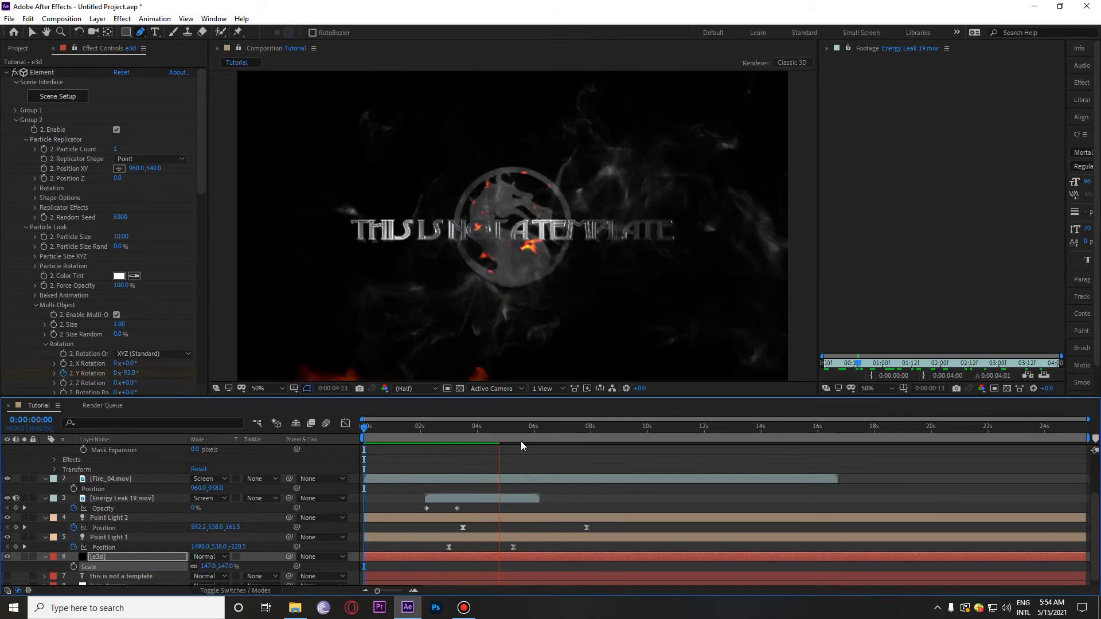
pyautogui.press('space')
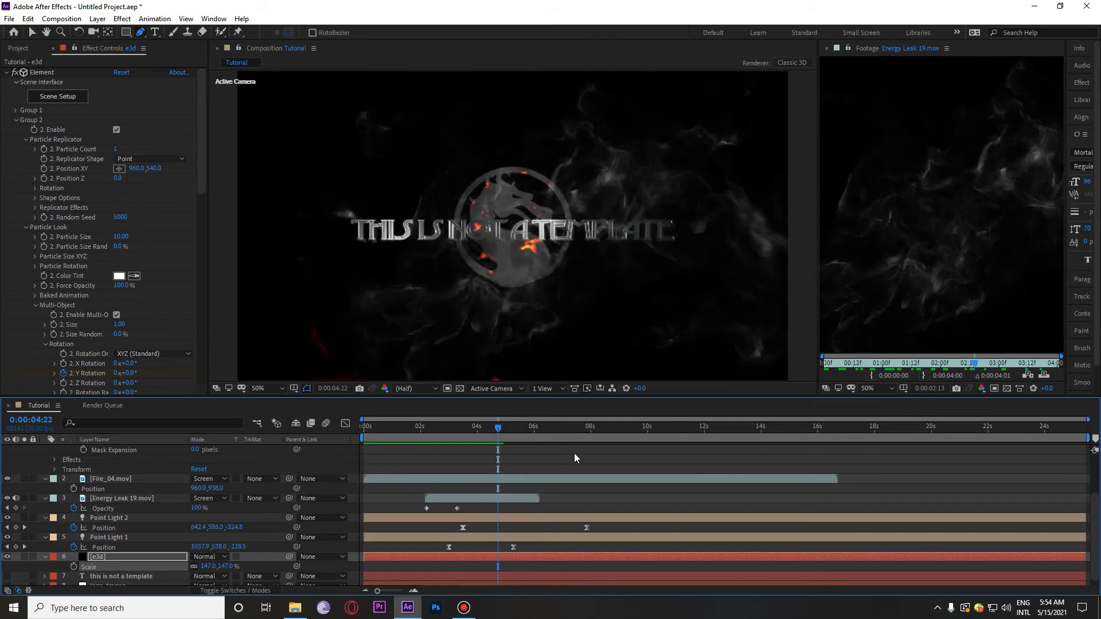
pyautogui.press('space')
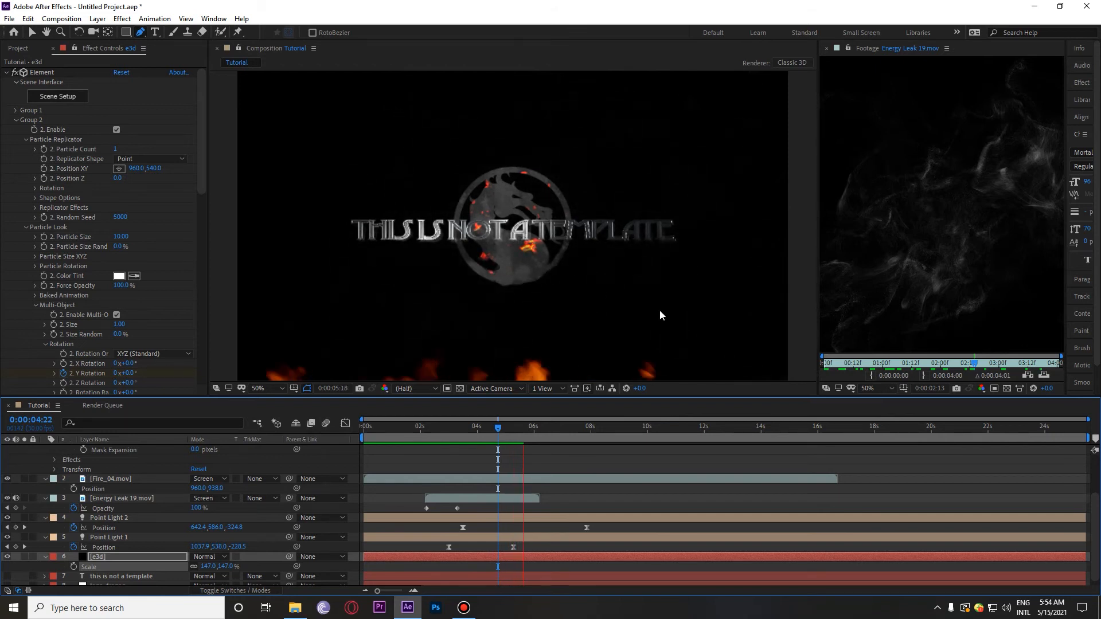
pyautogui.click(562, 432)
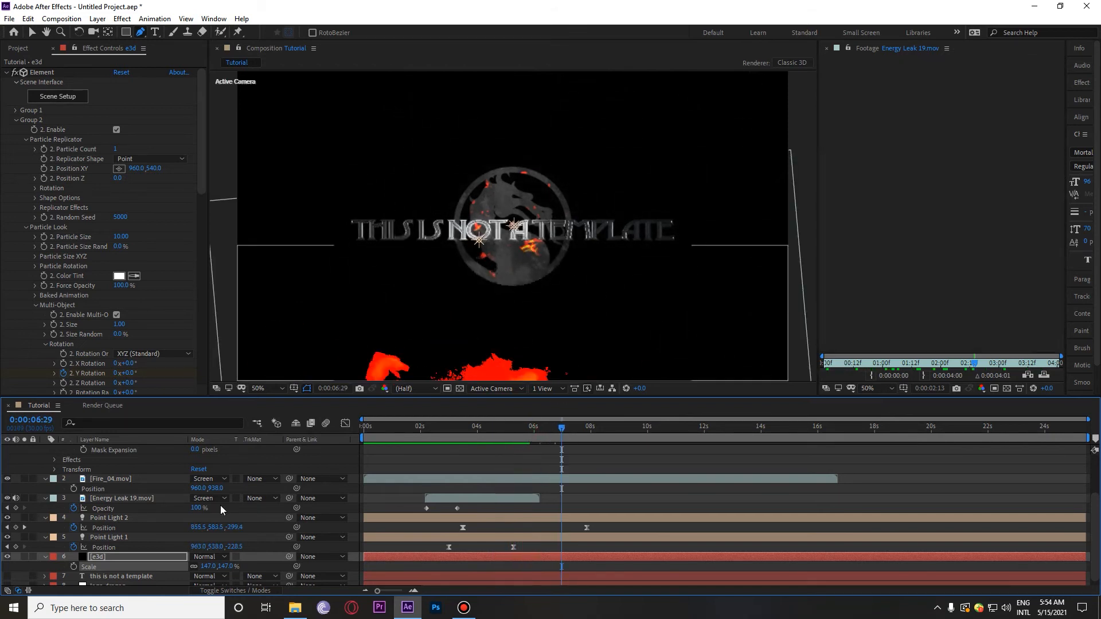
# - Deselect all layers and save the project as title in the ae save folder
pyautogui.press('F2')
pyautogui.hotkey('ctrl', 's')
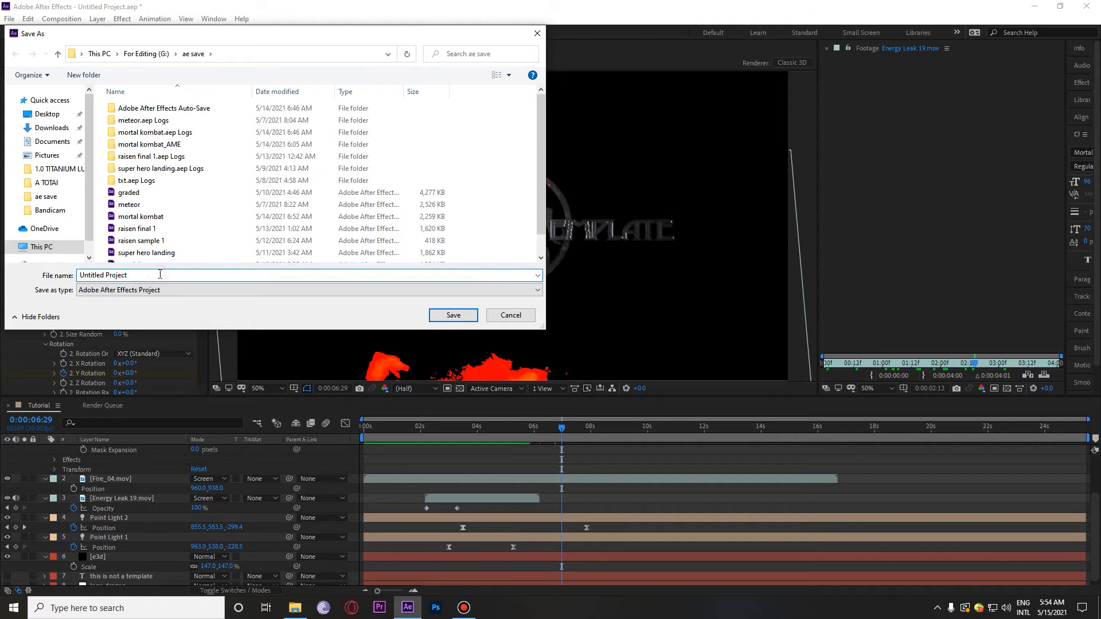
pyautogui.moveTo(160, 274); pyautogui.dragTo(30, 279)
pyautogui.write('title')
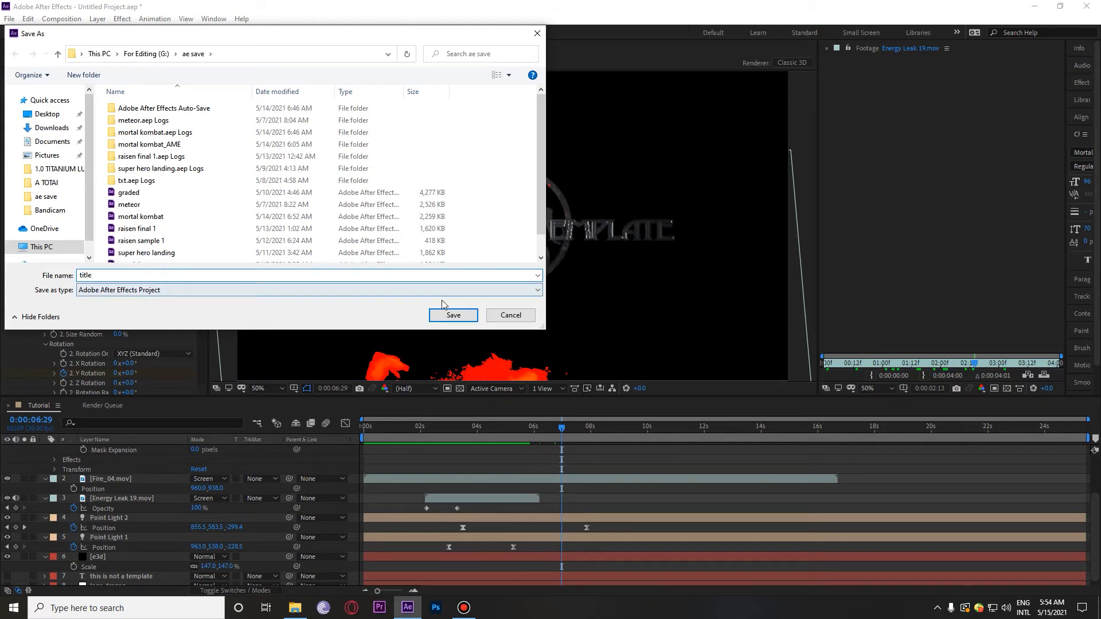
pyautogui.click(453, 314)
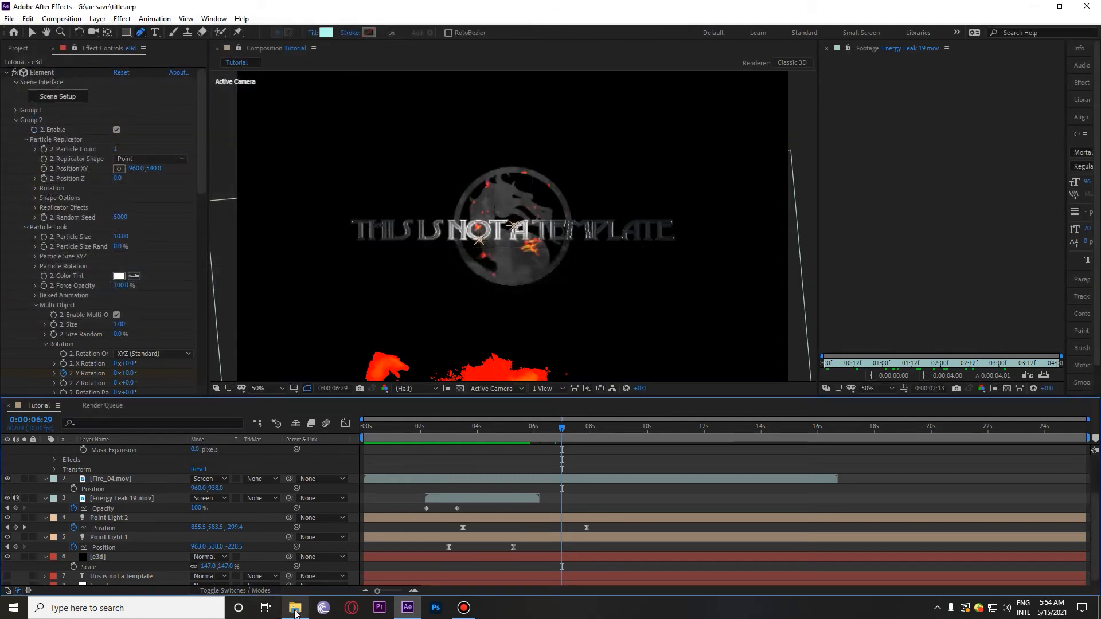
# - Switch to File Explorer and search This PC for dust footage using the term dust
pyautogui.click(295, 607)
pyautogui.click(378, 346)
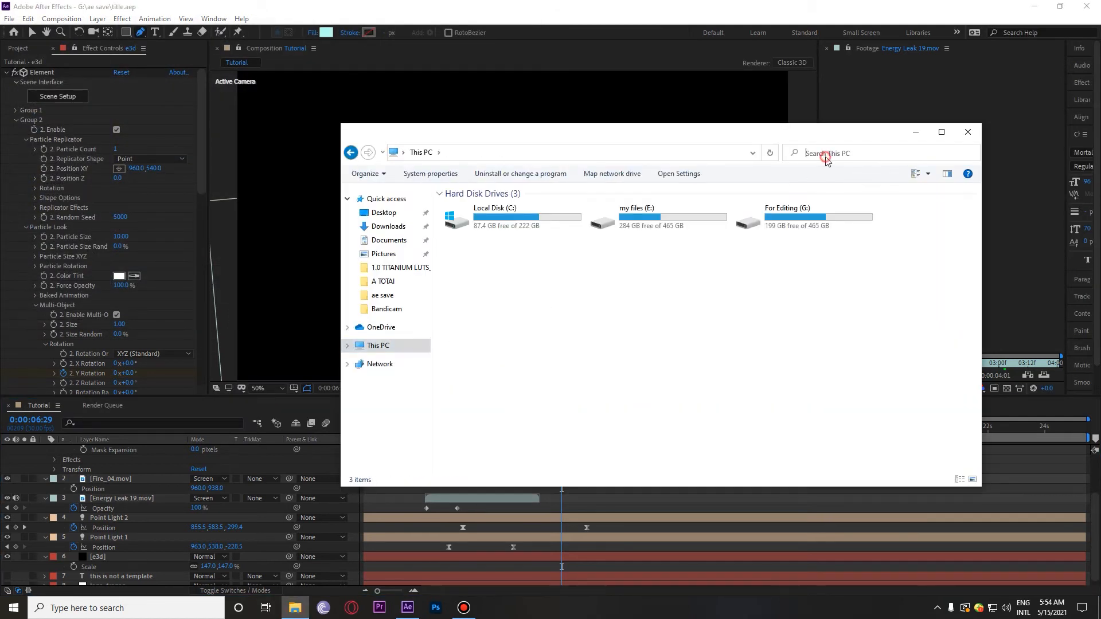
pyautogui.write('dust')
pyautogui.press('Return')
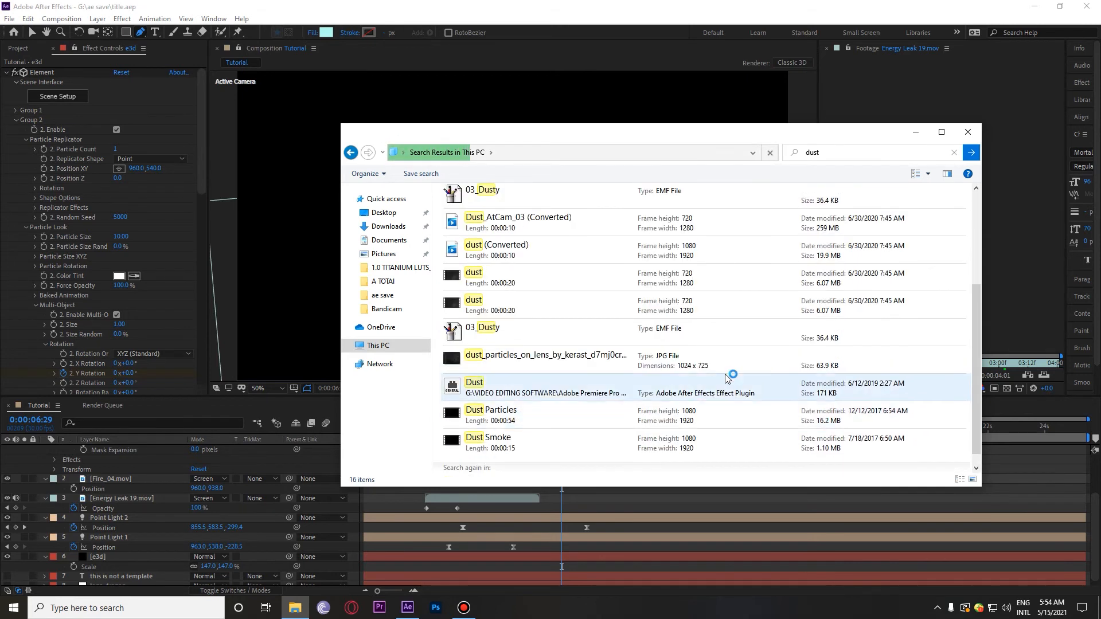
# - Try the Dust Particles video as the top layer of the Tutorial composition, and delete it
pyautogui.click(585, 360)
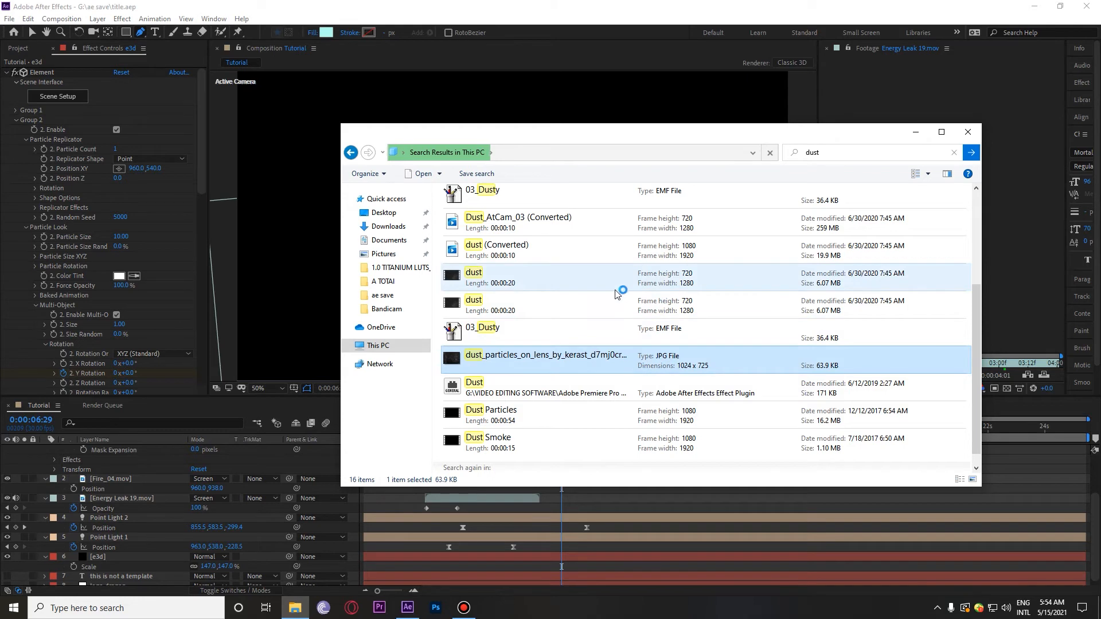
pyautogui.moveTo(665, 396); pyautogui.dragTo(130, 473)
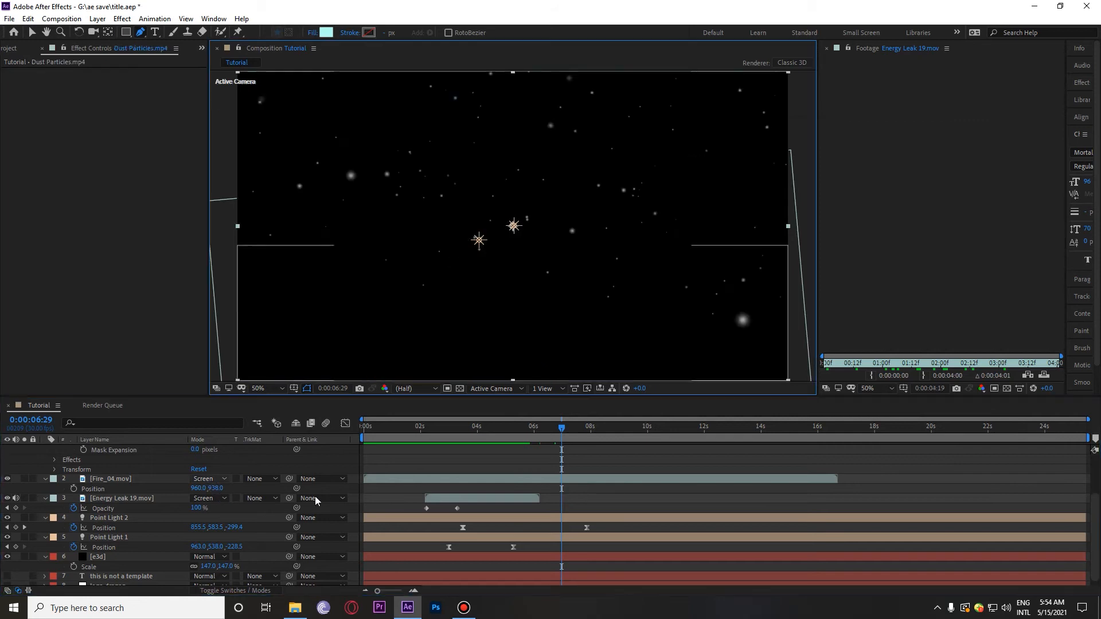
pyautogui.click(150, 449)
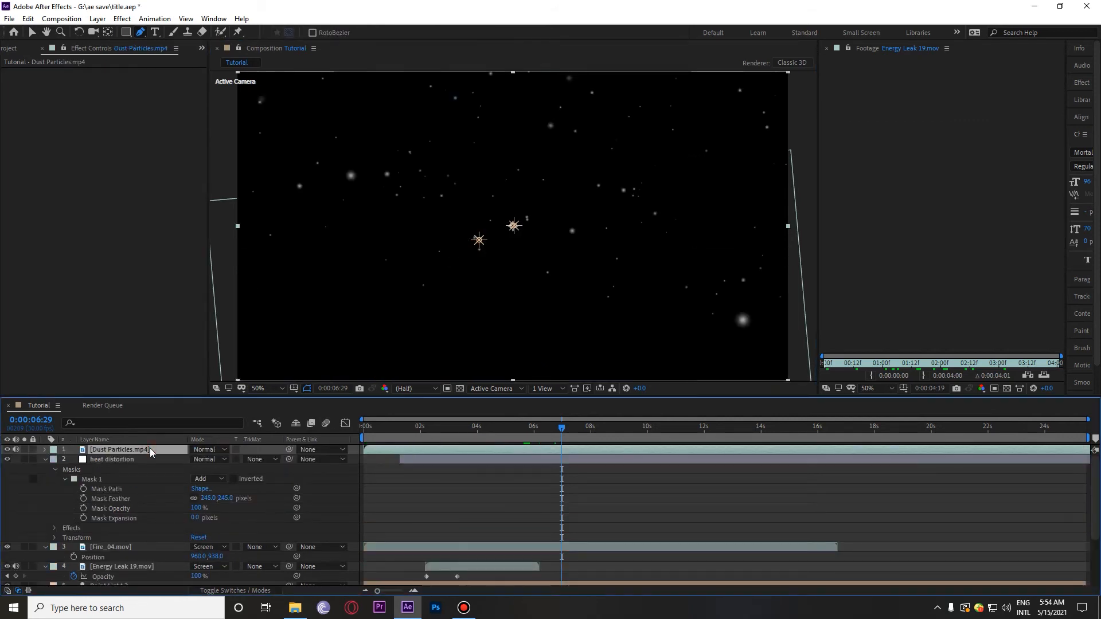
pyautogui.press('Delete')
# - Bring dust.mp4 from the dust search results into the Tutorial composition as the top layer
pyautogui.hotkey('alt', 'Tab')
pyautogui.scroll(-1, 542, 286)
pyautogui.moveTo(542, 286); pyautogui.dragTo(111, 462)
pyautogui.click(554, 323)
pyautogui.click(512, 264)
pyautogui.moveTo(638, 274); pyautogui.dragTo(241, 492)
pyautogui.moveTo(591, 453); pyautogui.dragTo(592, 451)
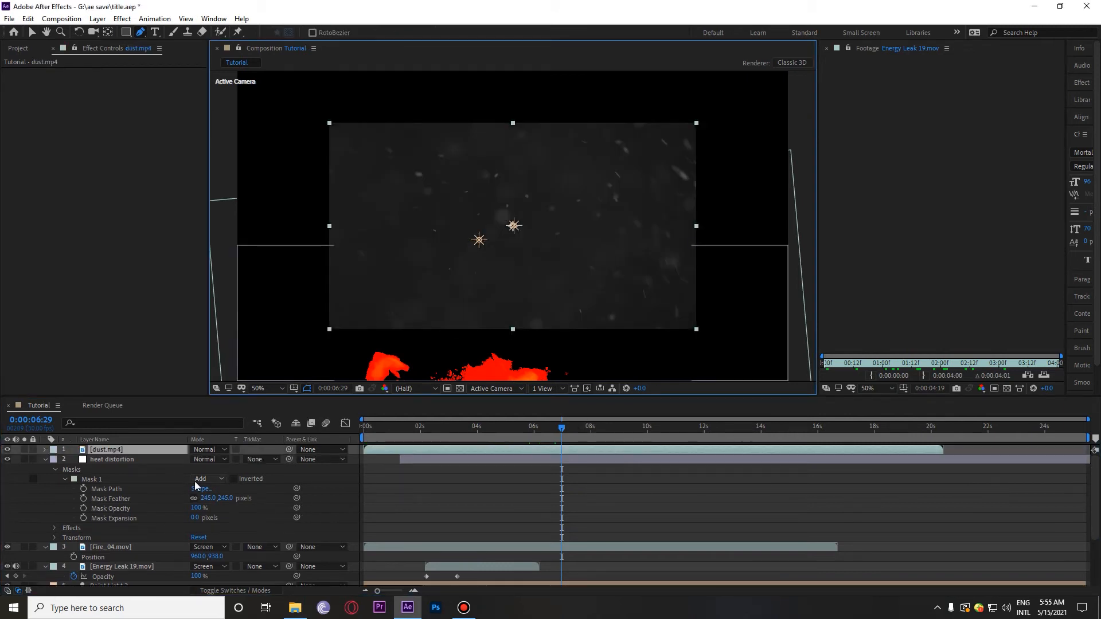
# - Fit the dust.mp4 layer to the composition frame and set its blending mode to Screen
pyautogui.hotkey('ctrl', 'alt', 'f')
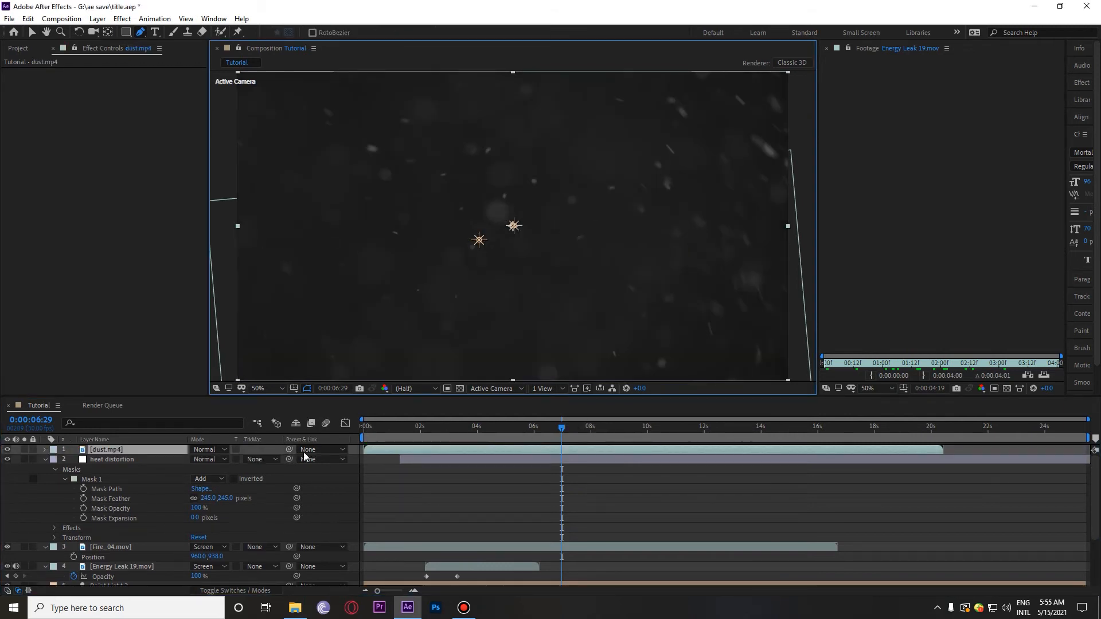
pyautogui.click(215, 449)
pyautogui.click(273, 241)
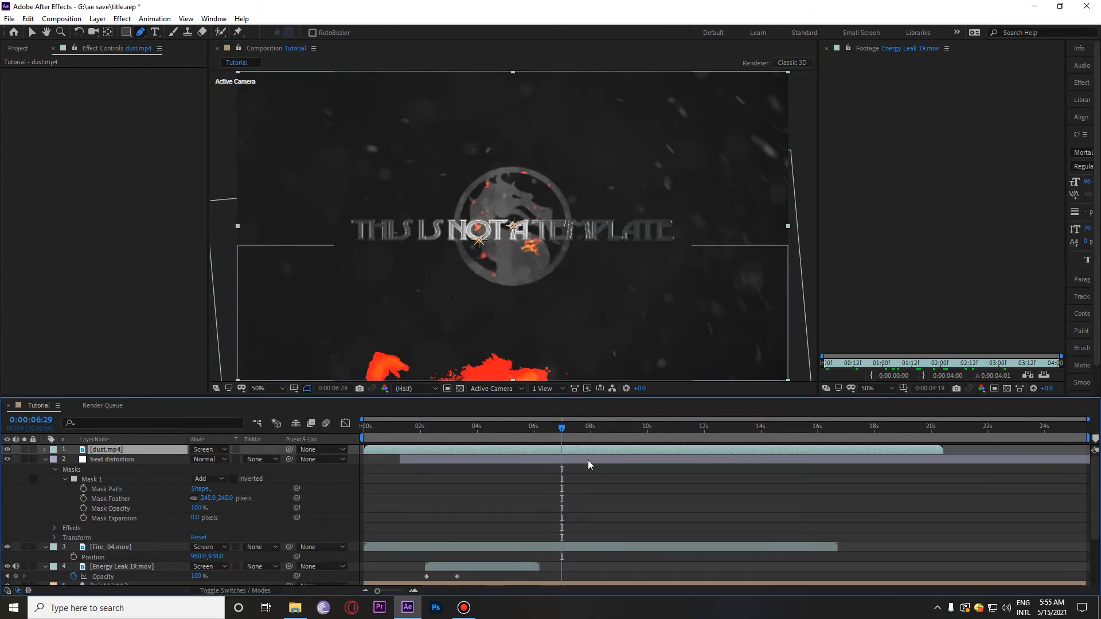
# - Lower the dust.mp4 layer's opacity to 24% and preview the composition from the start
pyautogui.press('t')
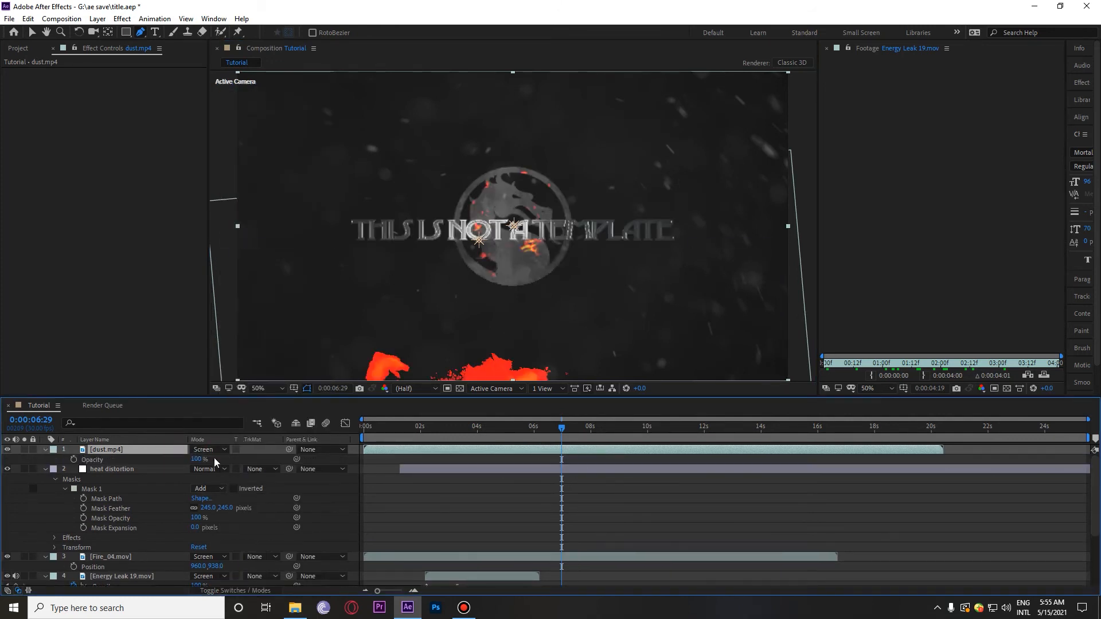
pyautogui.moveTo(197, 458); pyautogui.dragTo(155, 460)
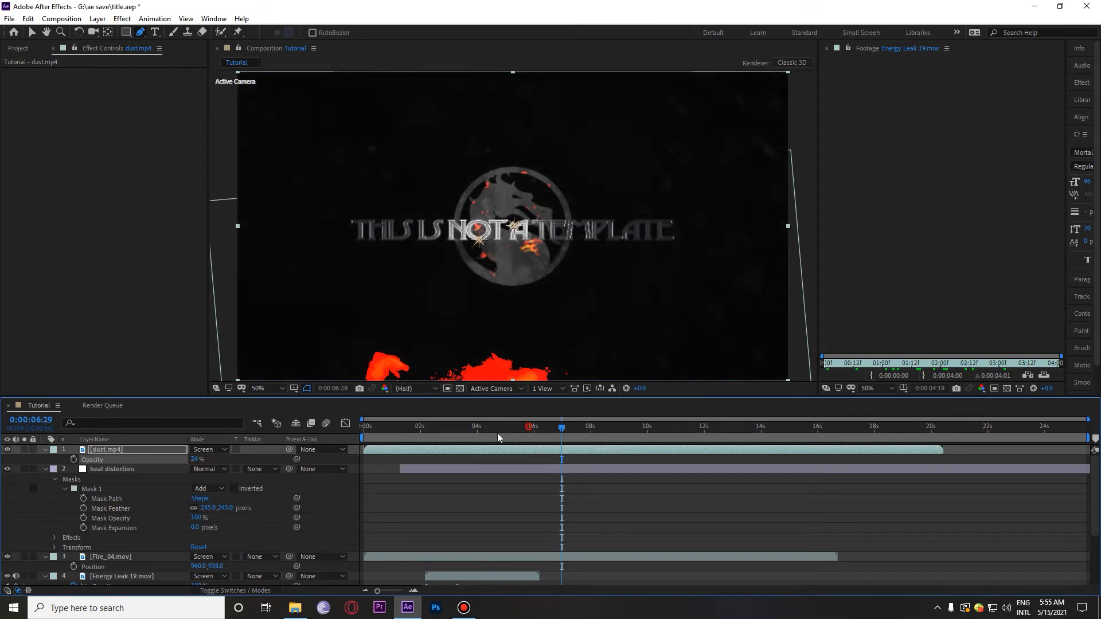
pyautogui.press('space')
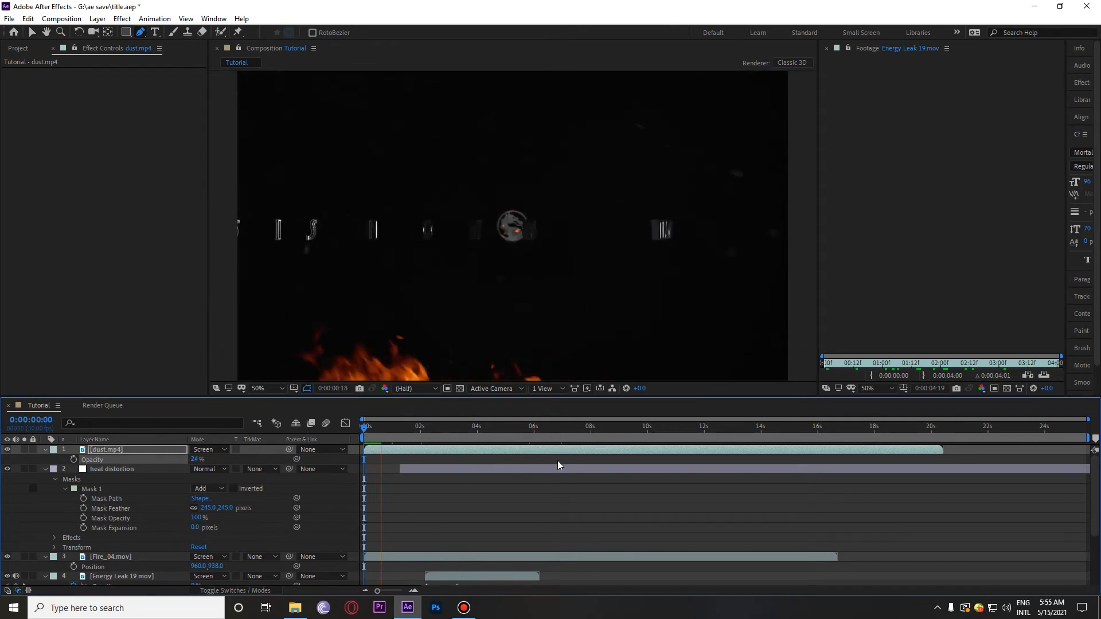
pyautogui.press('space')
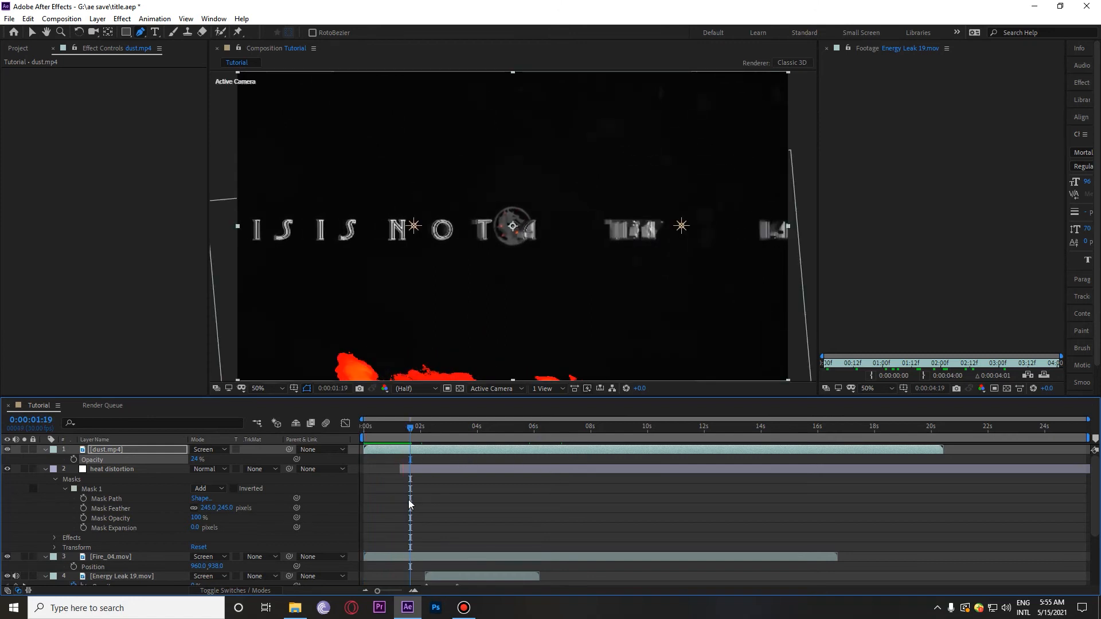
# - Keyframe Fire_04.mov's opacity from 0% at the start of the composition to 100% at 0:00:03:14
pyautogui.click(45, 469)
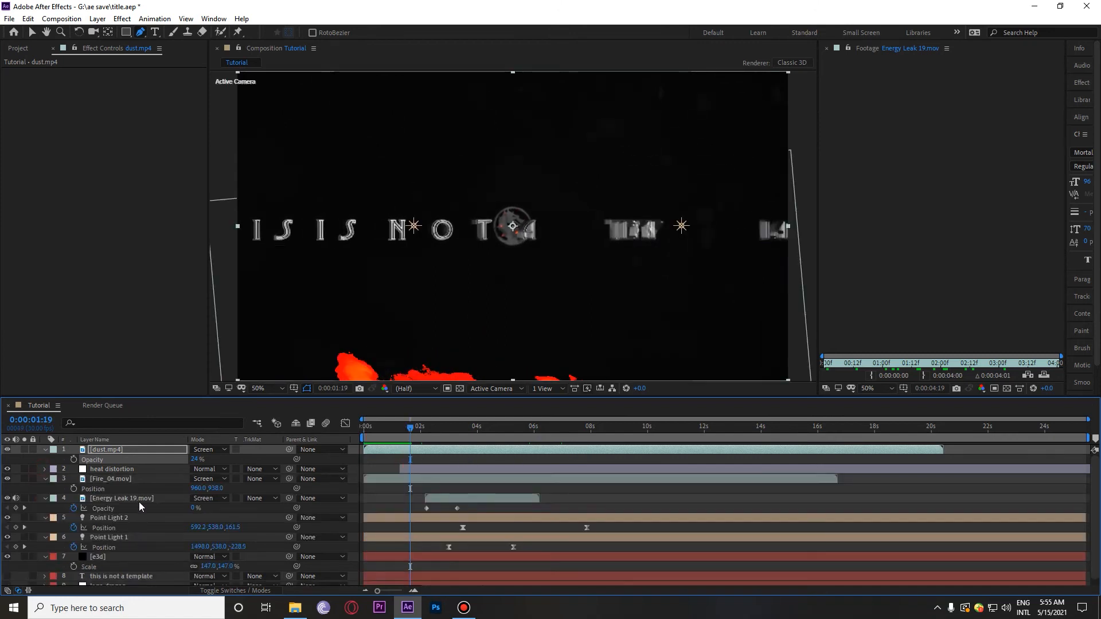
pyautogui.click(133, 517)
pyautogui.click(144, 479)
pyautogui.moveTo(407, 434); pyautogui.dragTo(150, 483)
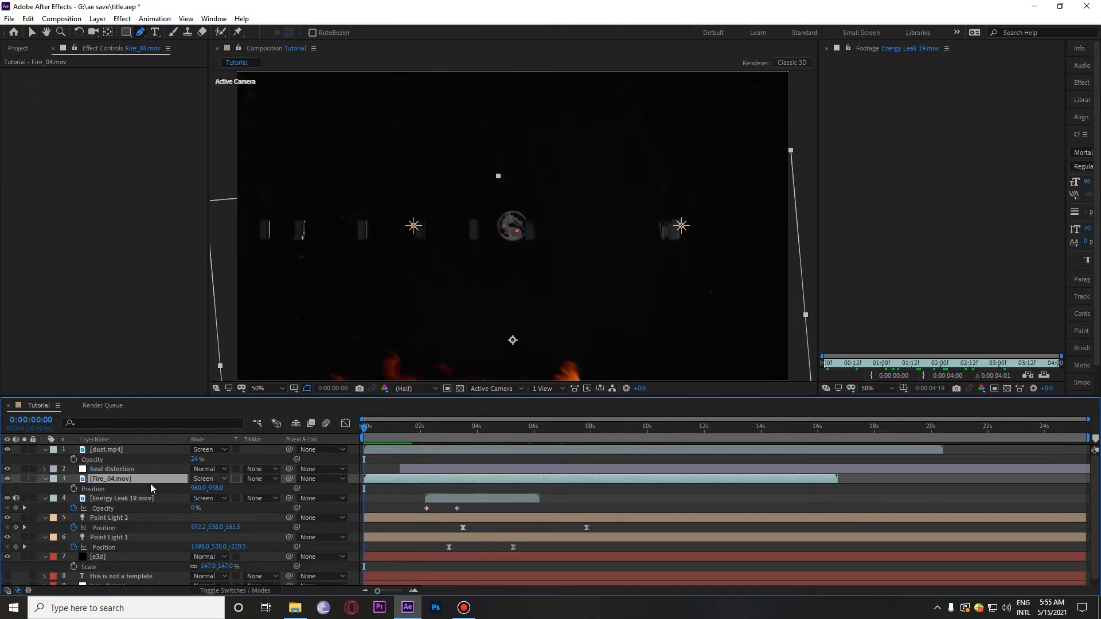
pyautogui.click(74, 489)
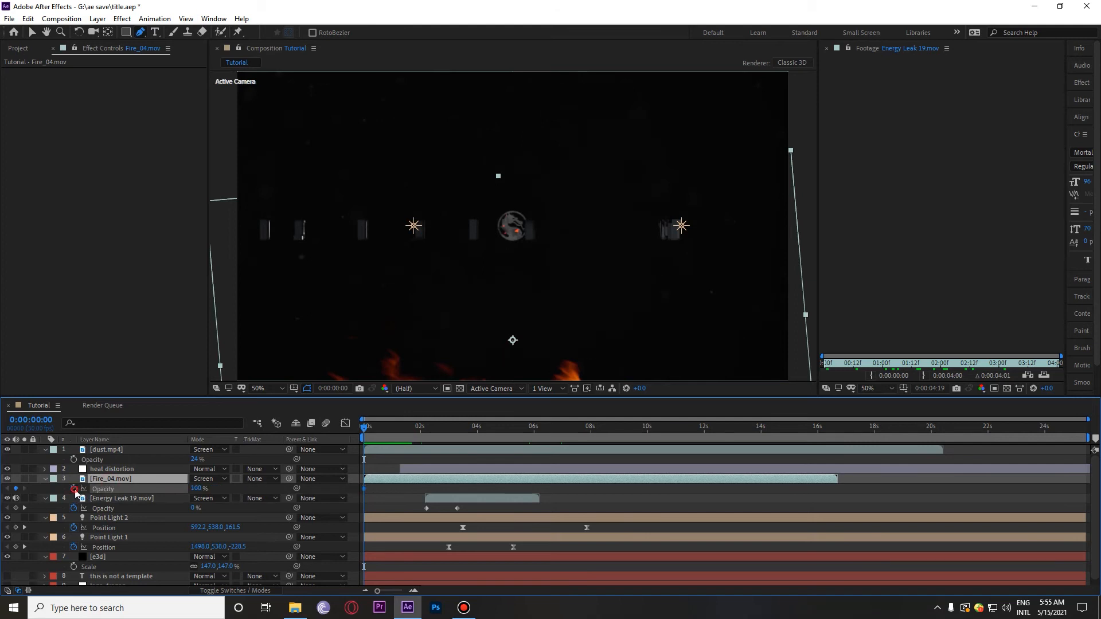
pyautogui.moveTo(370, 427); pyautogui.dragTo(462, 446)
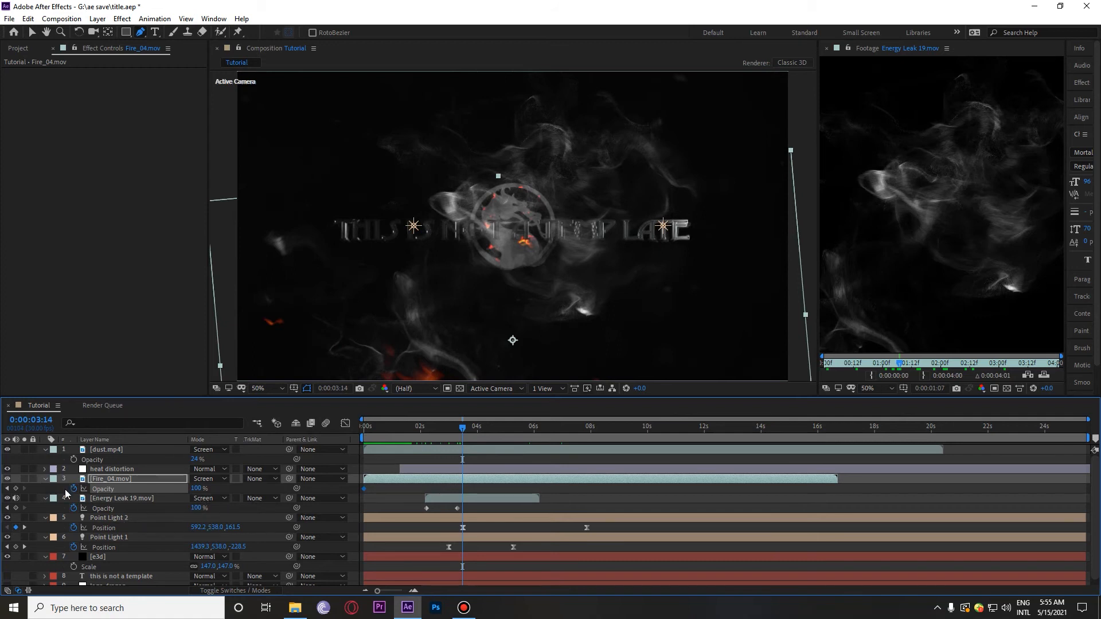
pyautogui.click(8, 489)
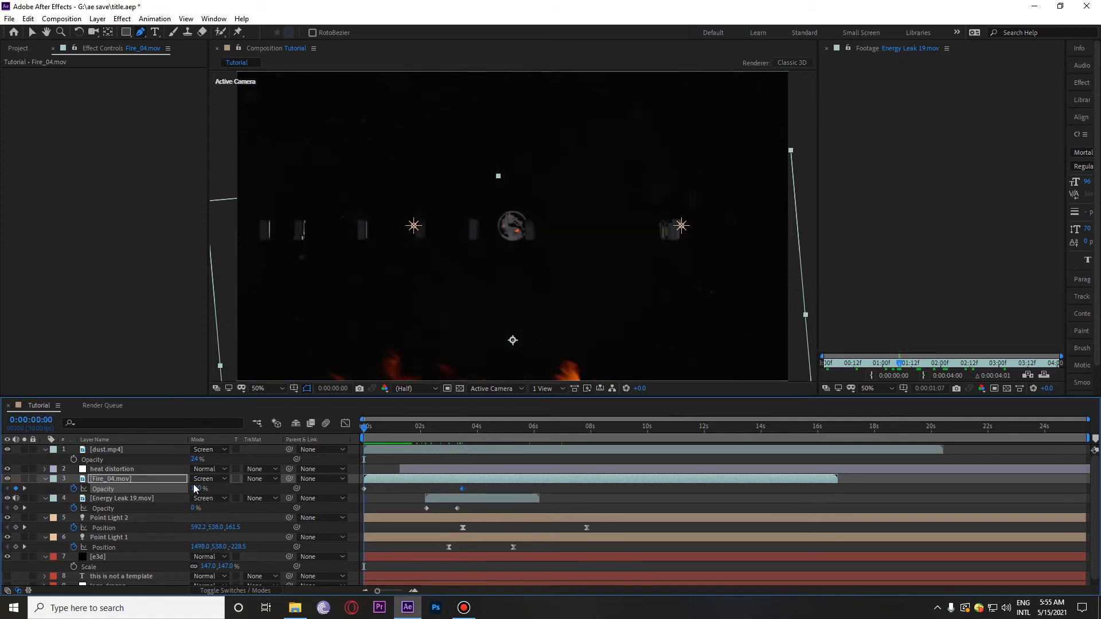
pyautogui.write('0')
pyautogui.press('Return')
# - Preview the fire fade-in, then delay both Fire_04.mov opacity keyframes by about 1.2 seconds and preview again
pyautogui.press('space')
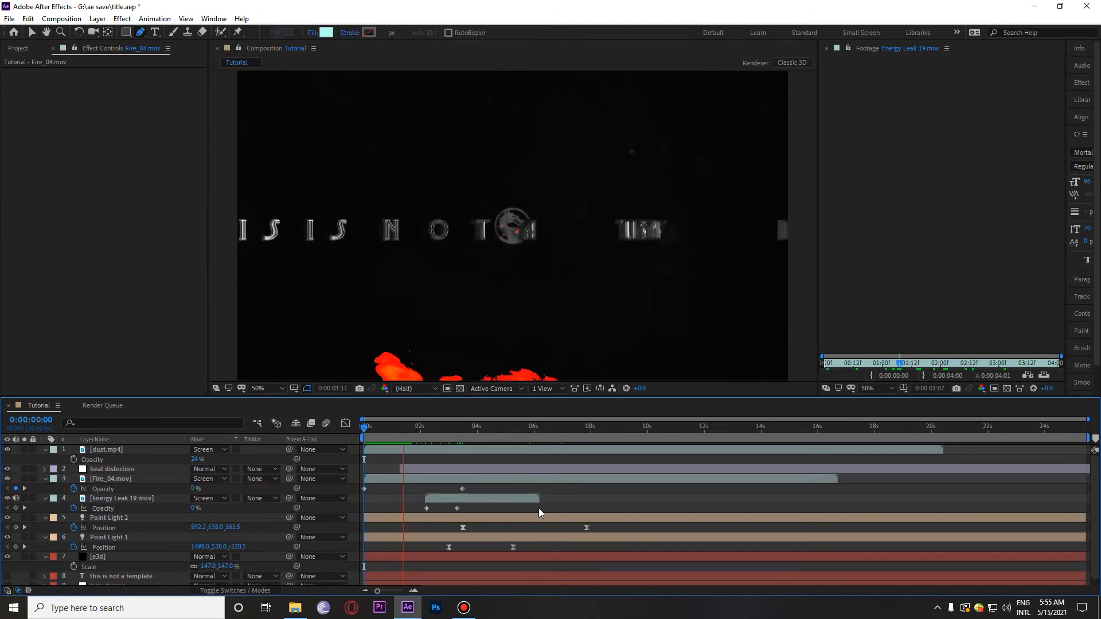
pyautogui.press('space')
pyautogui.moveTo(476, 485); pyautogui.dragTo(398, 490)
pyautogui.press('Home')
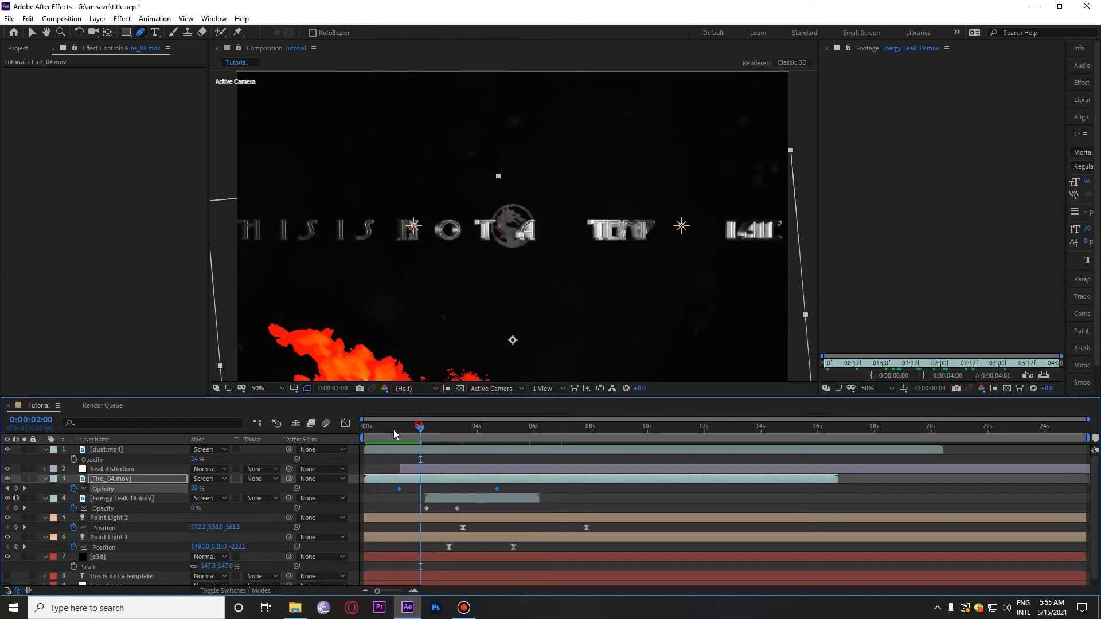
pyautogui.press('space')
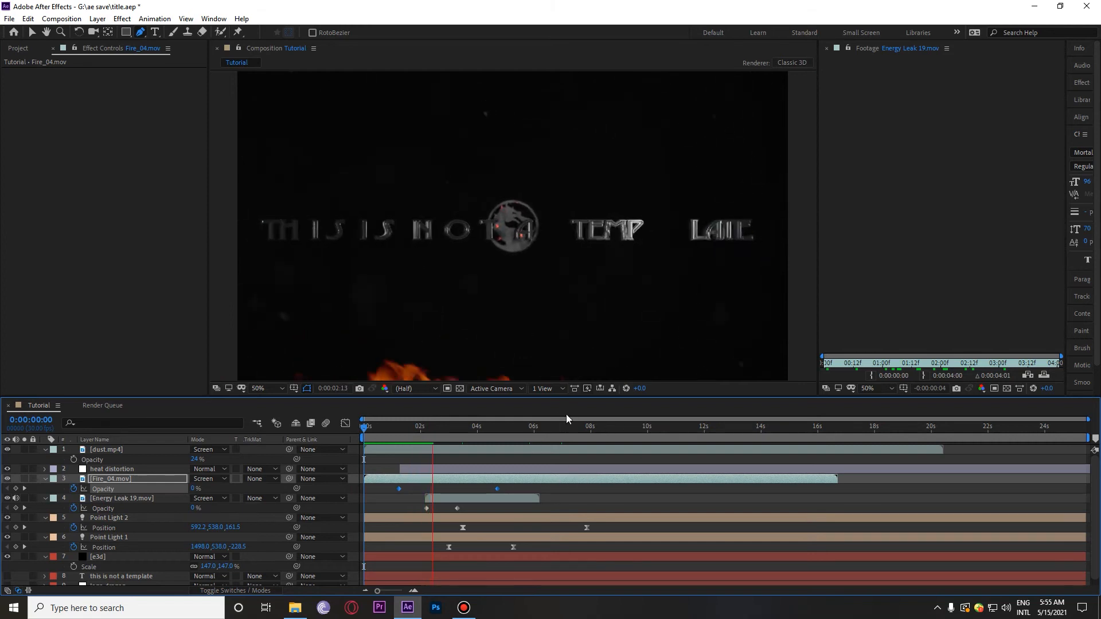
pyautogui.click(395, 434)
pyautogui.press('space')
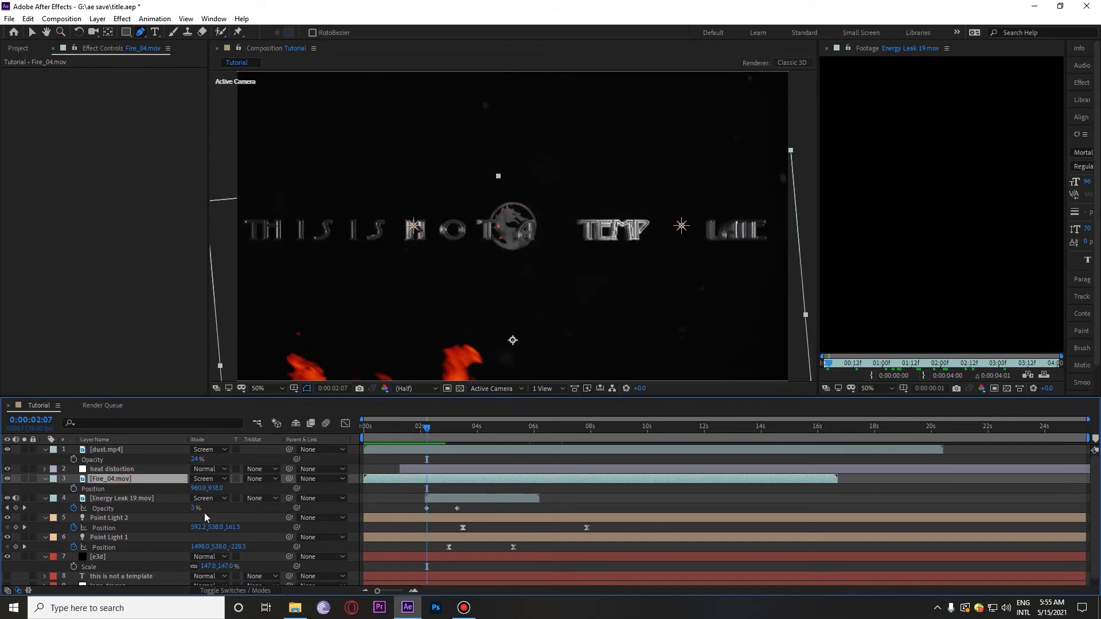
# - Lower the fire by setting Fire_04.mov's position to 960, 1004, and preview from 0:00:00:18 and 0:00:02:19
pyautogui.moveTo(222, 488); pyautogui.dragTo(260, 488)
pyautogui.click(381, 427)
pyautogui.press('space')
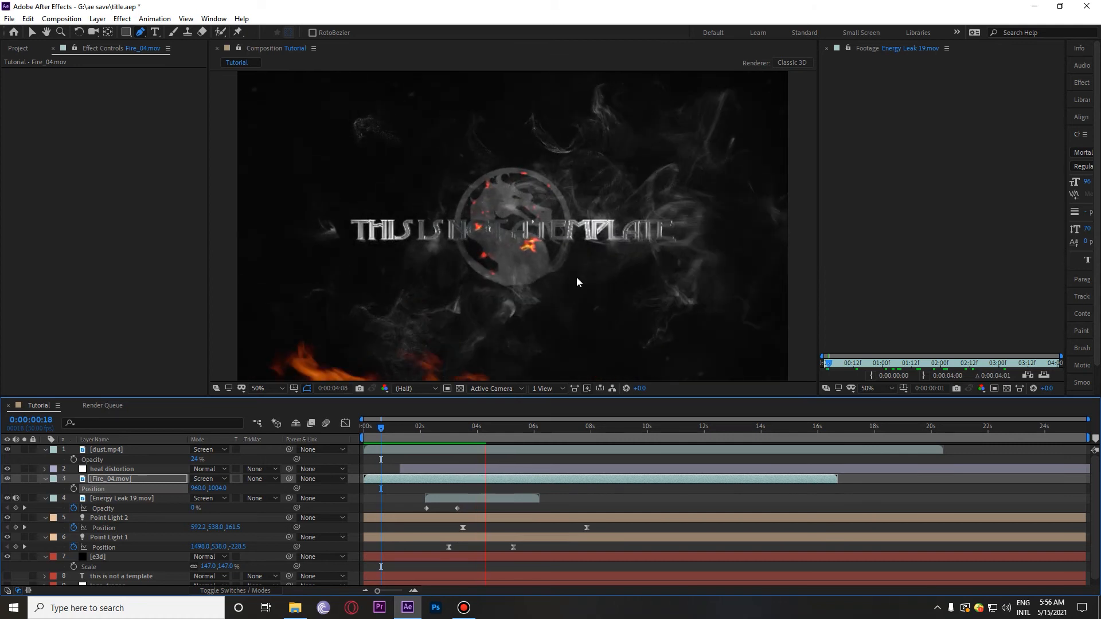
pyautogui.moveTo(442, 436)
pyautogui.mouseDown()
pyautogui.moveTo(432, 435)
pyautogui.moveTo(552, 442)
pyautogui.moveTo(474, 437)
pyautogui.moveTo(438, 456)
pyautogui.mouseUp()
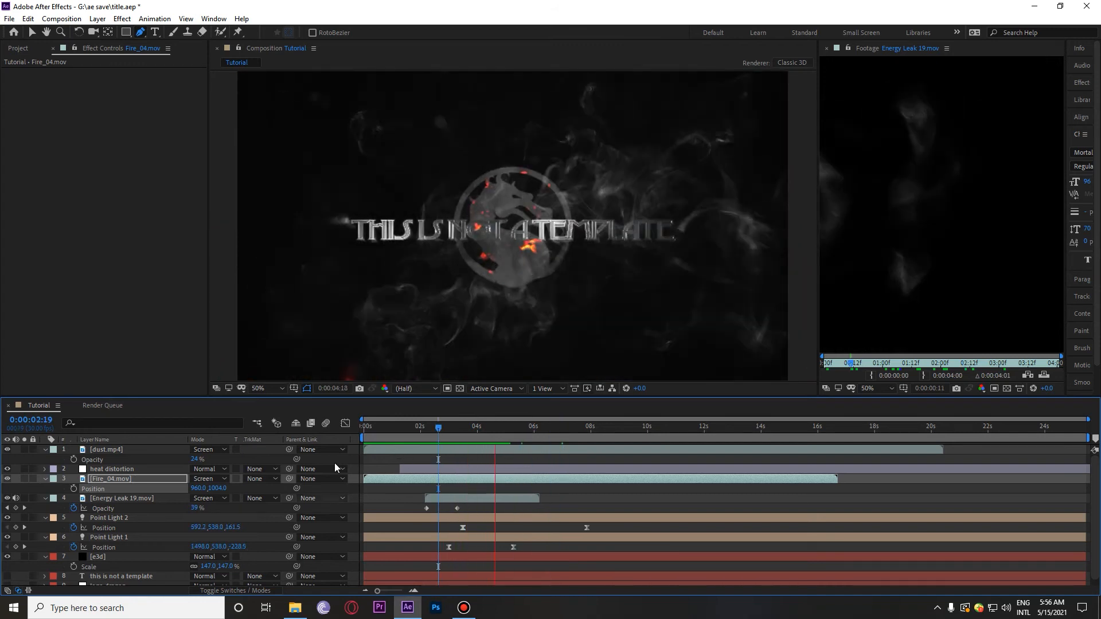
pyautogui.press('space')
# - Set Energy Leak 19.mov's opacity keyframe at 0:00:03:09 to 35% and preview the softened smoke
pyautogui.click(127, 448)
pyautogui.click(135, 497)
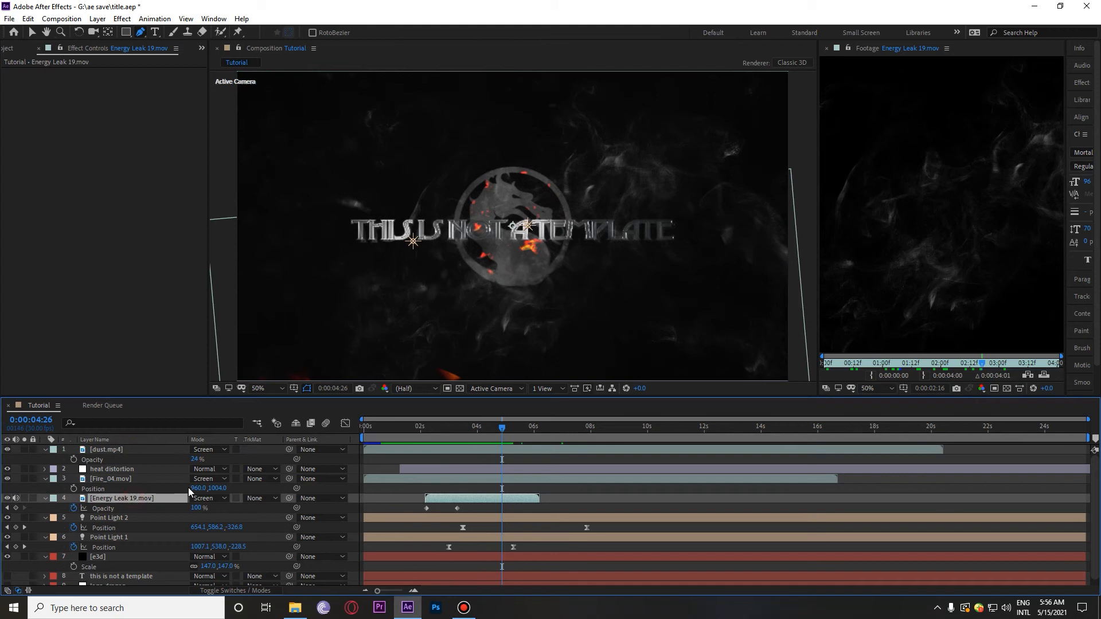
pyautogui.moveTo(502, 427); pyautogui.dragTo(471, 426)
pyautogui.press('t')
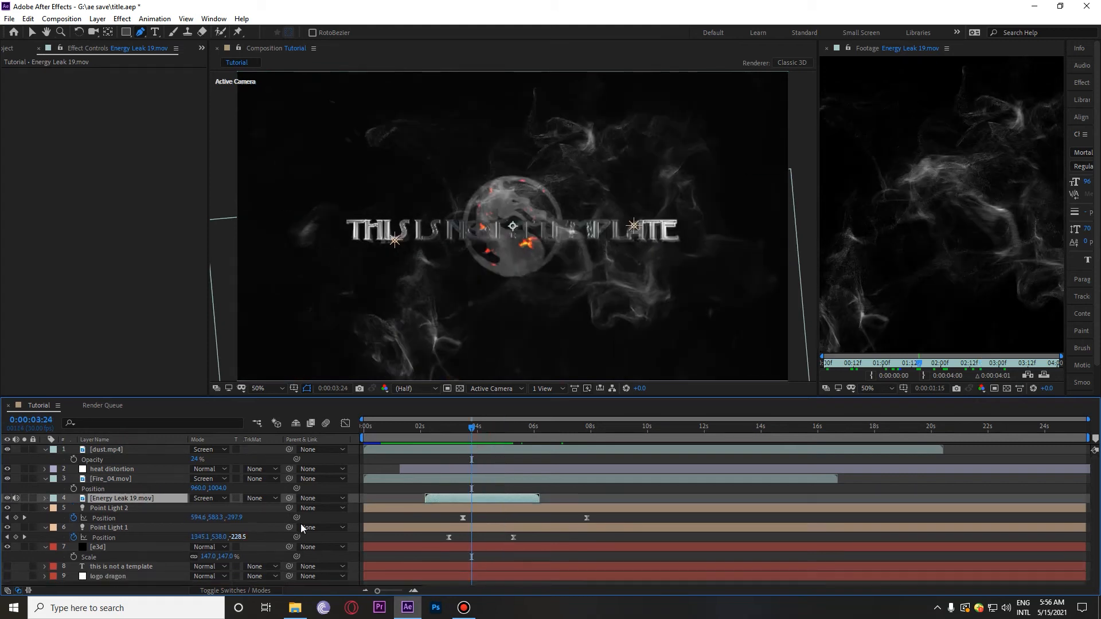
pyautogui.press('t')
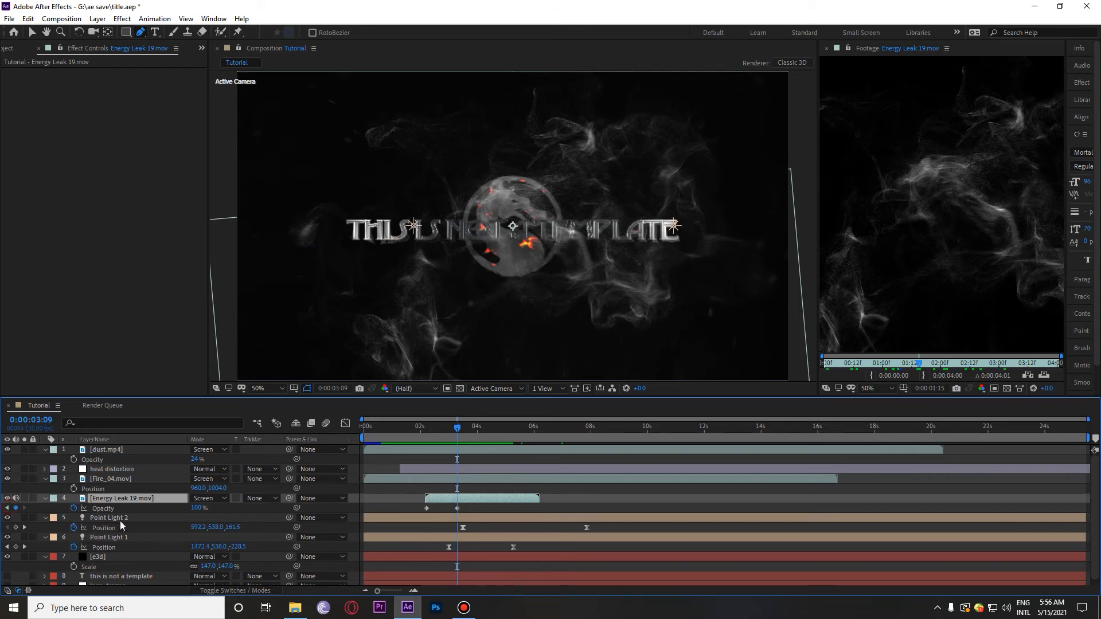
pyautogui.click(7, 508)
pyautogui.moveTo(196, 508); pyautogui.dragTo(159, 512)
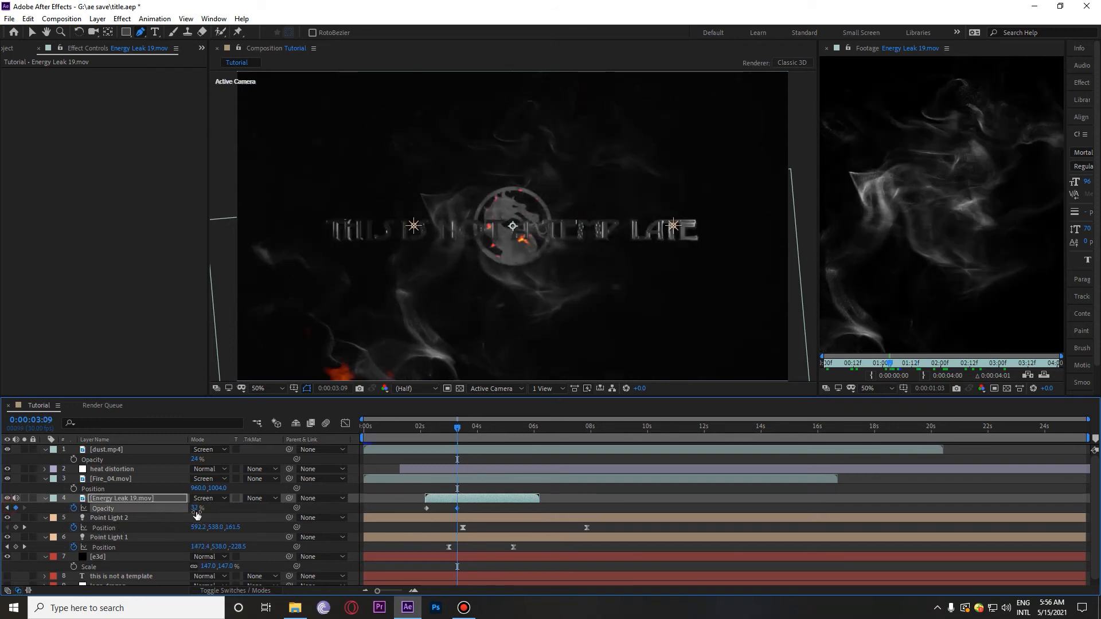
pyautogui.write('5')
pyautogui.click(608, 501)
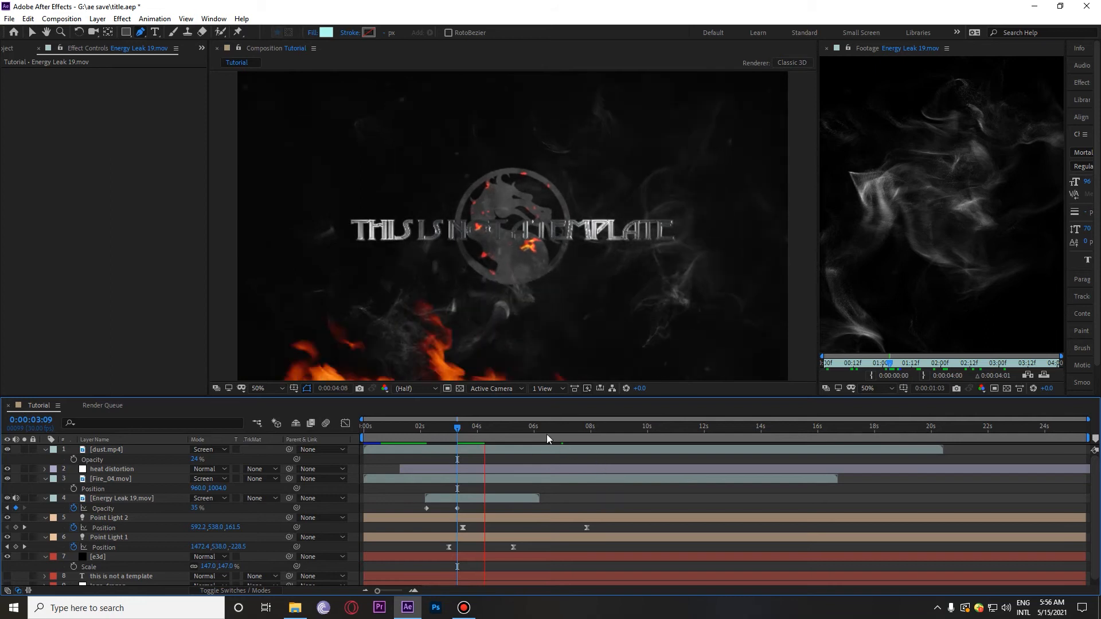
# - Create a black 1920 x 1080 px solid named optical flare, with the current time at 0:00:01:27
pyautogui.moveTo(448, 433); pyautogui.dragTo(415, 441)
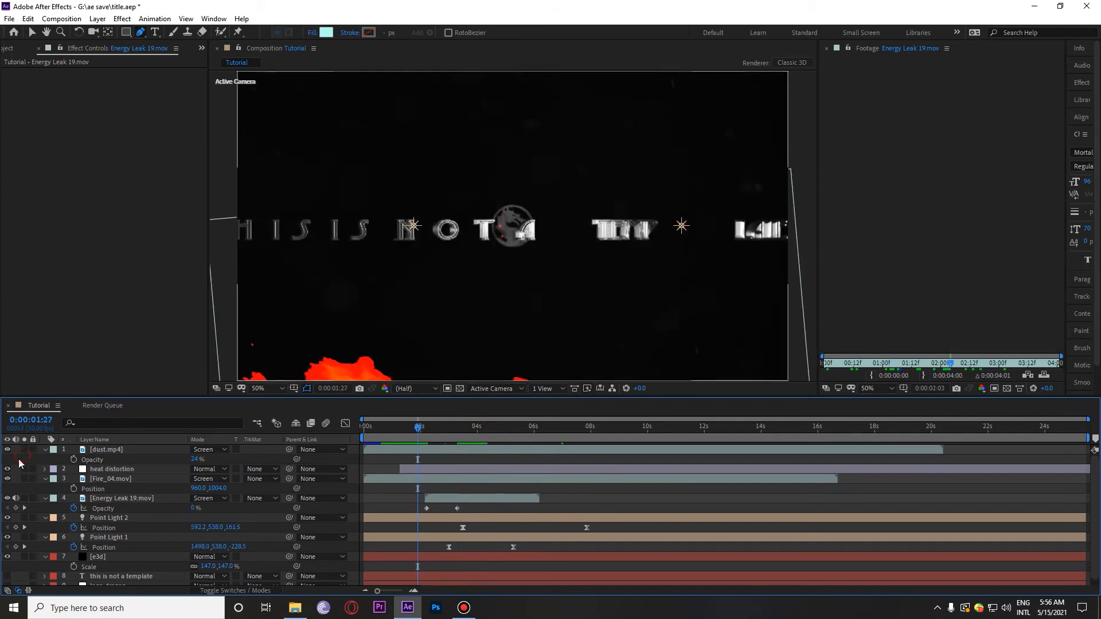
pyautogui.rightClick(19, 458)
pyautogui.press('Escape')
pyautogui.hotkey('ctrl', 'y')
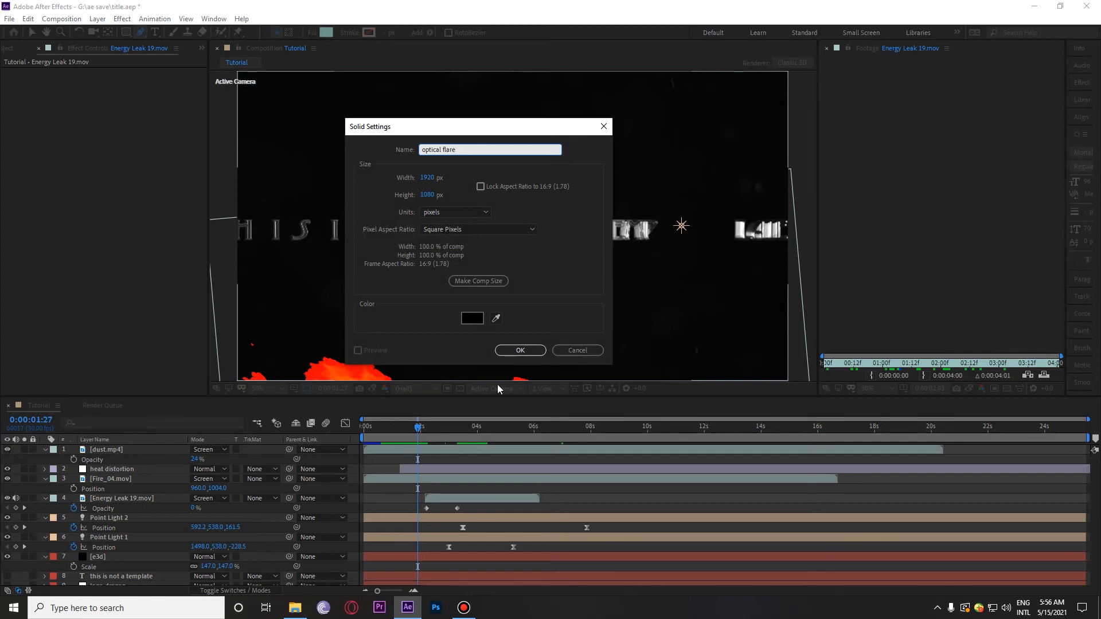
pyautogui.click(520, 350)
pyautogui.click(464, 608)
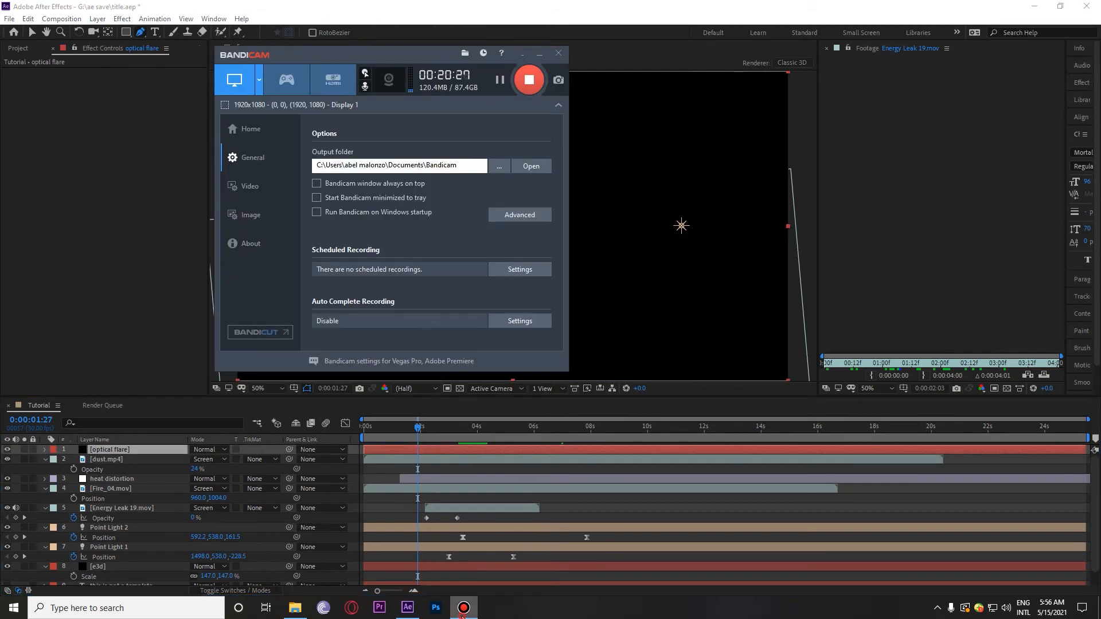
pyautogui.click(468, 608)
# - Apply the Optical Flares effect to the optical flare solid and set its render mode to On Transparent
pyautogui.click(131, 451)
pyautogui.hotkey('ctrl', 'space')
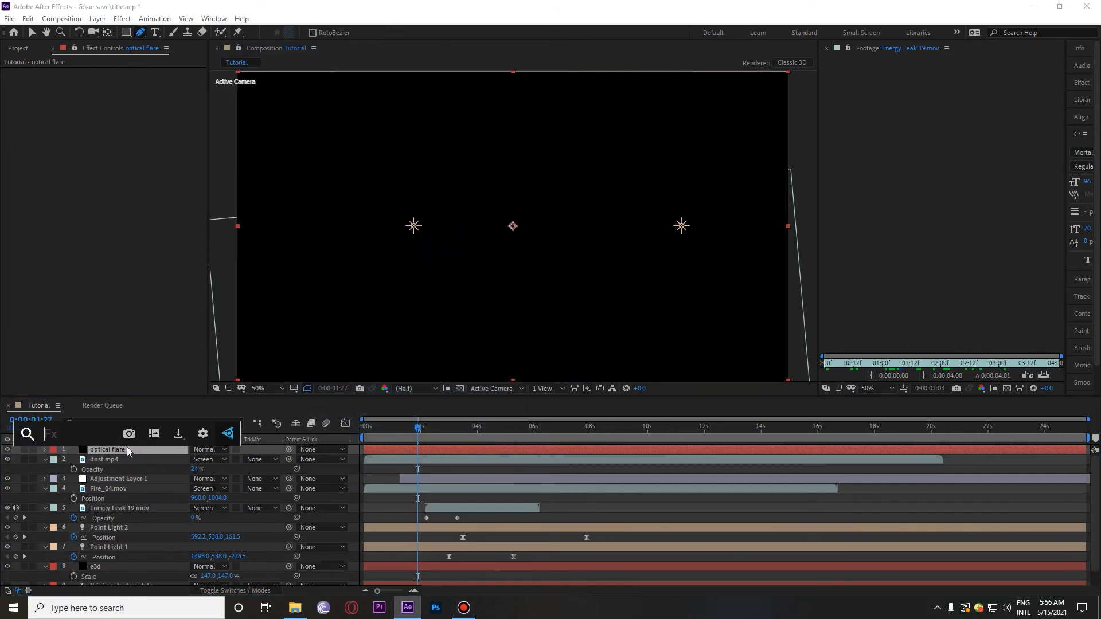
pyautogui.write('opt')
pyautogui.click(106, 468)
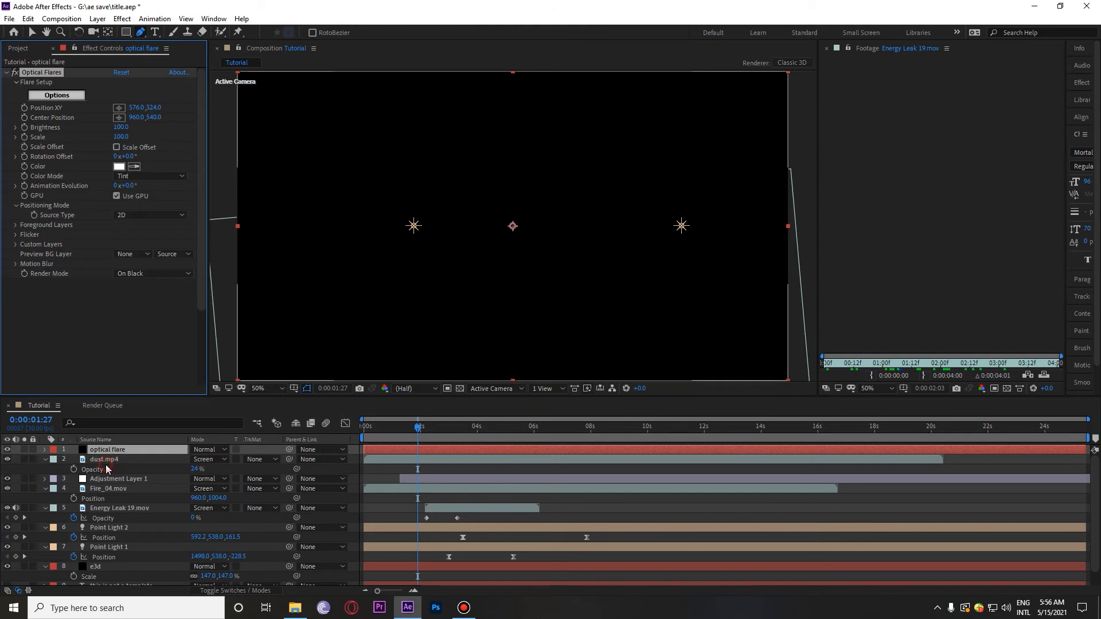
pyautogui.press('v')
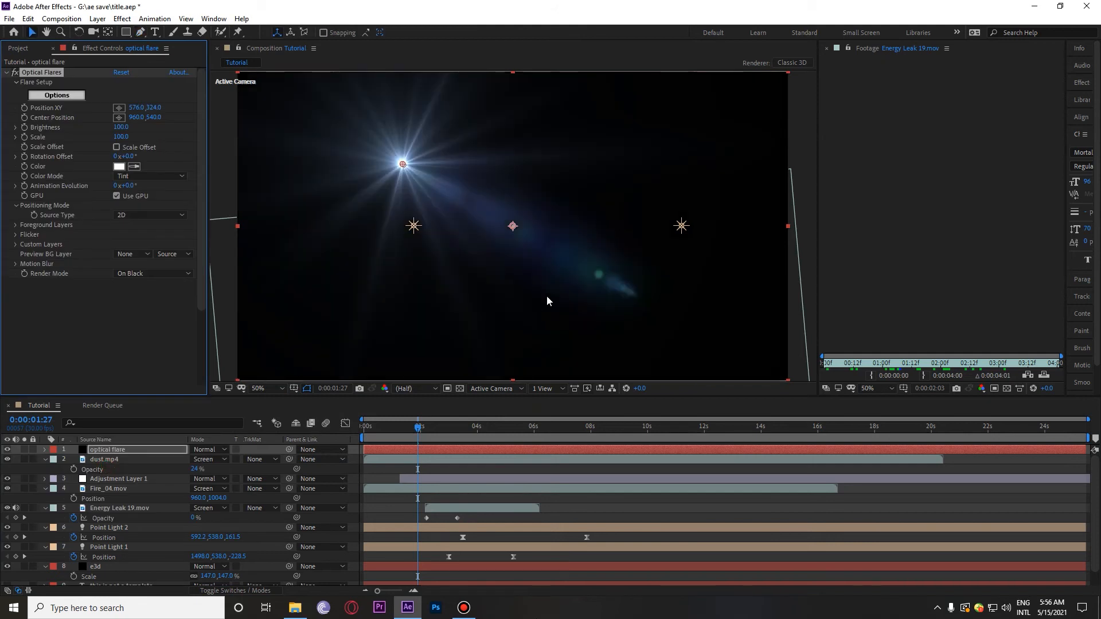
pyautogui.click(169, 274)
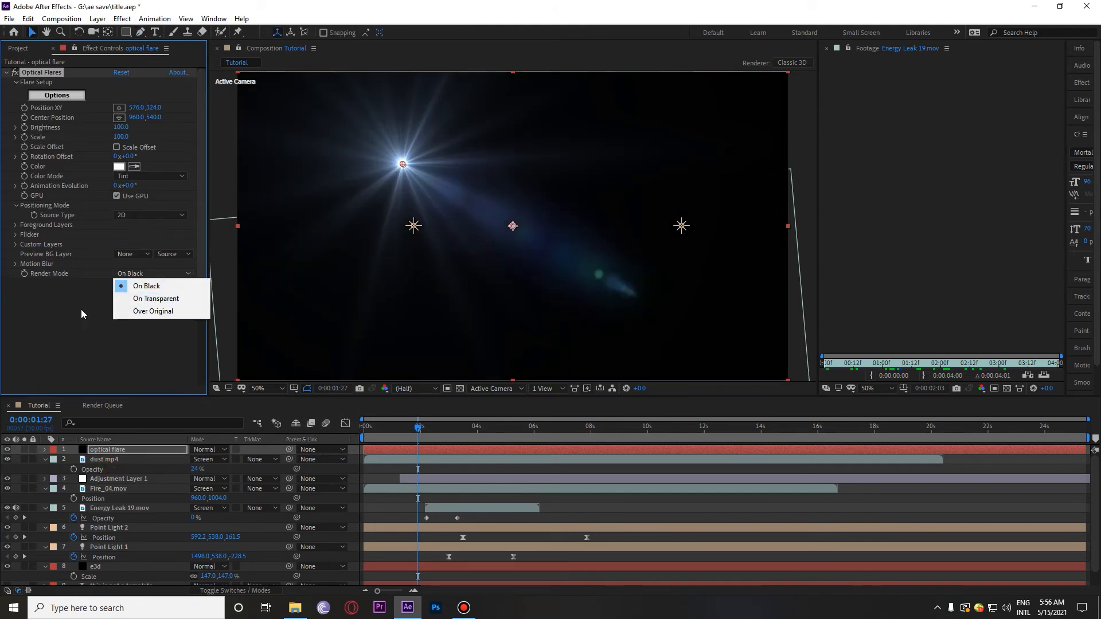
pyautogui.click(156, 299)
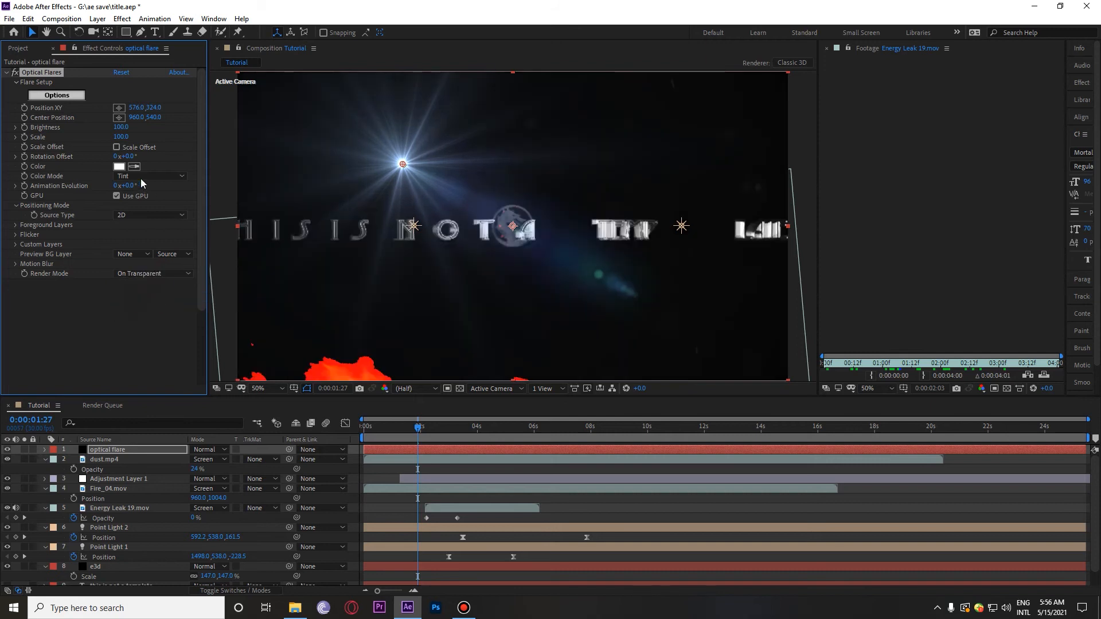
# - Open the Optical Flares options and browse the Natural Flares and Conspiracy presets
pyautogui.click(56, 96)
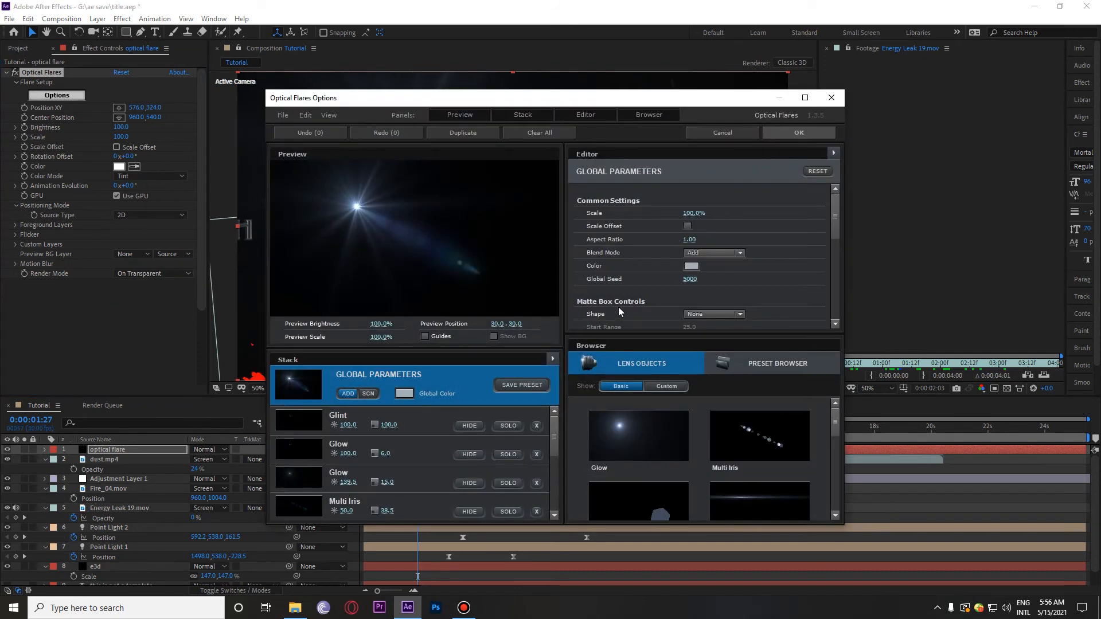
pyautogui.click(808, 372)
pyautogui.scroll(-5, 655, 459)
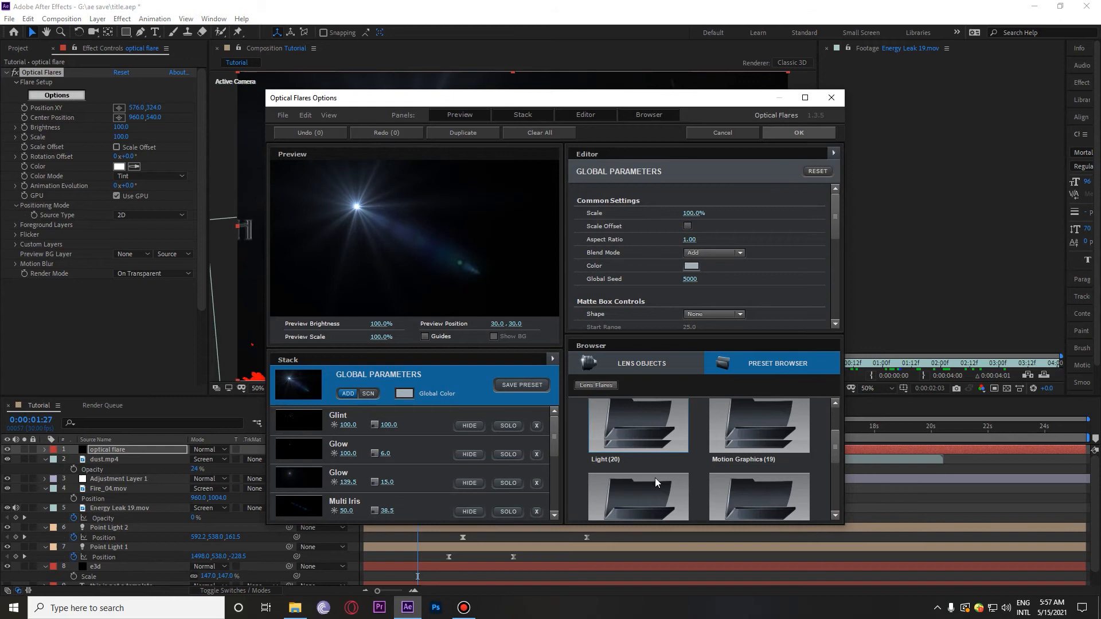
pyautogui.click(649, 483)
pyautogui.scroll(-6, 778, 467)
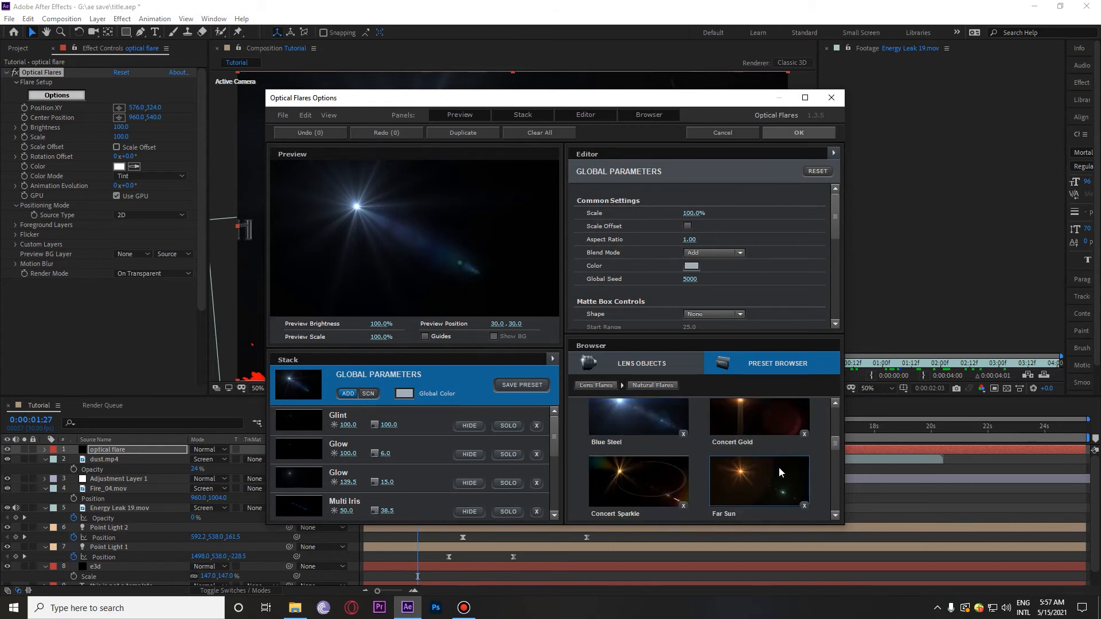
pyautogui.scroll(8, 741, 477)
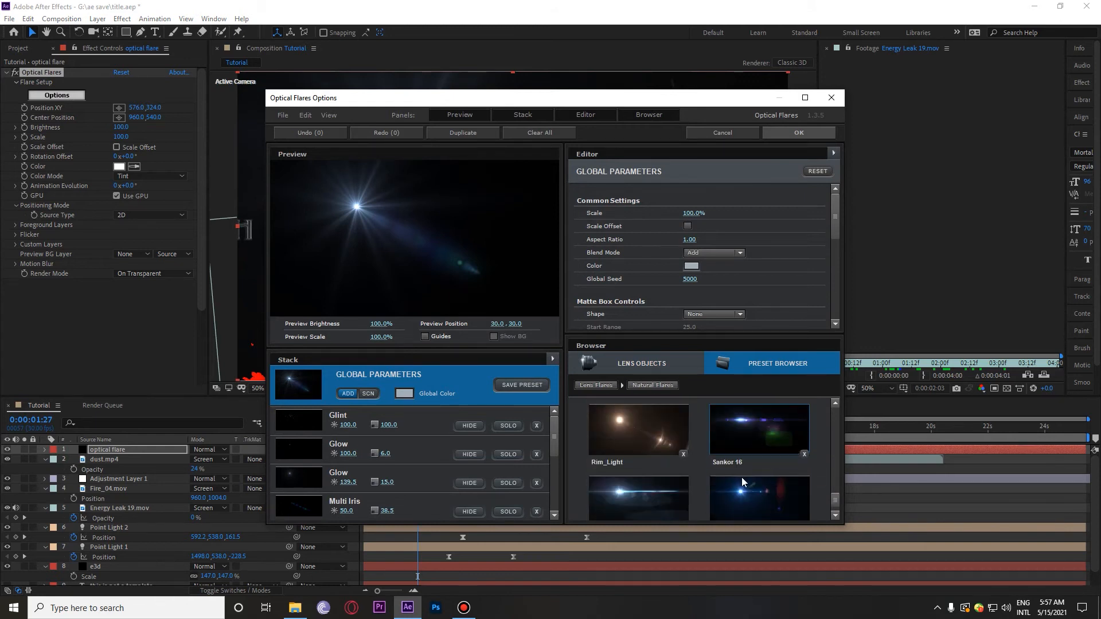
pyautogui.click(676, 419)
pyautogui.click(768, 438)
pyautogui.scroll(-3, 769, 459)
pyautogui.scroll(-1, 777, 479)
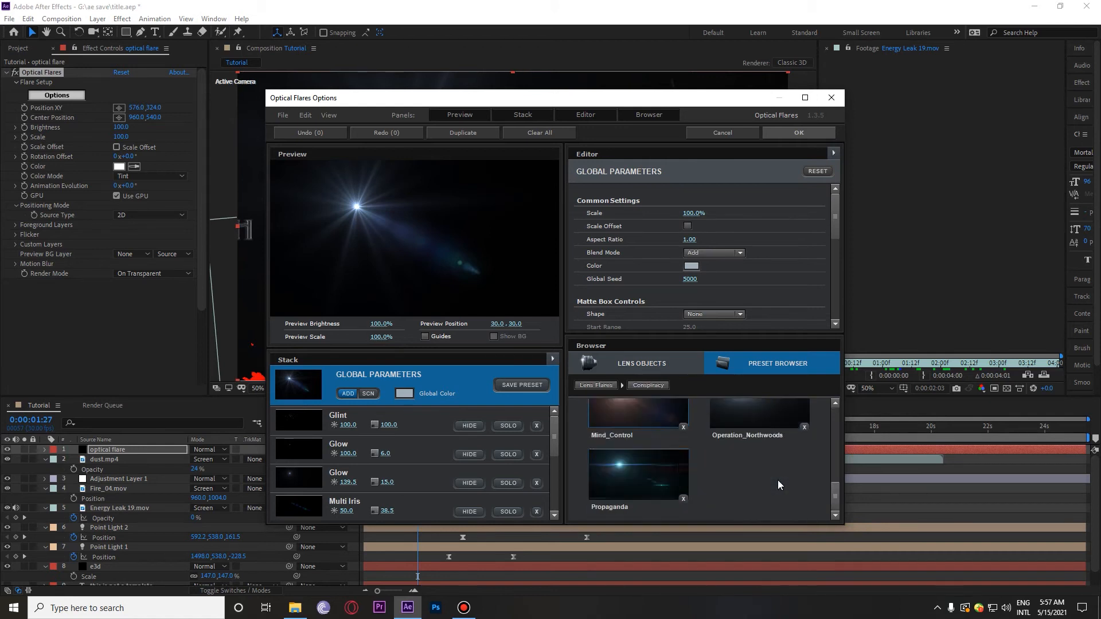
pyautogui.scroll(5, 722, 470)
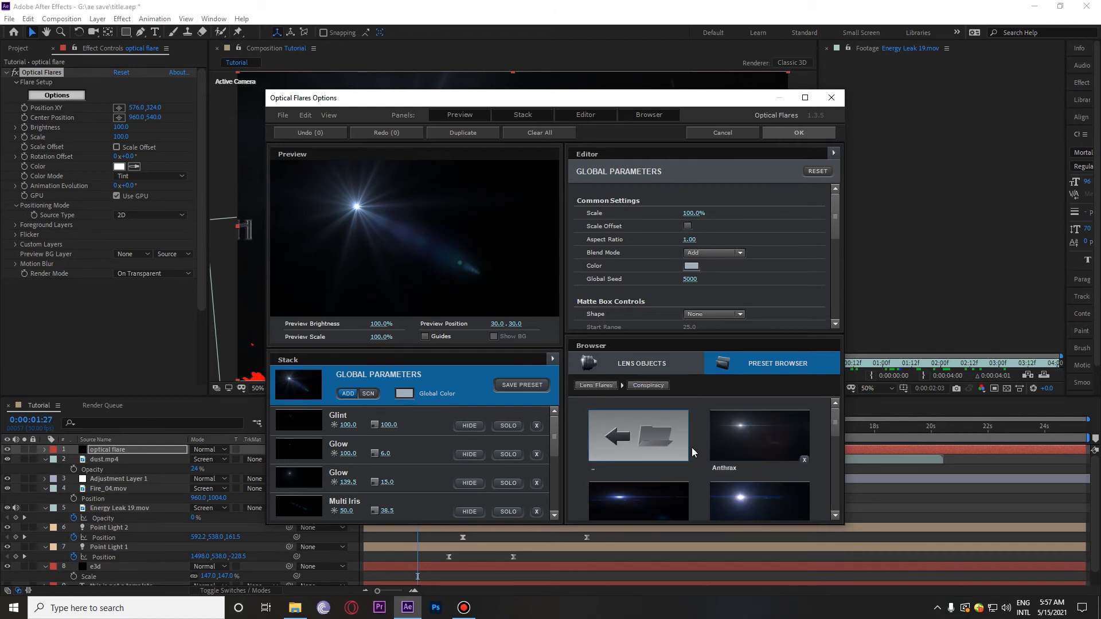
# - Load the Golden Sun preset from the Motion Graphics flare presets
pyautogui.click(677, 441)
pyautogui.click(778, 507)
pyautogui.scroll(-5, 776, 499)
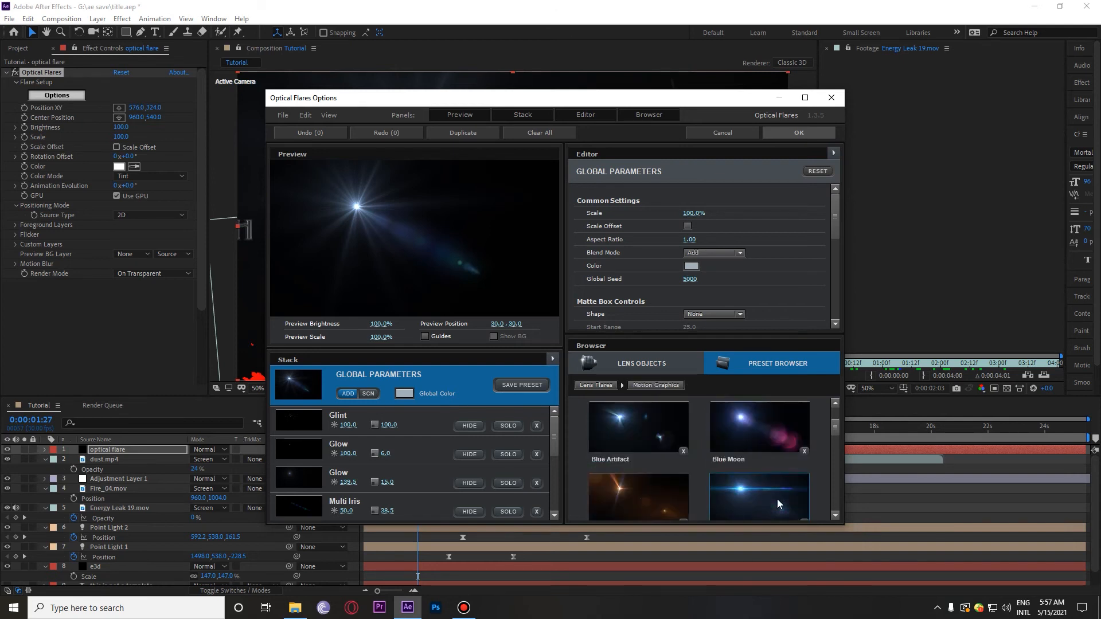
pyautogui.scroll(-2, 767, 494)
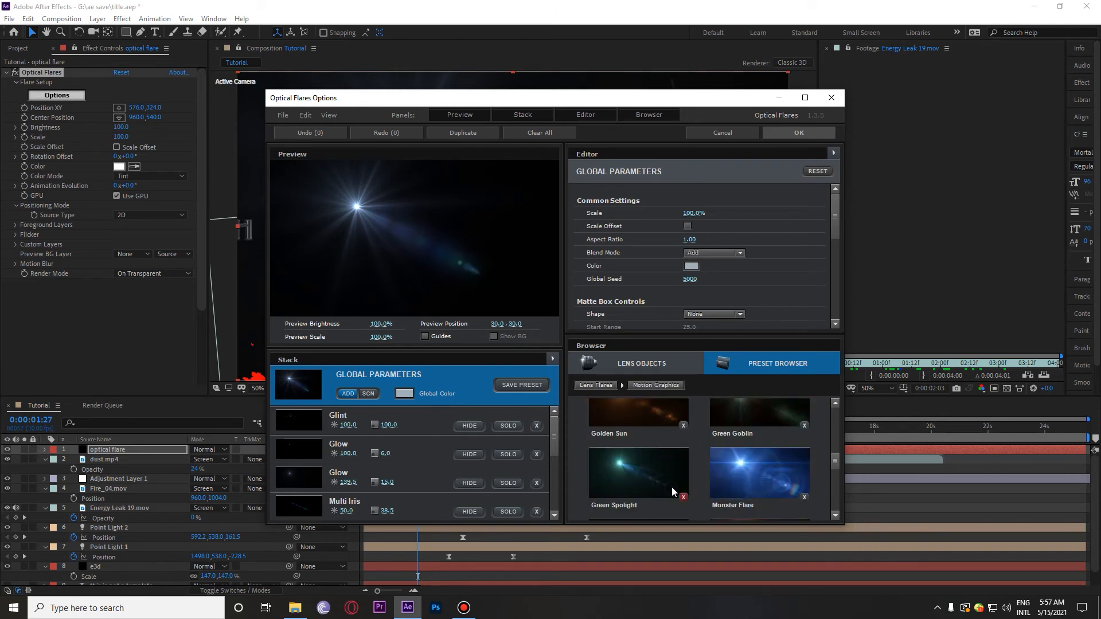
pyautogui.scroll(2, 668, 485)
pyautogui.click(638, 480)
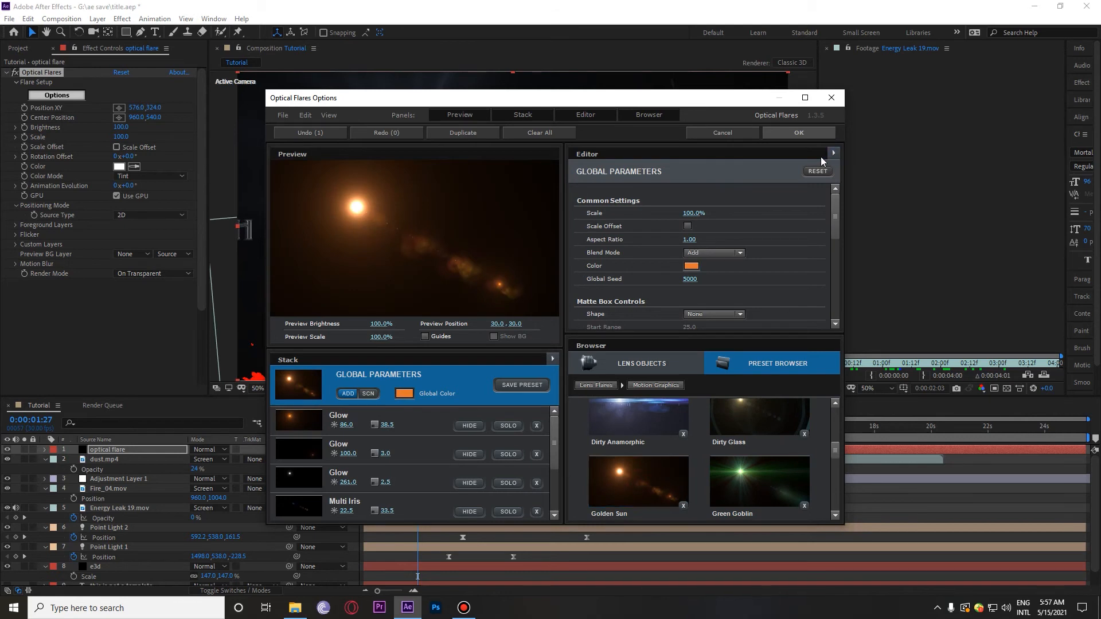
# - Check the VE Light Presets, then load the Damaged preset from Pro Presets 2
pyautogui.click(599, 385)
pyautogui.scroll(-3, 639, 484)
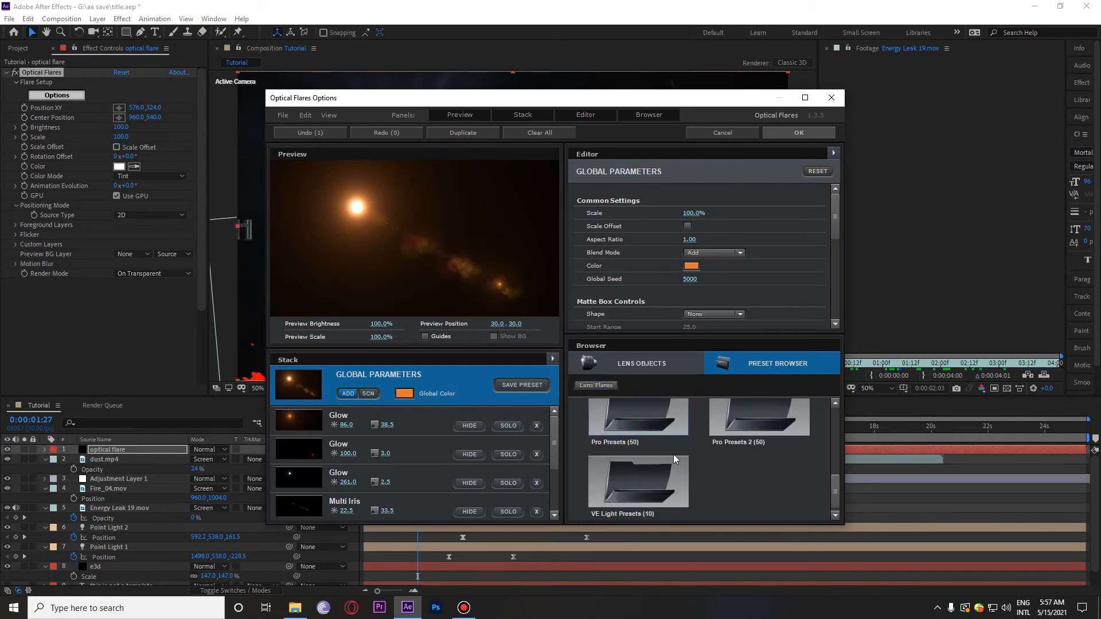
pyautogui.click(640, 485)
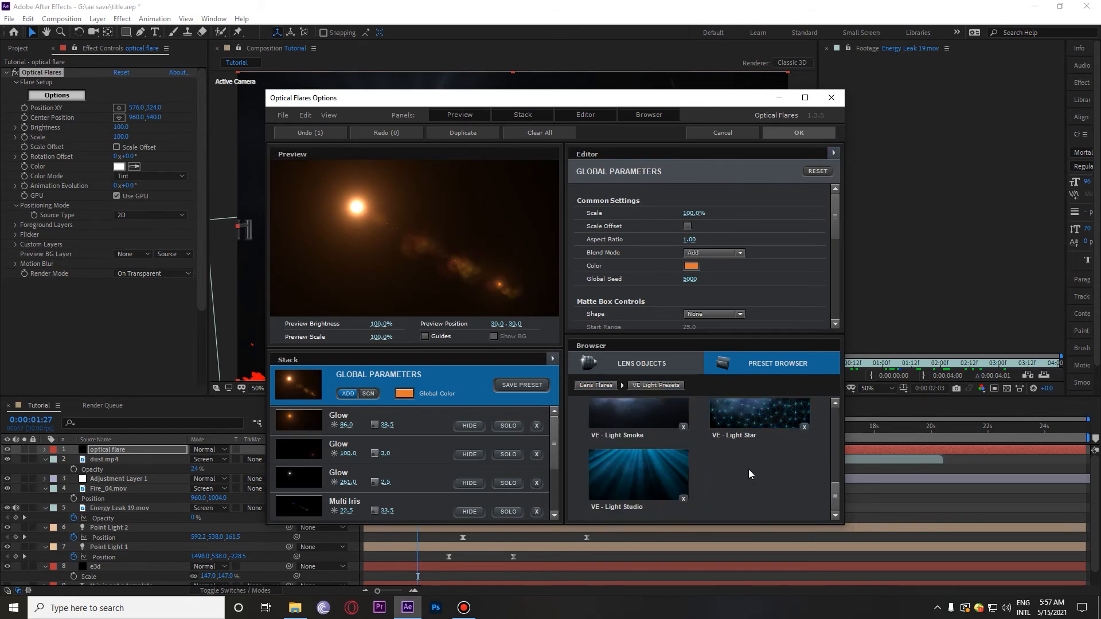
pyautogui.click(612, 385)
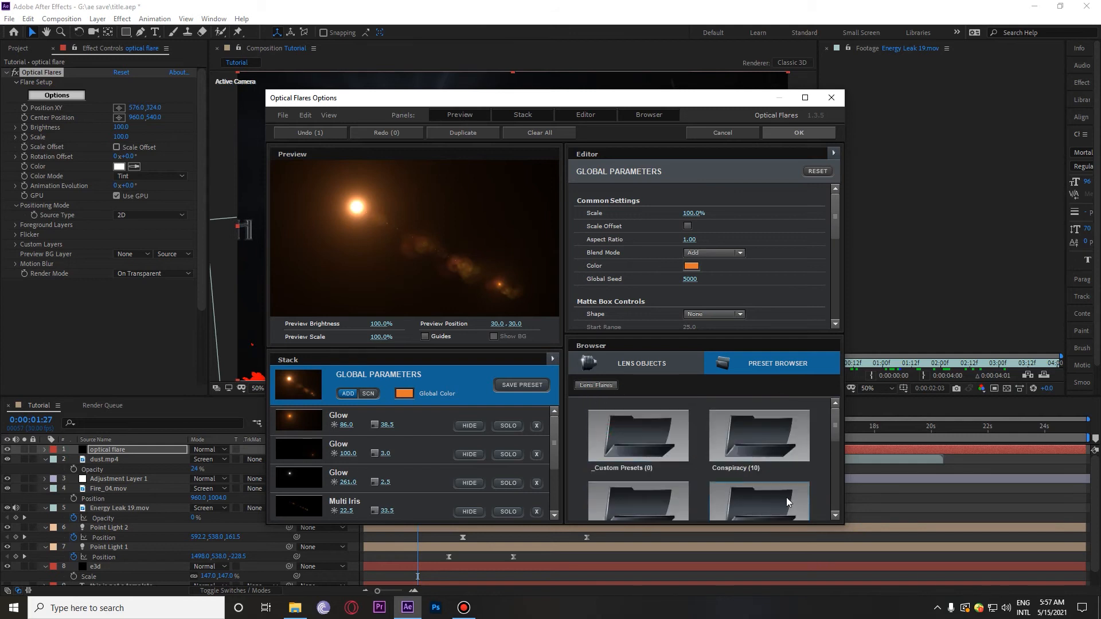
pyautogui.scroll(-3, 784, 496)
pyautogui.scroll(-2, 774, 487)
pyautogui.click(762, 444)
pyautogui.click(638, 481)
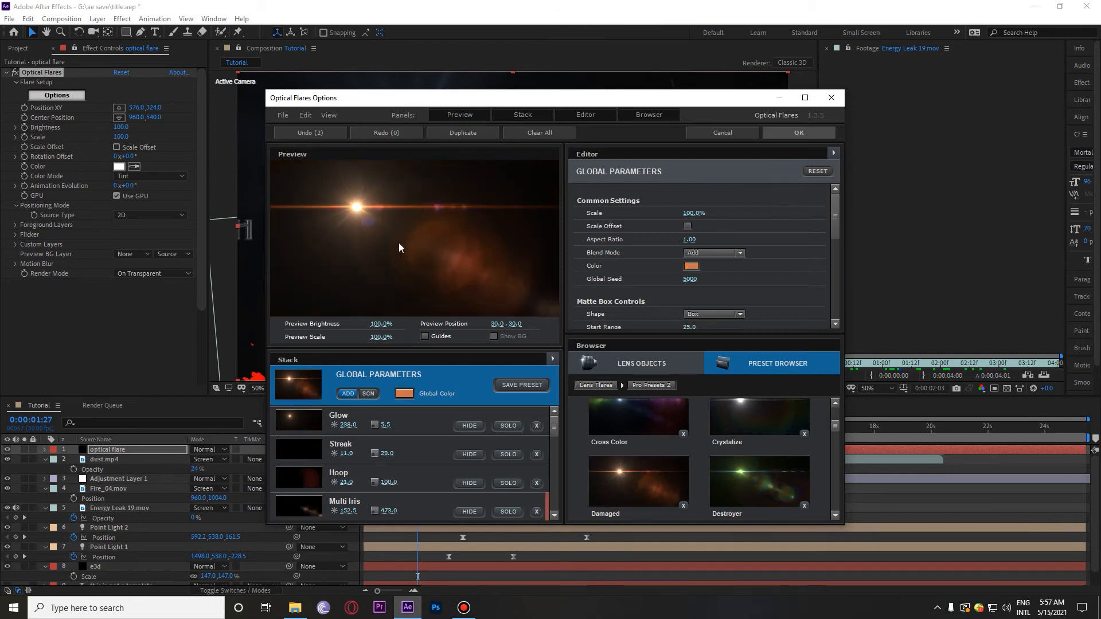
# - Hide the Multi Iris, Glow and Glint elements near the end of the flare stack
pyautogui.scroll(-5, 377, 477)
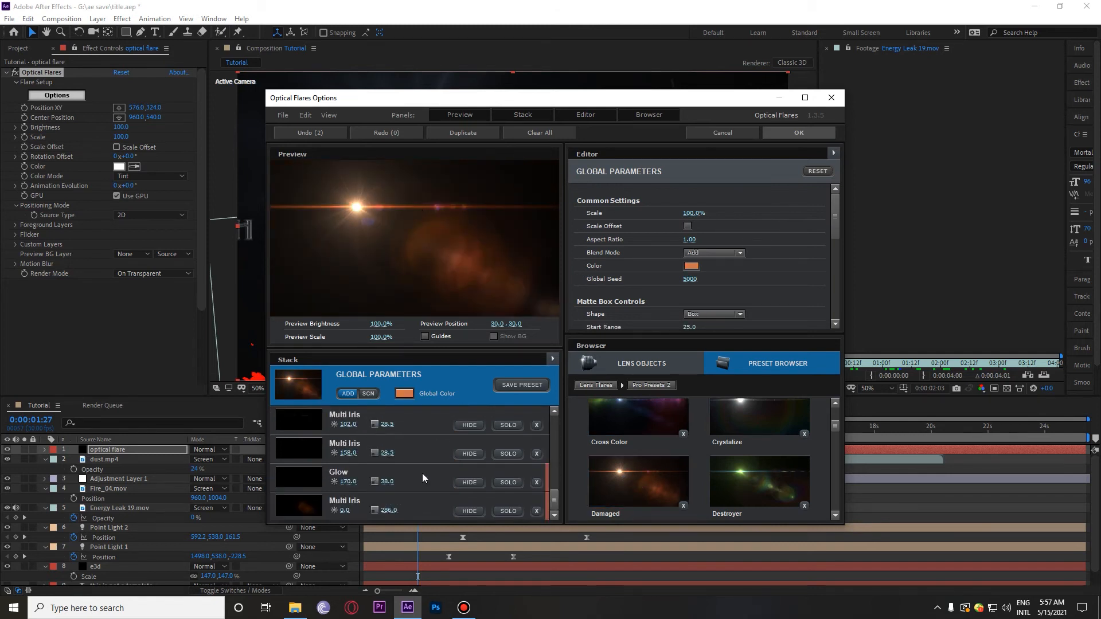
pyautogui.click(470, 510)
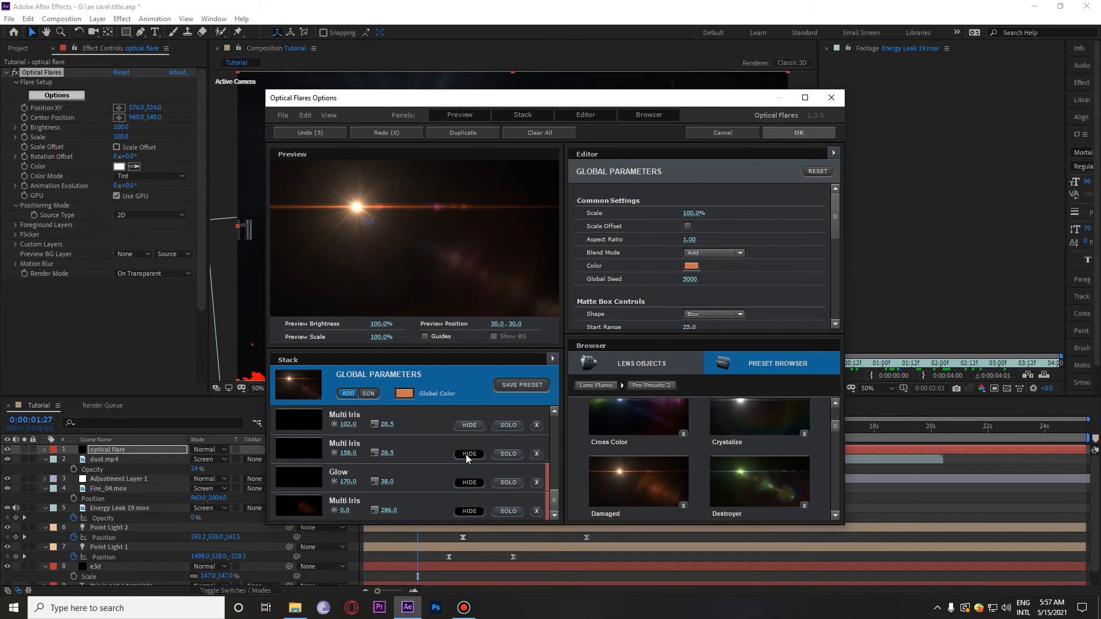
pyautogui.click(469, 425)
pyautogui.scroll(3, 453, 436)
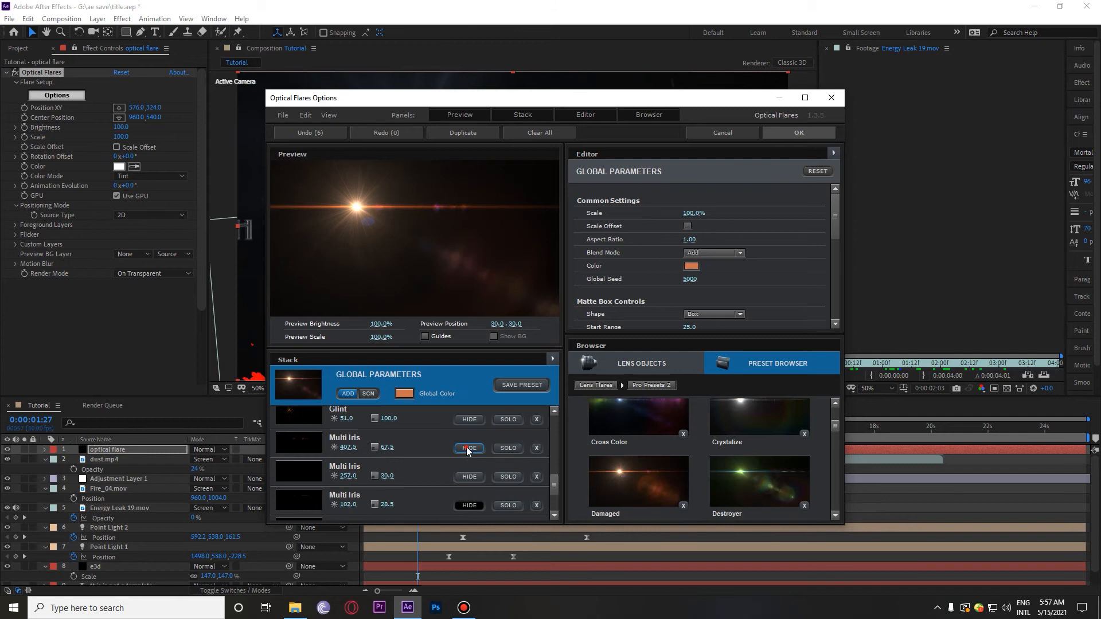
pyautogui.click(468, 449)
pyautogui.click(471, 468)
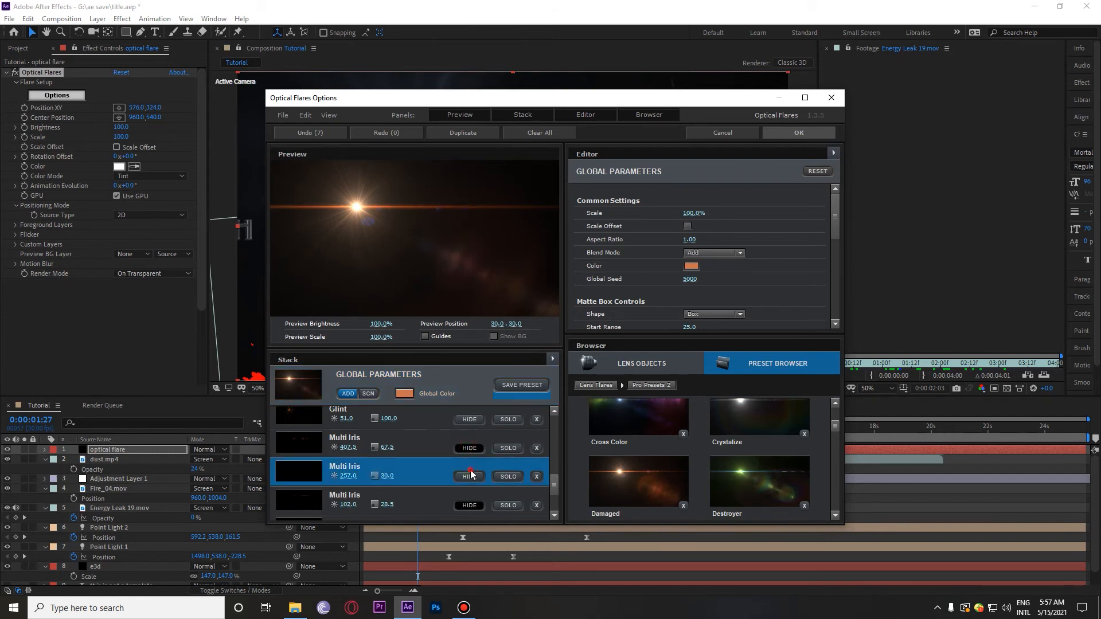
pyautogui.click(470, 420)
# - Hide the Lens Orbs, Iris, Hoop and large Multi Iris elements of the flare, and accept the flare setup
pyautogui.scroll(3, 433, 461)
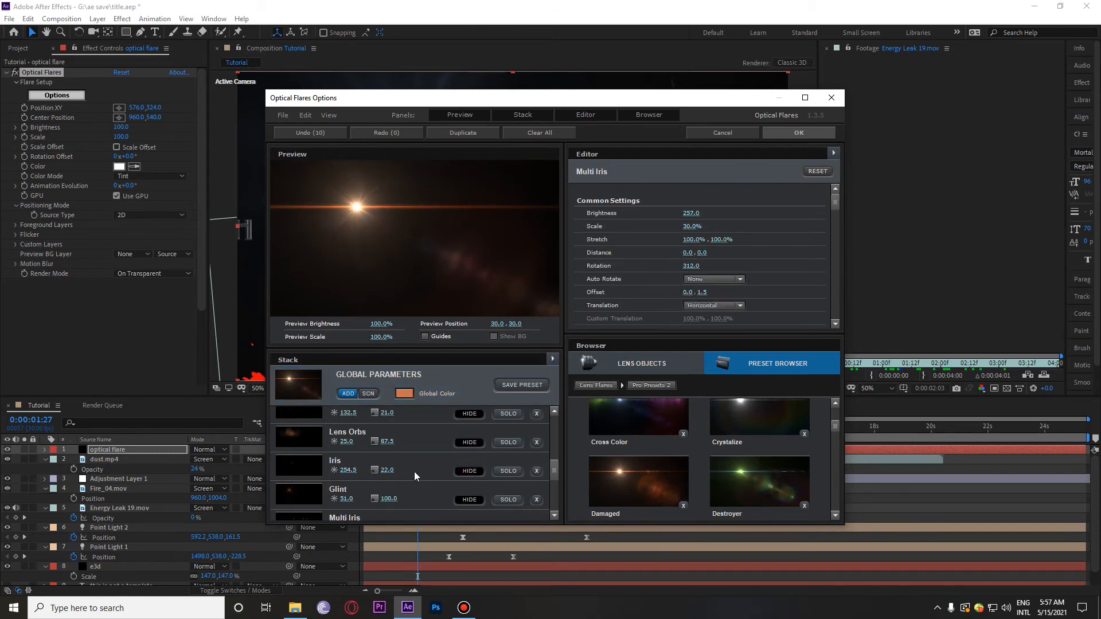
pyautogui.scroll(3, 414, 471)
pyautogui.click(474, 489)
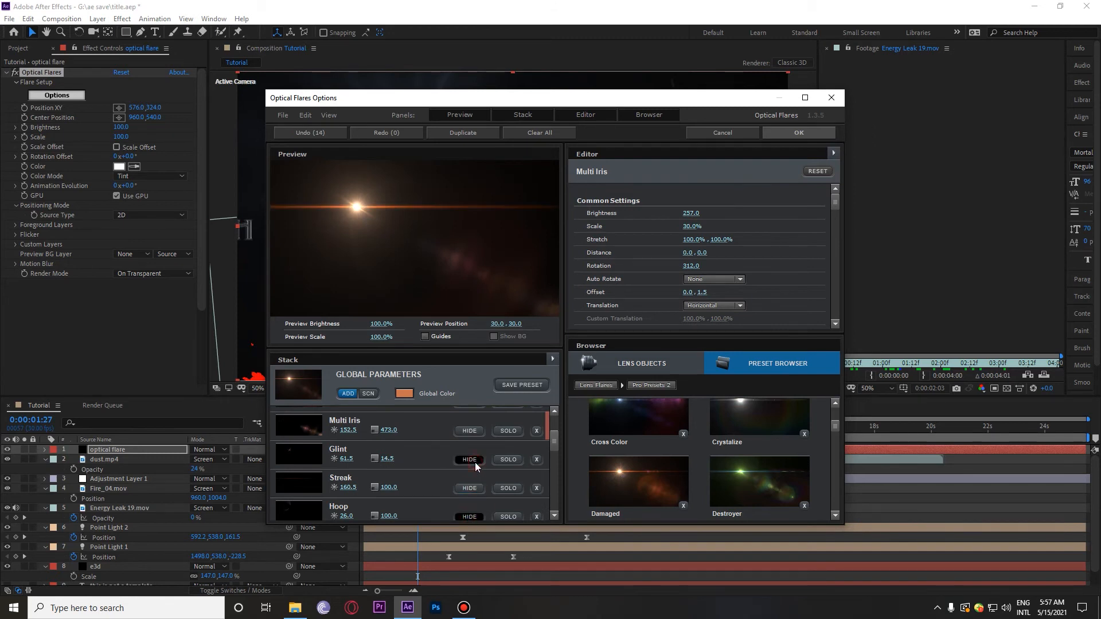
pyautogui.click(474, 431)
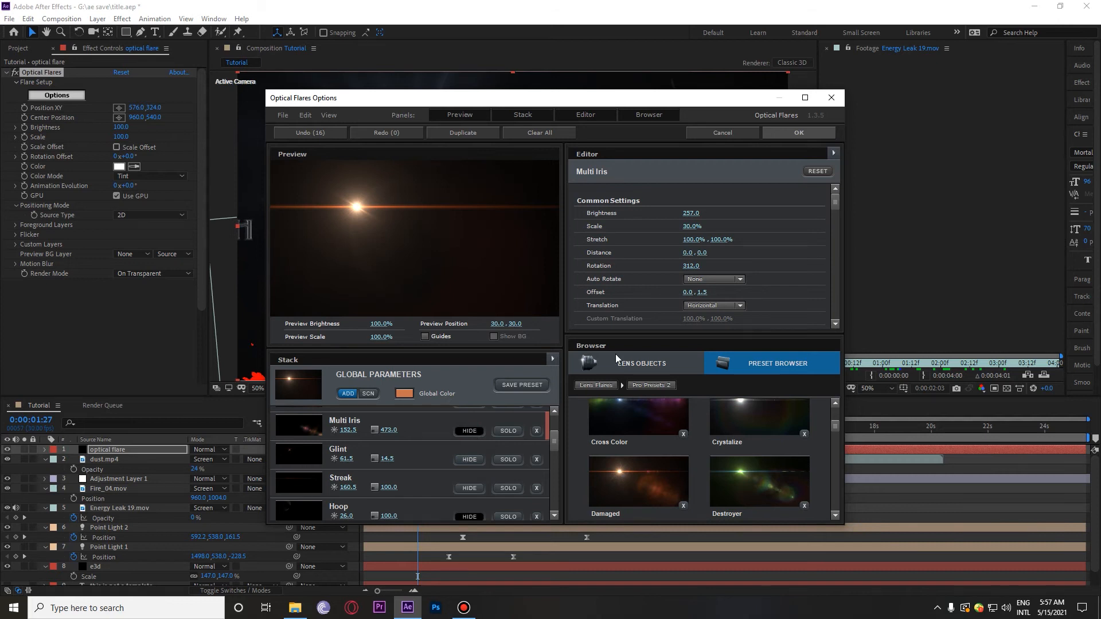
pyautogui.click(830, 131)
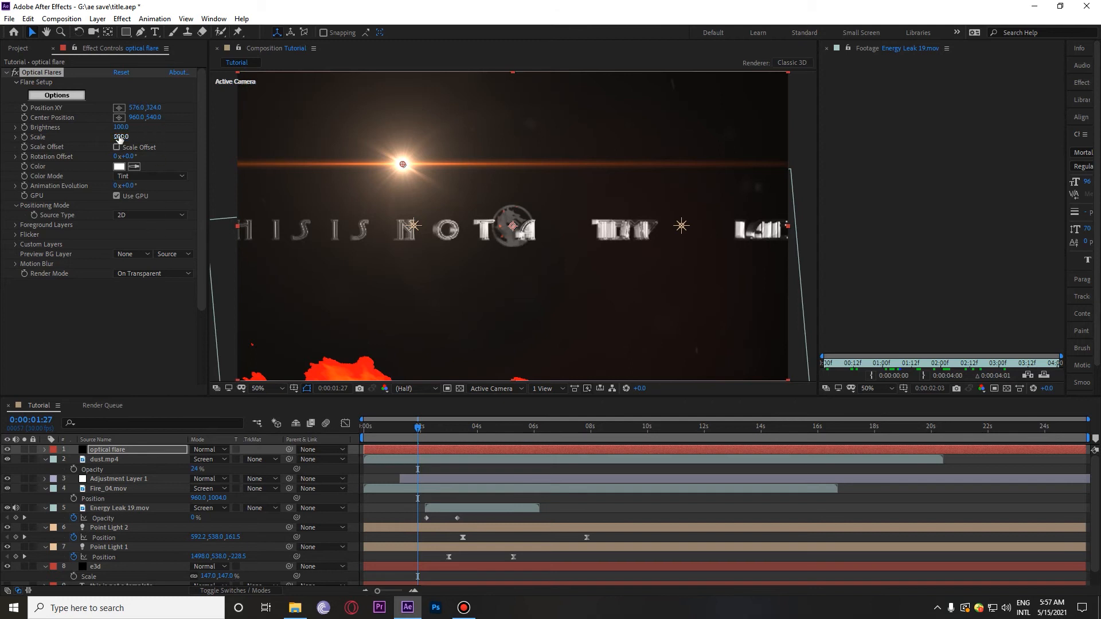
# - Set the flare's brightness to 170 and scale to 30, and make its positioning source type Track Lights
pyautogui.moveTo(120, 131)
pyautogui.mouseDown()
pyautogui.moveTo(113, 140)
pyautogui.moveTo(127, 128)
pyautogui.mouseUp()
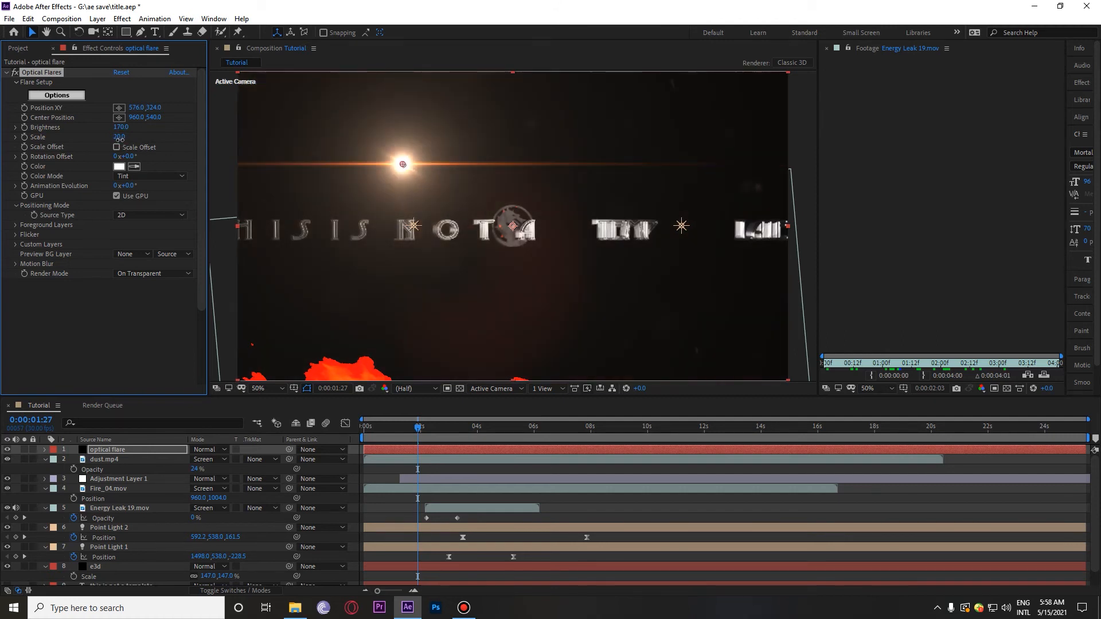
pyautogui.moveTo(119, 138); pyautogui.dragTo(122, 146)
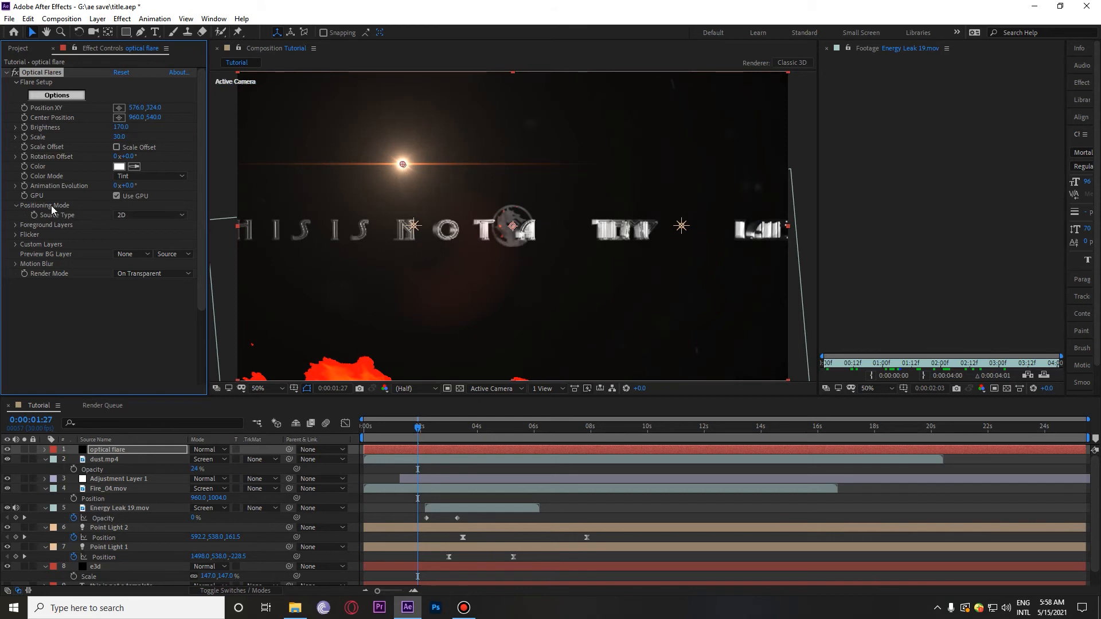
pyautogui.click(154, 216)
pyautogui.click(152, 254)
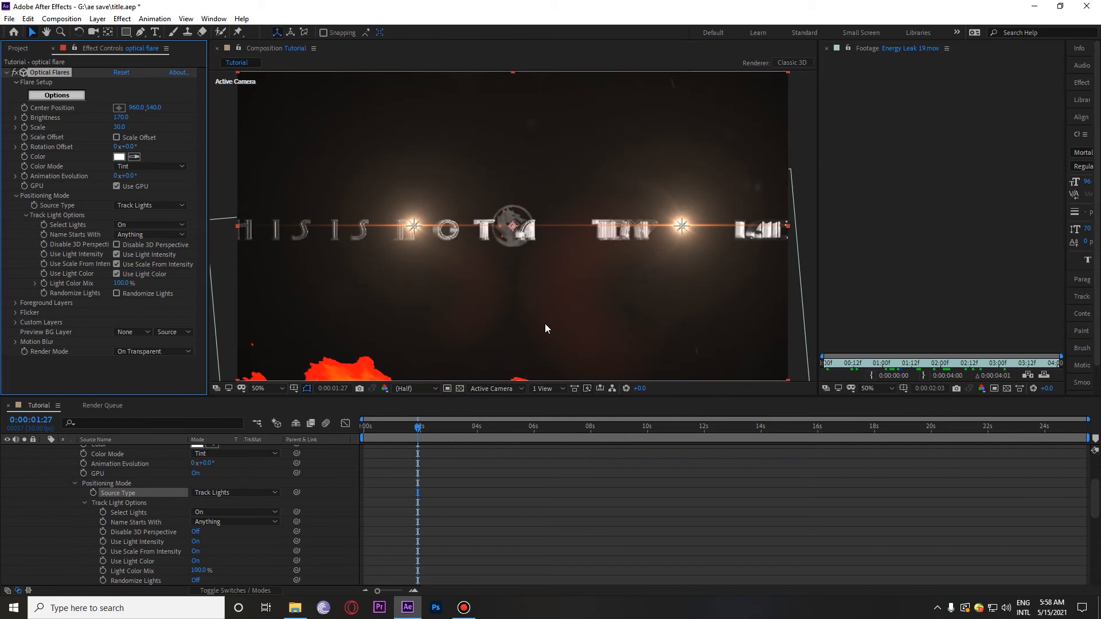
# - Lower the flare's brightness to 80 with the current time at 0:00:05:12, and check the flare at 0:00:02:19
pyautogui.moveTo(435, 433); pyautogui.dragTo(589, 427)
pyautogui.scroll(-2, 586, 333)
pyautogui.scroll(2, 584, 346)
pyautogui.click(517, 429)
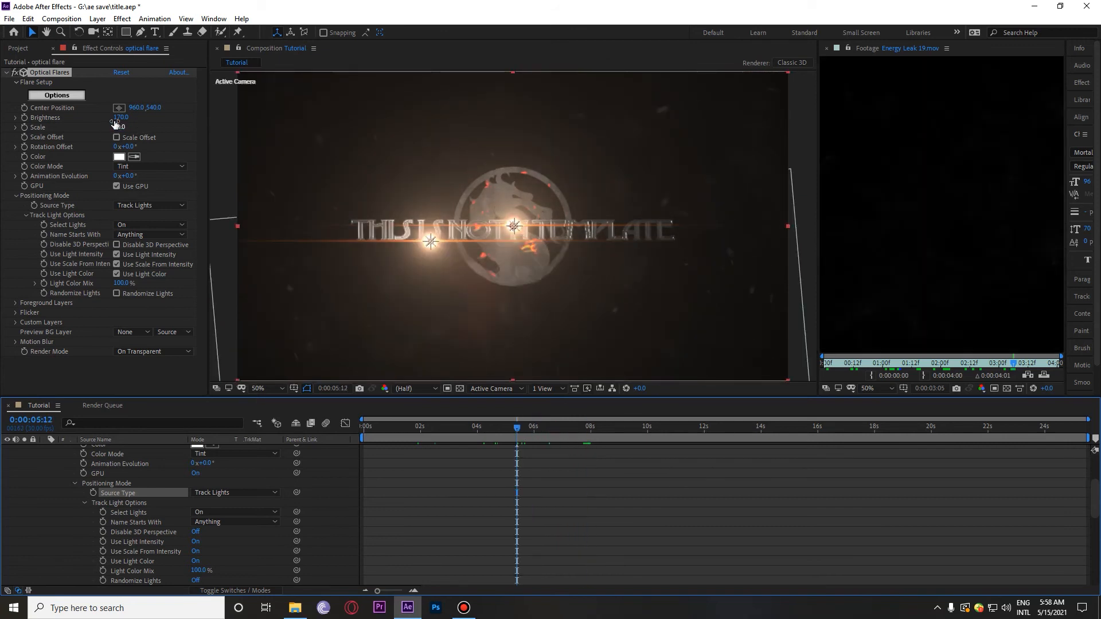
pyautogui.click(121, 117)
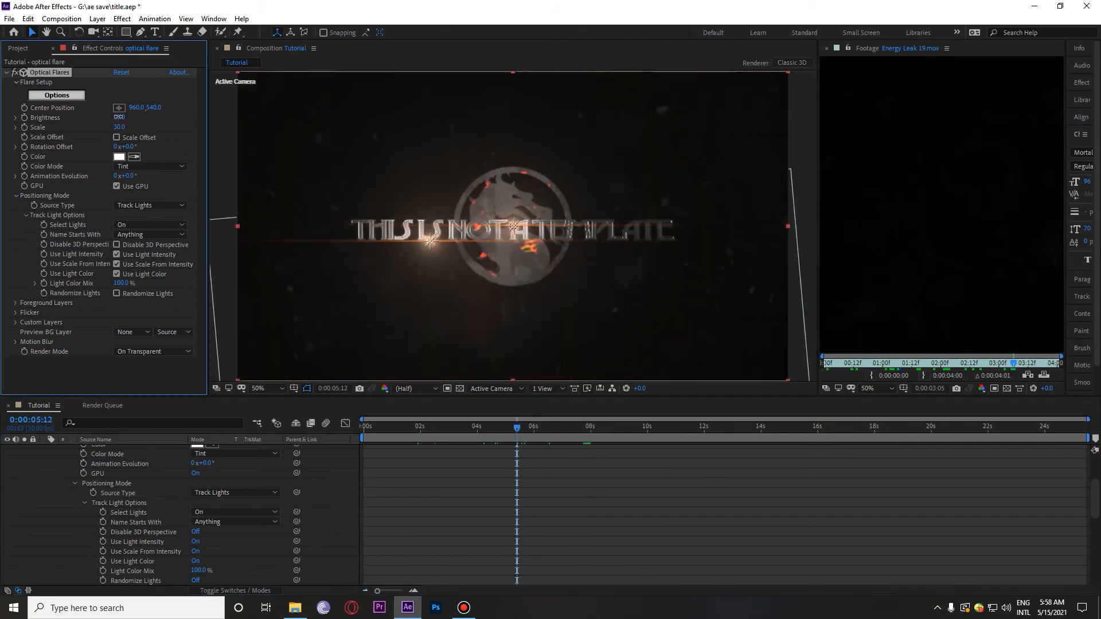
pyautogui.click(424, 429)
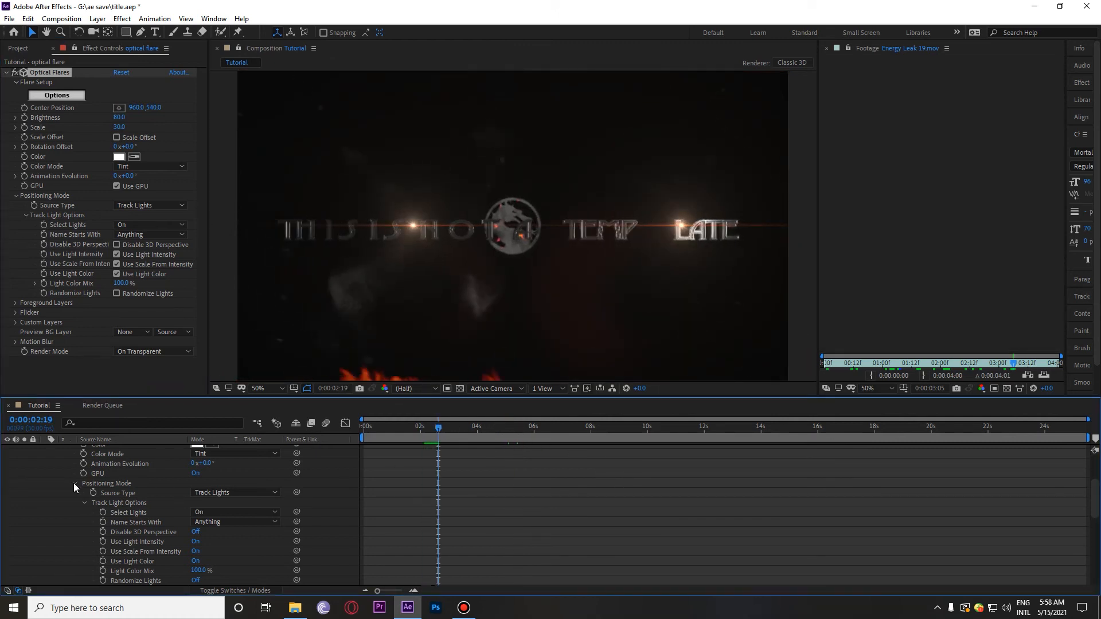
# - Collapse the optical flare layer's properties and preview the animation from the start
pyautogui.scroll(3, 73, 483)
pyautogui.click(46, 449)
pyautogui.press('Home')
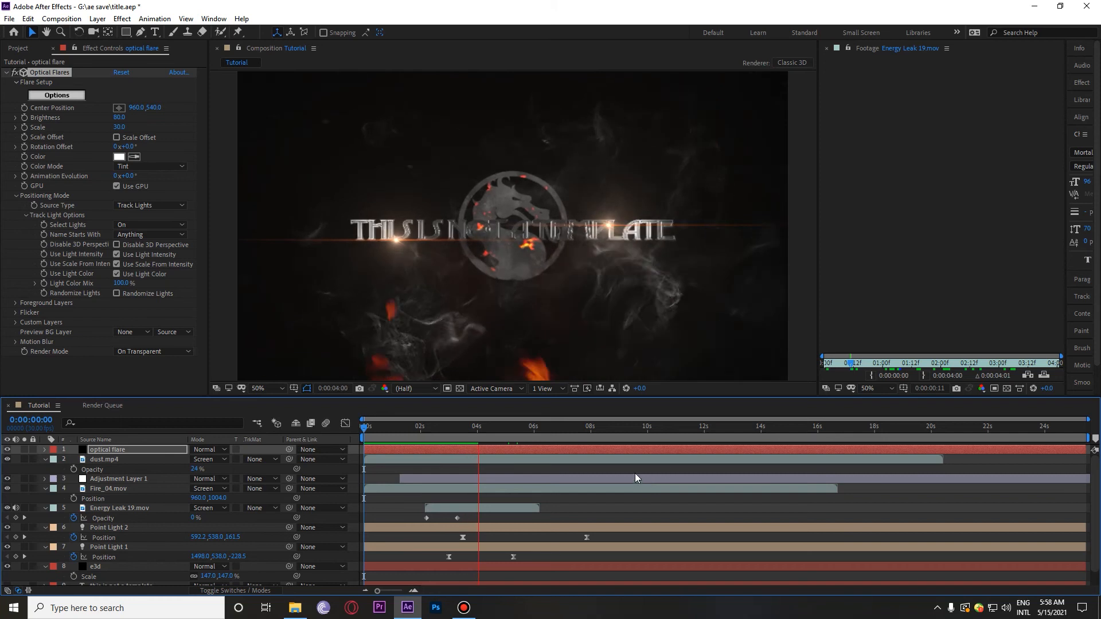
pyautogui.press('space')
# - Open the e3d layer's Element scene setup and apply the Underpass_blurred preset from V1_Environment as the scene environment
pyautogui.scroll(-1, 136, 525)
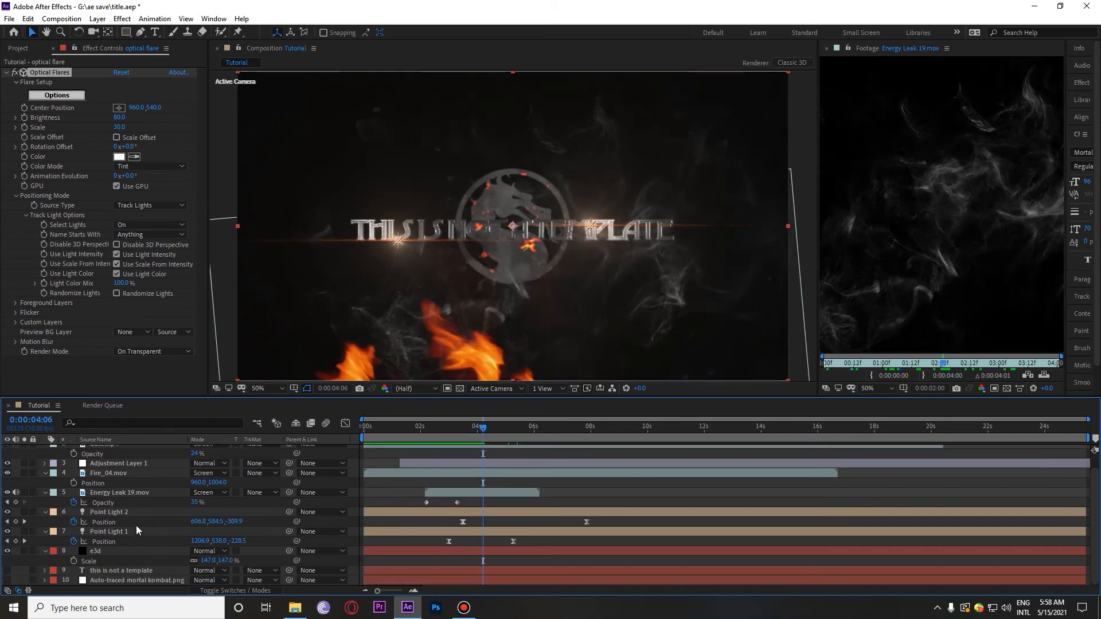
pyautogui.click(125, 551)
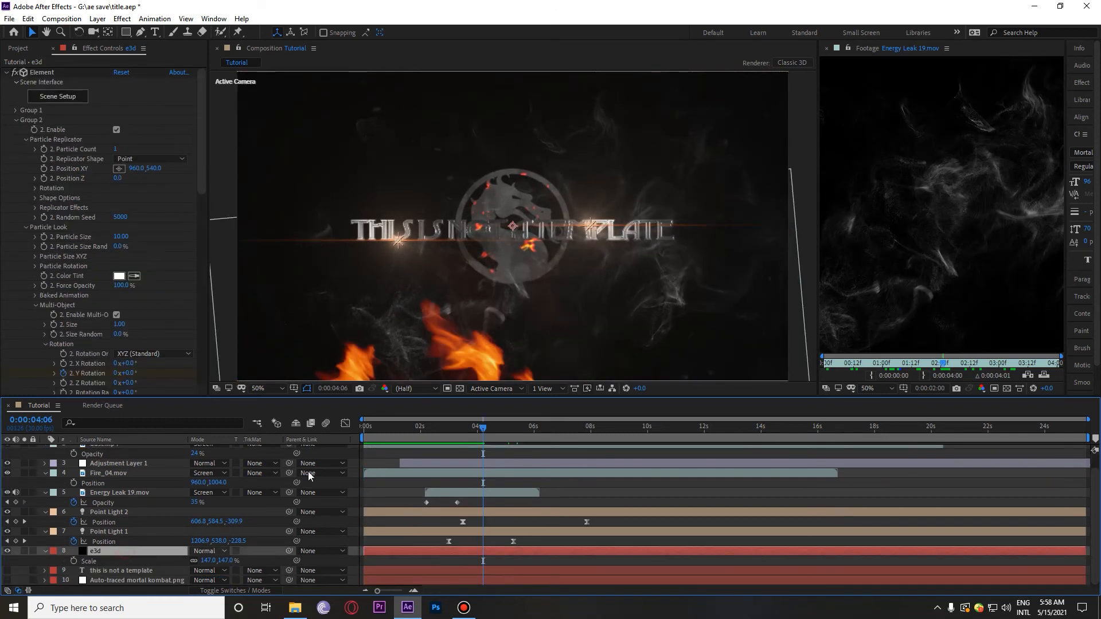
pyautogui.click(62, 97)
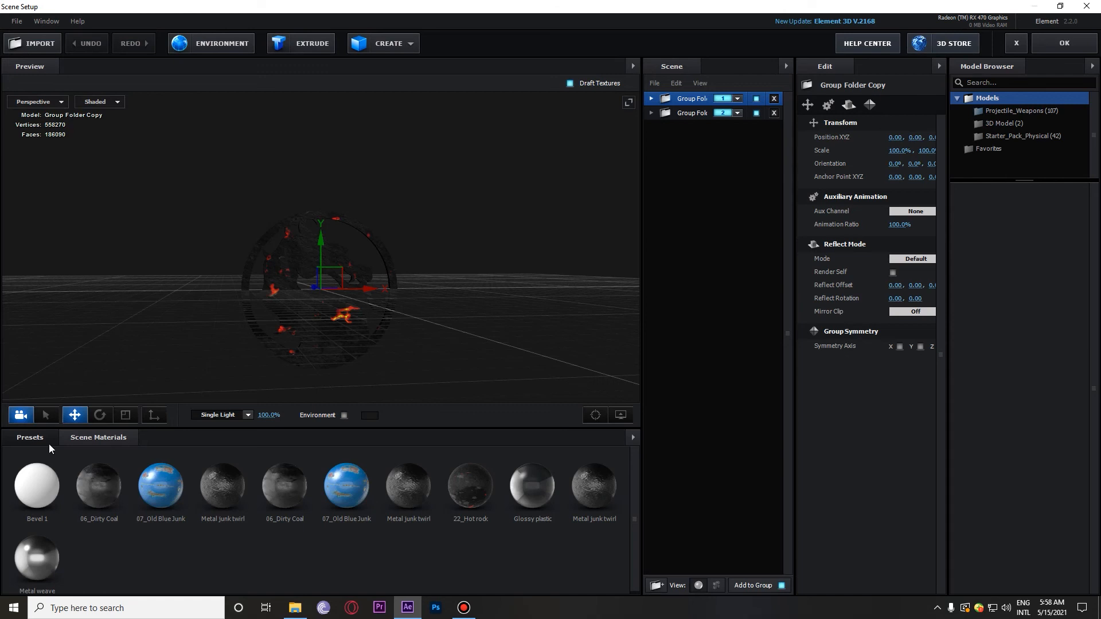
pyautogui.click(50, 444)
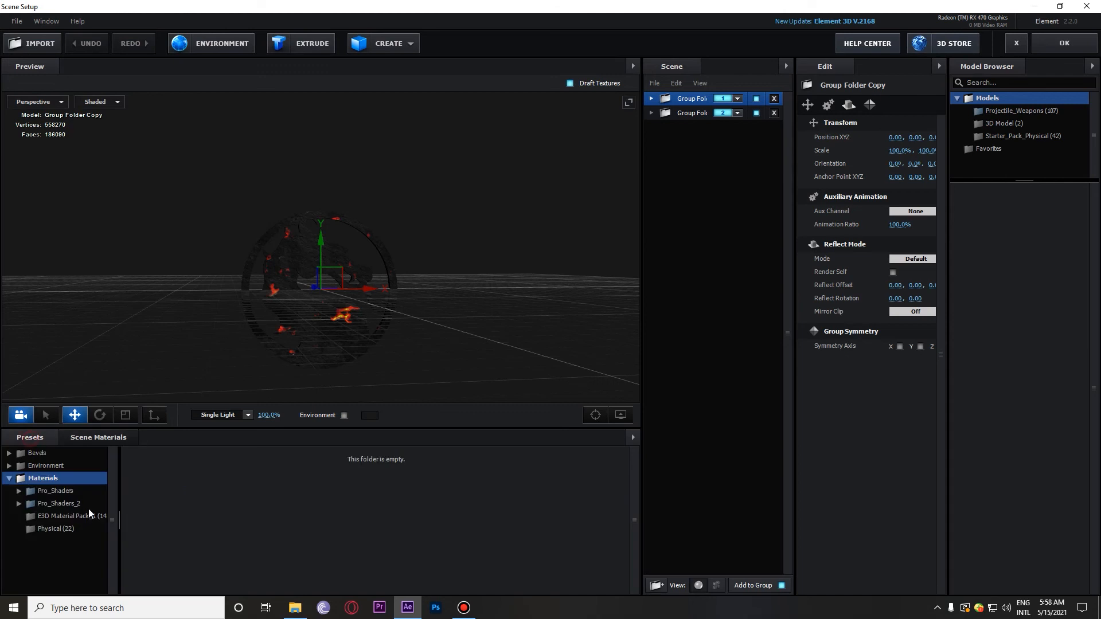
pyautogui.click(46, 466)
pyautogui.click(103, 491)
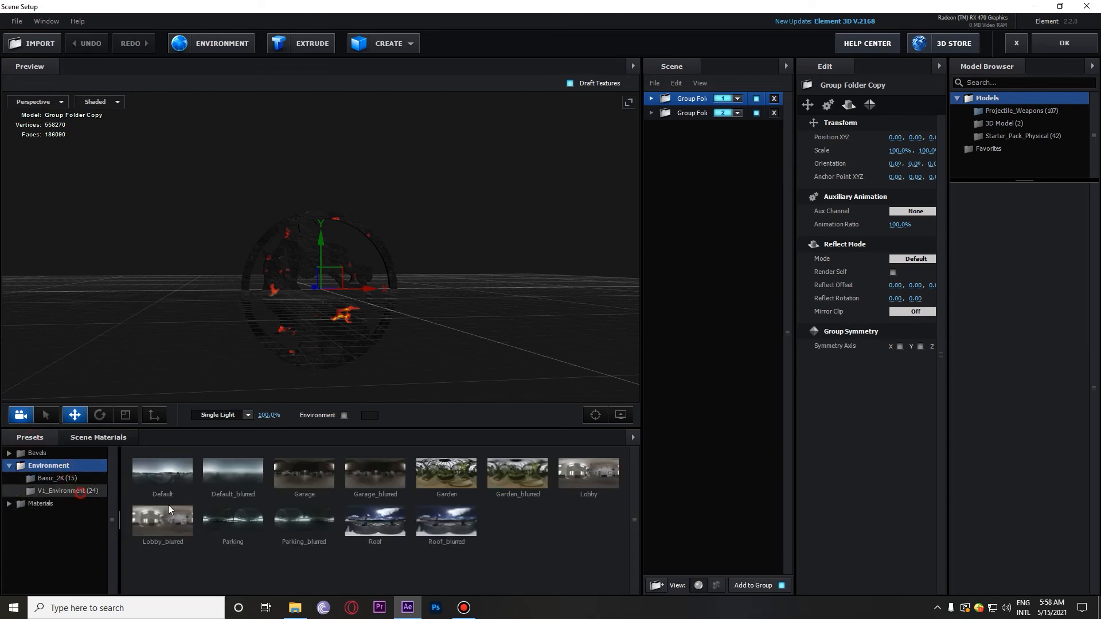
pyautogui.scroll(-1, 546, 514)
pyautogui.moveTo(170, 568); pyautogui.dragTo(588, 228)
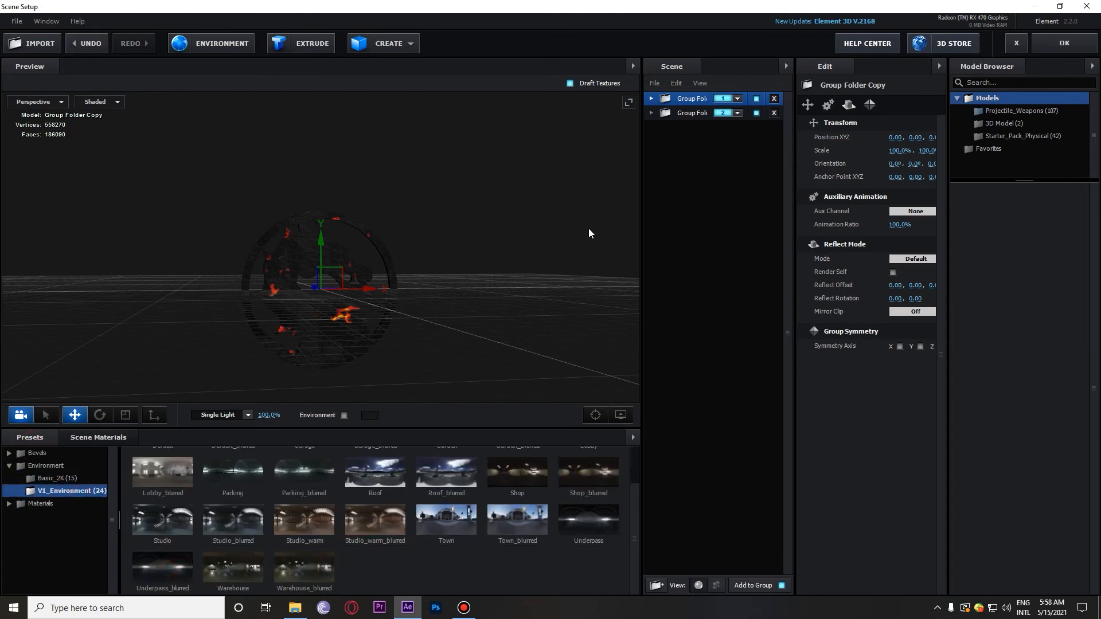
pyautogui.click(220, 46)
pyautogui.moveTo(640, 378)
pyautogui.mouseDown()
pyautogui.moveTo(621, 378)
pyautogui.moveTo(635, 379)
pyautogui.mouseUp()
pyautogui.click(696, 427)
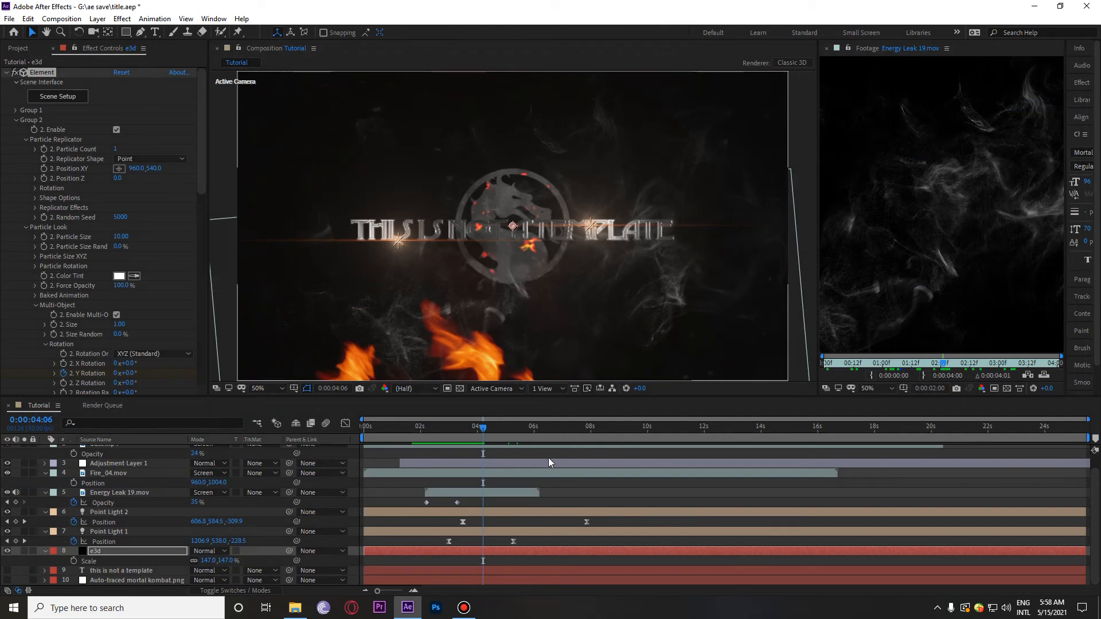
# - Trim the start of the optical flare layer to 0:00:04:04
pyautogui.click(403, 436)
pyautogui.moveTo(395, 442); pyautogui.dragTo(506, 504)
pyautogui.scroll(1, 415, 497)
pyautogui.moveTo(397, 435); pyautogui.dragTo(480, 451)
pyautogui.click(481, 451)
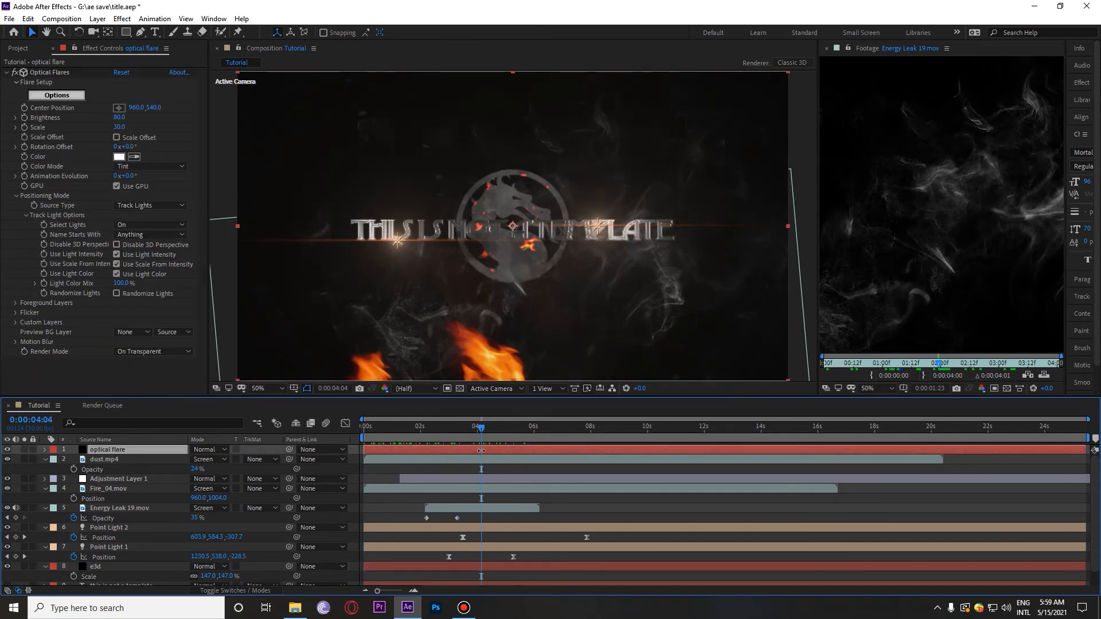
pyautogui.hotkey('alt', '[')
# - Step back and forth through the keyframes and check the trimmed flare around 0:00:04:07
pyautogui.press('j')
pyautogui.press('j')
pyautogui.press('j')
pyautogui.press('j')
pyautogui.press('k')
pyautogui.press('k')
pyautogui.press('k')
pyautogui.press('k')
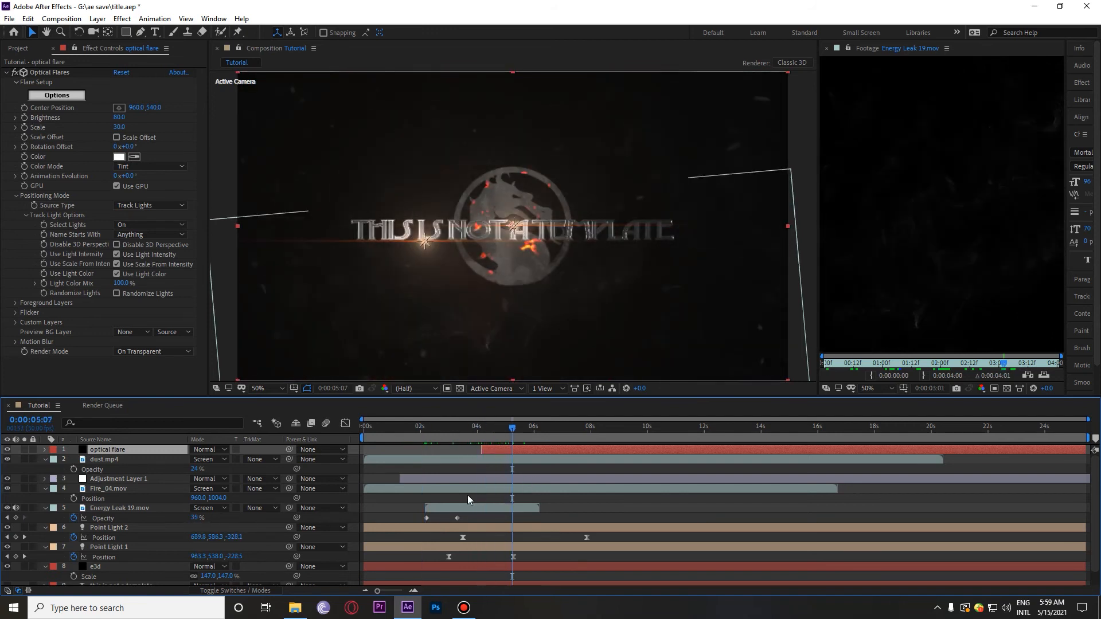
pyautogui.click(435, 435)
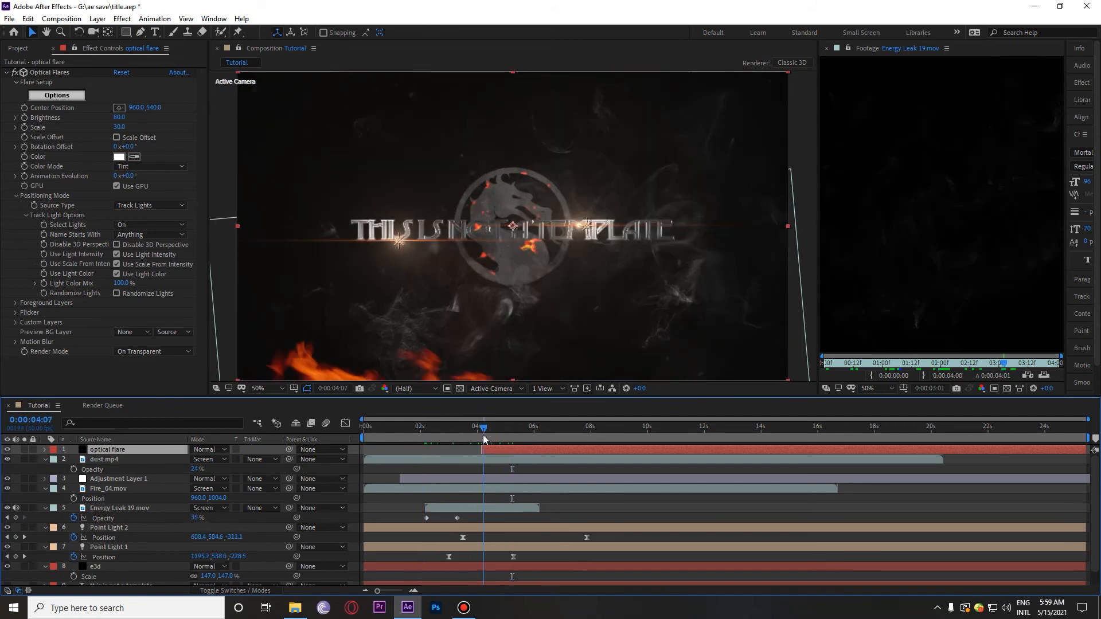
pyautogui.press('space')
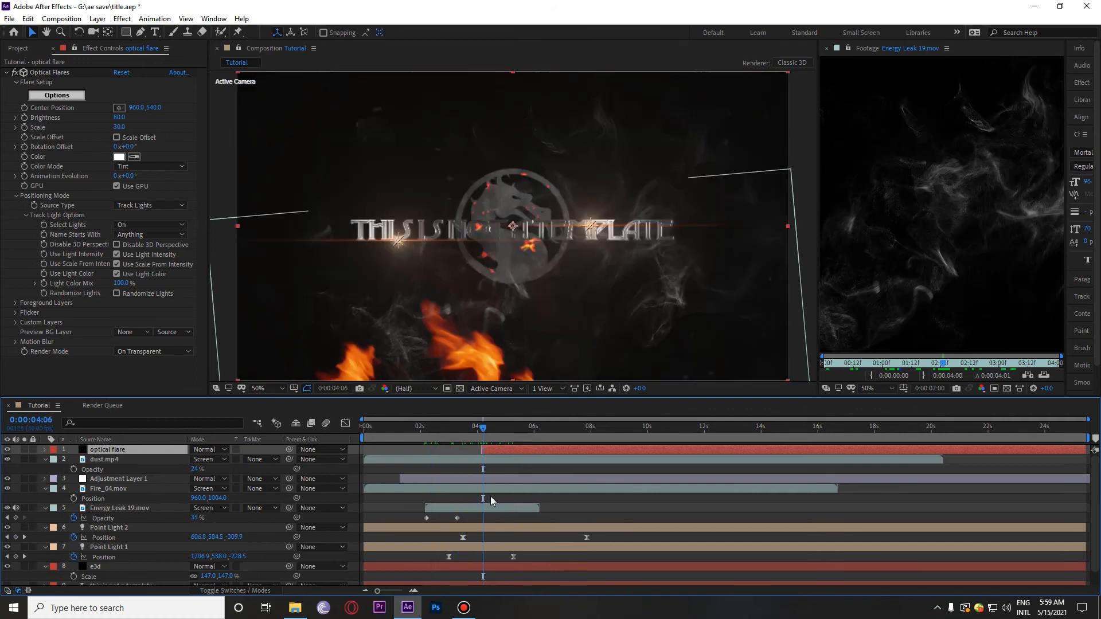
# - Go through the Energy Leak 19.mov, Point Light 2 and Point Light 1 layers and preview the animation from 0:00:03:07
pyautogui.click(488, 509)
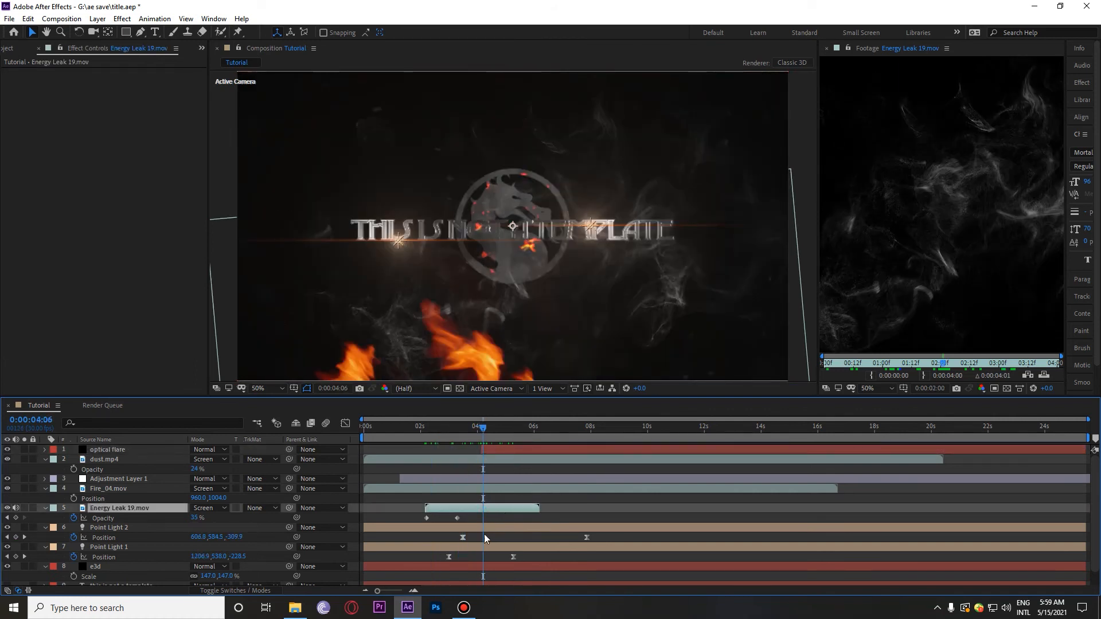
pyautogui.click(483, 528)
pyautogui.click(493, 547)
pyautogui.moveTo(487, 436); pyautogui.dragTo(476, 506)
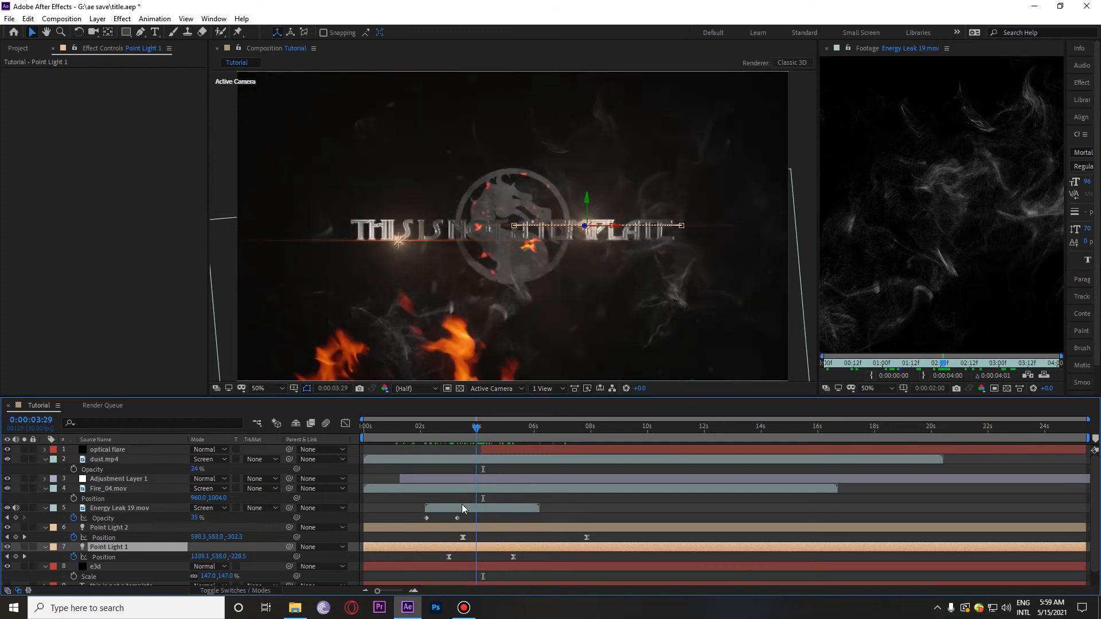
pyautogui.press('space')
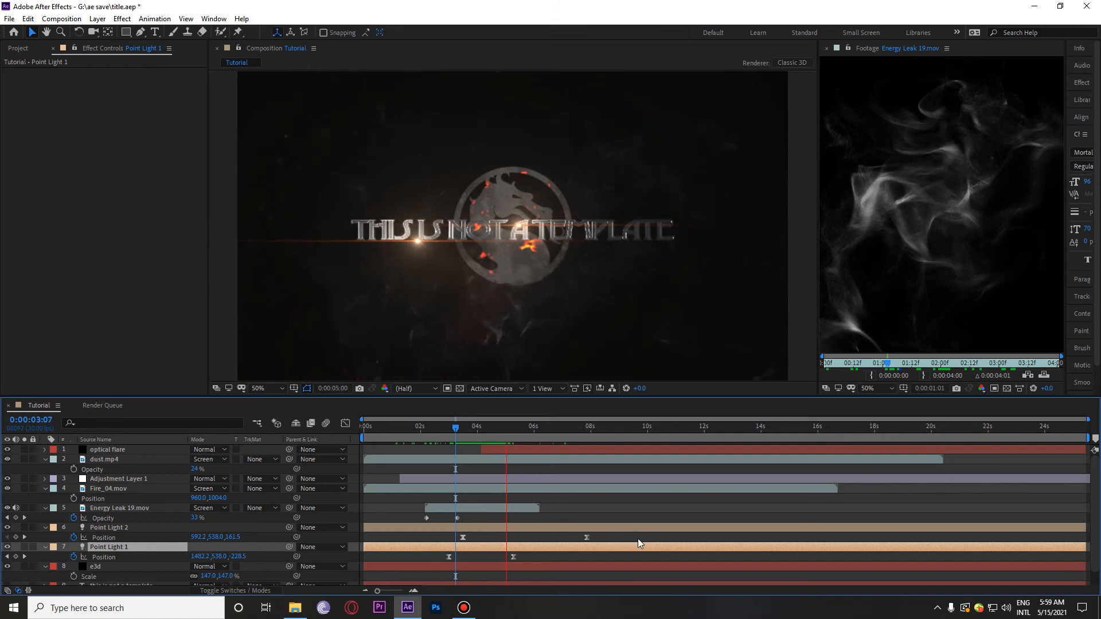
# - Try shifting the position keyframes of both point lights earlier, preview the timing, and return the keyframes to their original times
pyautogui.click(612, 533)
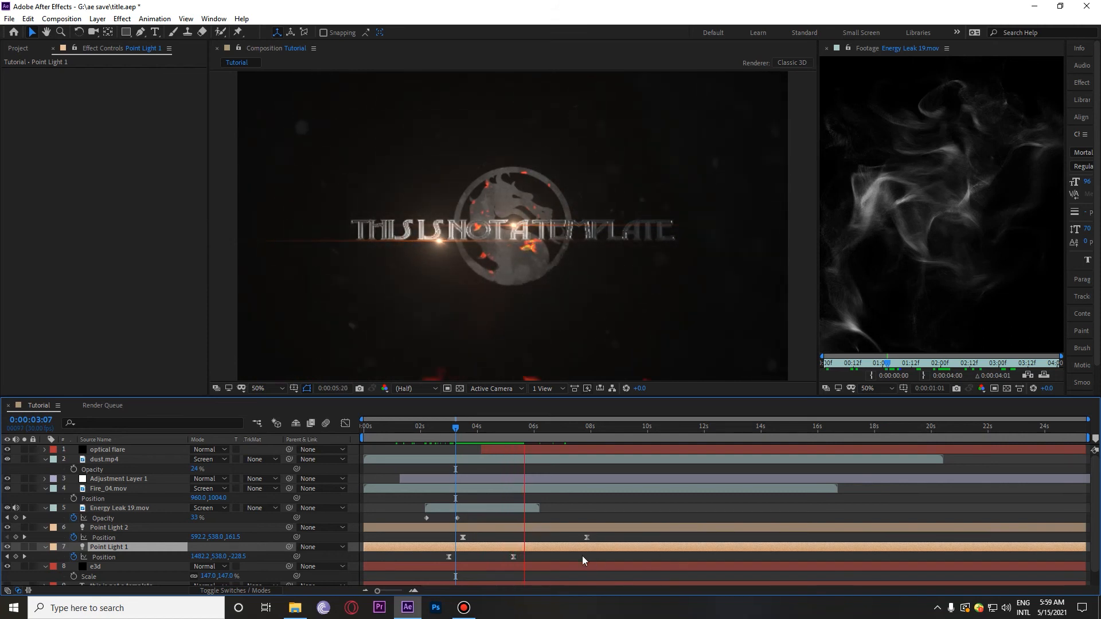
pyautogui.moveTo(611, 532); pyautogui.dragTo(414, 538)
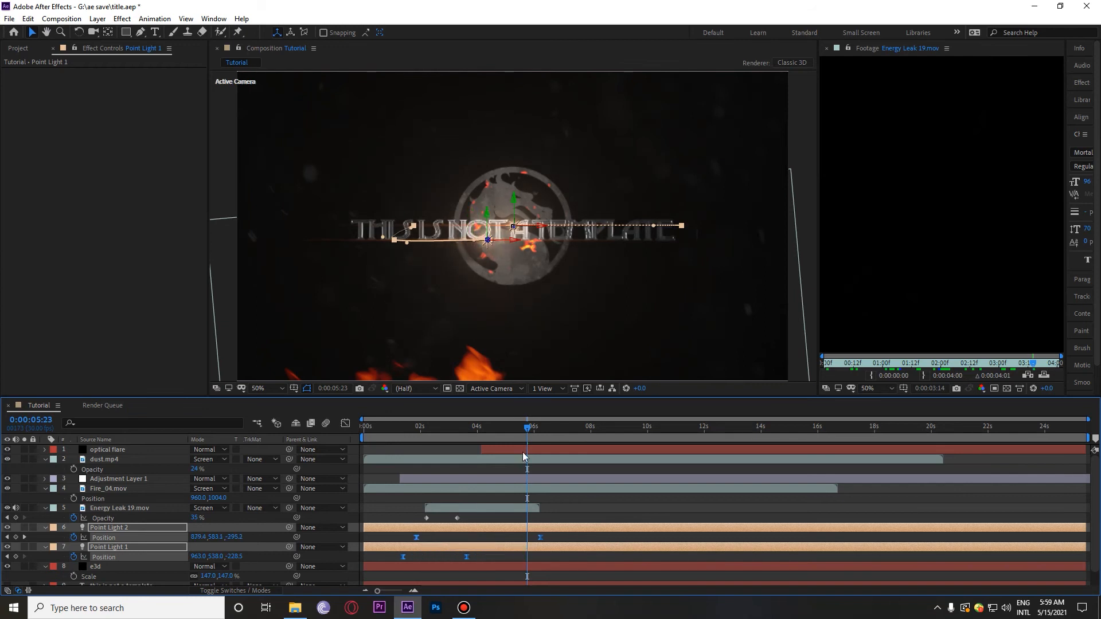
pyautogui.click(410, 427)
pyautogui.press('space')
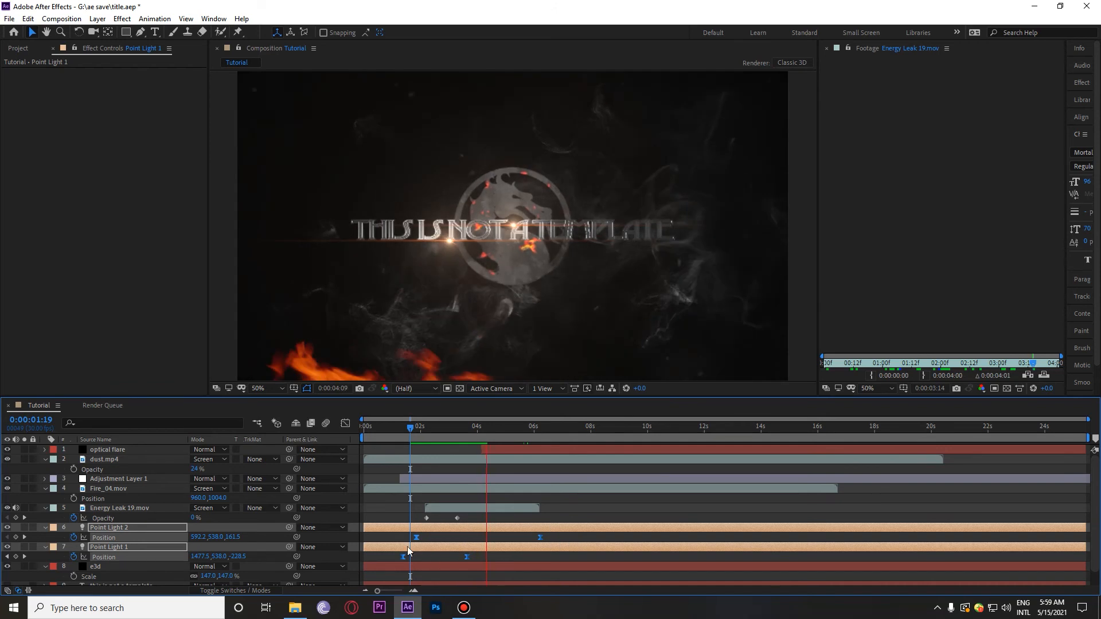
pyautogui.press('space')
pyautogui.moveTo(417, 538); pyautogui.dragTo(463, 538)
pyautogui.moveTo(528, 428); pyautogui.dragTo(439, 438)
pyautogui.press('space')
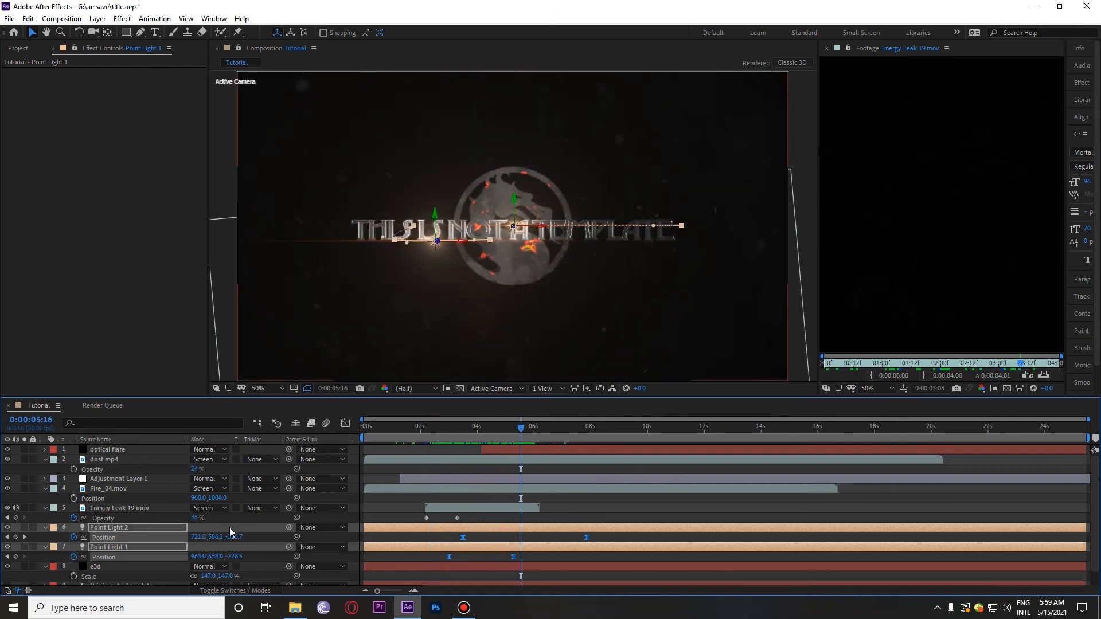
# - Create a black 1920 x 1080 px solid named background
pyautogui.click(32, 469)
pyautogui.scroll(-1, 109, 467)
pyautogui.click(24, 551)
pyautogui.click(23, 552)
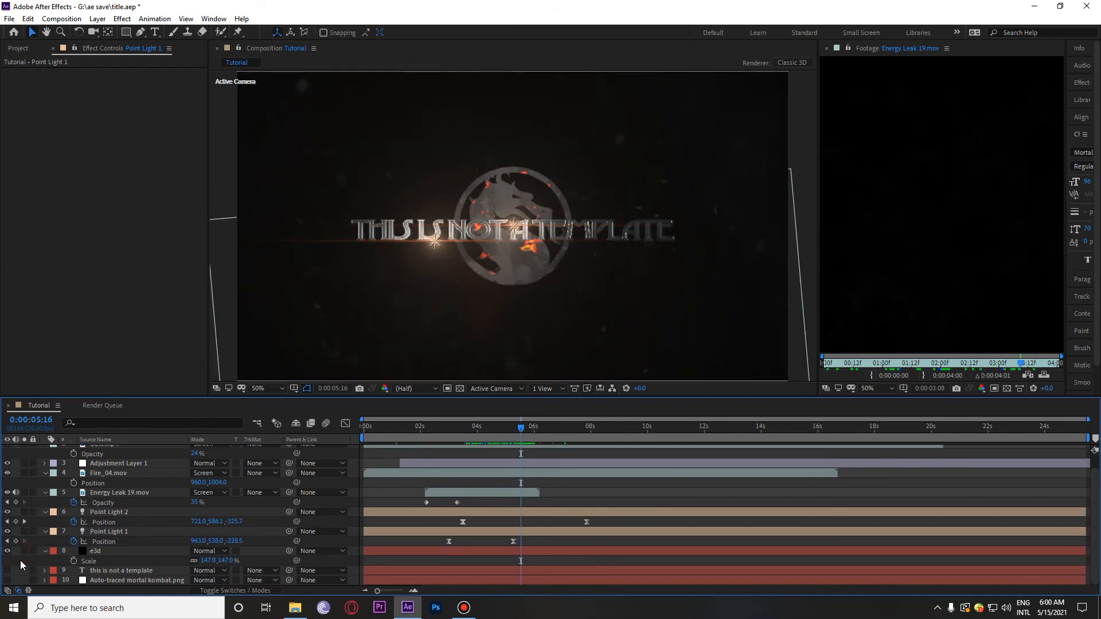
pyautogui.hotkey('ctrl', 'y')
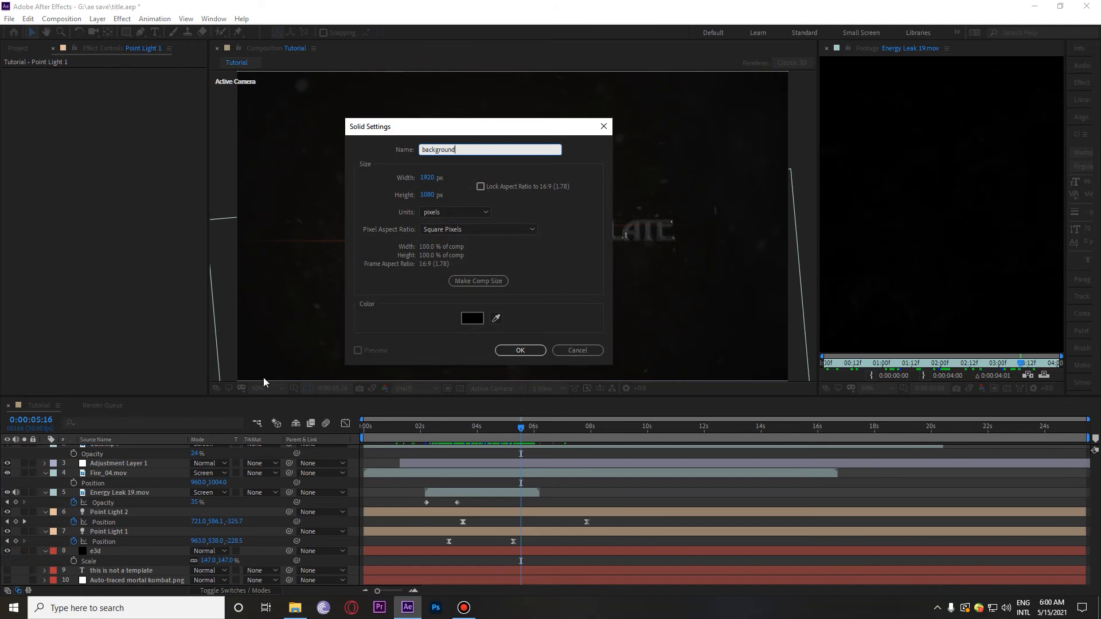
pyautogui.click(520, 350)
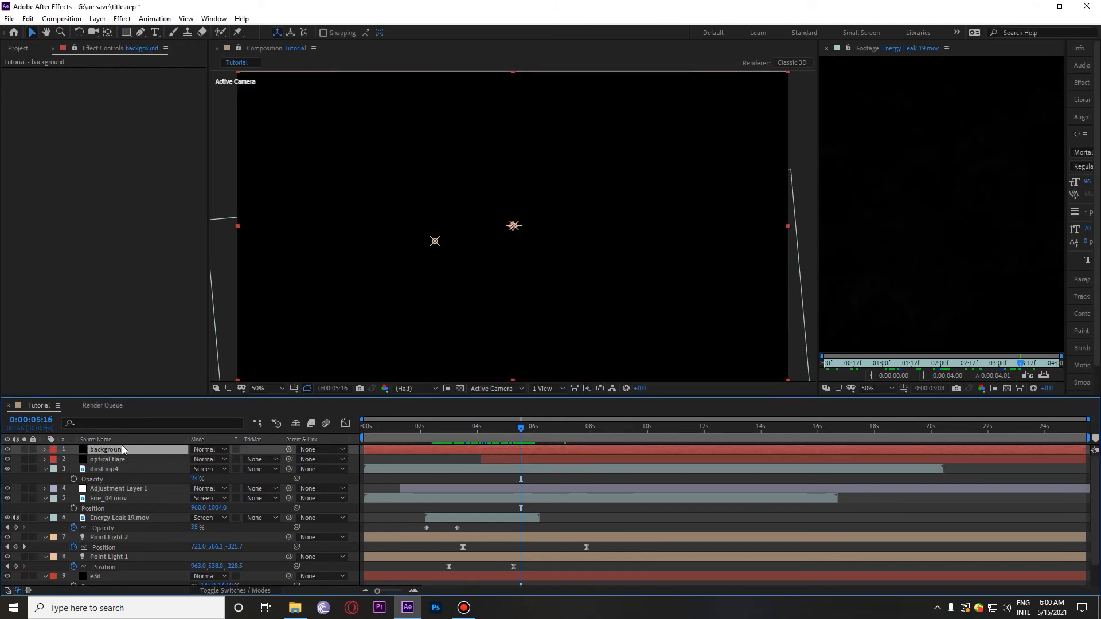
# - Find the Gradient Ramp effect with the search "ramp" and apply it to the background layer
pyautogui.click(116, 460)
pyautogui.click(143, 449)
pyautogui.hotkey('ctrl', 'space')
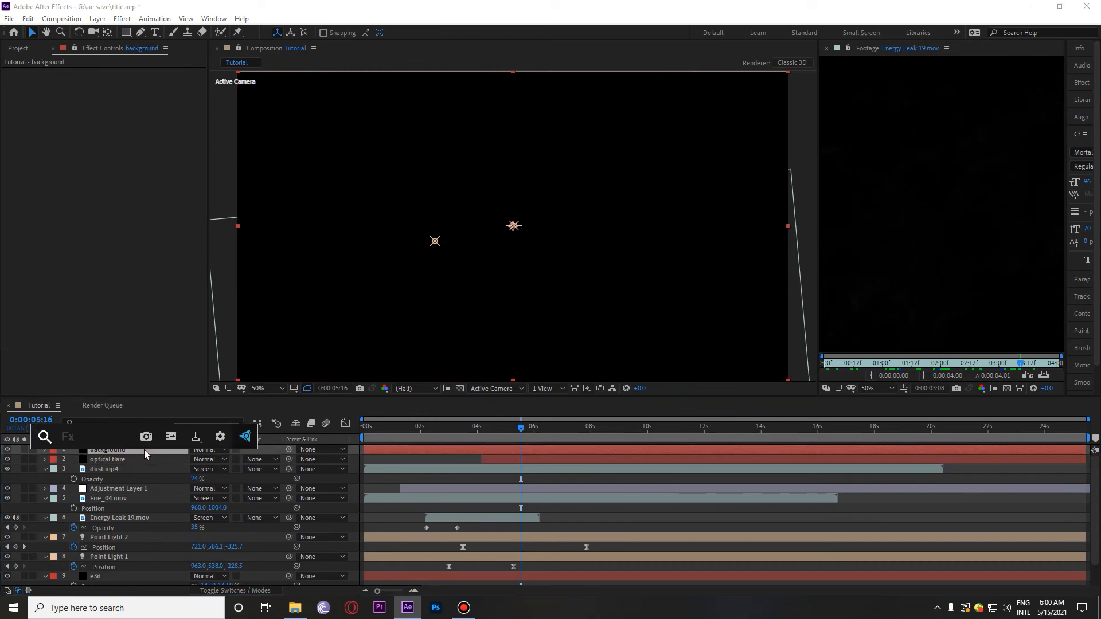
pyautogui.write('ramp')
pyautogui.click(118, 471)
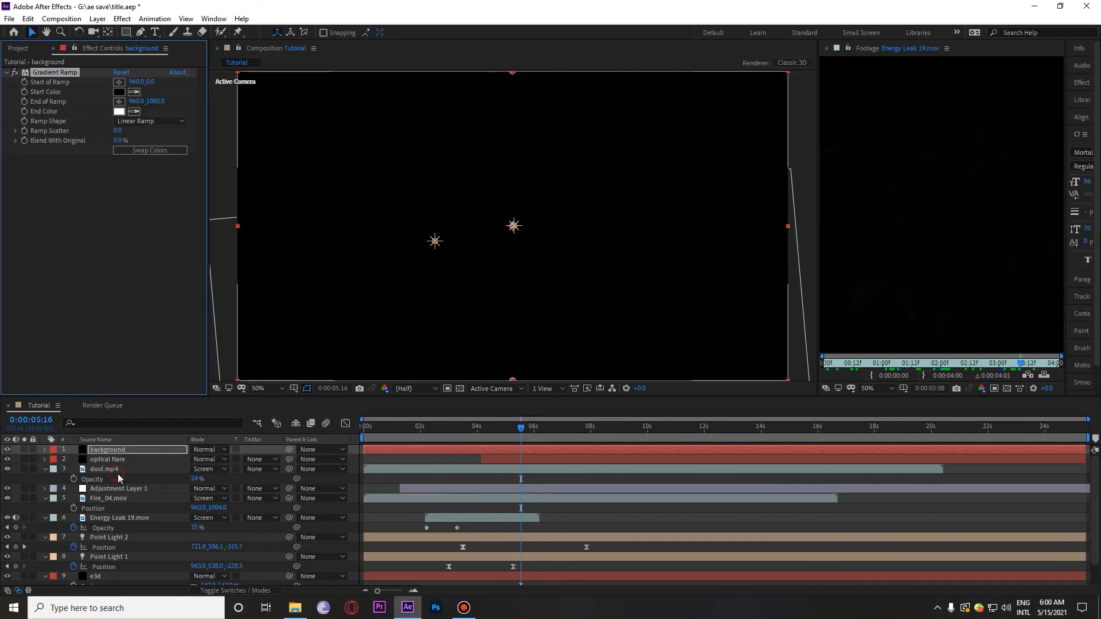
# - Make the gradient a radial ramp with swapped colors and place its end point at about -724, 1752
pyautogui.click(152, 125)
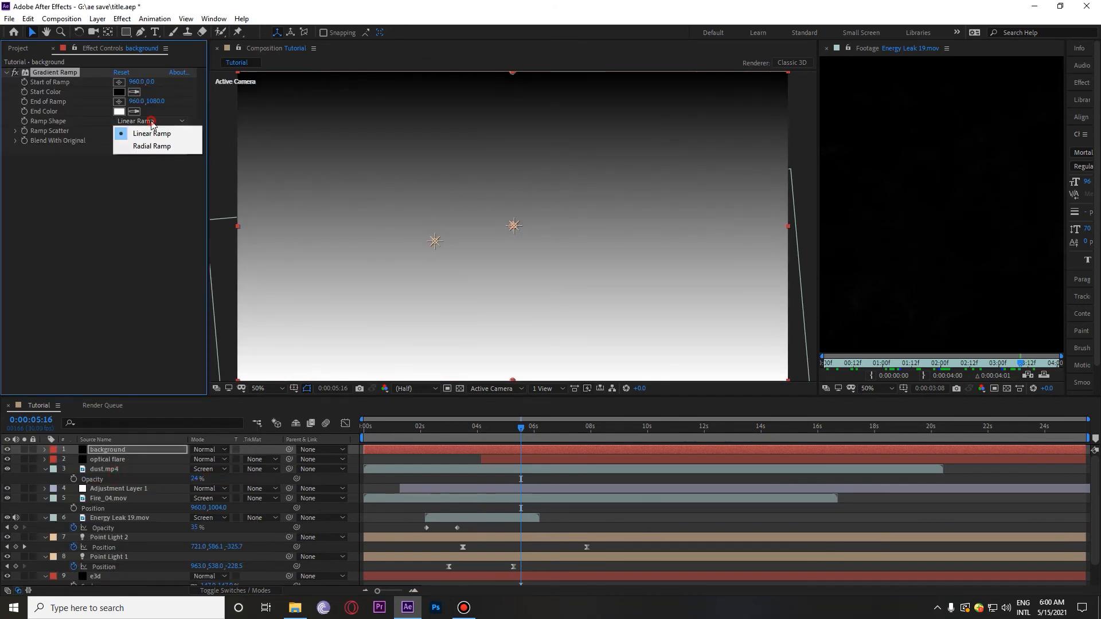
pyautogui.click(148, 147)
pyautogui.press(',')
pyautogui.click(150, 151)
pyautogui.click(262, 302)
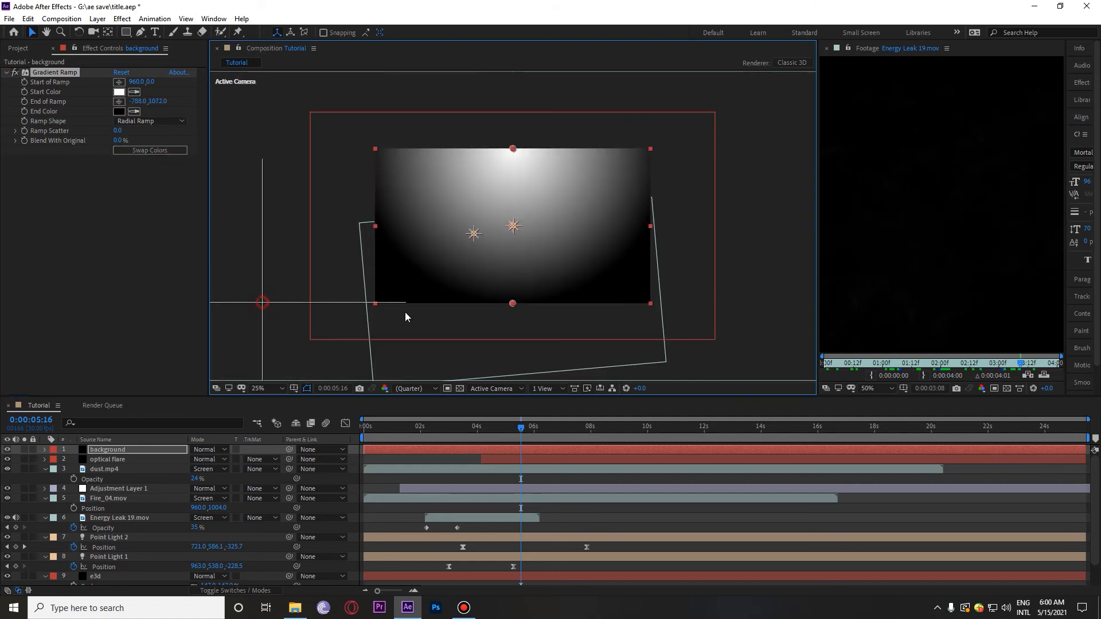
pyautogui.press(',')
pyautogui.moveTo(388, 265); pyautogui.dragTo(392, 312)
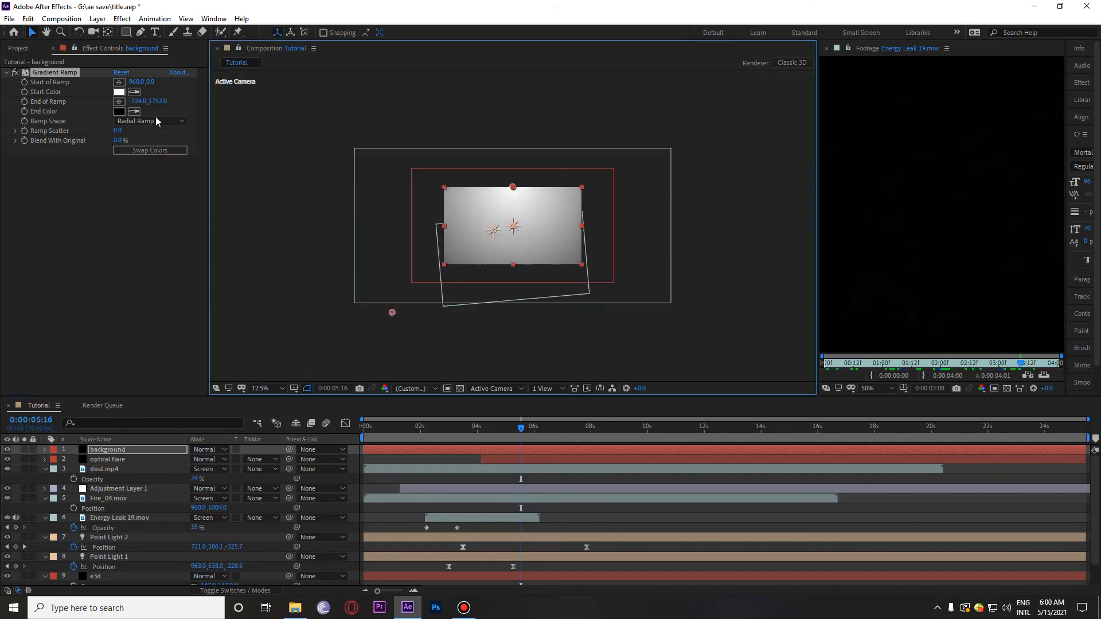
# - Swap the ramp colors back, and move its start to about 952, 488 and its end to about -4052, 3672
pyautogui.click(153, 152)
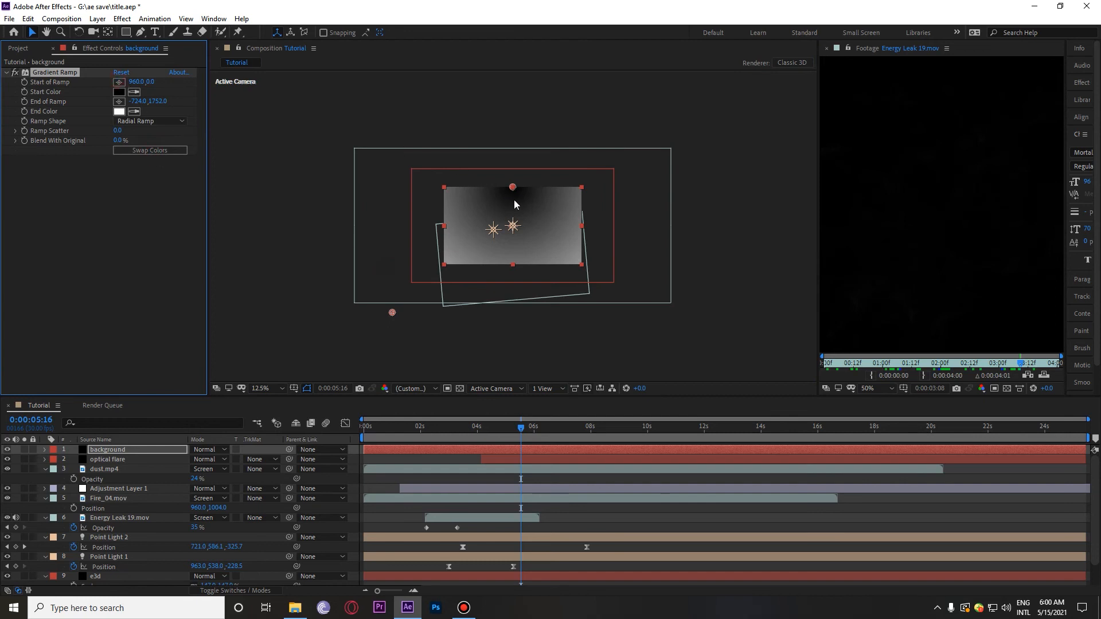
pyautogui.moveTo(440, 227); pyautogui.dragTo(513, 223)
pyautogui.moveTo(392, 314); pyautogui.dragTo(153, 452)
pyautogui.scroll(2, 506, 235)
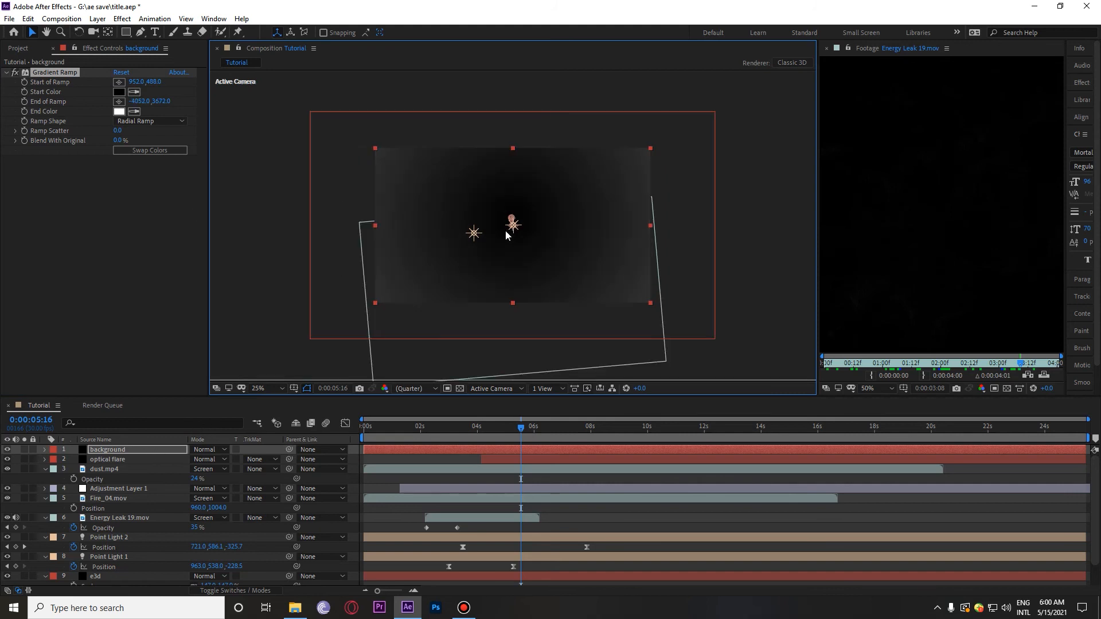
# - Set the ramp's start color to black and its end color to dark gray
pyautogui.click(120, 93)
pyautogui.moveTo(78, 360); pyautogui.dragTo(65, 451)
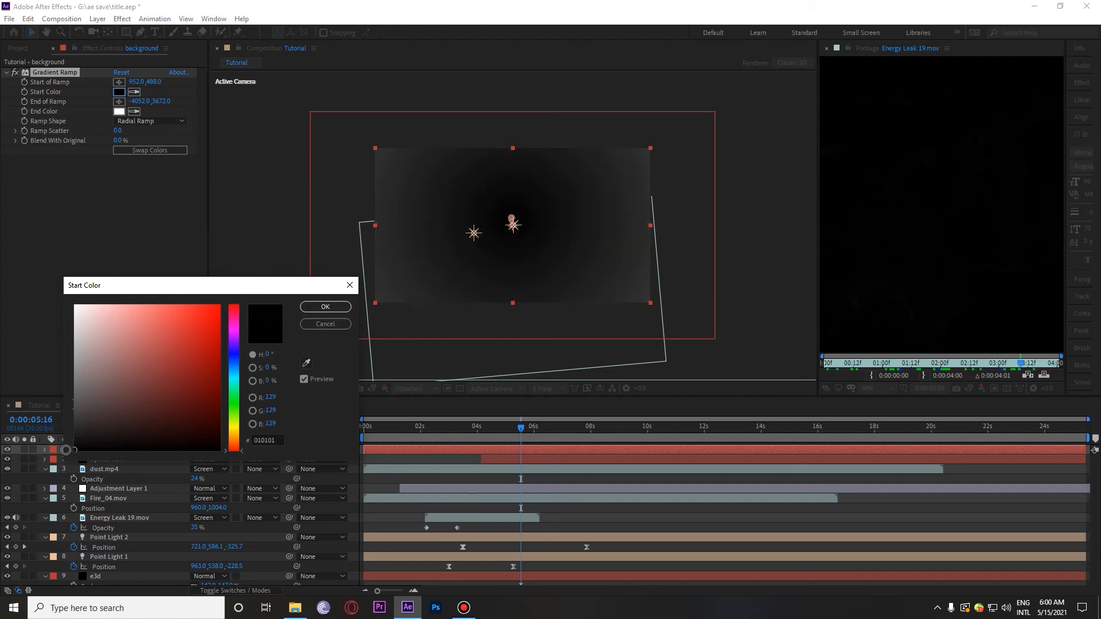
pyautogui.click(323, 308)
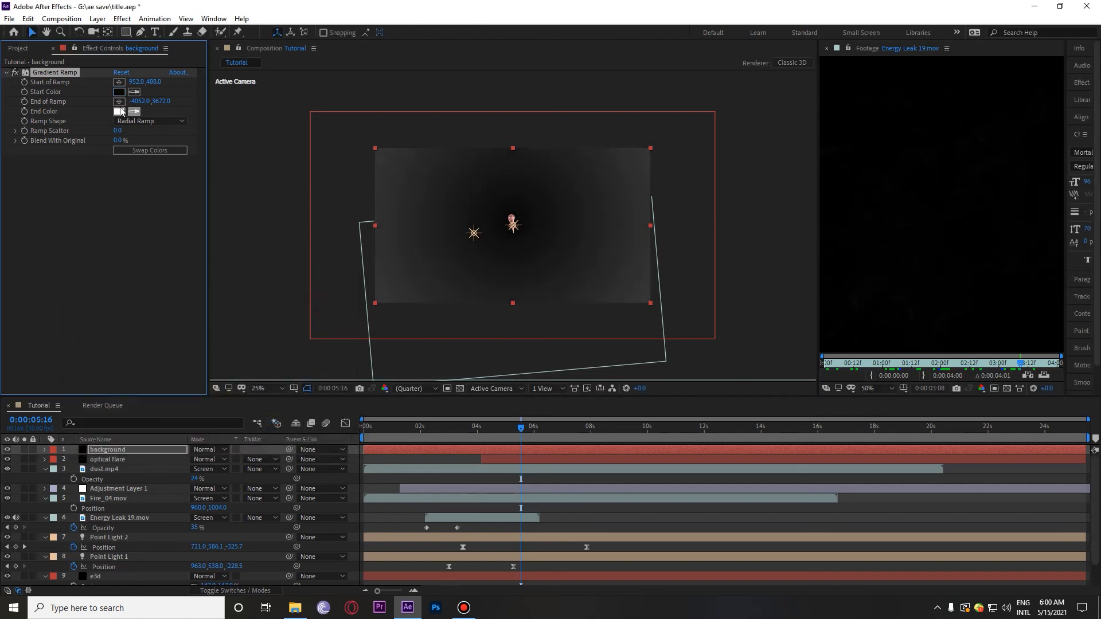
pyautogui.click(120, 112)
pyautogui.moveTo(89, 415)
pyautogui.mouseDown()
pyautogui.moveTo(56, 428)
pyautogui.moveTo(70, 428)
pyautogui.moveTo(67, 387)
pyautogui.moveTo(64, 404)
pyautogui.mouseUp()
pyautogui.click(344, 309)
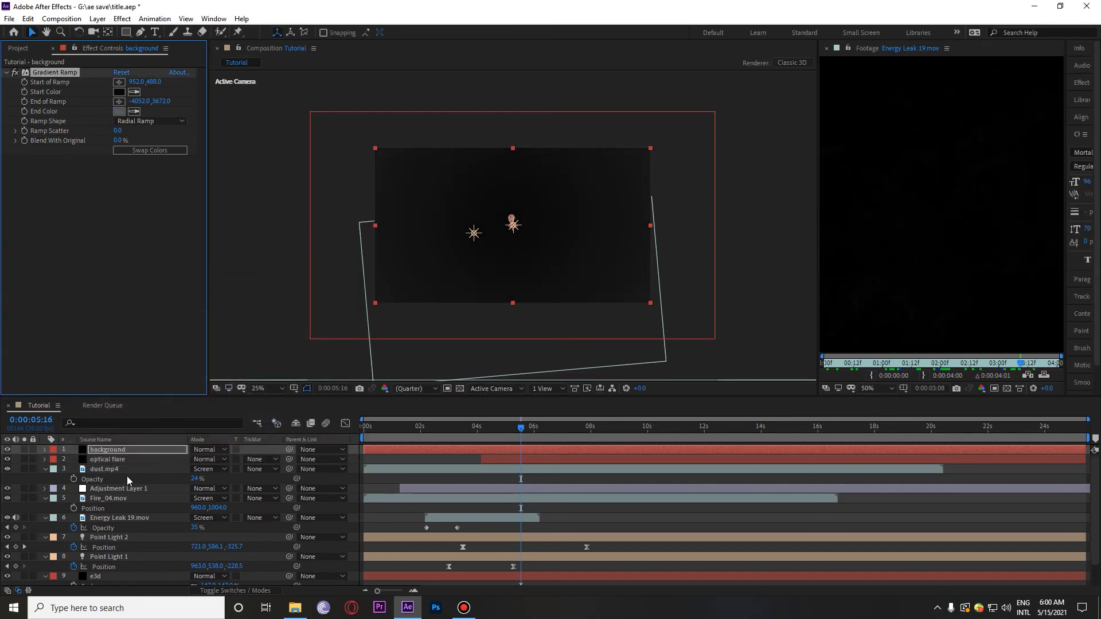
# - Move the background layer directly below the e3d layer and collapse the e3d layer's properties
pyautogui.click(109, 453)
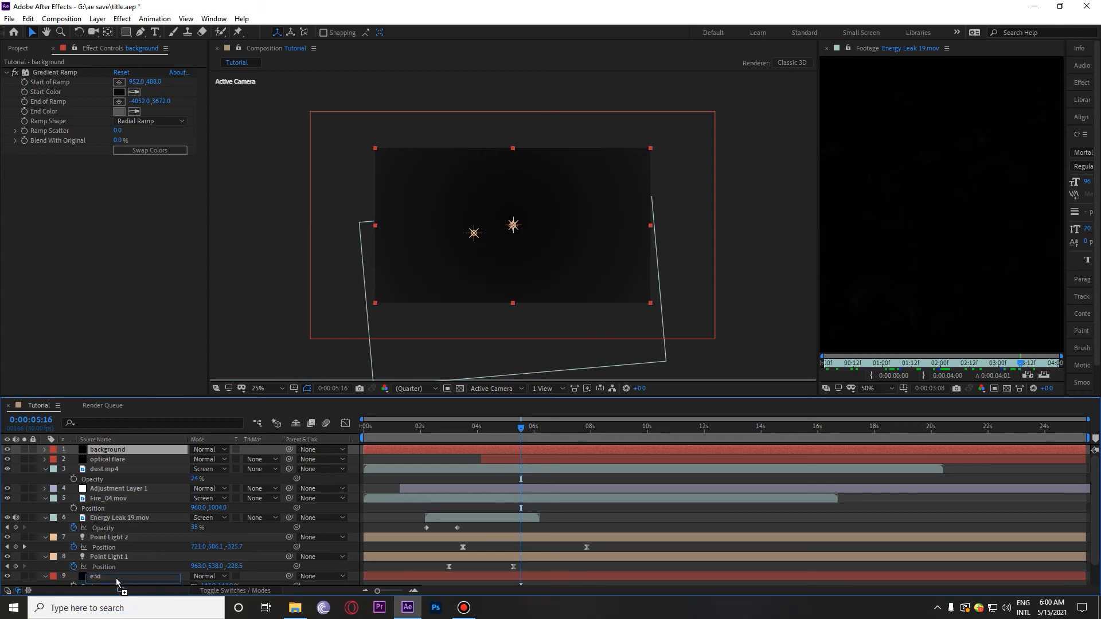
pyautogui.scroll(-1, 121, 569)
pyautogui.moveTo(120, 569); pyautogui.dragTo(126, 560)
pyautogui.moveTo(135, 555); pyautogui.dragTo(140, 556)
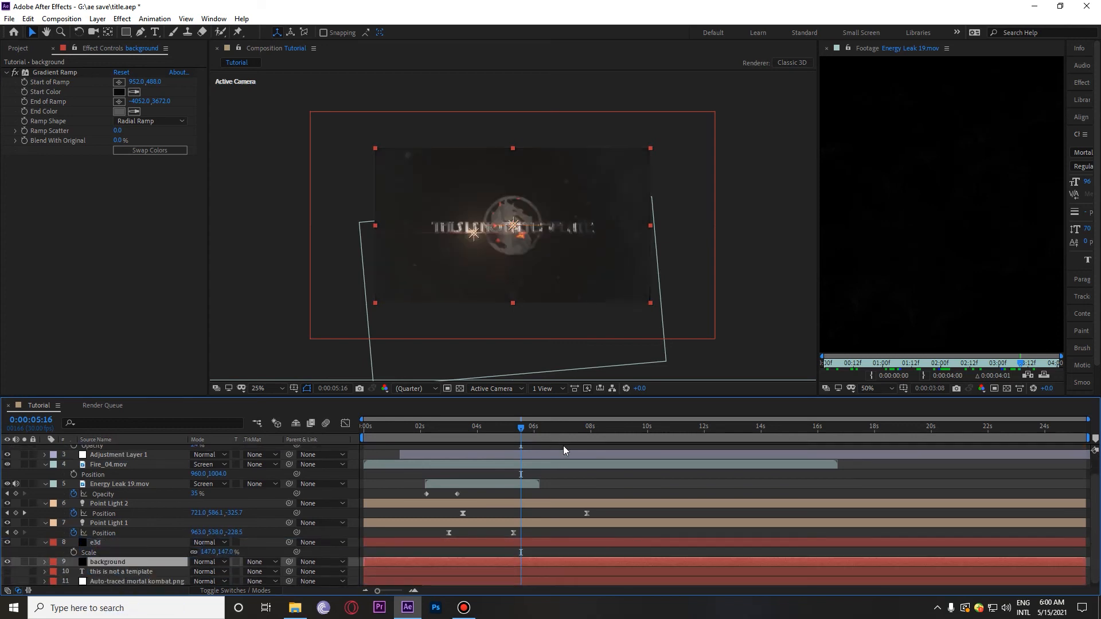
pyautogui.click(46, 542)
# - Fit the composition to the viewer and preview the animation with the gradient background from the start
pyautogui.press('space')
pyautogui.click(265, 388)
pyautogui.click(287, 195)
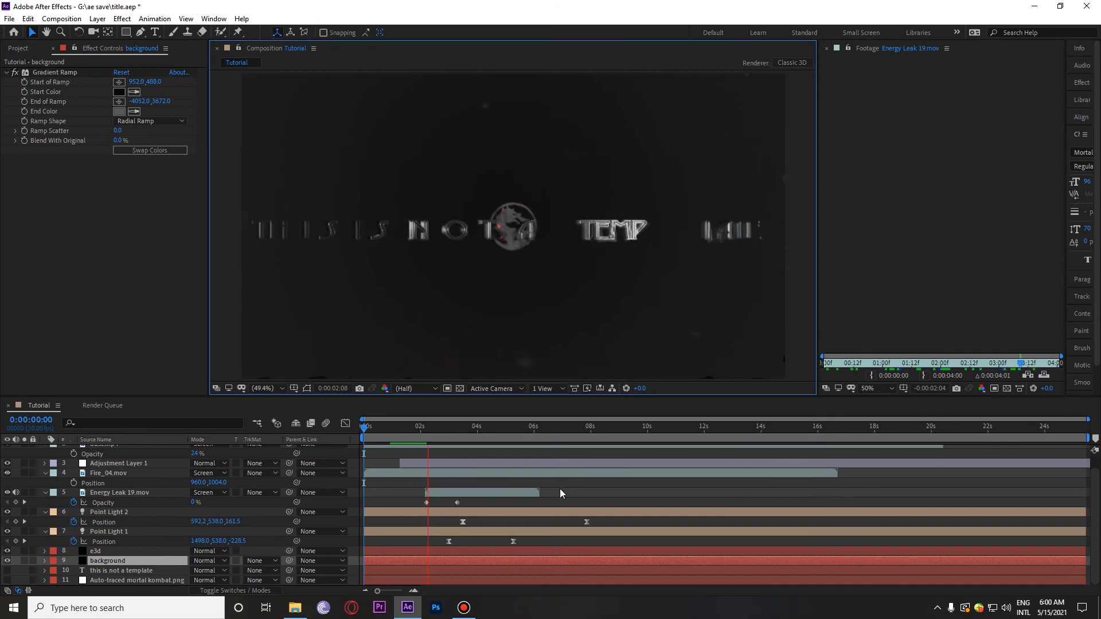
pyautogui.click(384, 429)
pyautogui.press('space')
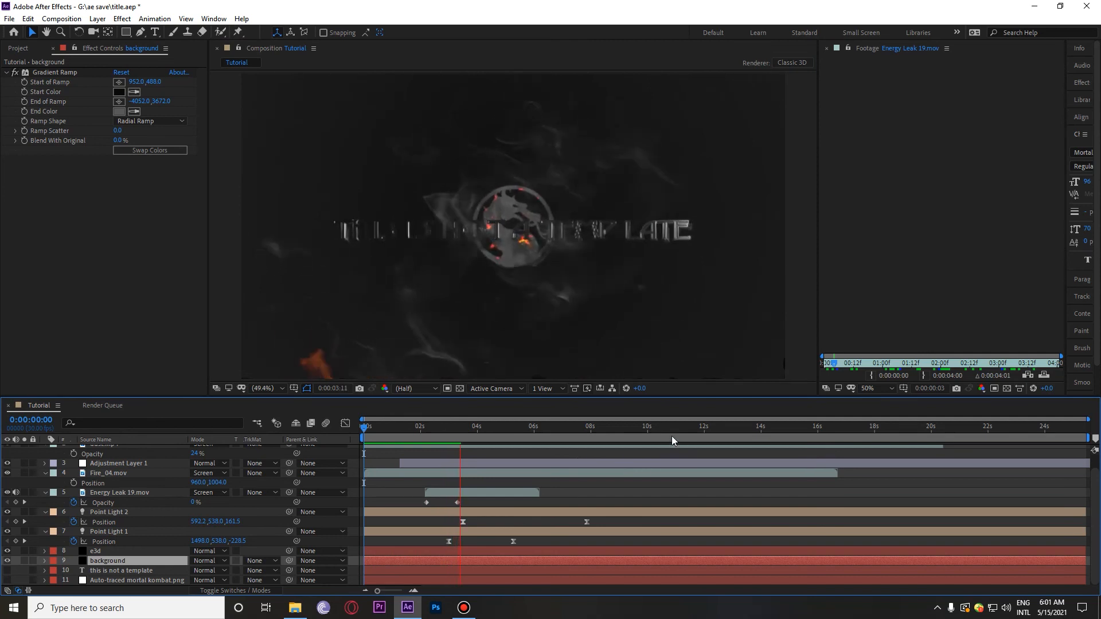
# - Delay the final position keyframes of both point lights, moving Point Light 2's to about 10.5 s and Point Light 1's to about 8 s
pyautogui.scroll(2, 161, 492)
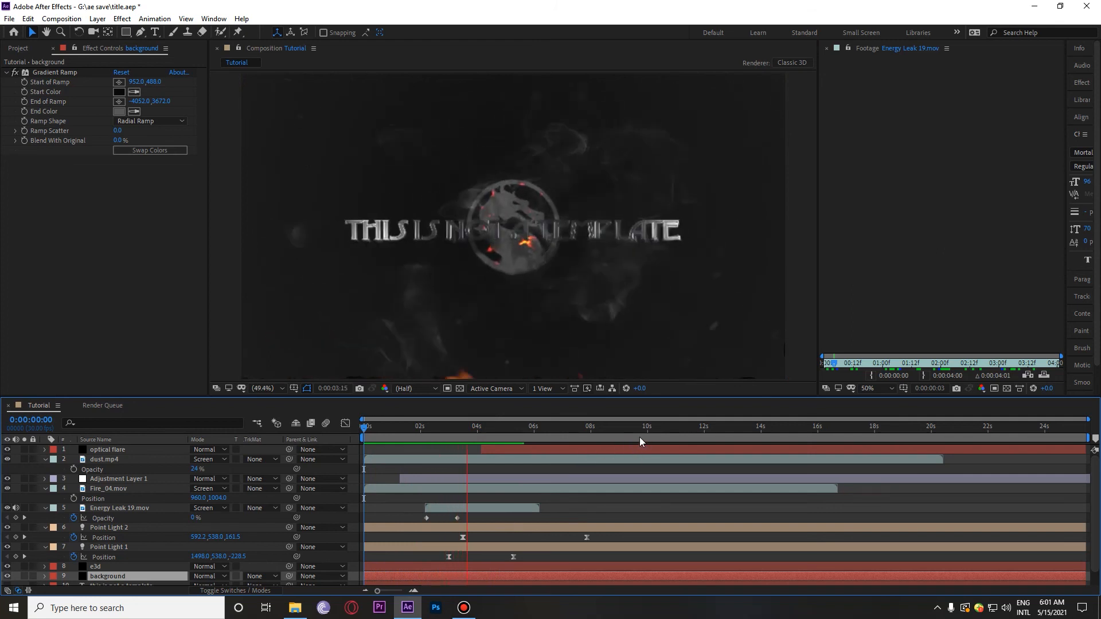
pyautogui.press('space')
pyautogui.moveTo(509, 559); pyautogui.dragTo(603, 532)
pyautogui.click(585, 538)
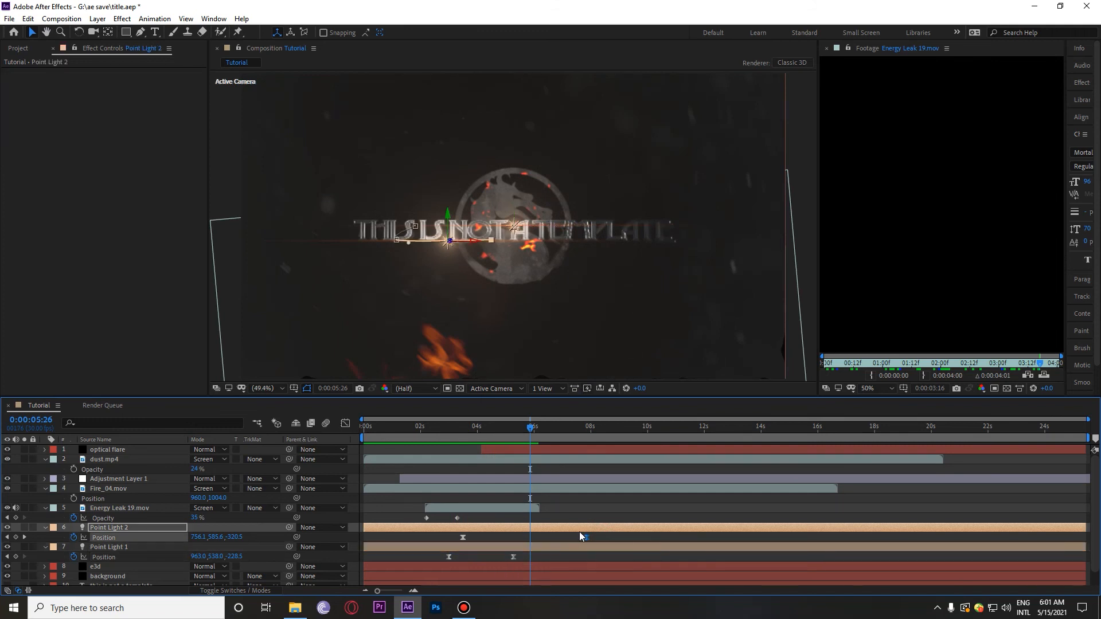
pyautogui.keyDown('shift'); pyautogui.click(557, 548); pyautogui.keyUp('shift')
pyautogui.moveTo(614, 544); pyautogui.dragTo(661, 537)
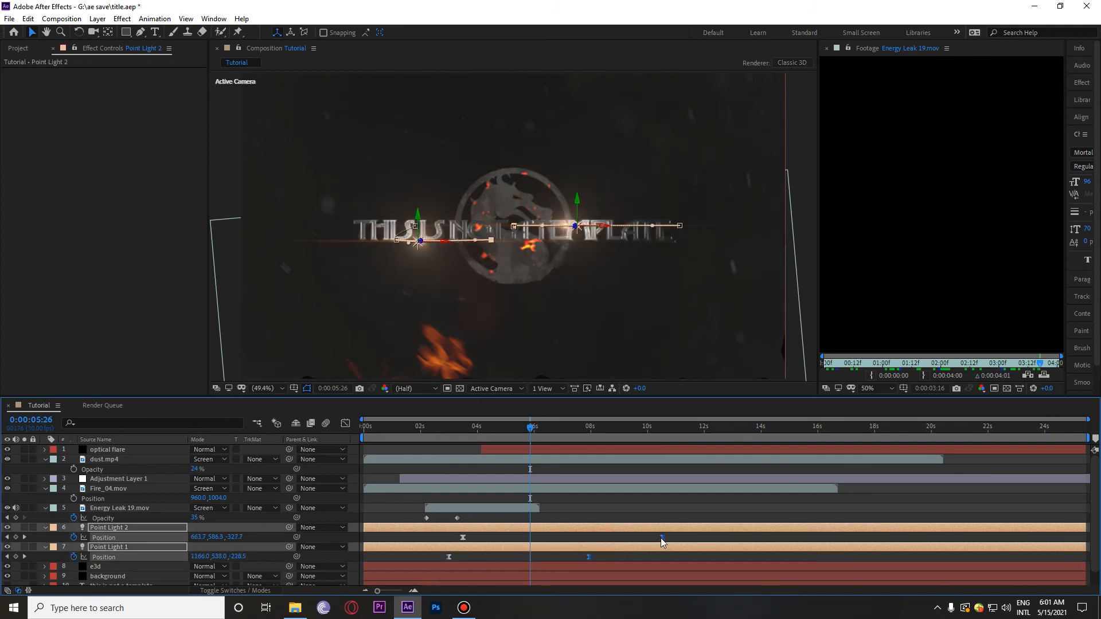
# - Preview the retimed movement of the point lights and flares from 0:00:03:00
pyautogui.moveTo(524, 438); pyautogui.dragTo(448, 438)
pyautogui.press('space')
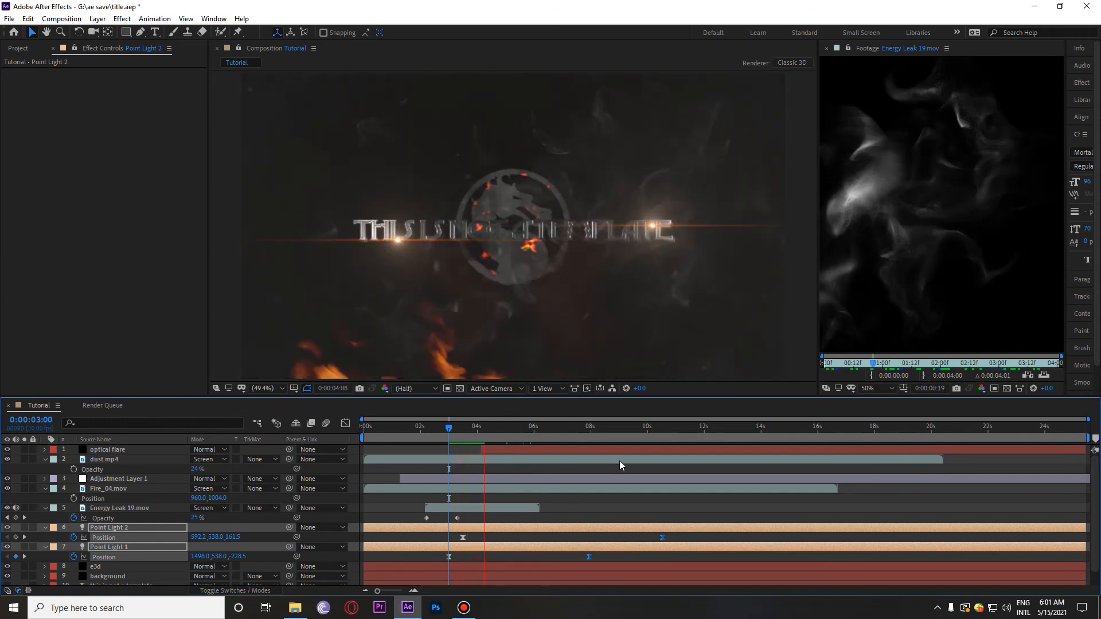
pyautogui.press('space')
# - Keyframe the intensity of both point lights from 0% at 0:00:02:13 to 100% at 0:00:04:14
pyautogui.moveTo(507, 425); pyautogui.dragTo(433, 433)
pyautogui.press('t')
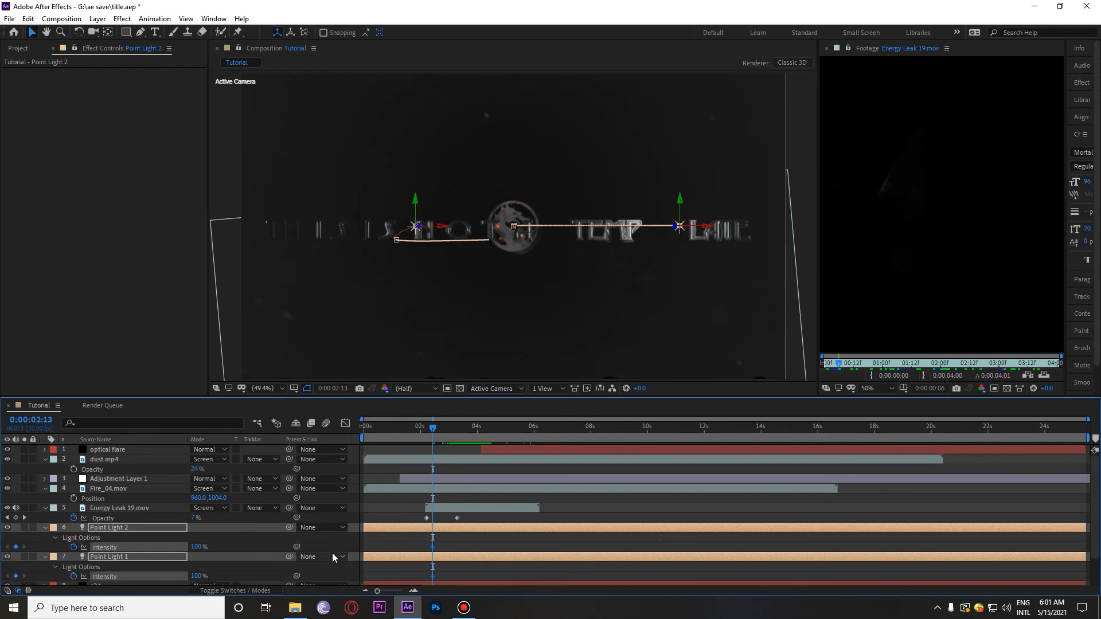
pyautogui.moveTo(419, 424); pyautogui.dragTo(493, 440)
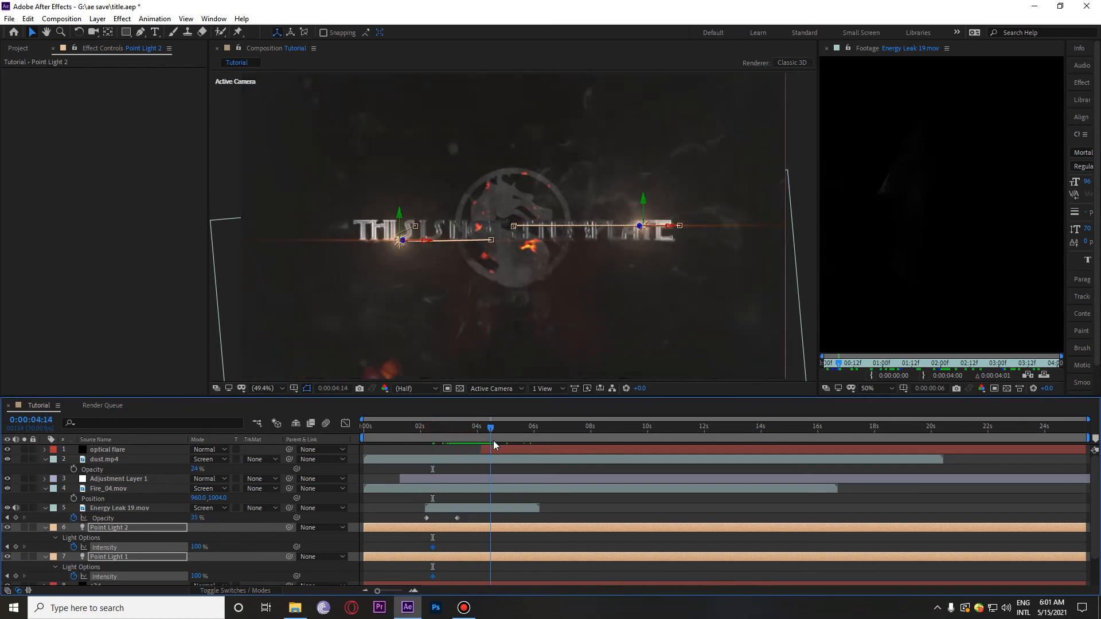
pyautogui.click(7, 547)
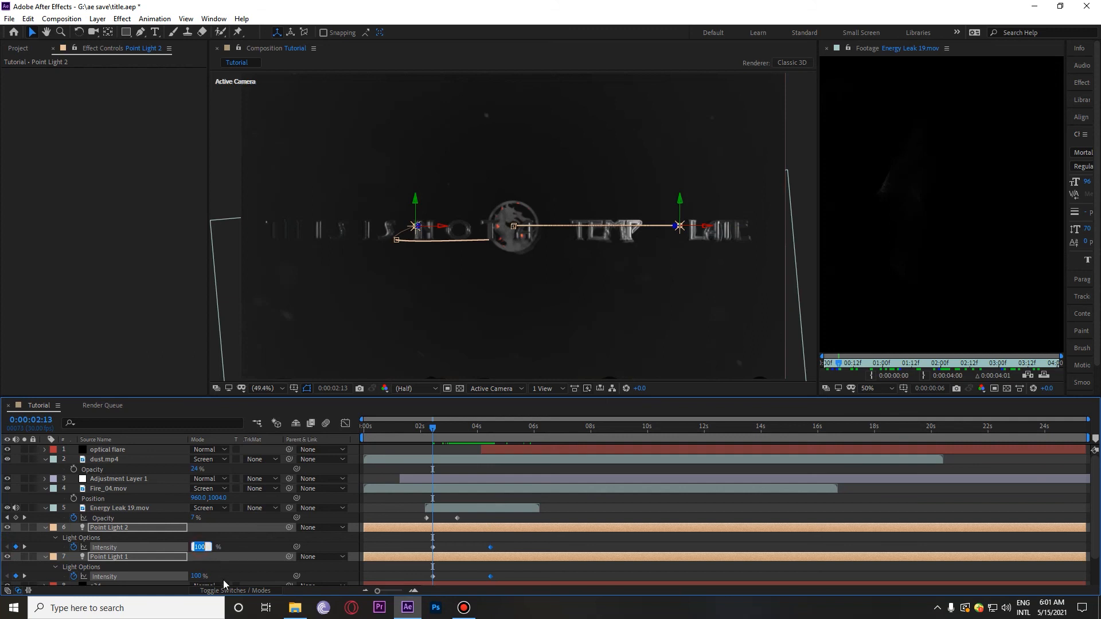
pyautogui.press('Return')
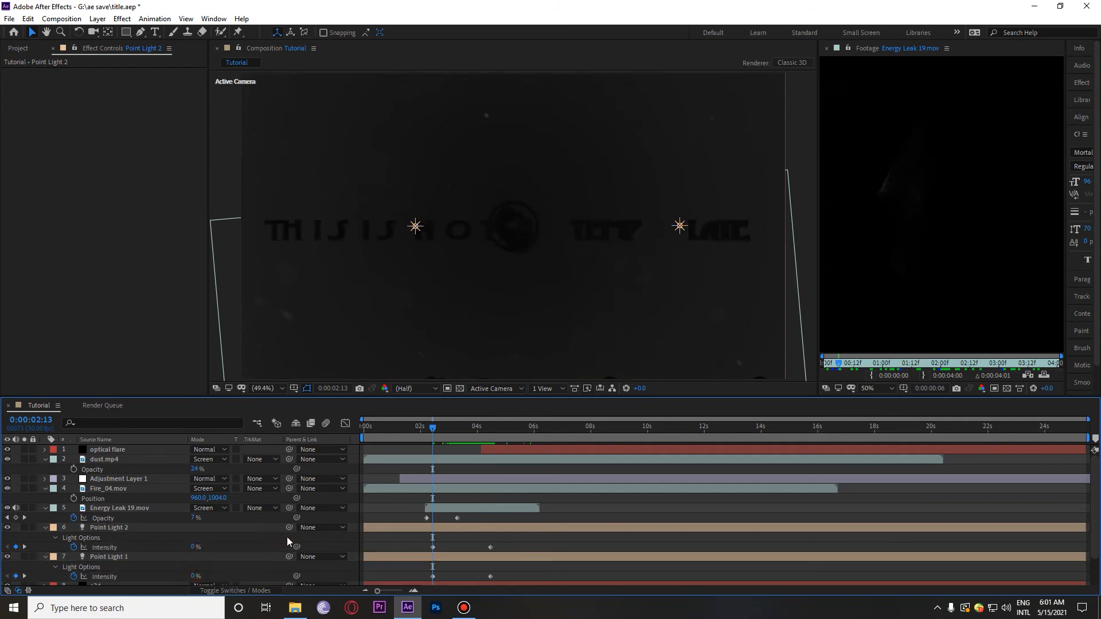
# - Preview the lights' fade-in from 0:00:01:02 and replay the flare section from 0:00:03:16 and 0:00:03:25
pyautogui.moveTo(431, 434); pyautogui.dragTo(393, 434)
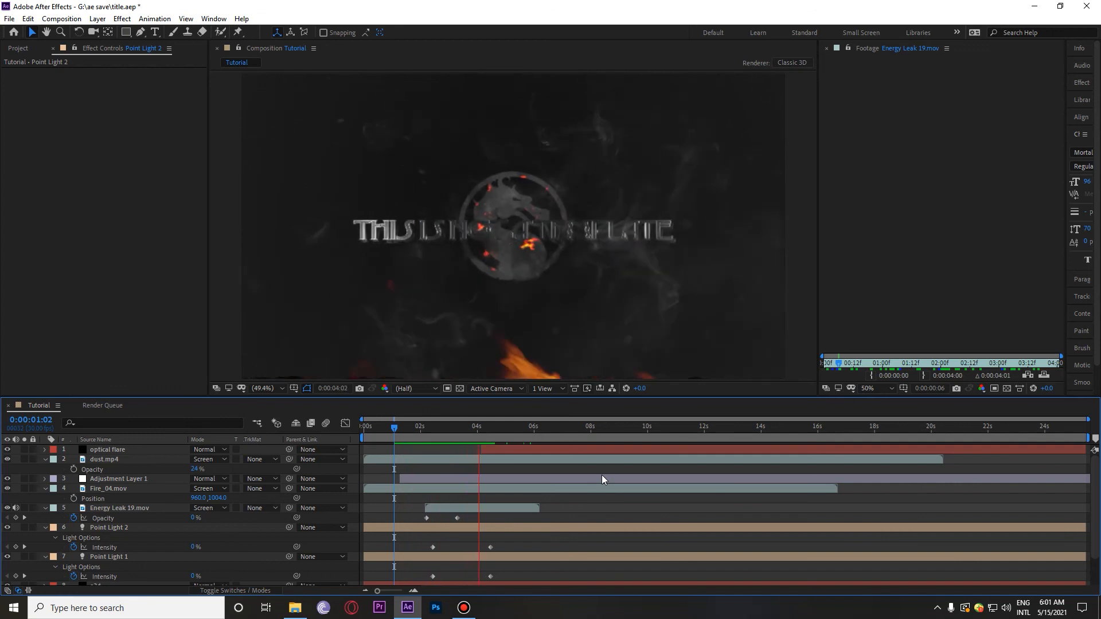
pyautogui.press('space')
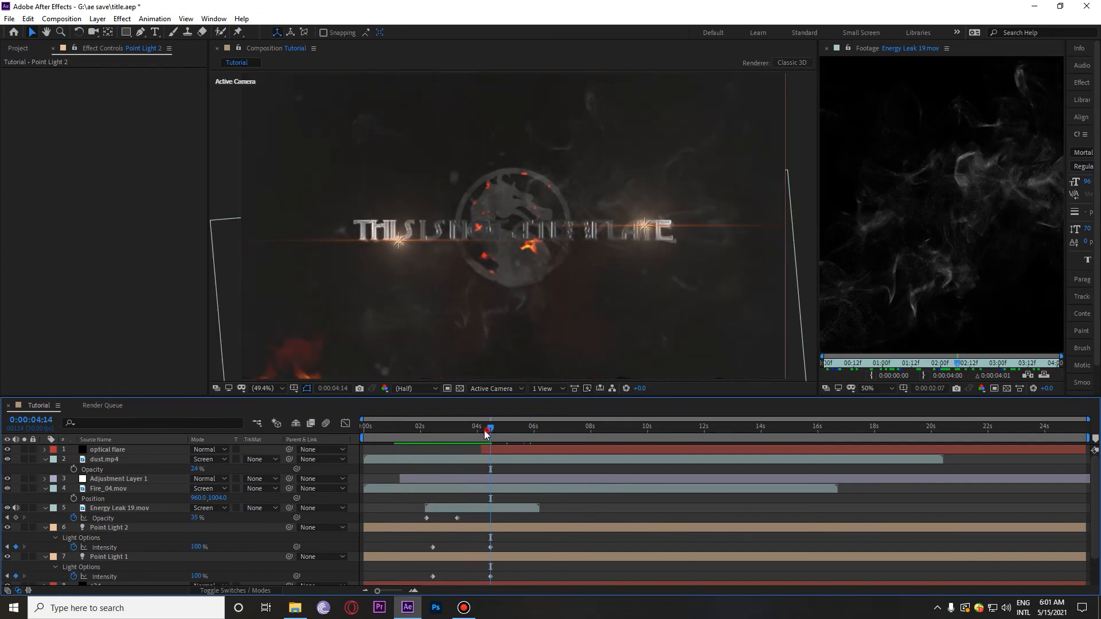
pyautogui.moveTo(488, 429); pyautogui.dragTo(464, 429)
pyautogui.press('space')
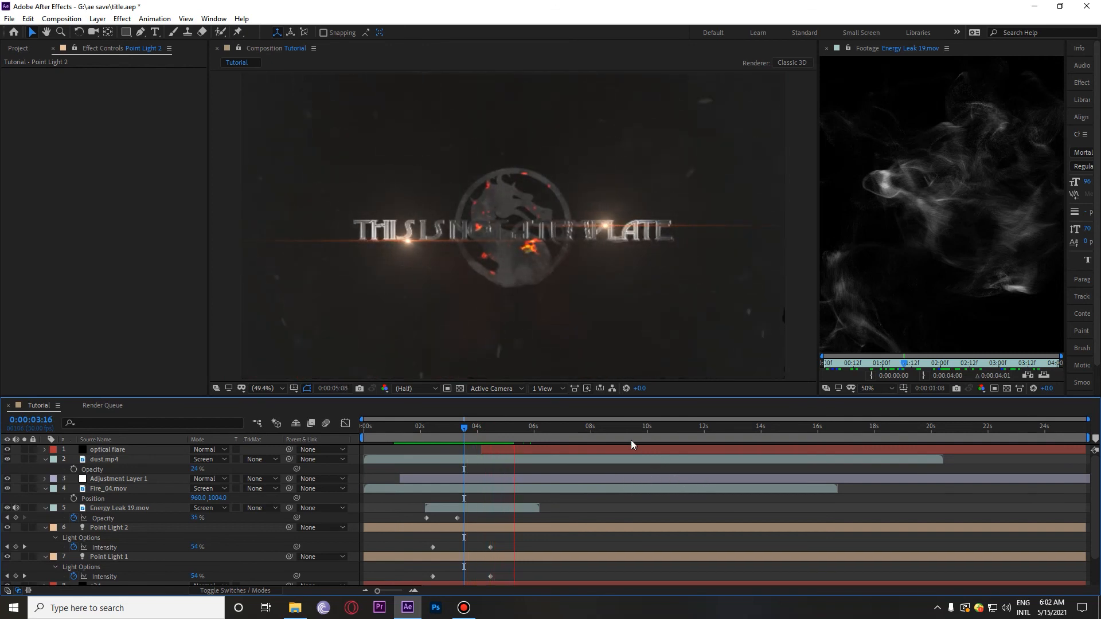
pyautogui.moveTo(509, 429); pyautogui.dragTo(473, 429)
pyautogui.press('space')
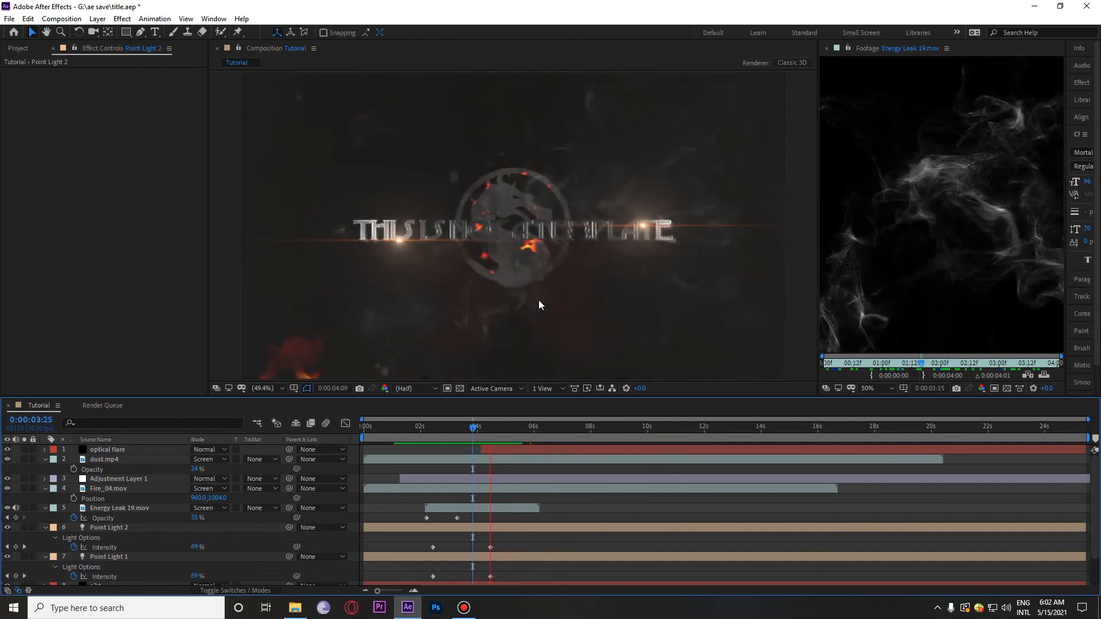
pyautogui.press('space')
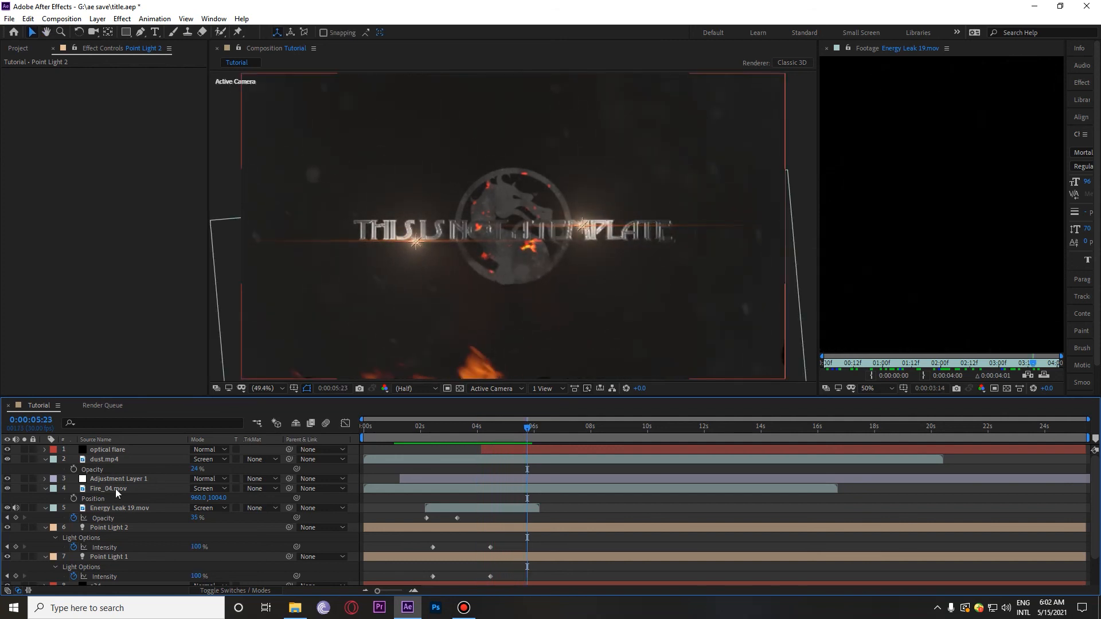
# - Check the Heat Distortion settings on Adjustment Layer 1 and replay the section starting around 4 to 5 seconds
pyautogui.click(147, 479)
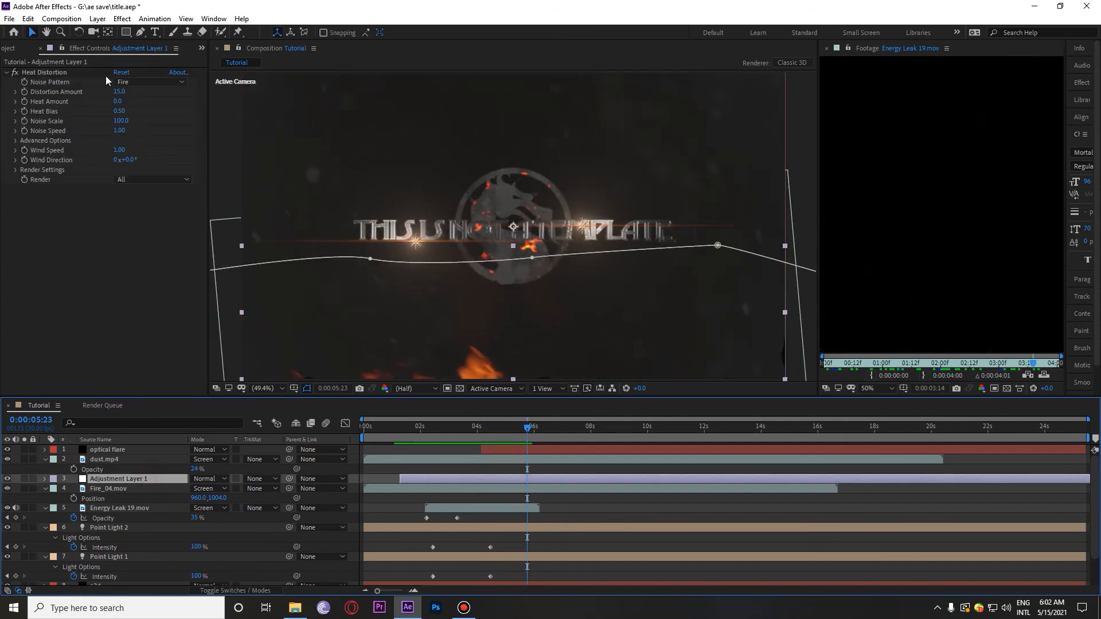
pyautogui.click(498, 428)
pyautogui.press('space')
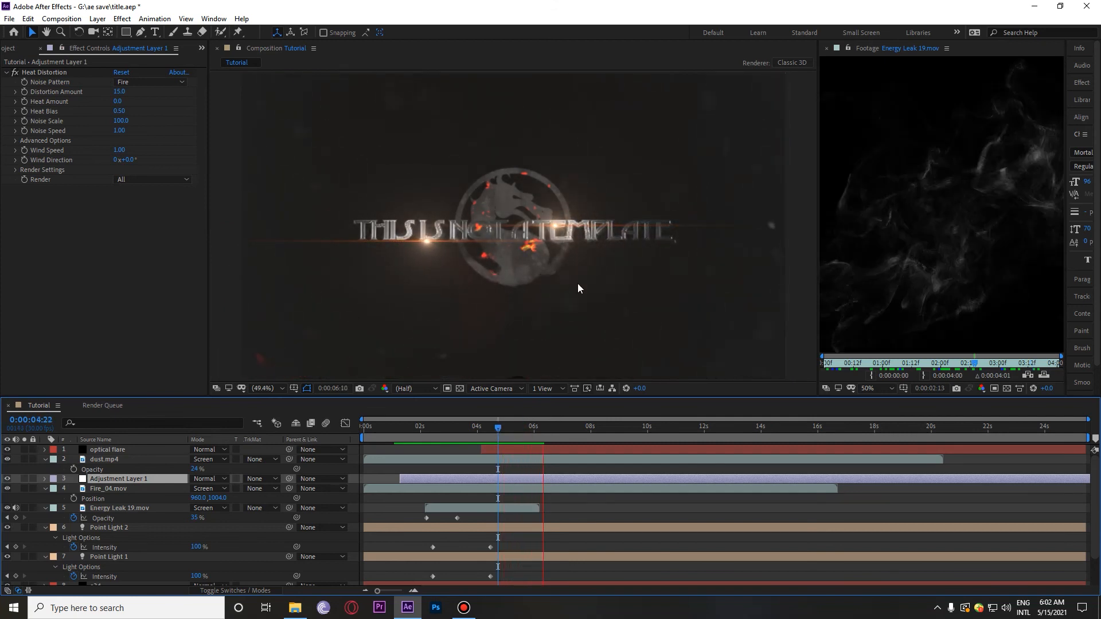
pyautogui.click(517, 427)
pyautogui.click(483, 427)
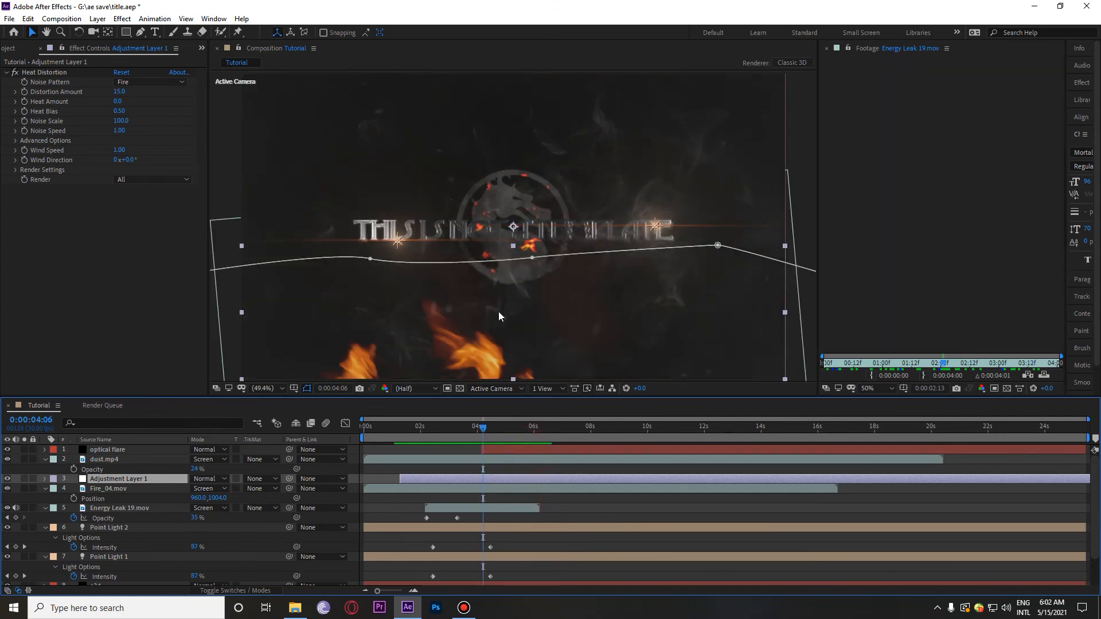
pyautogui.press('space')
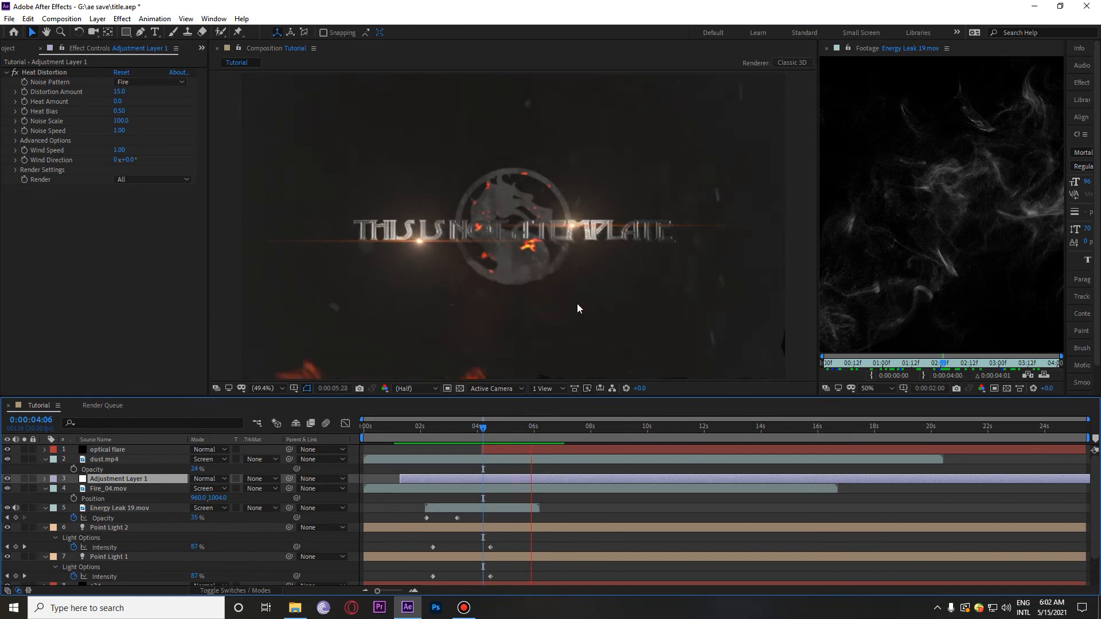
pyautogui.press('space')
pyautogui.press('space')
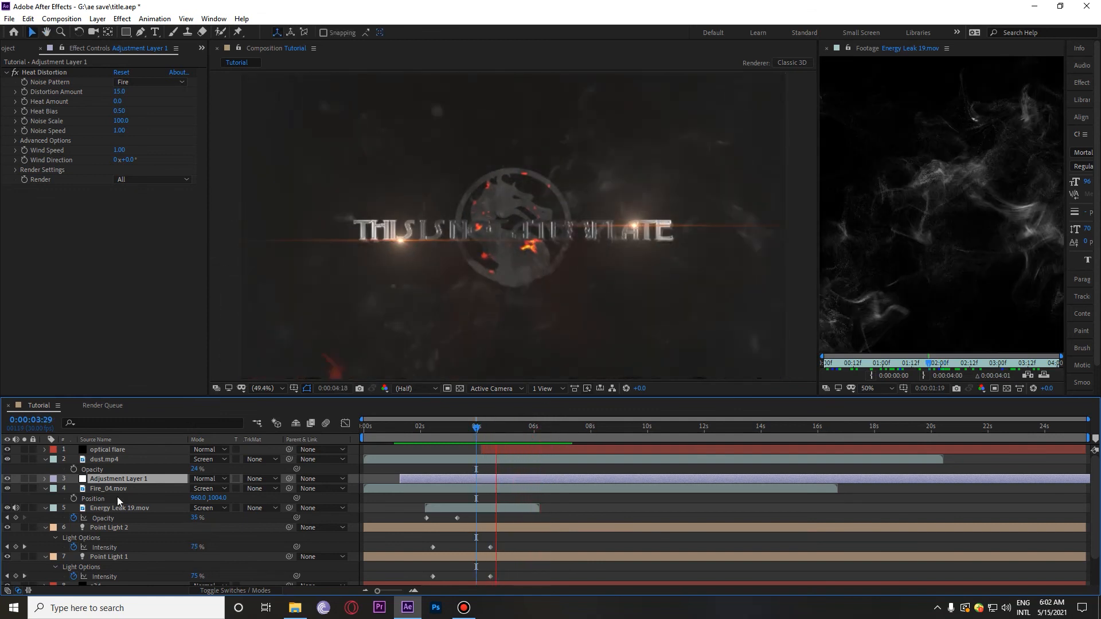
pyautogui.press('space')
# - Create a black 1920 x 1080 solid named bars above all other layers
pyautogui.click(270, 381)
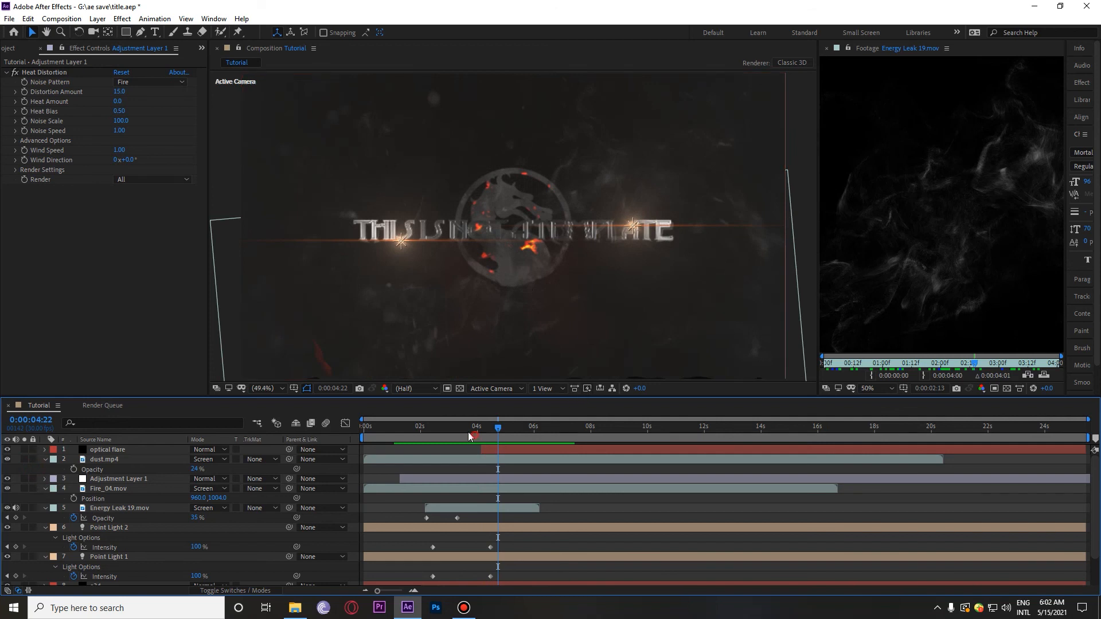
pyautogui.click(489, 433)
pyautogui.click(369, 432)
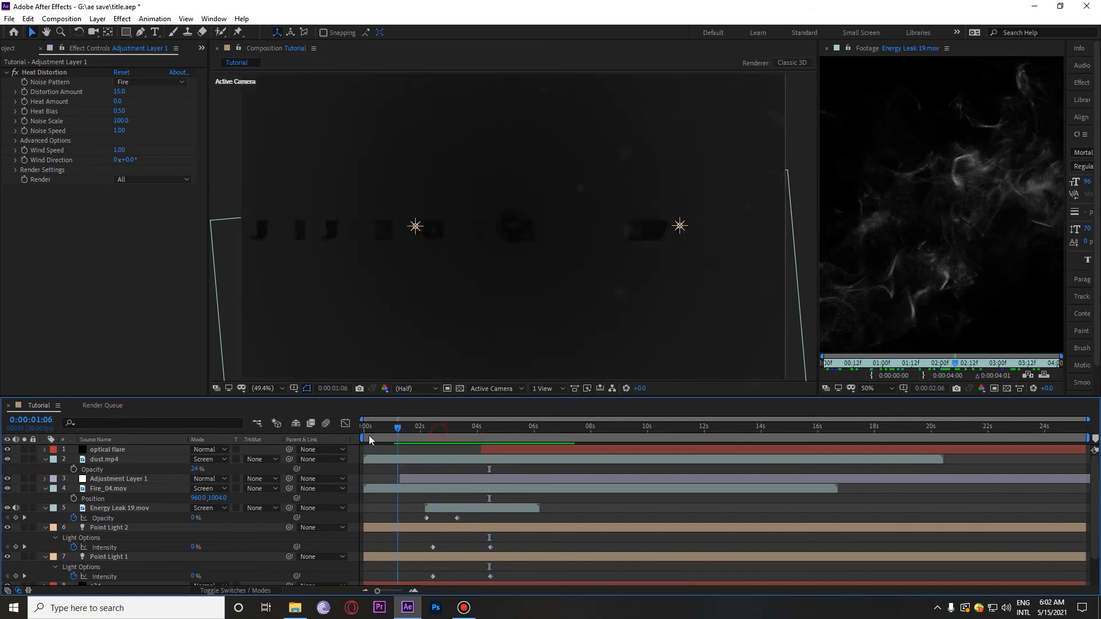
pyautogui.hotkey('ctrl', 'y')
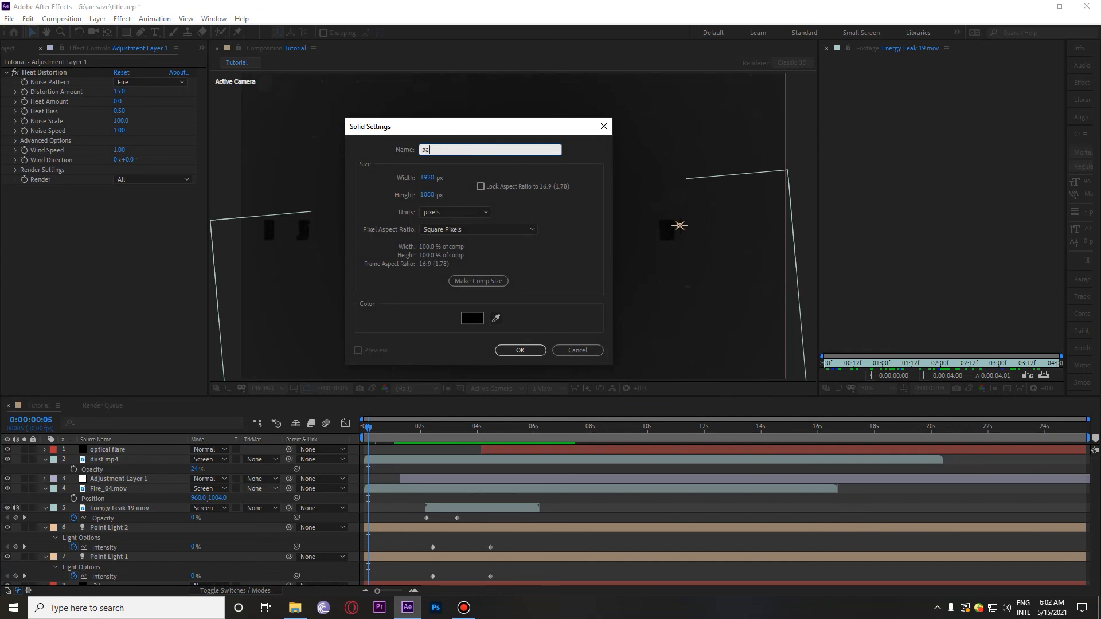
pyautogui.write('bars')
pyautogui.click(520, 351)
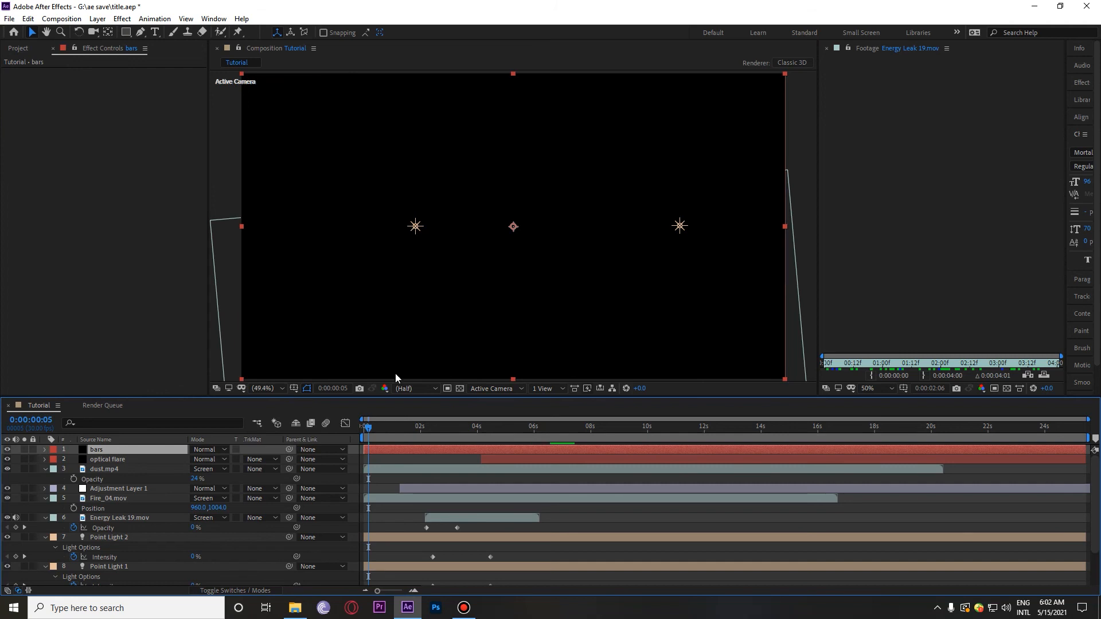
# - Show the title/action-safe guides and draw a wide rectangular mask on the bars layer between its upper and lower strips
pyautogui.click(293, 389)
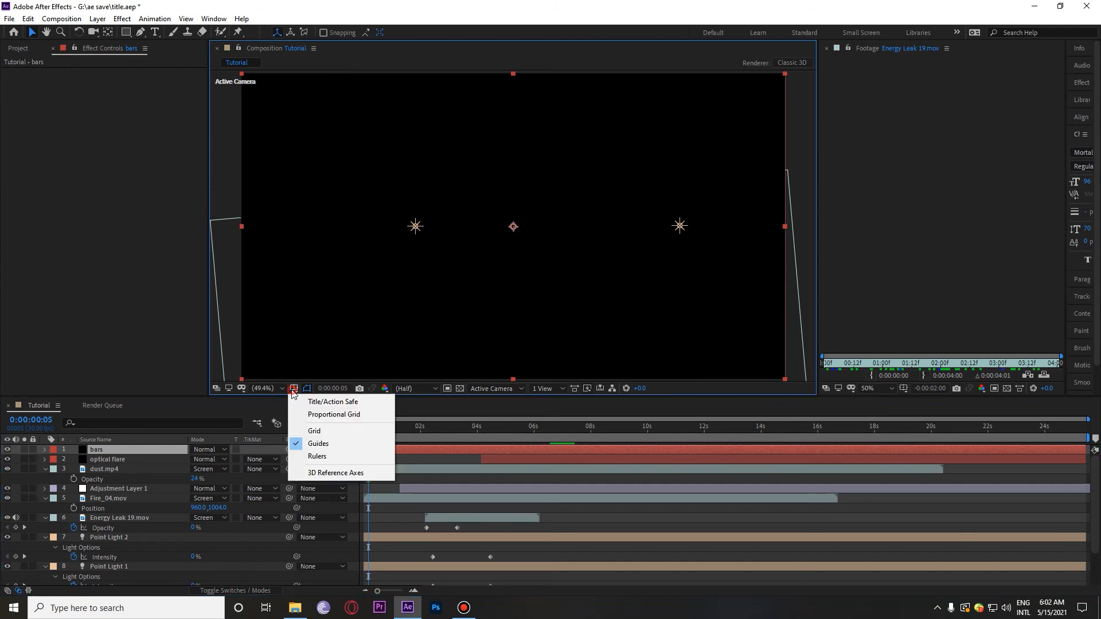
pyautogui.click(322, 402)
pyautogui.click(126, 32)
pyautogui.click(202, 98)
pyautogui.moveTo(235, 102); pyautogui.dragTo(830, 348)
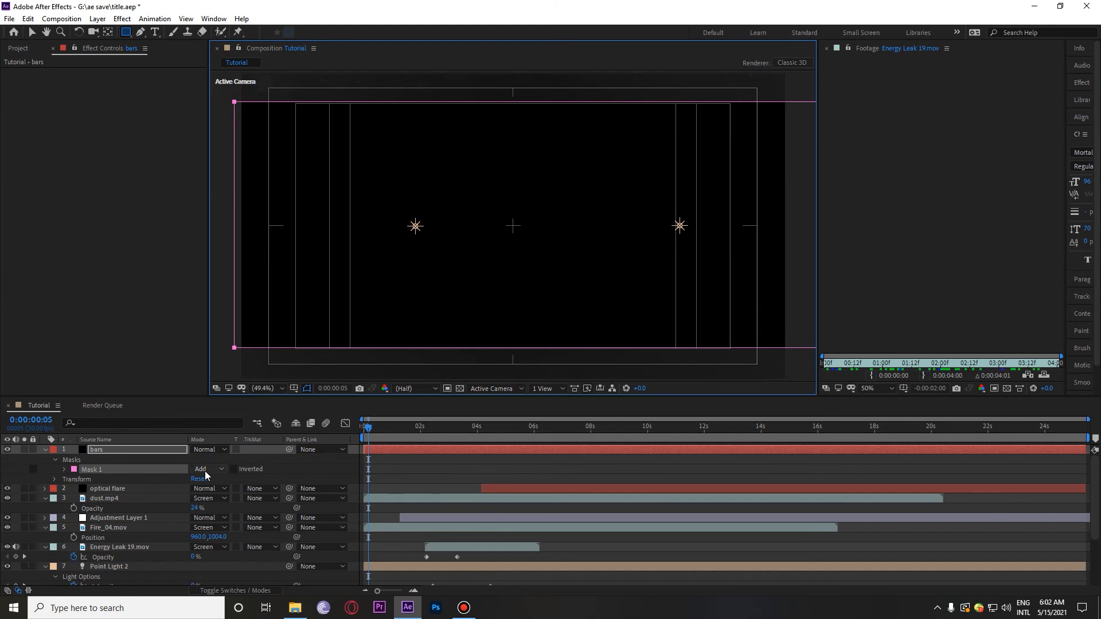
# - Set the bars mask to Subtract to form cinematic letterbox bars, and preview the composition from the start
pyautogui.click(206, 470)
pyautogui.click(241, 507)
pyautogui.press('space')
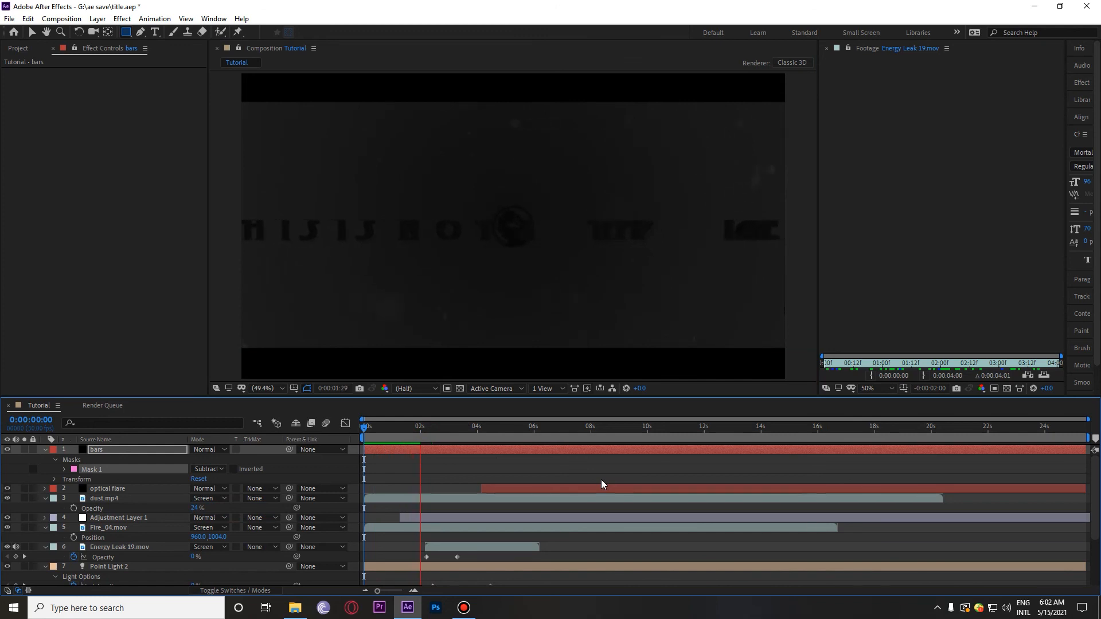
pyautogui.press('space')
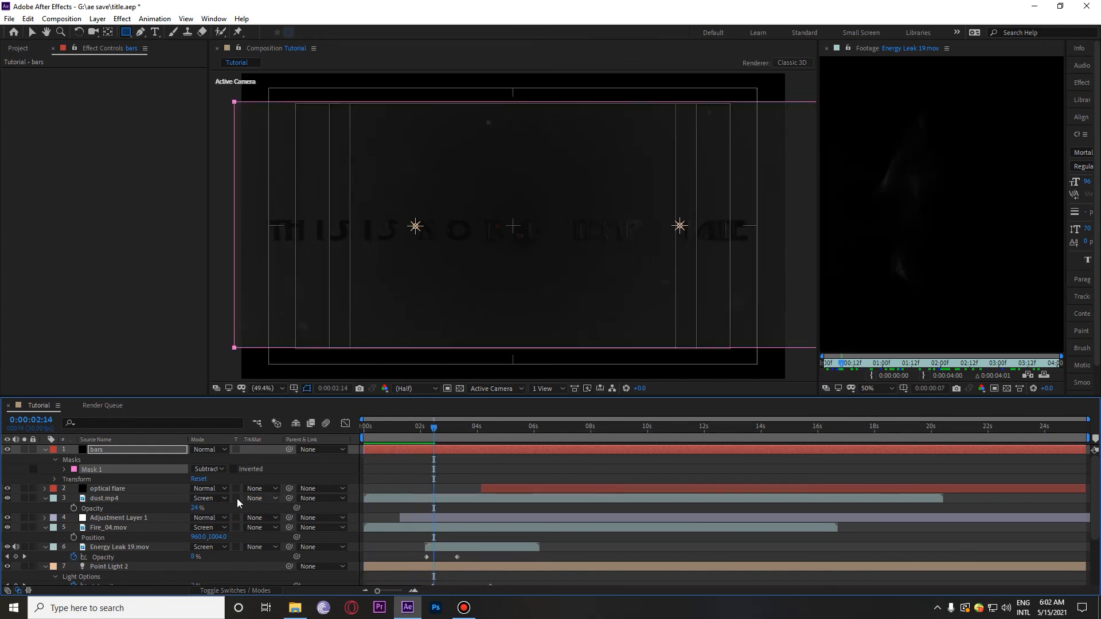
# - Hide the background layer and preview the title from the start
pyautogui.scroll(-3, 143, 536)
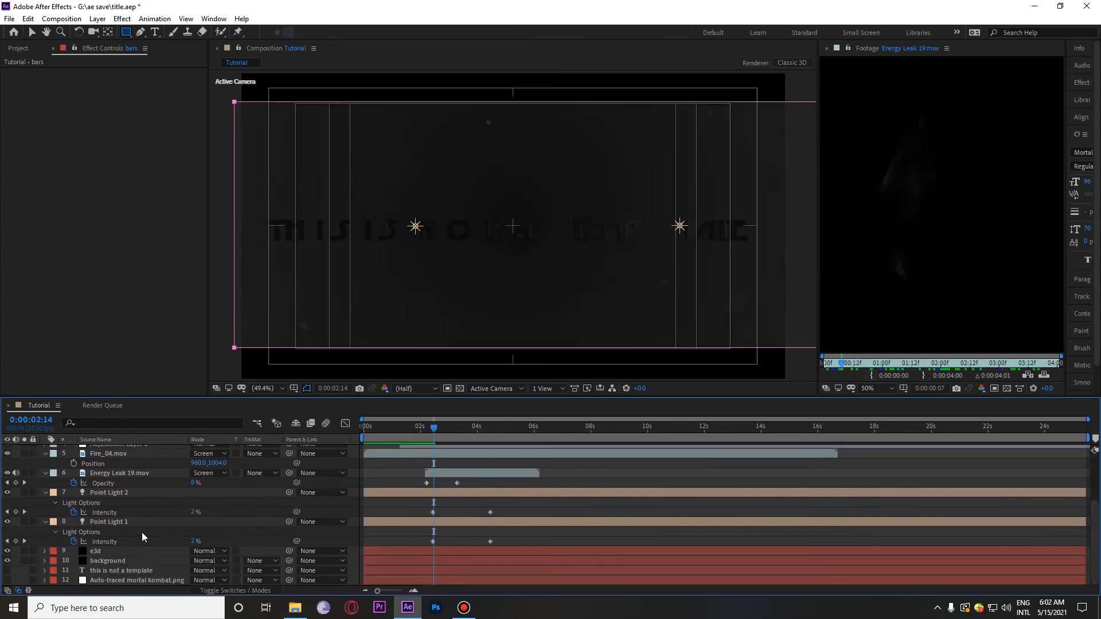
pyautogui.click(116, 562)
pyautogui.press('space')
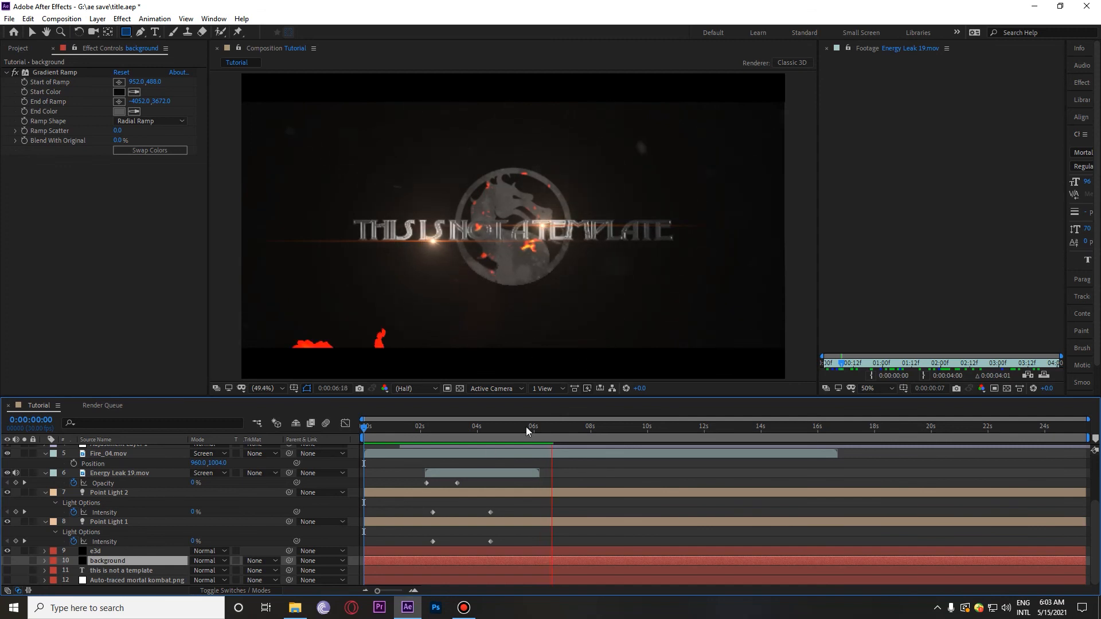
# - Replay the title without the gradient background from 0:00:01:28 and from 0:00:05:04
pyautogui.moveTo(556, 434); pyautogui.dragTo(419, 456)
pyautogui.press('space')
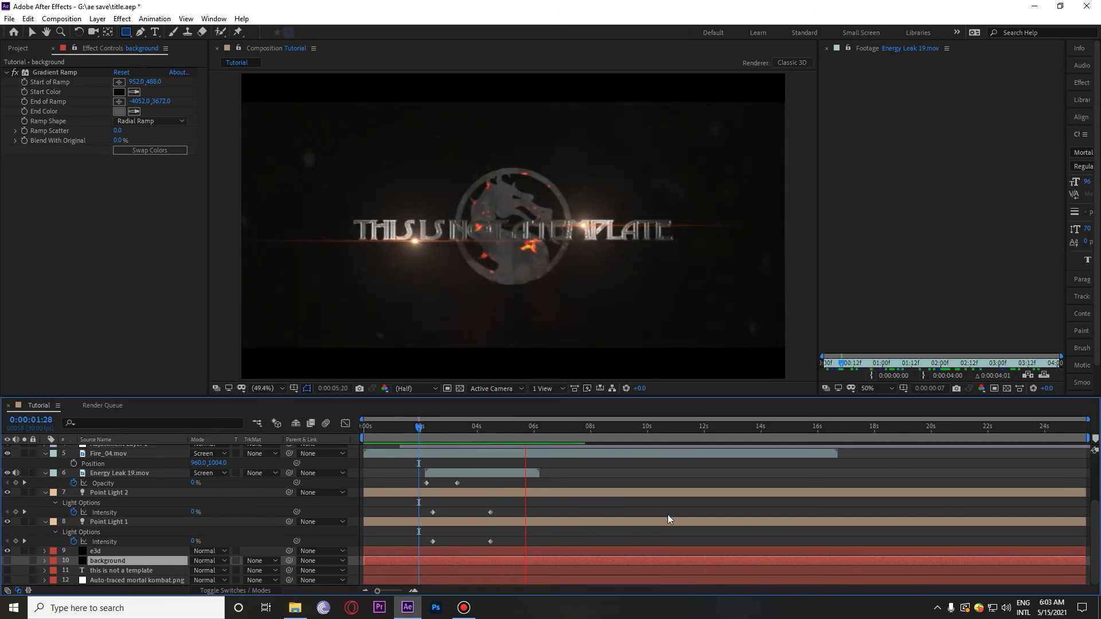
pyautogui.press('space')
pyautogui.click(510, 428)
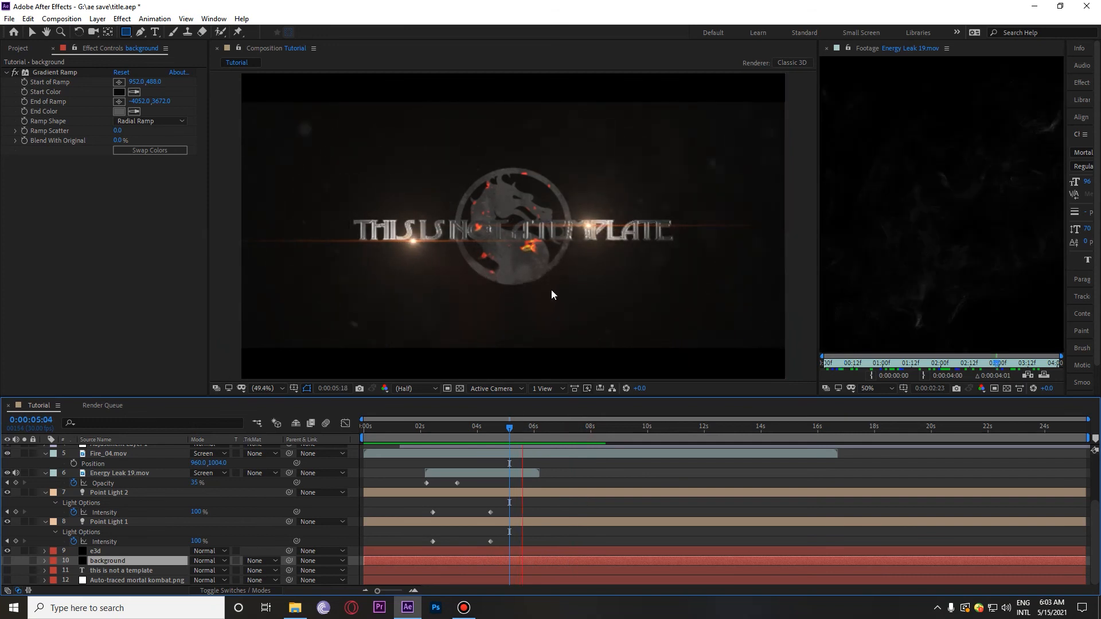
pyautogui.press('space')
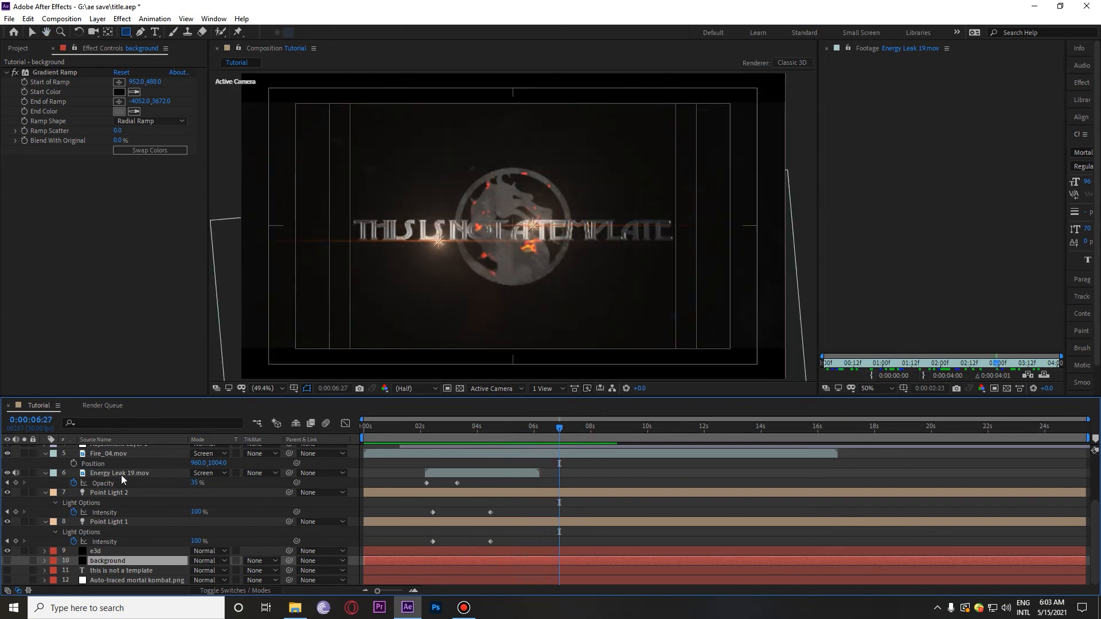
# - Select Adjustment Layer 1 and preview the letterboxed animation from 0:00:05:18 and from 0:00:01:28
pyautogui.scroll(3, 122, 474)
pyautogui.click(145, 518)
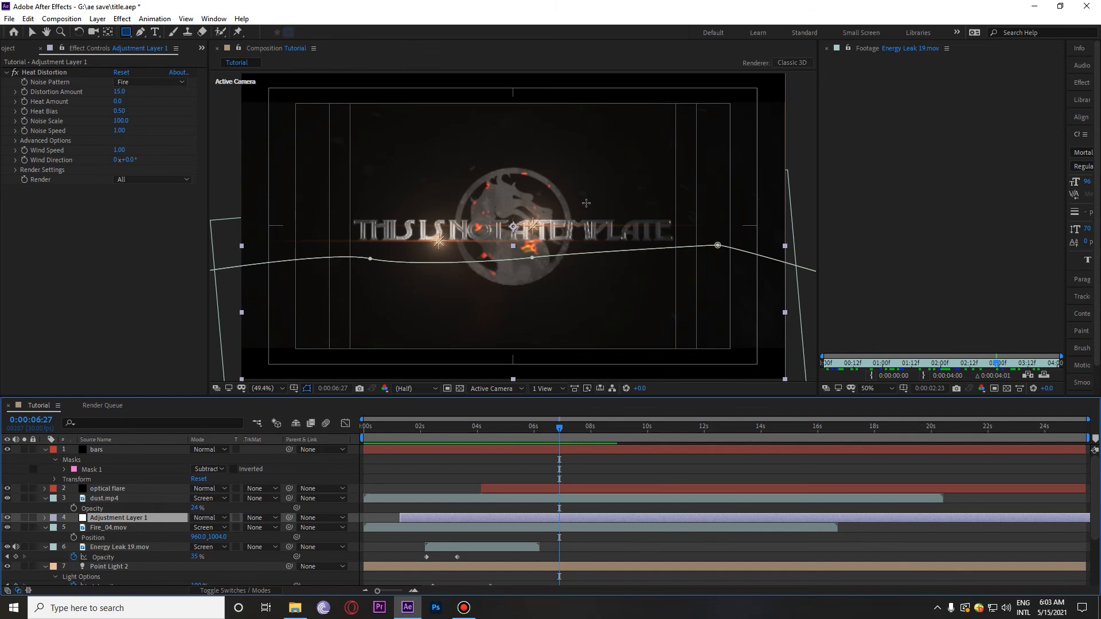
pyautogui.moveTo(555, 437)
pyautogui.mouseDown()
pyautogui.moveTo(504, 434)
pyautogui.moveTo(557, 435)
pyautogui.mouseUp()
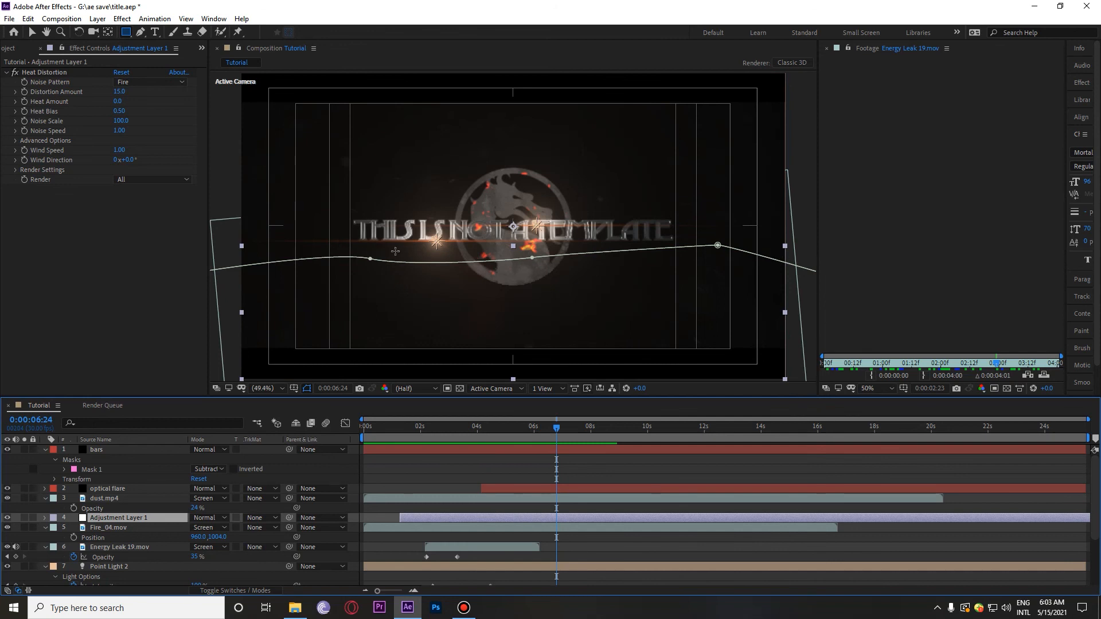
pyautogui.press('space')
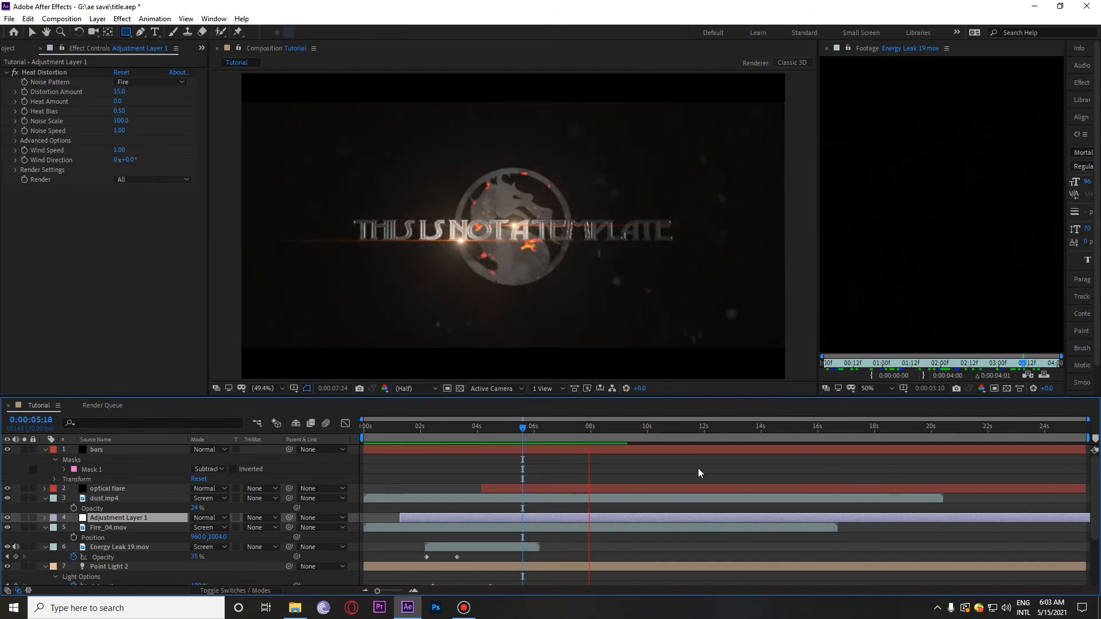
pyautogui.moveTo(634, 432); pyautogui.dragTo(420, 450)
pyautogui.press('space')
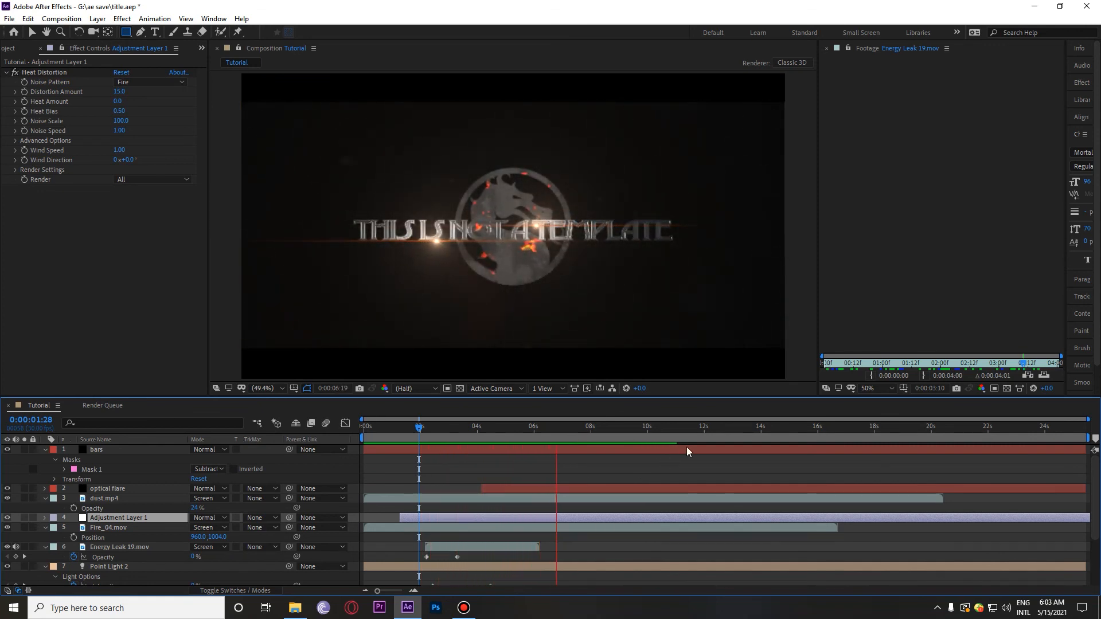
# - Preview the title animation from 0:00:05:20 and again from 0:00:02:27
pyautogui.click(626, 428)
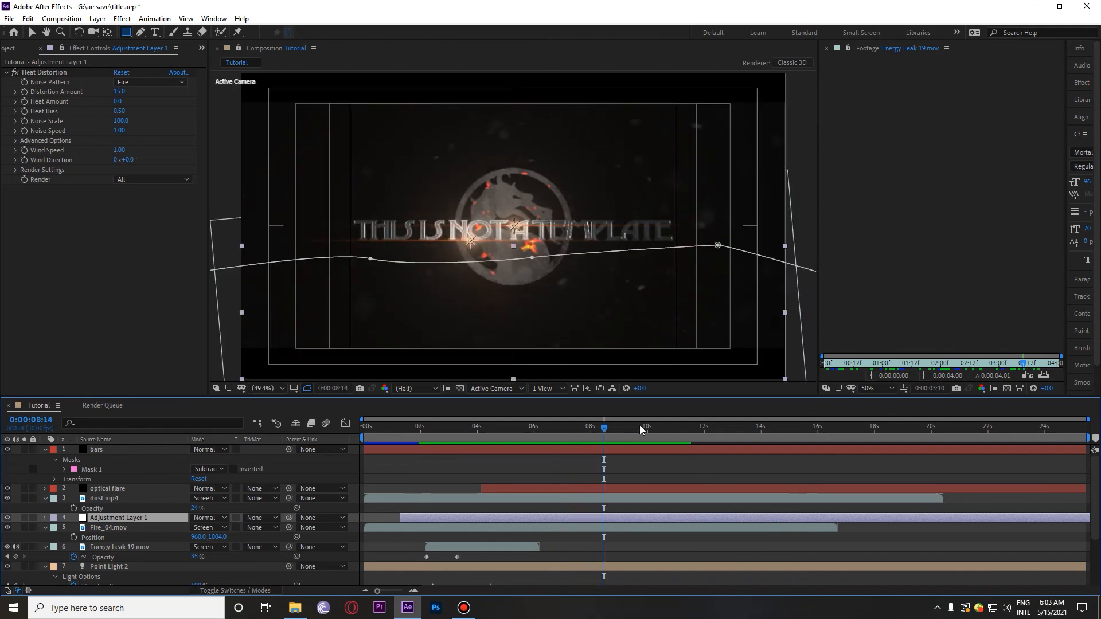
pyautogui.click(524, 430)
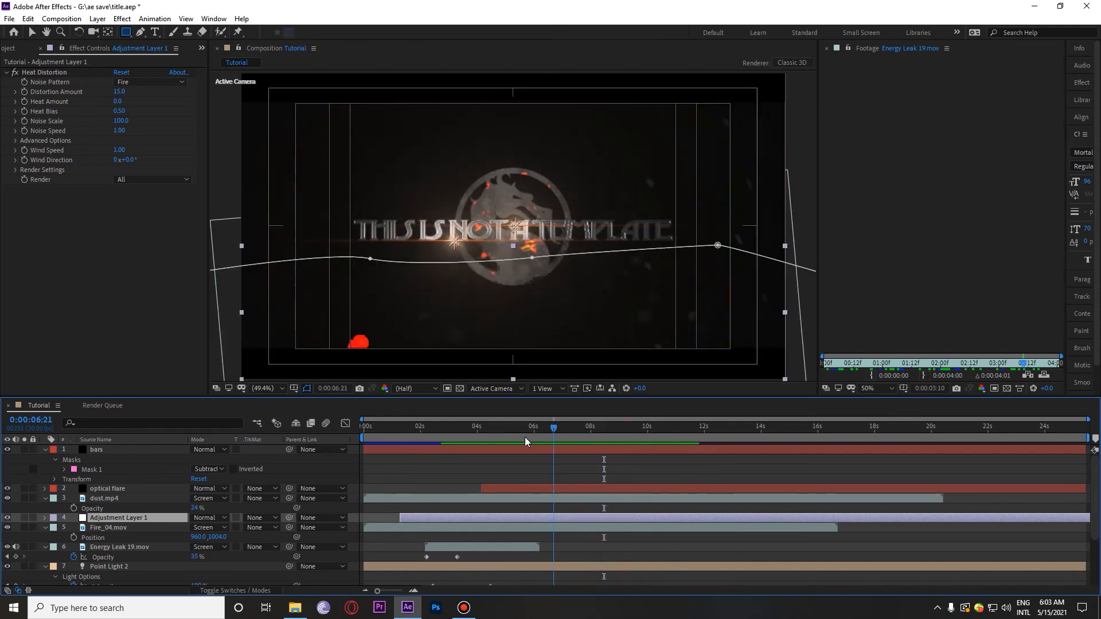
pyautogui.press('space')
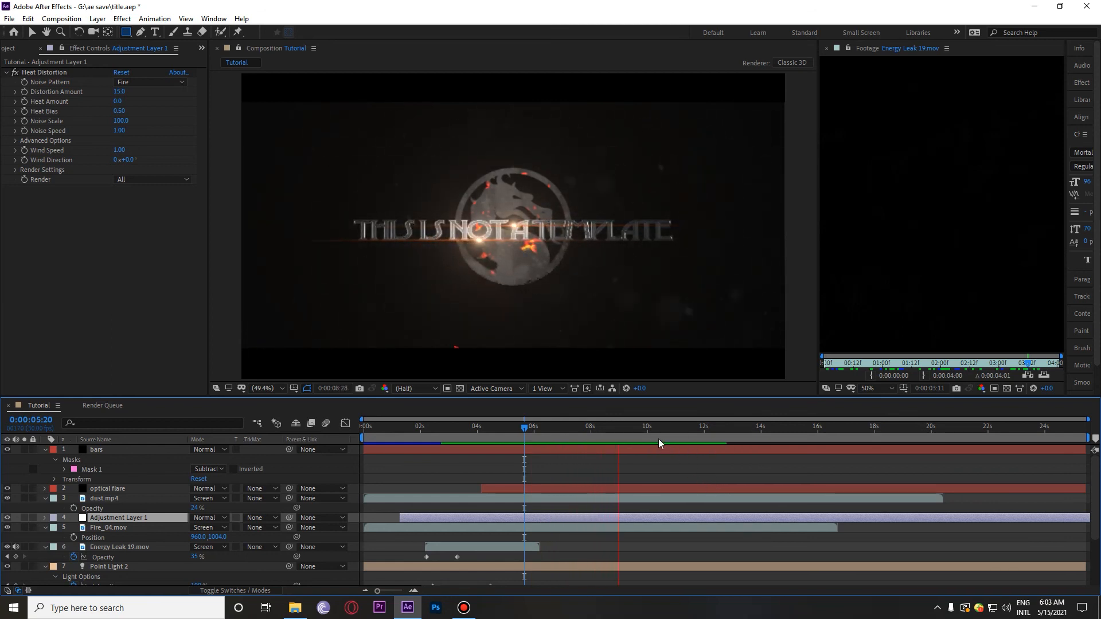
pyautogui.moveTo(660, 432); pyautogui.dragTo(480, 446)
pyautogui.press('space')
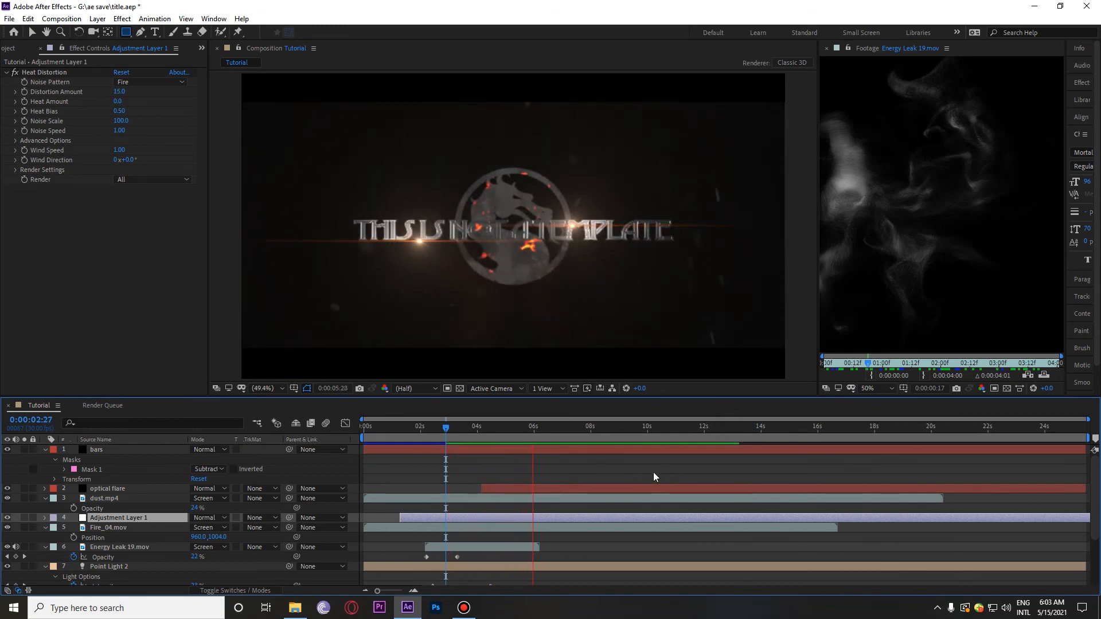
# - Replay the title from around the four-second mark to check the light flares
pyautogui.click(653, 428)
pyautogui.click(474, 427)
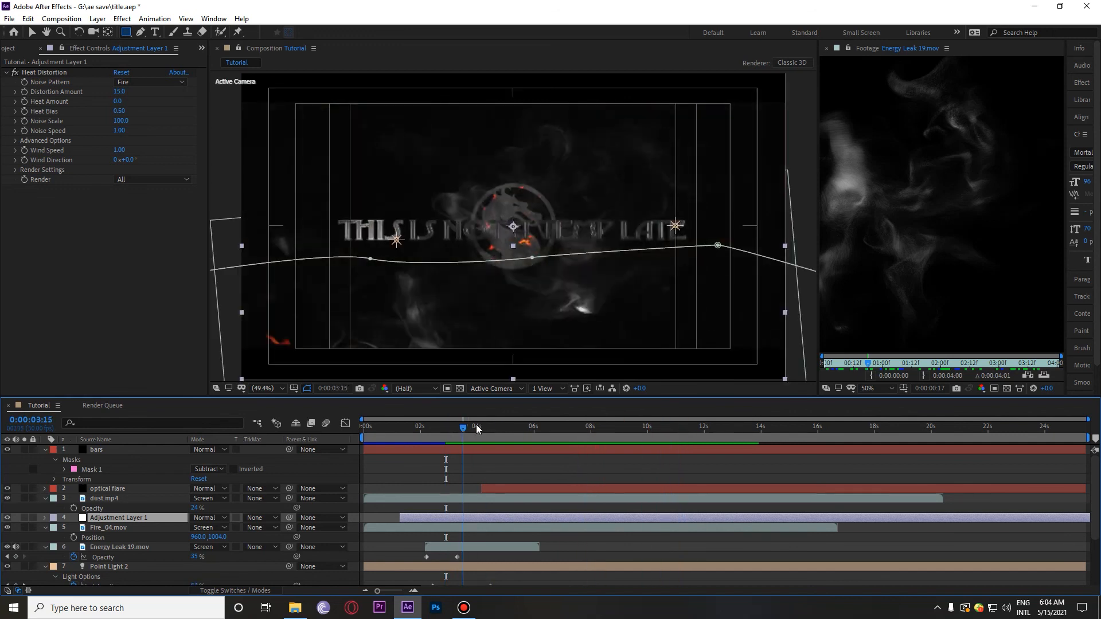
pyautogui.press('space')
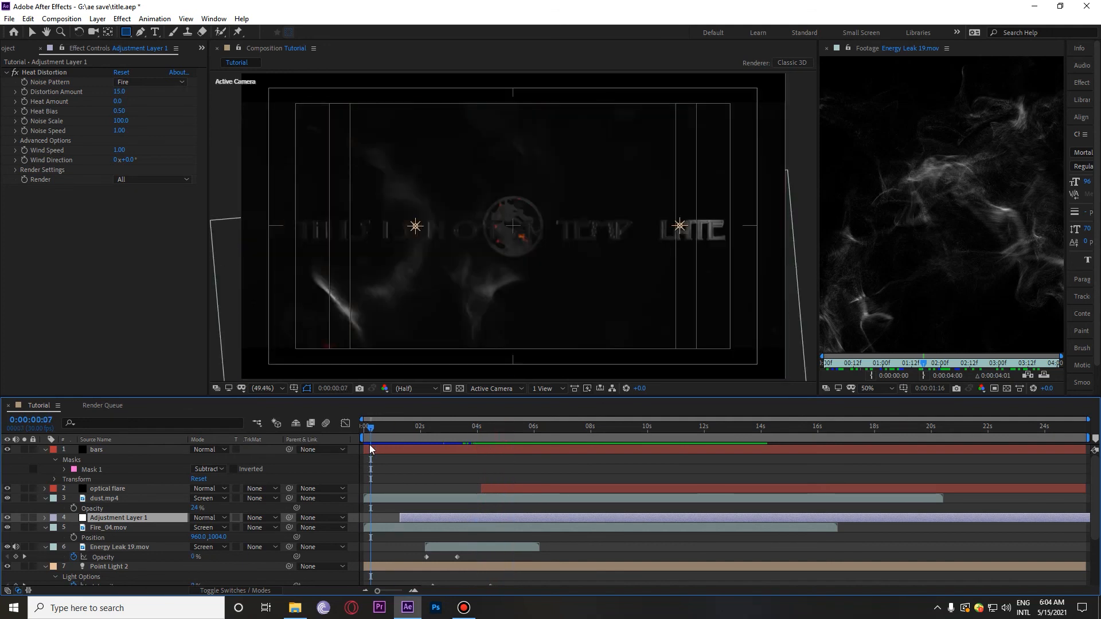
# - Reveal the mask properties of Adjustment Layer 1, switch to the Selection tool and select the bars layer
pyautogui.press('Home')
pyautogui.click(447, 295)
pyautogui.press('m')
pyautogui.press('m')
pyautogui.press('v')
pyautogui.click(408, 373)
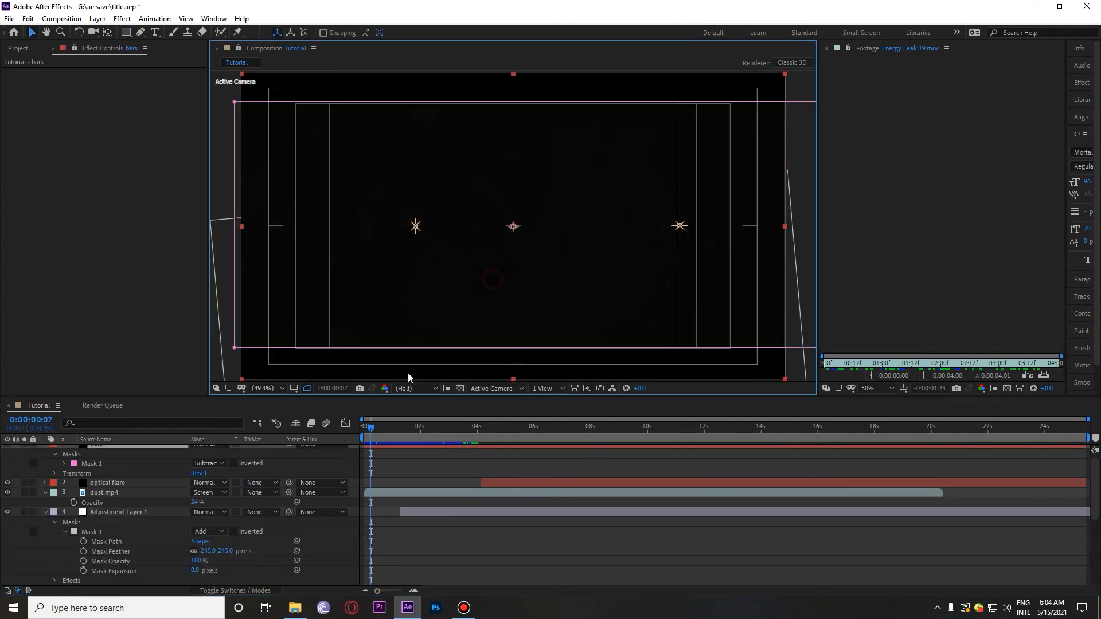
# - Maximize the composition view, play the letterboxed title from near the start, and restore the normal layout
pyautogui.press('`')
pyautogui.press('space')
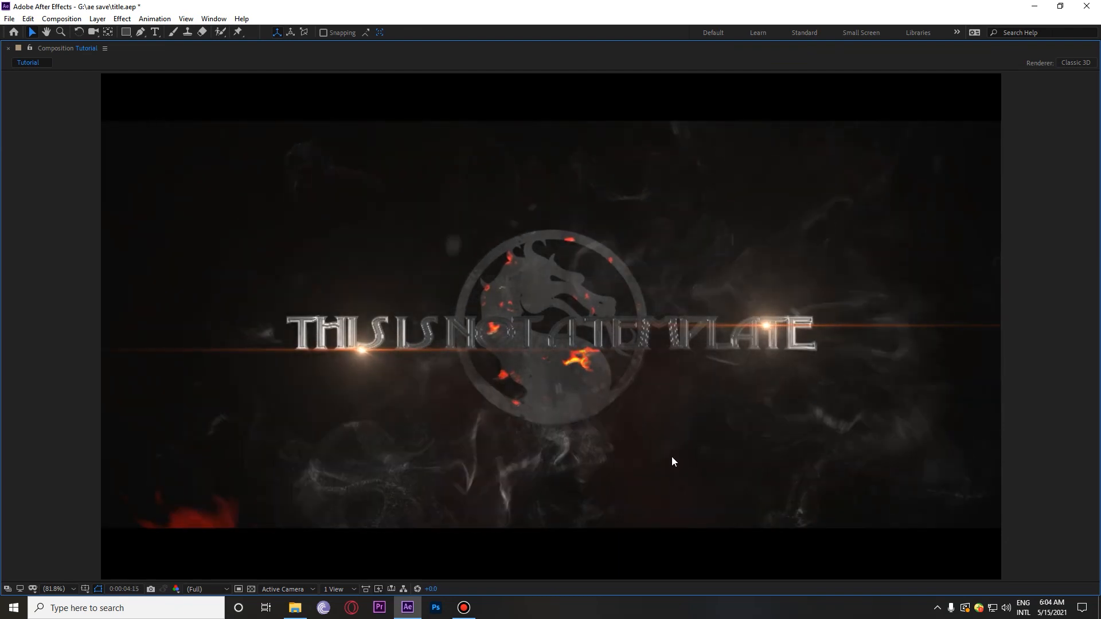
pyautogui.press('`')
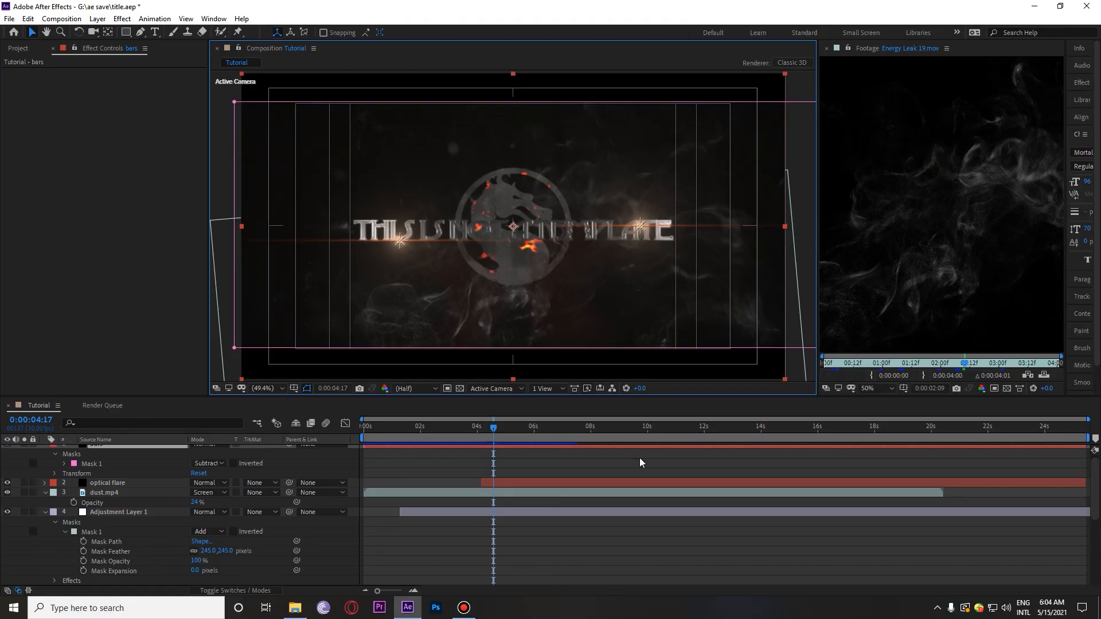